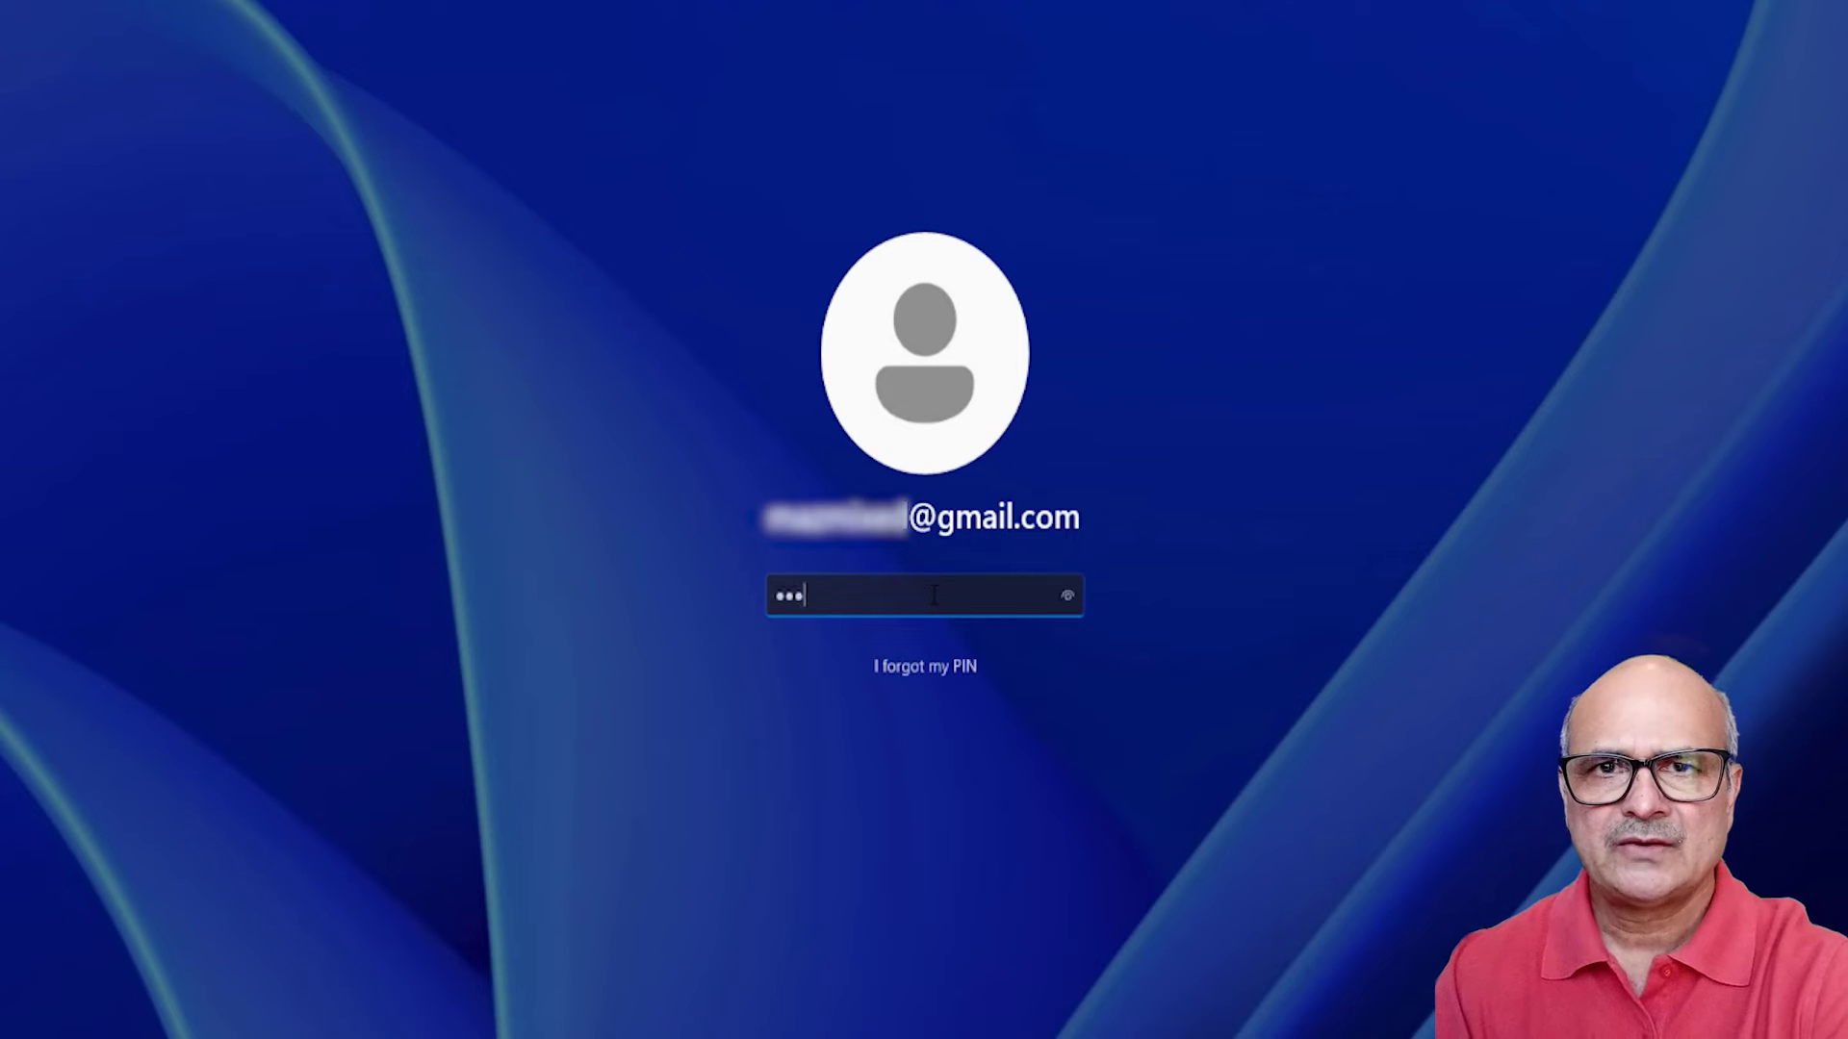
Submit the PIN, dismiss the incorrect-PIN error, and reset it via 'I forgot my PIN' using the account password.
key(Return)
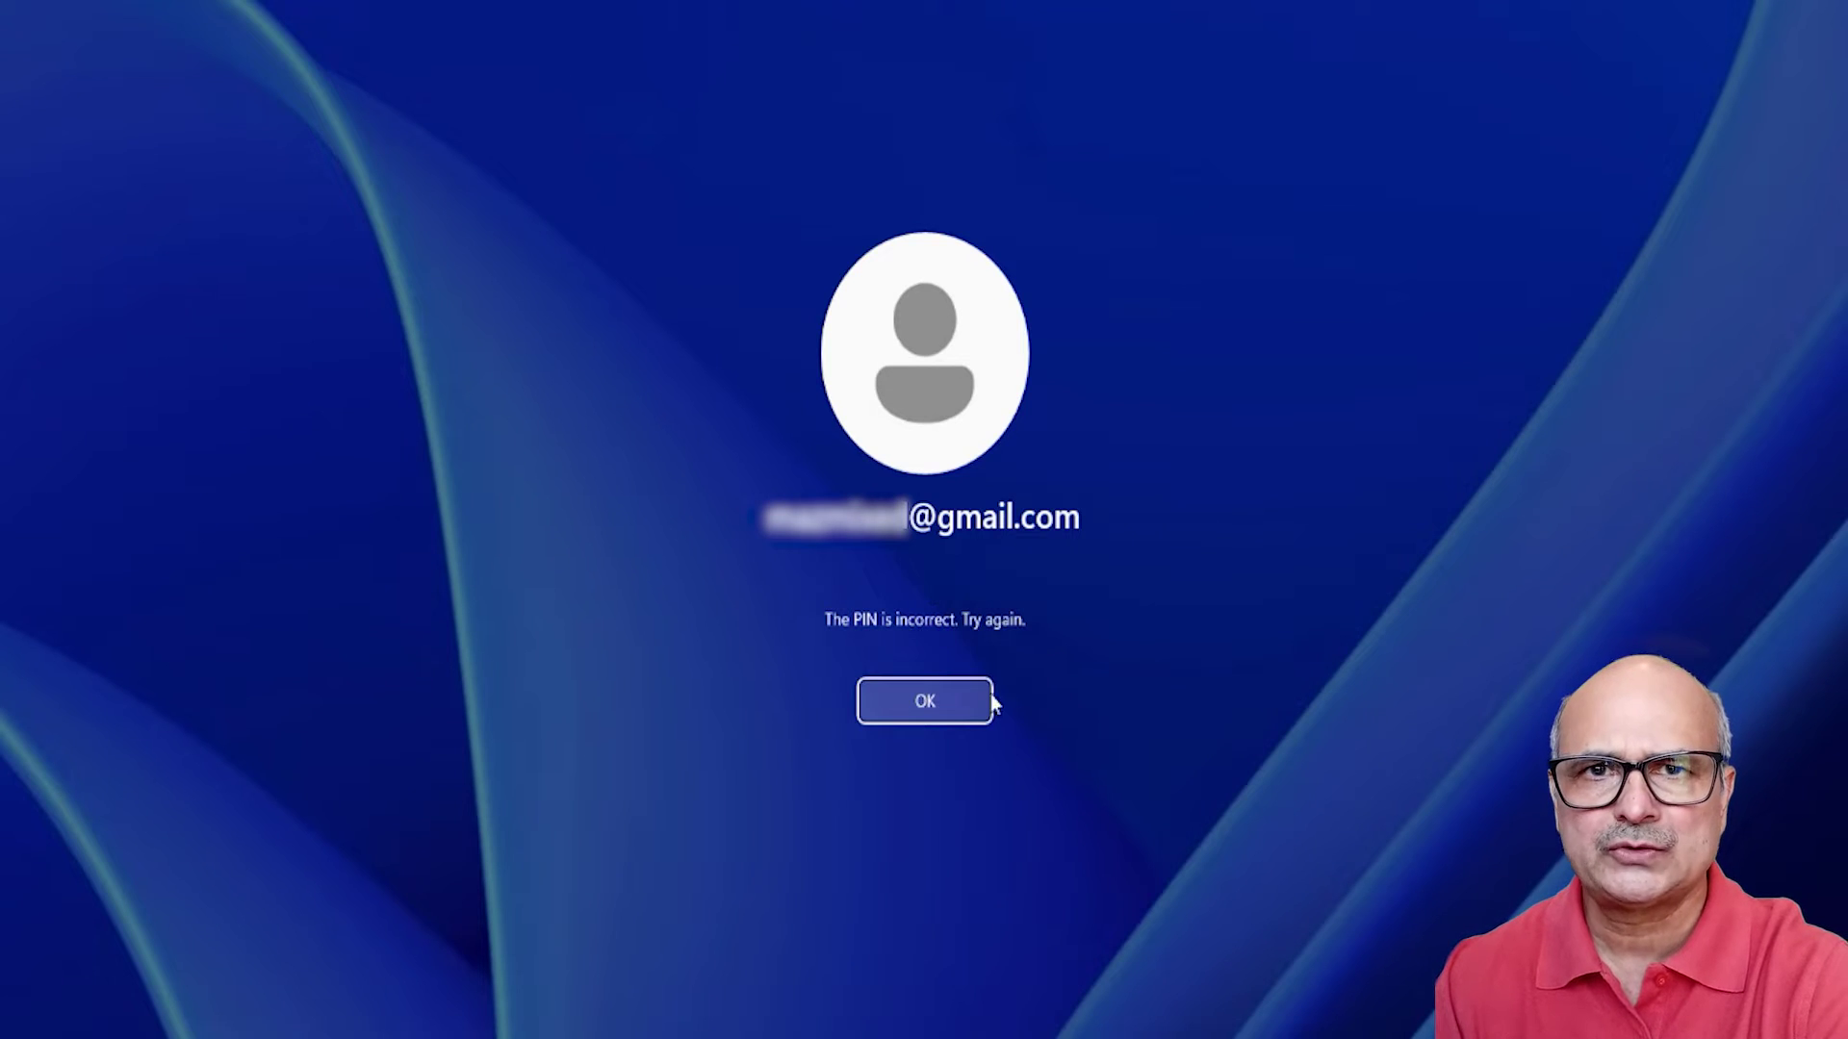
click(934, 710)
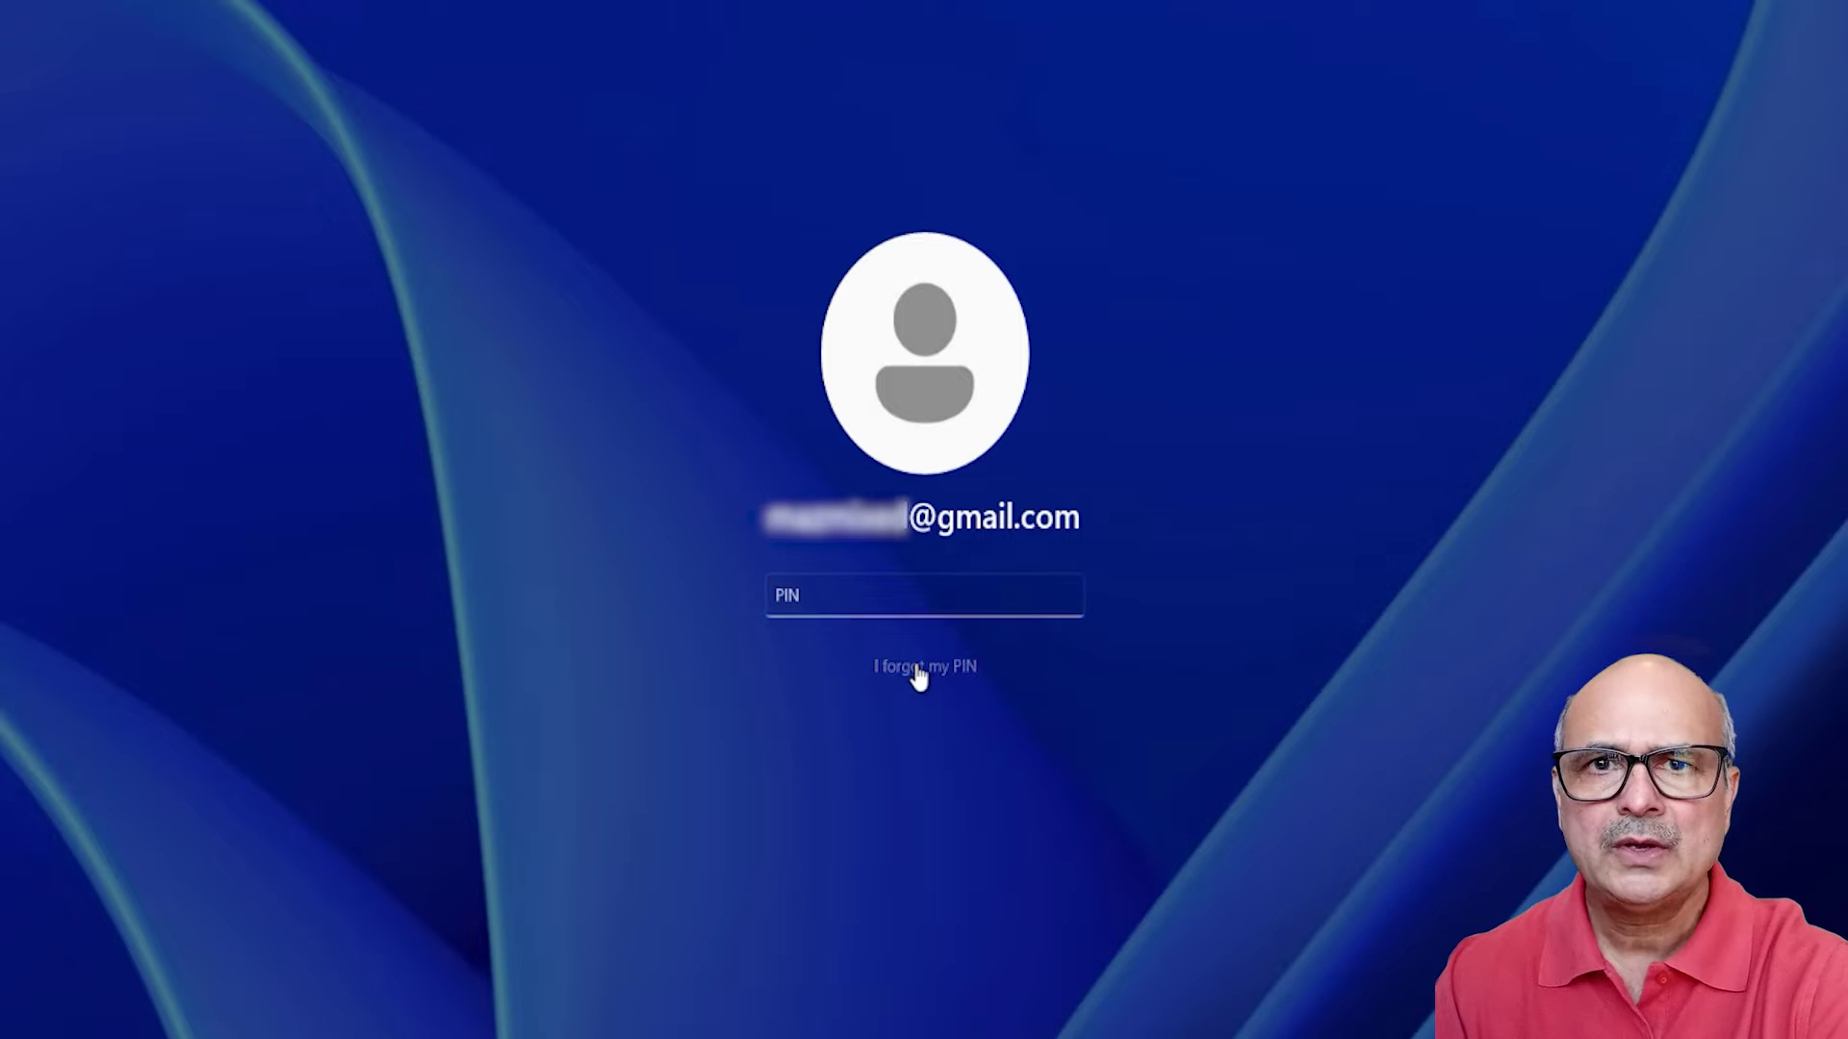
click(919, 674)
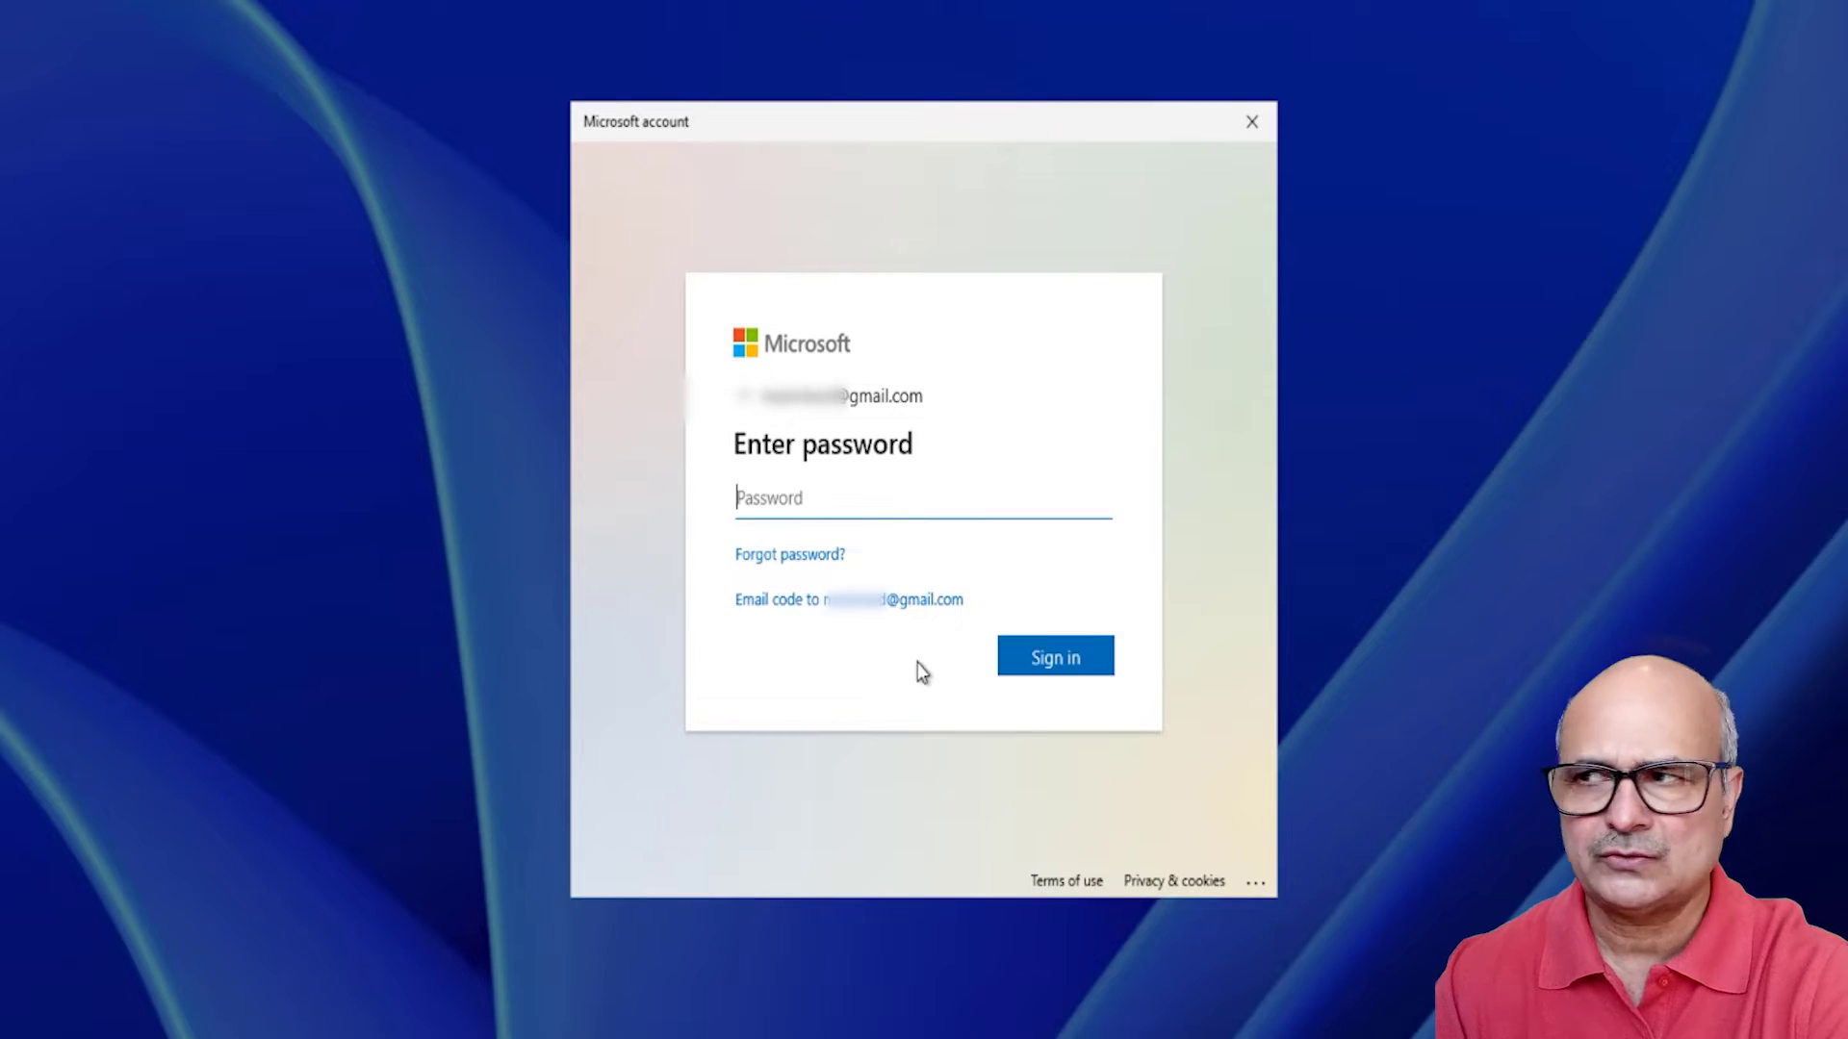
text(***********)
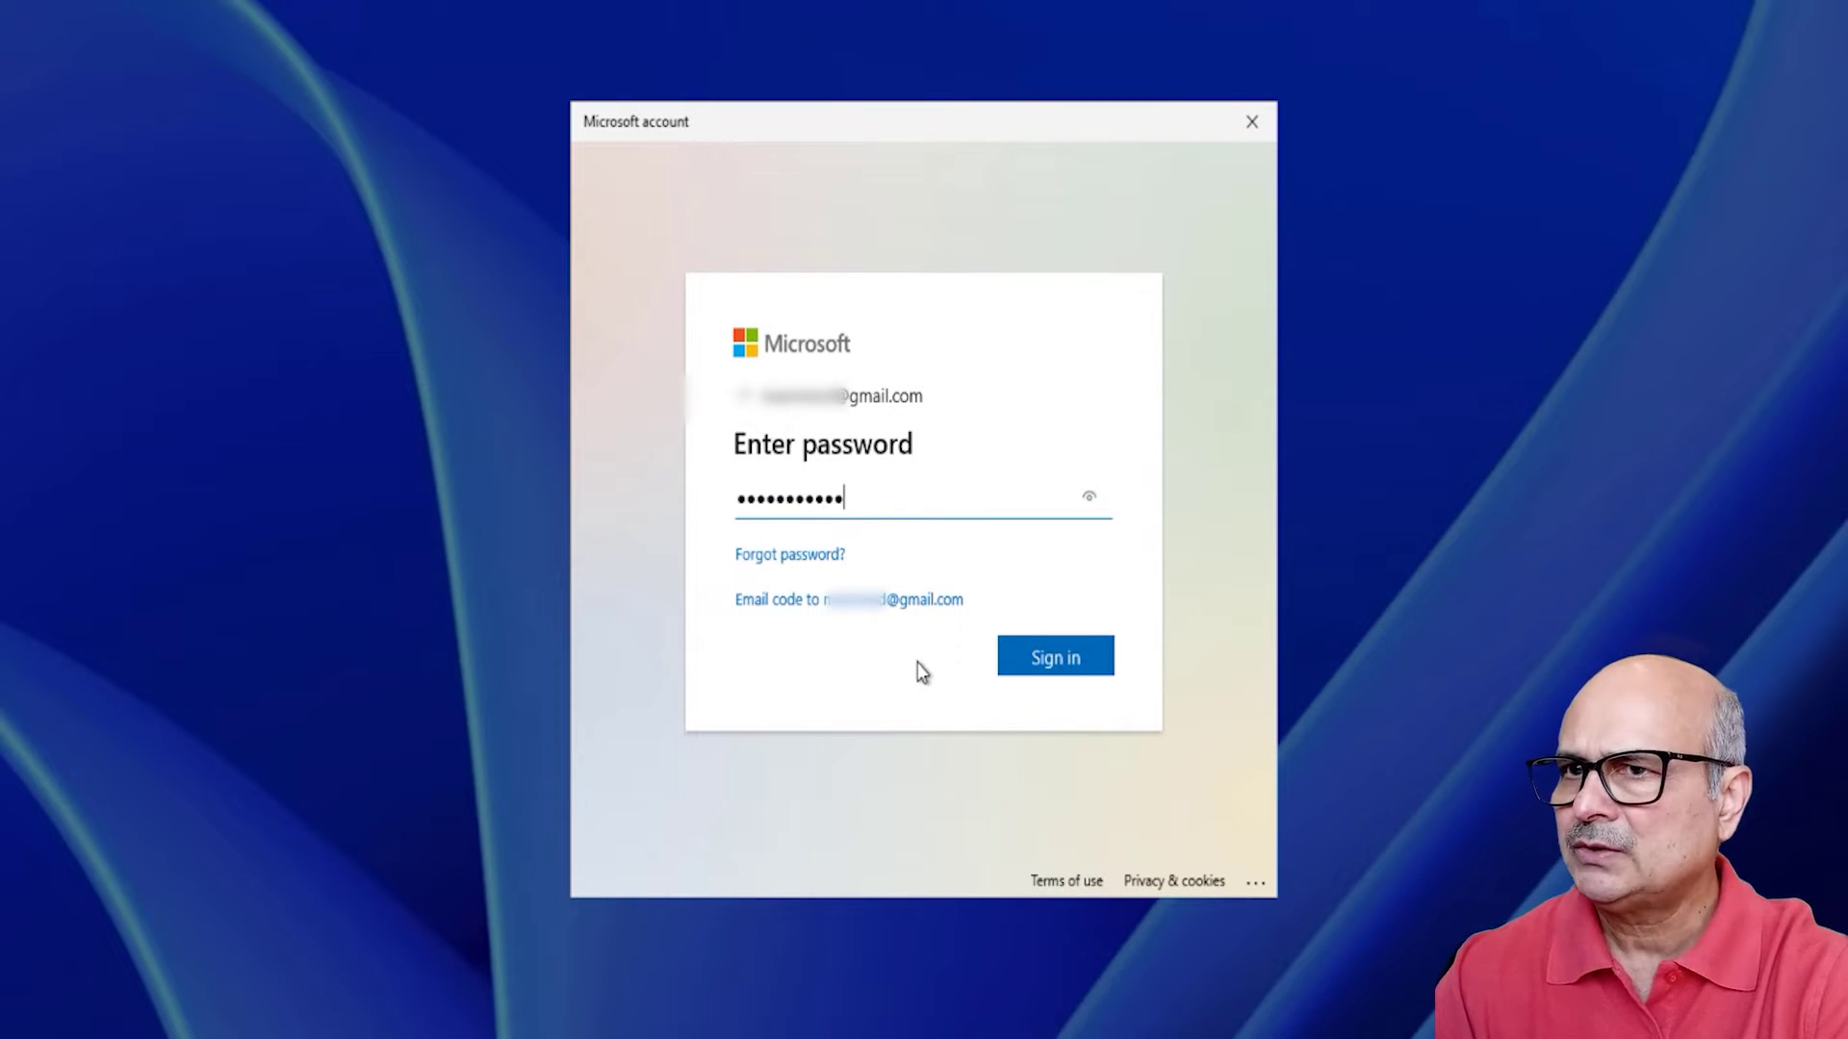
click(1033, 669)
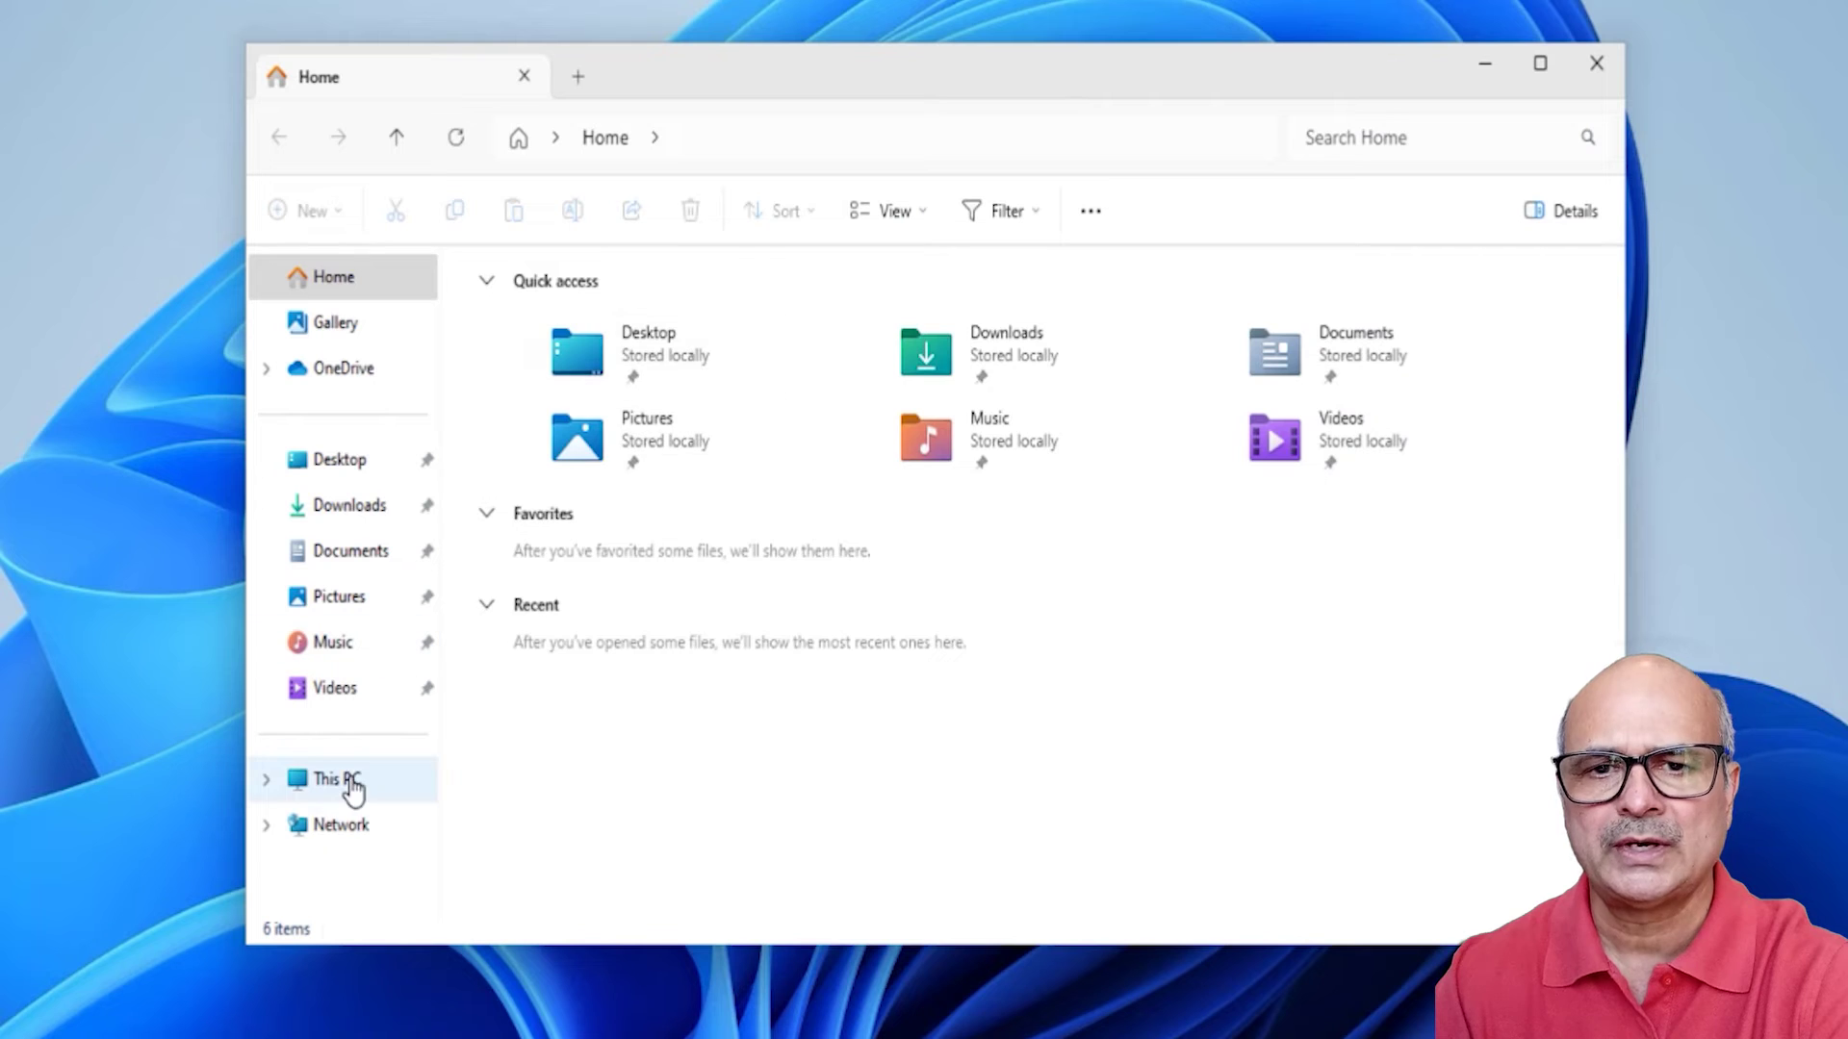
Open This PC > Local Disk (C:) > Users > max and grant permanent access to the folder.
click(349, 782)
double_click(517, 332)
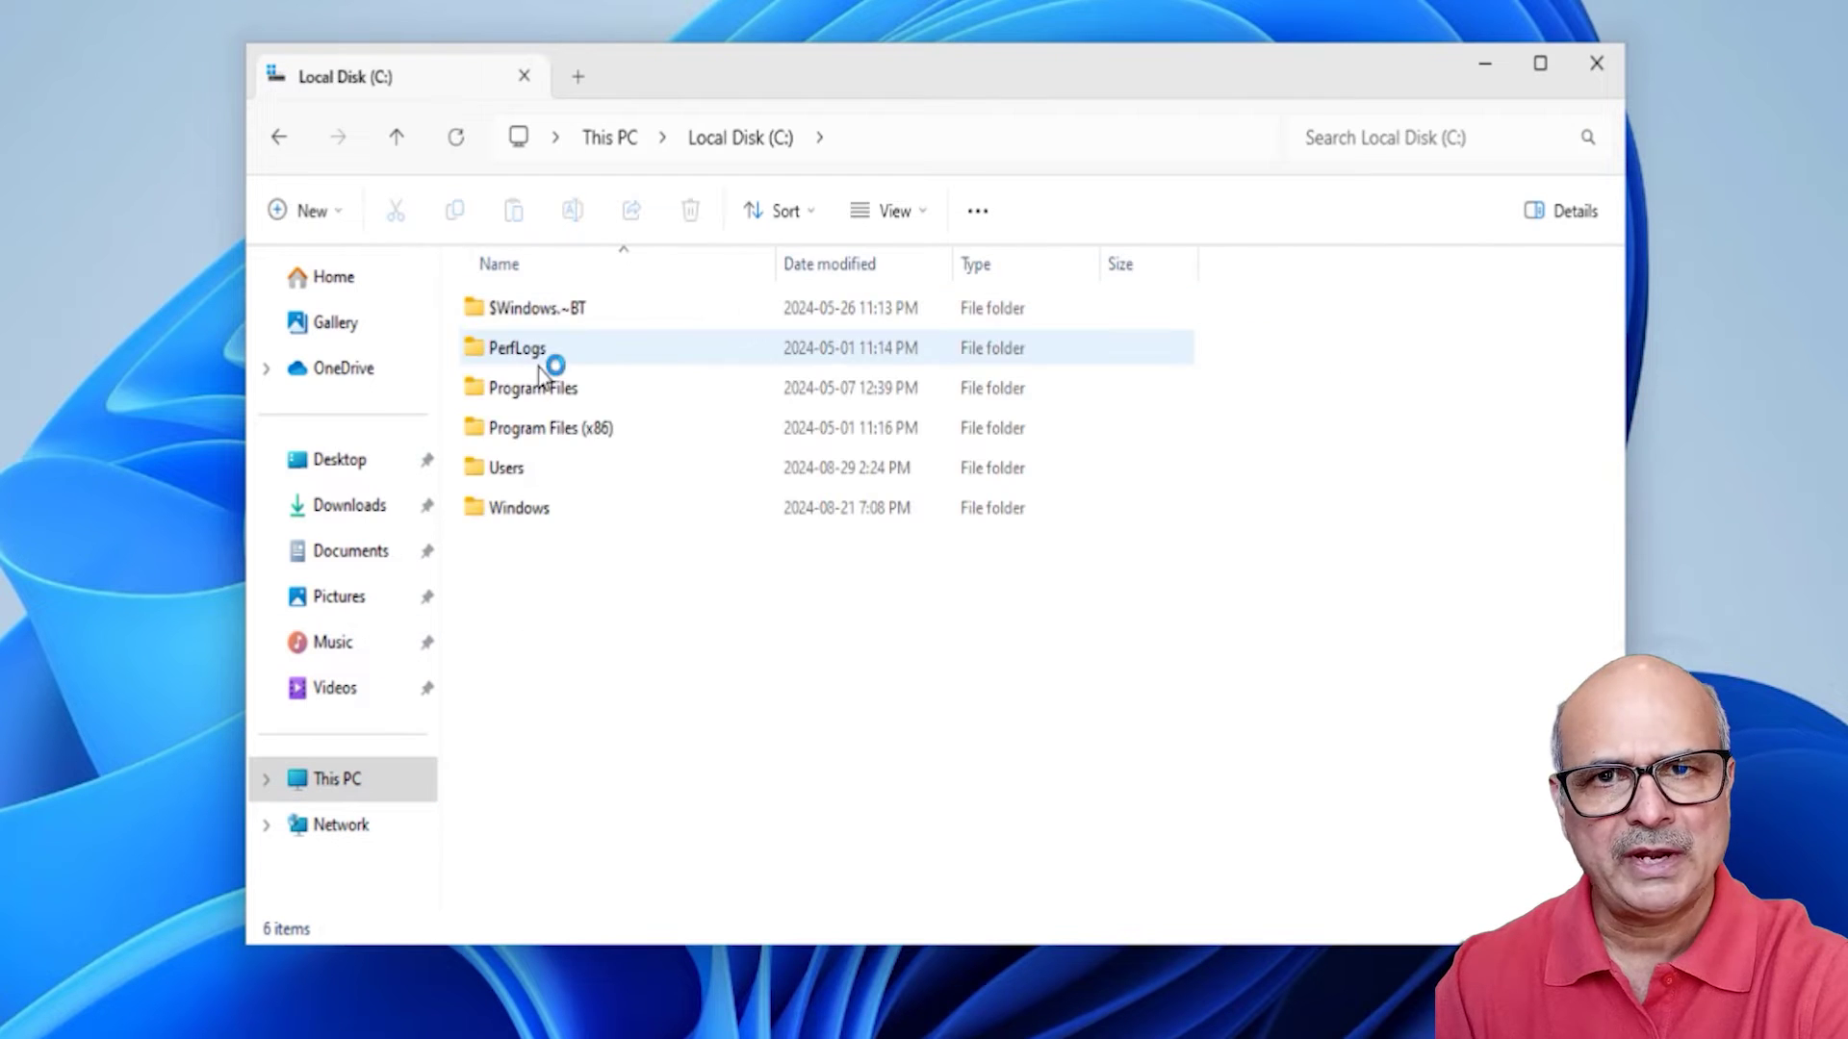
double_click(495, 466)
double_click(483, 310)
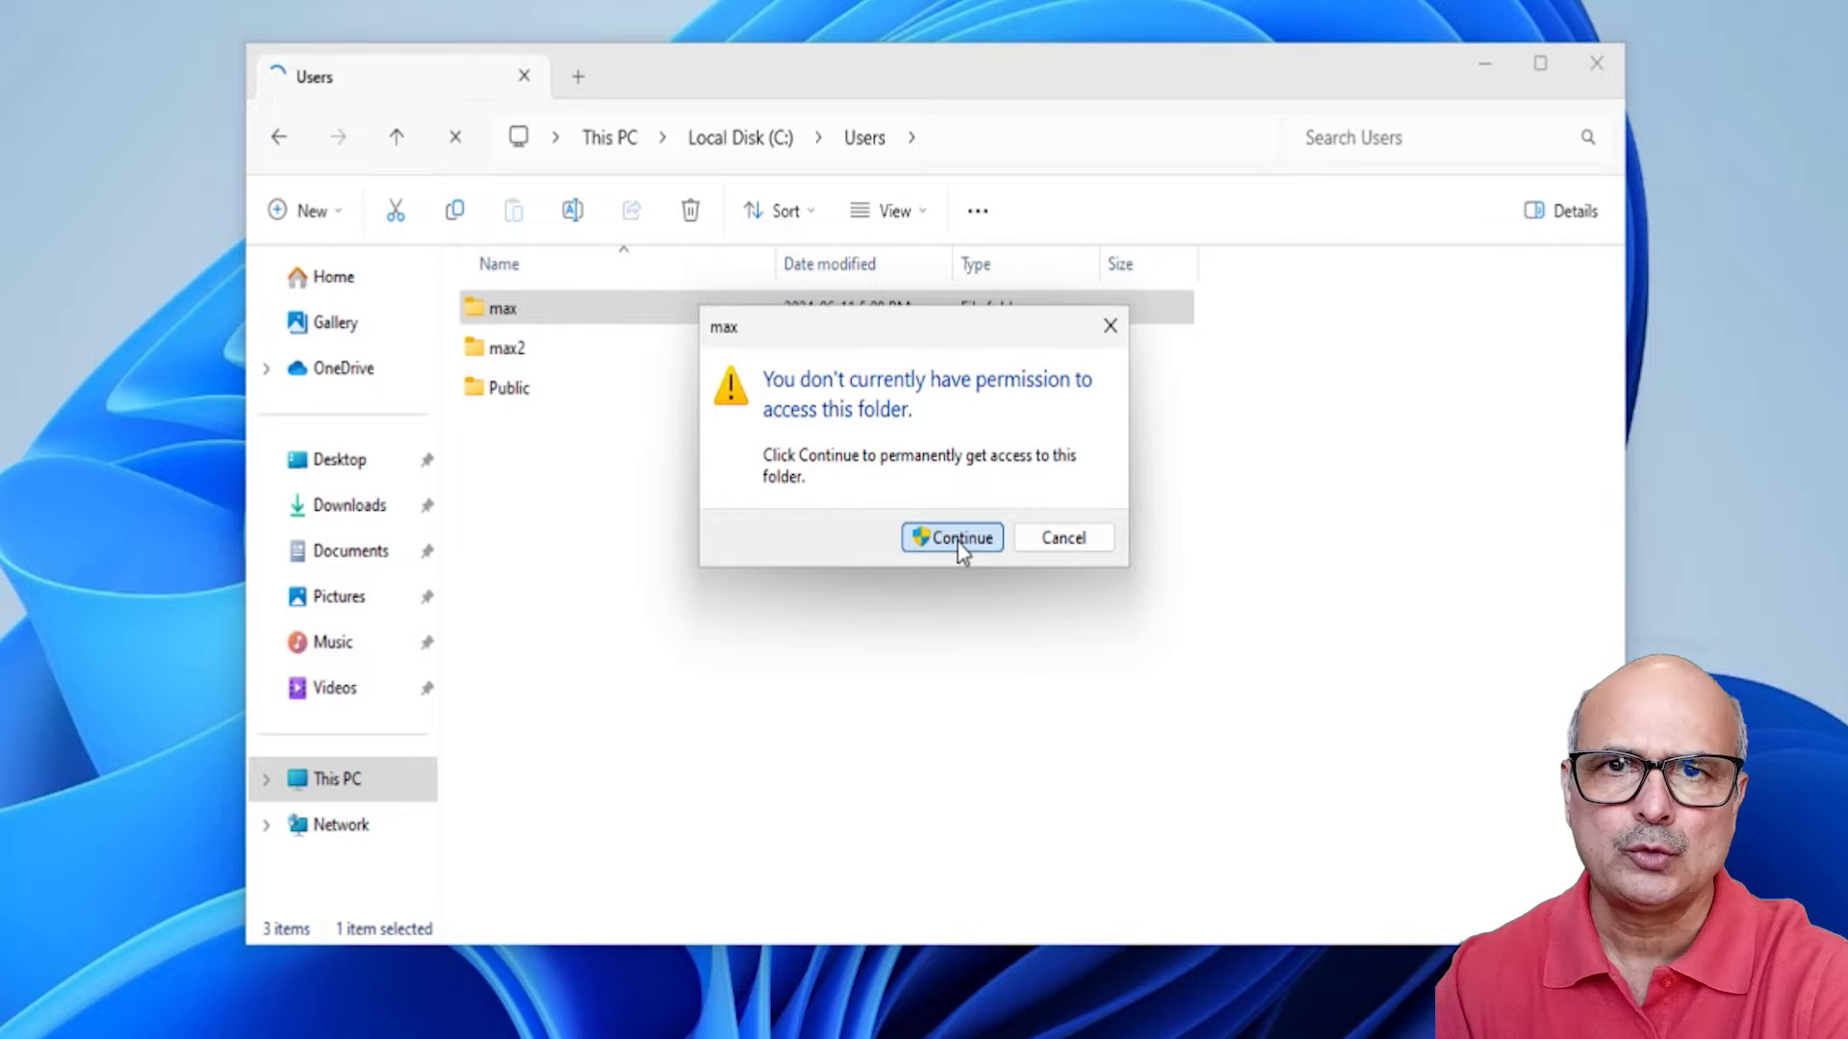
click(962, 539)
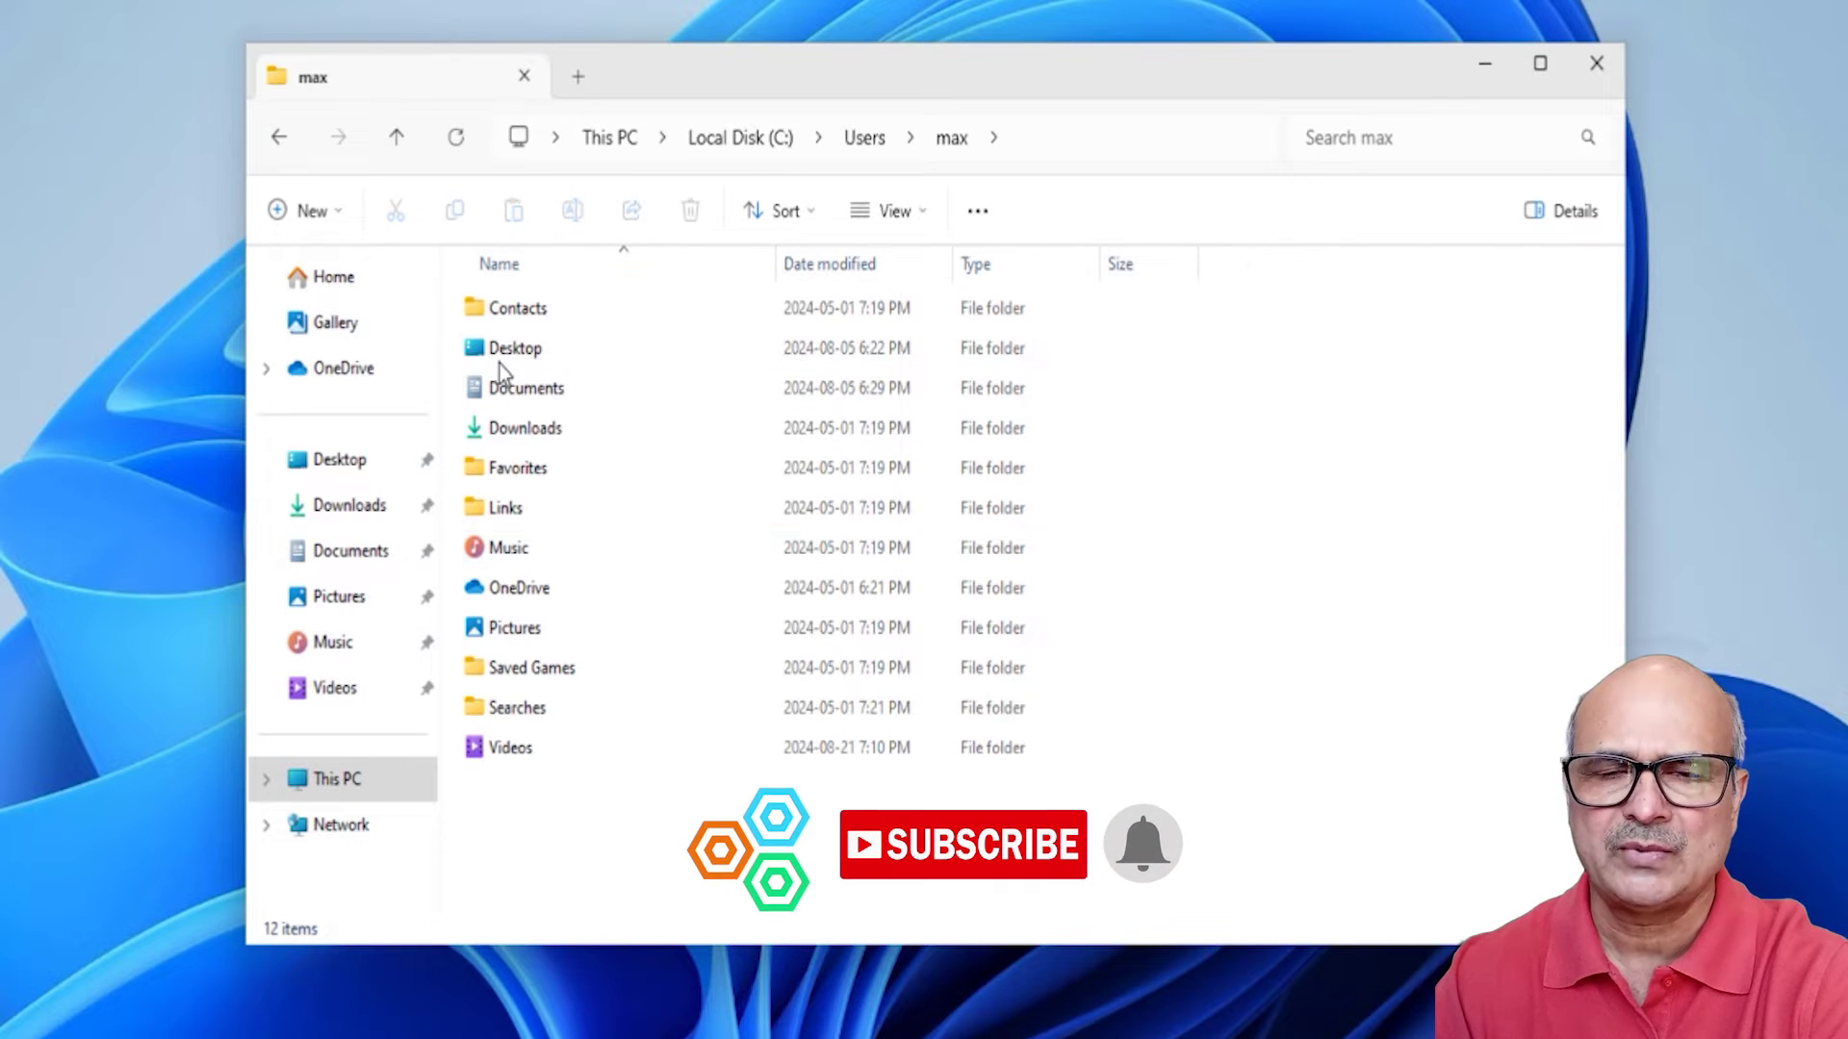
Look through Desktop, Documents, Downloads and Pictures, then return to the max folder.
click(499, 358)
click(486, 395)
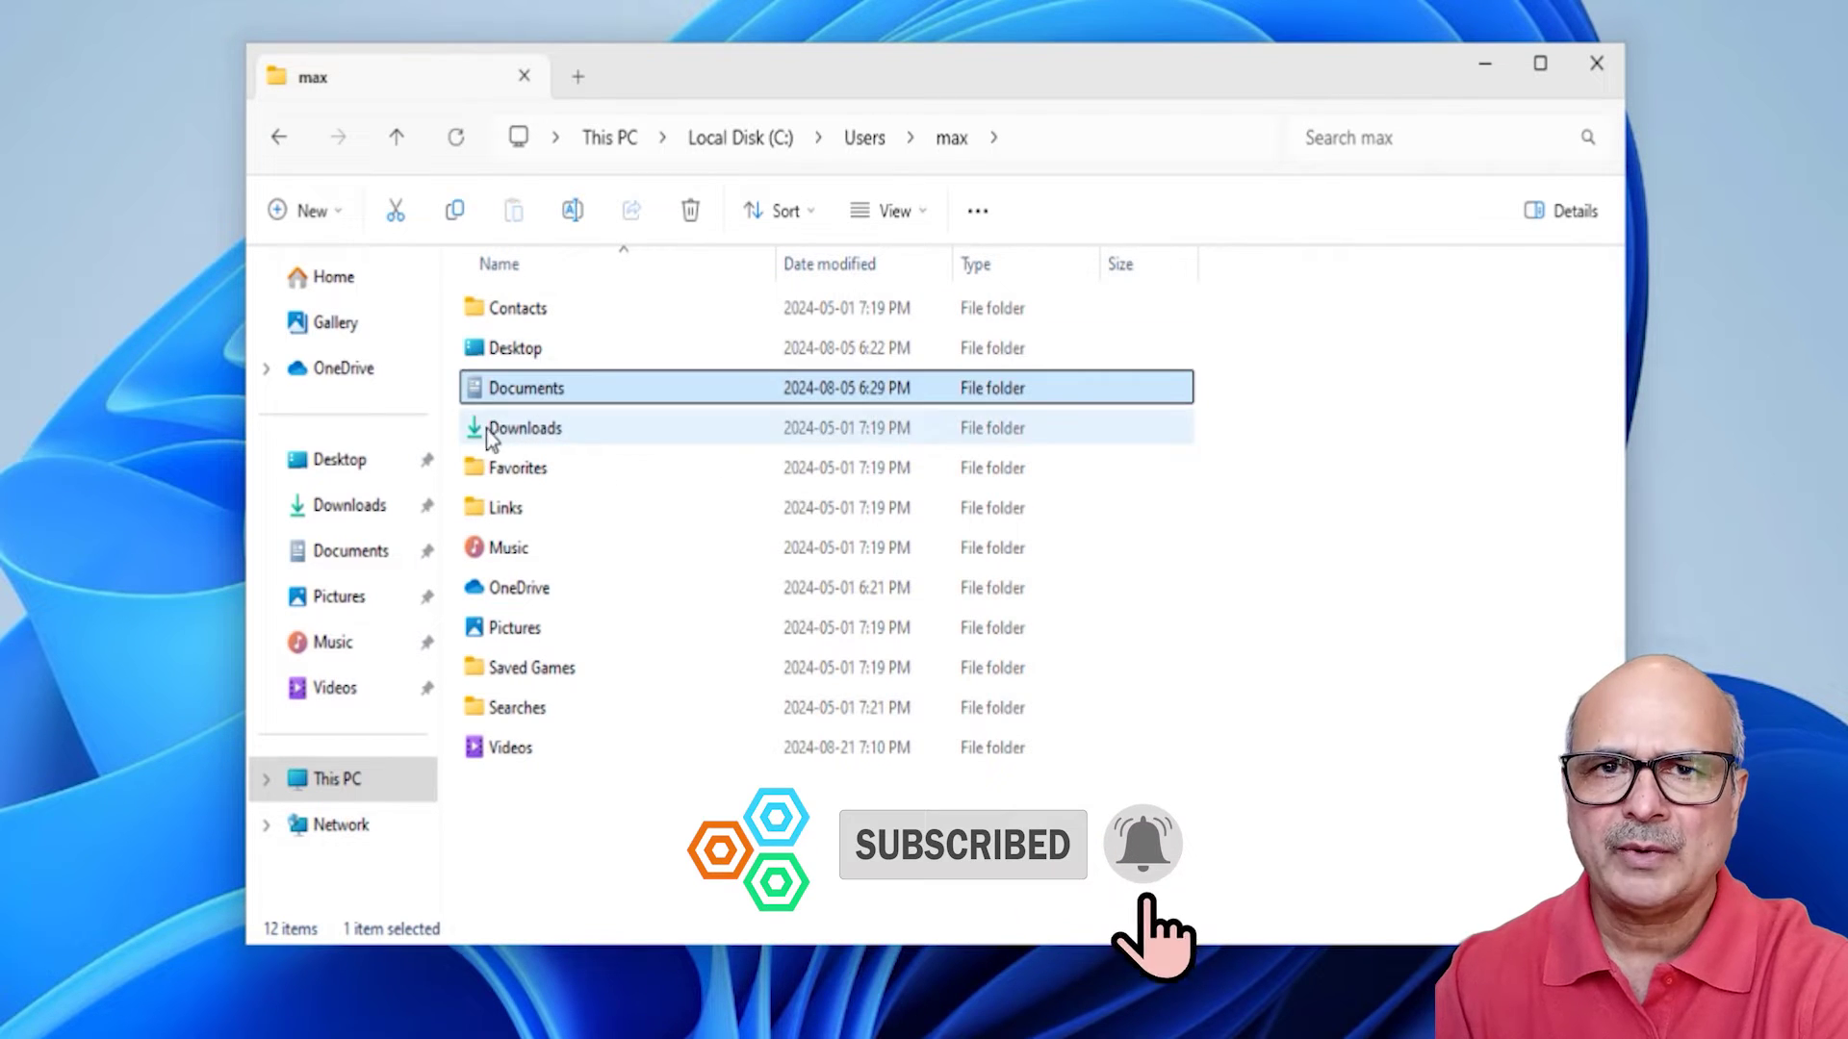
click(484, 430)
click(474, 635)
double_click(474, 635)
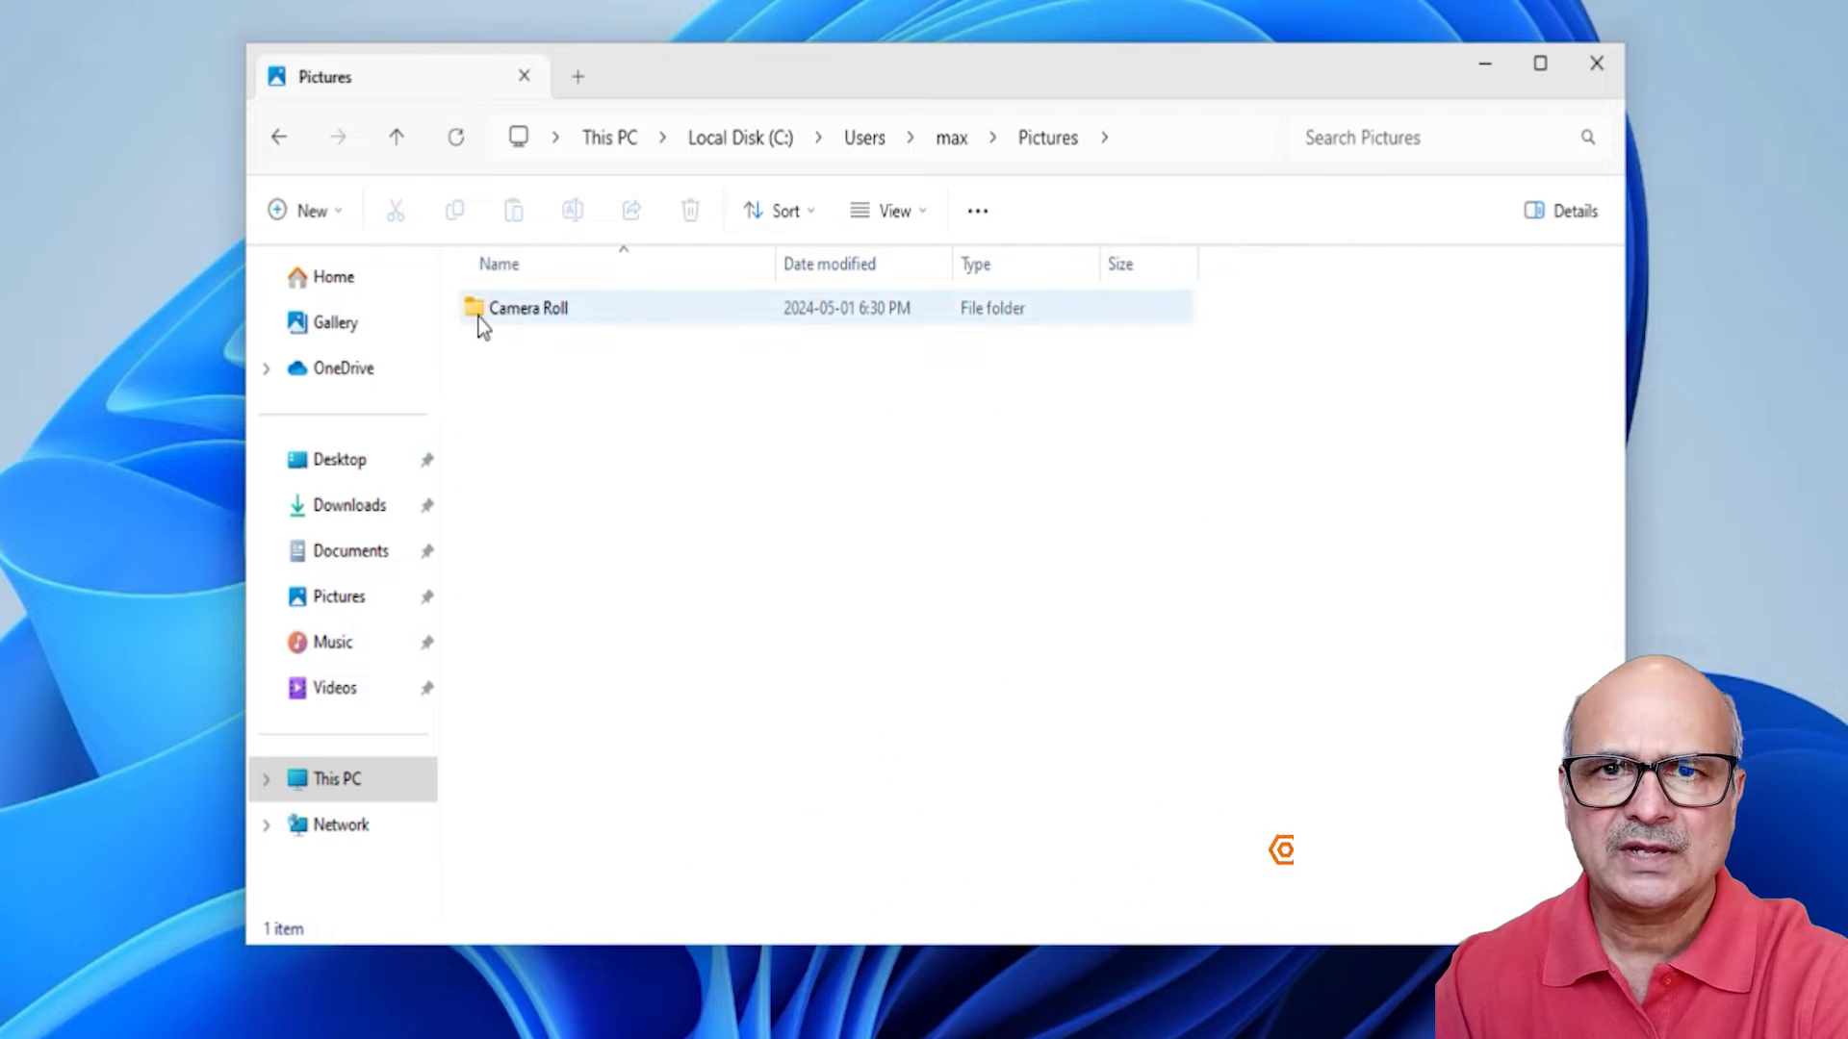
click(396, 137)
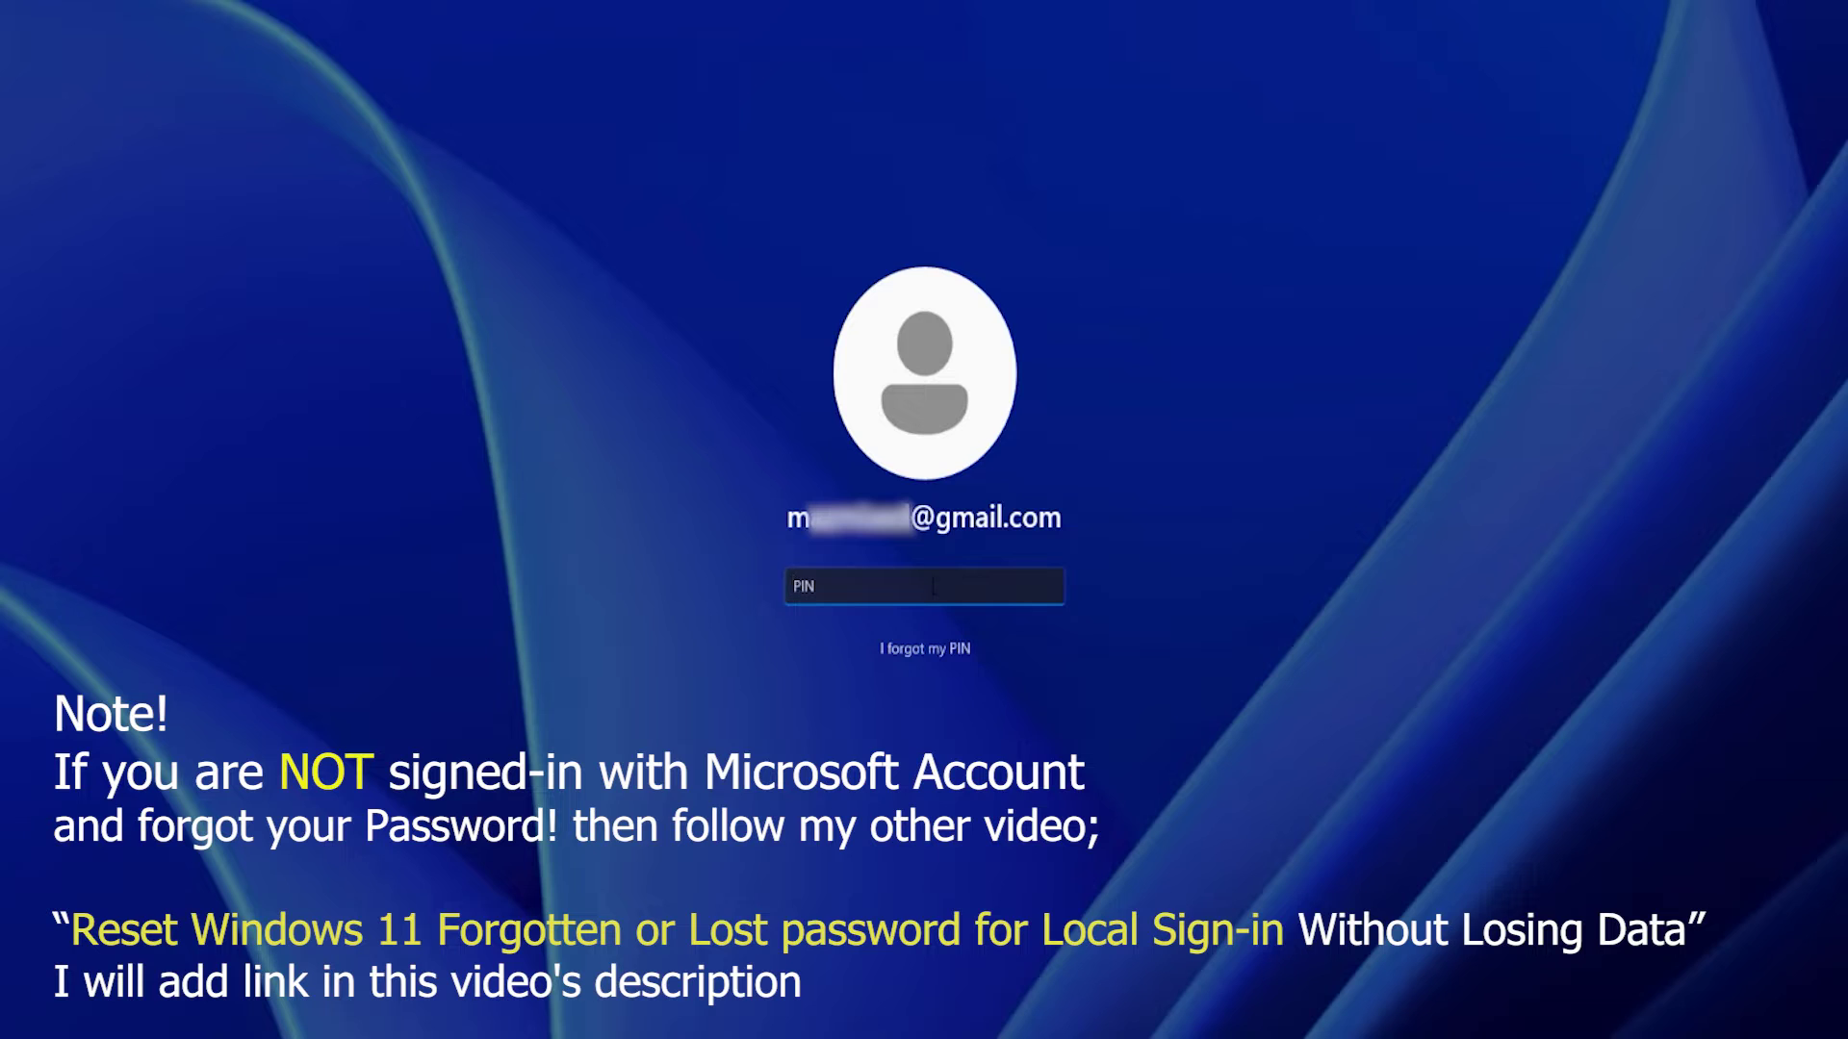
Submit a PIN, dismiss the incorrect-PIN error, and choose 'I forgot my PIN'.
key(Return)
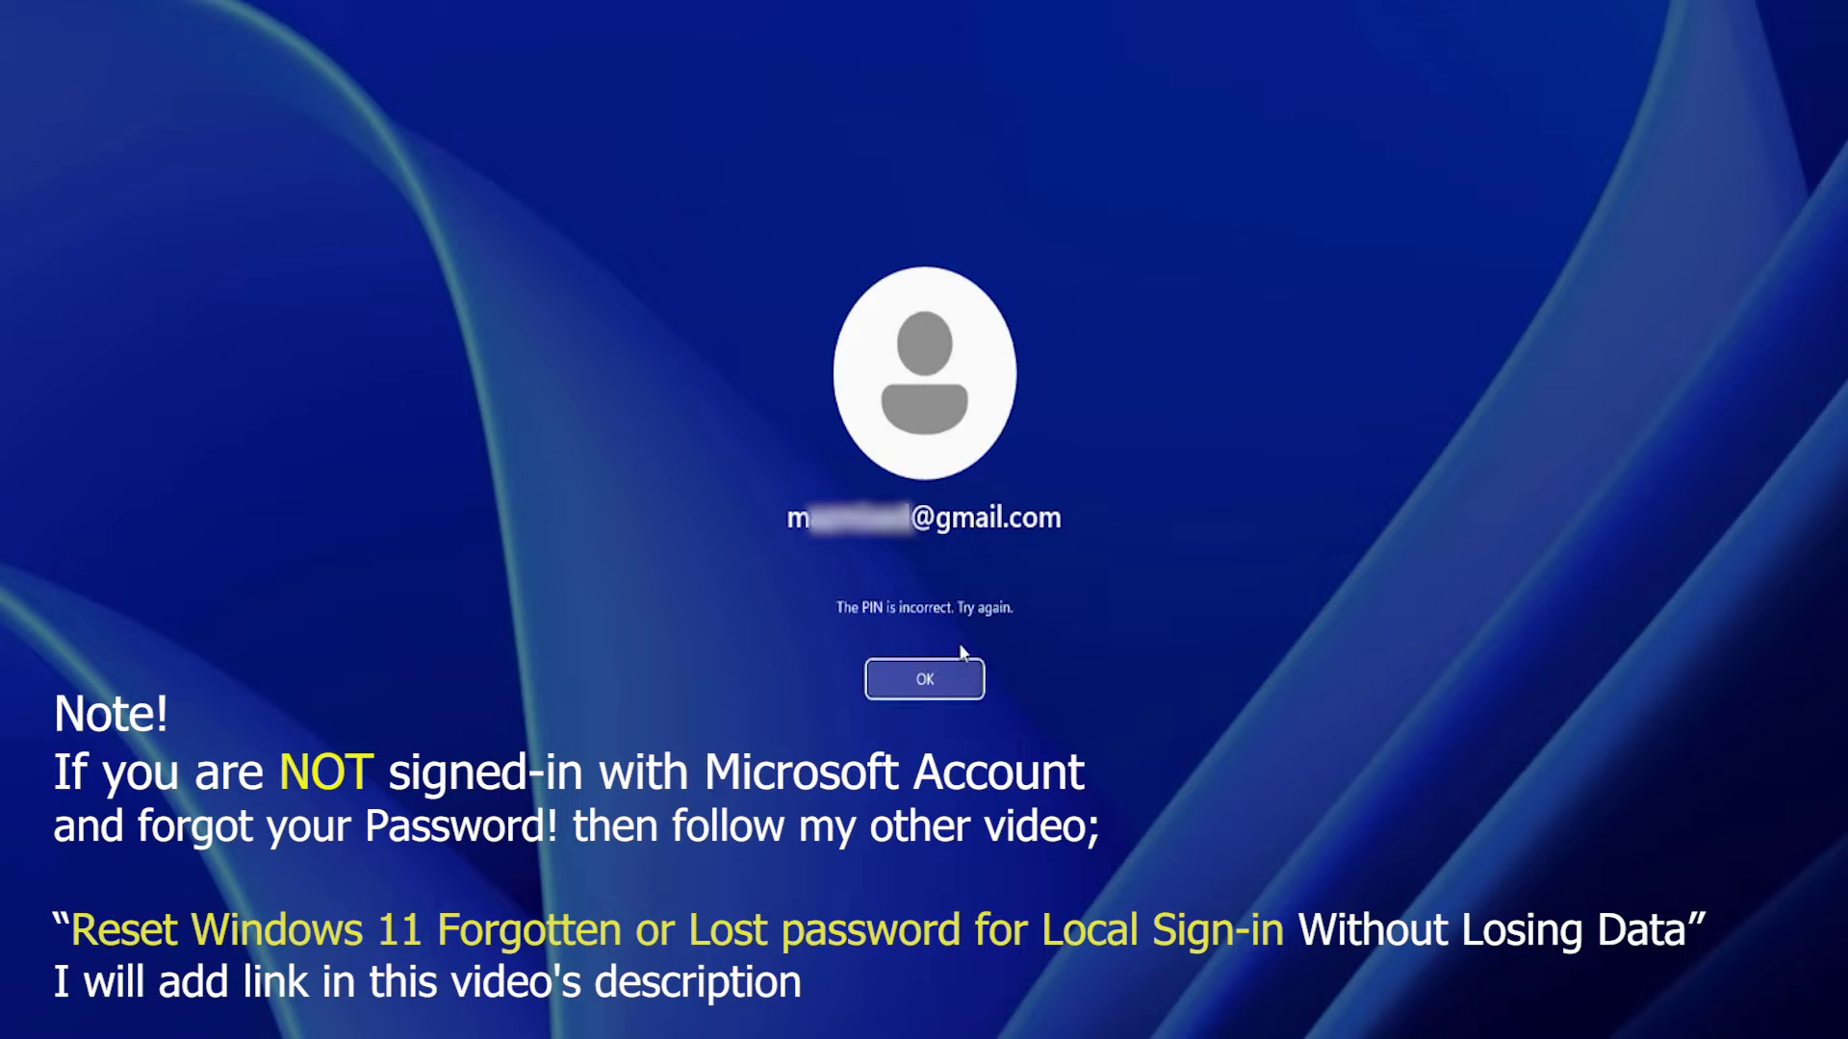
click(933, 681)
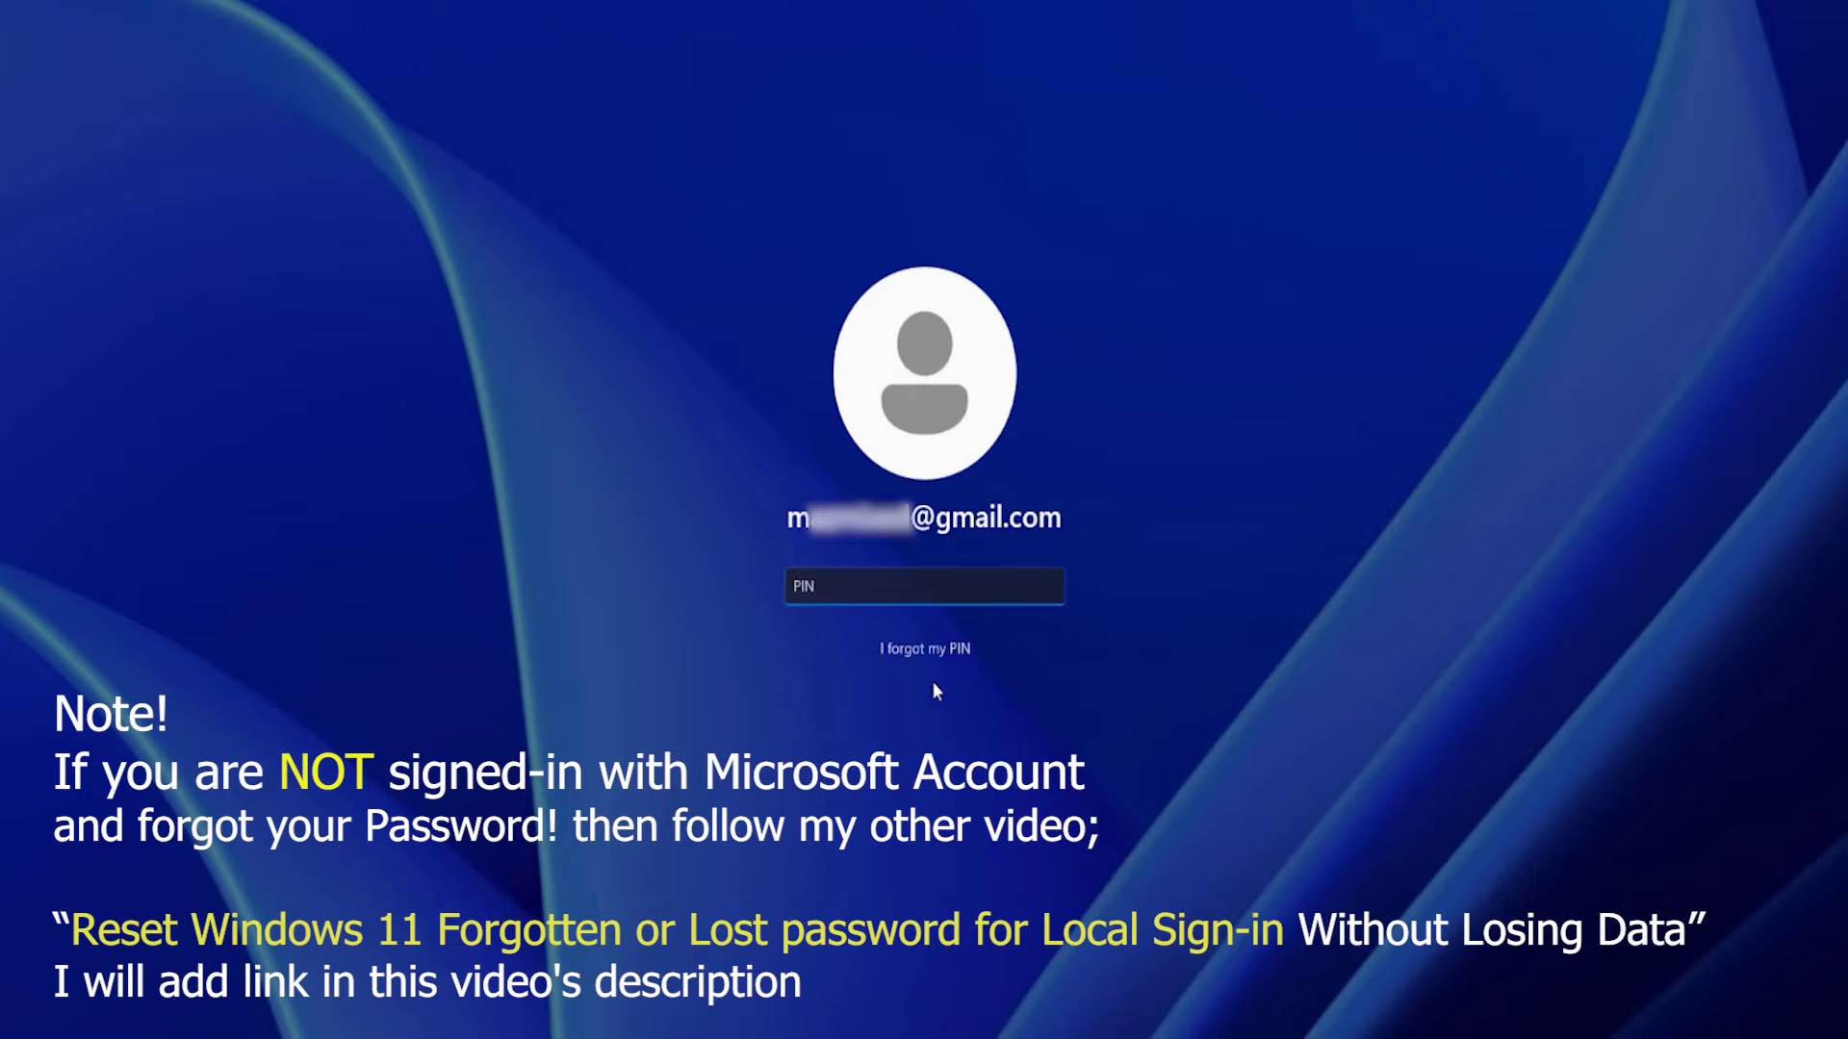
click(927, 650)
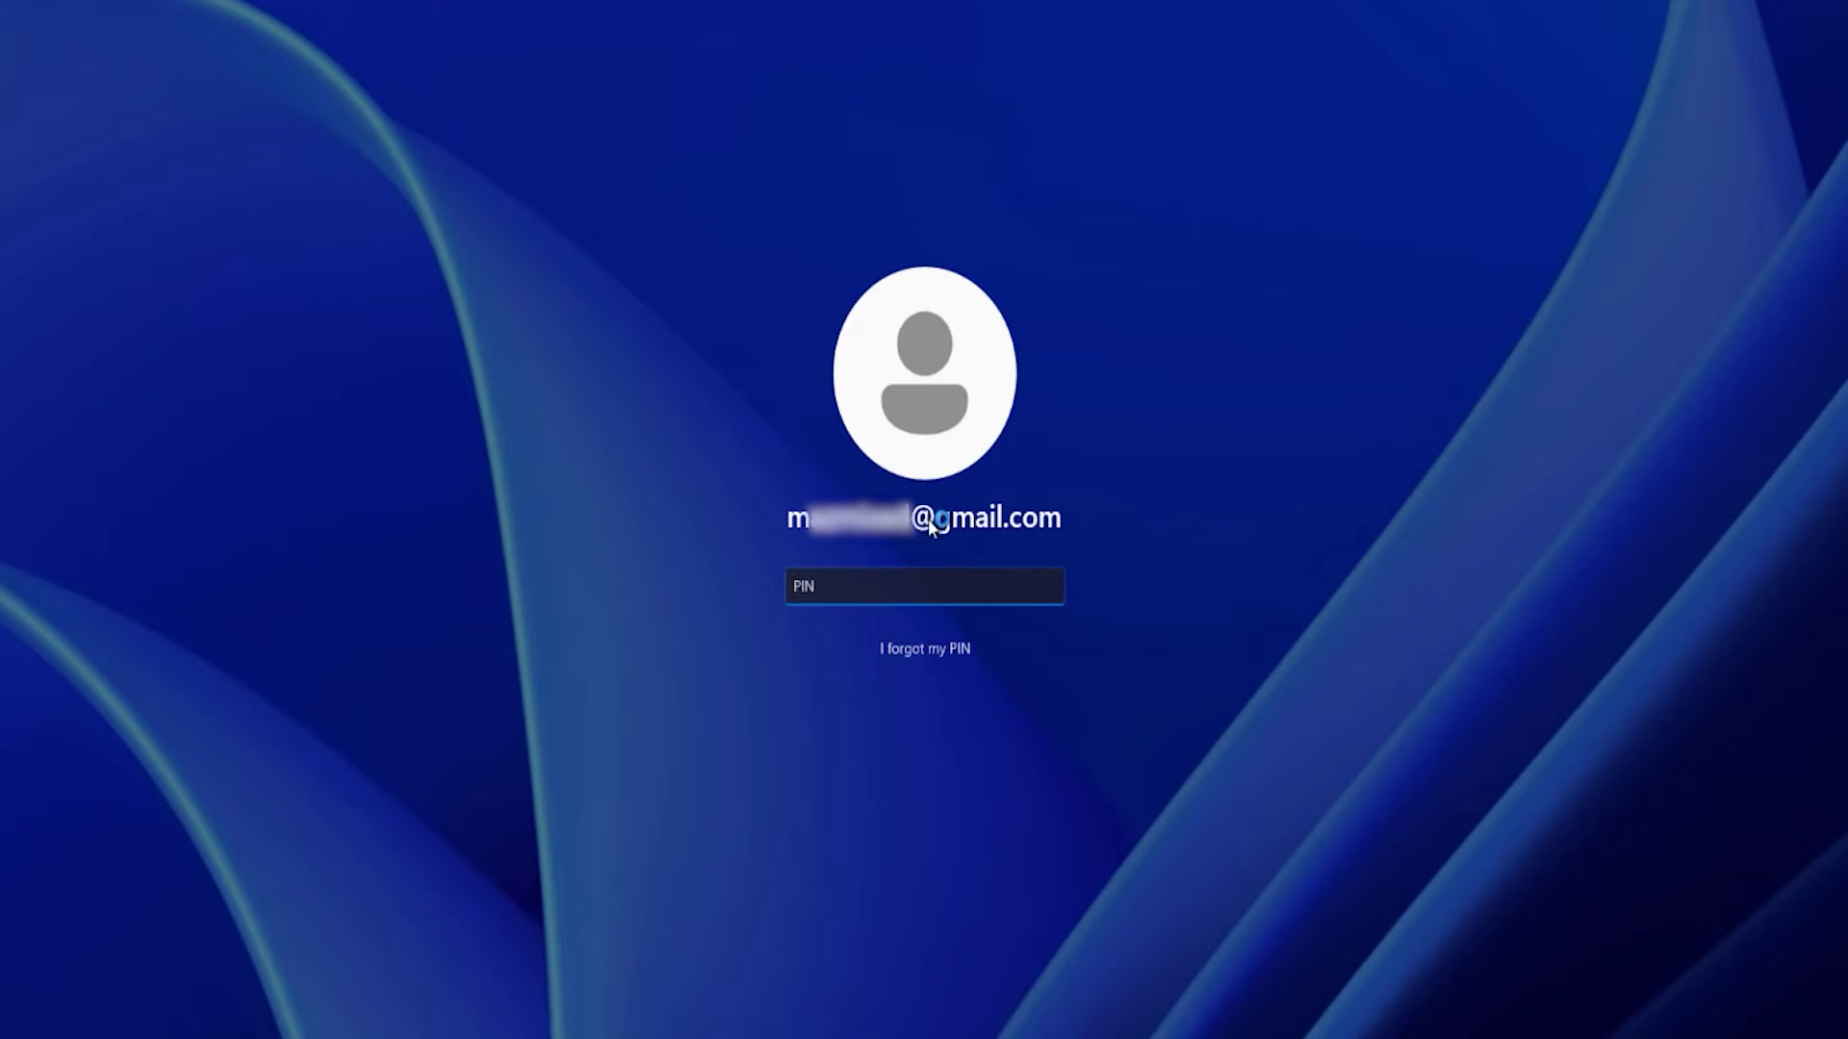
click(919, 653)
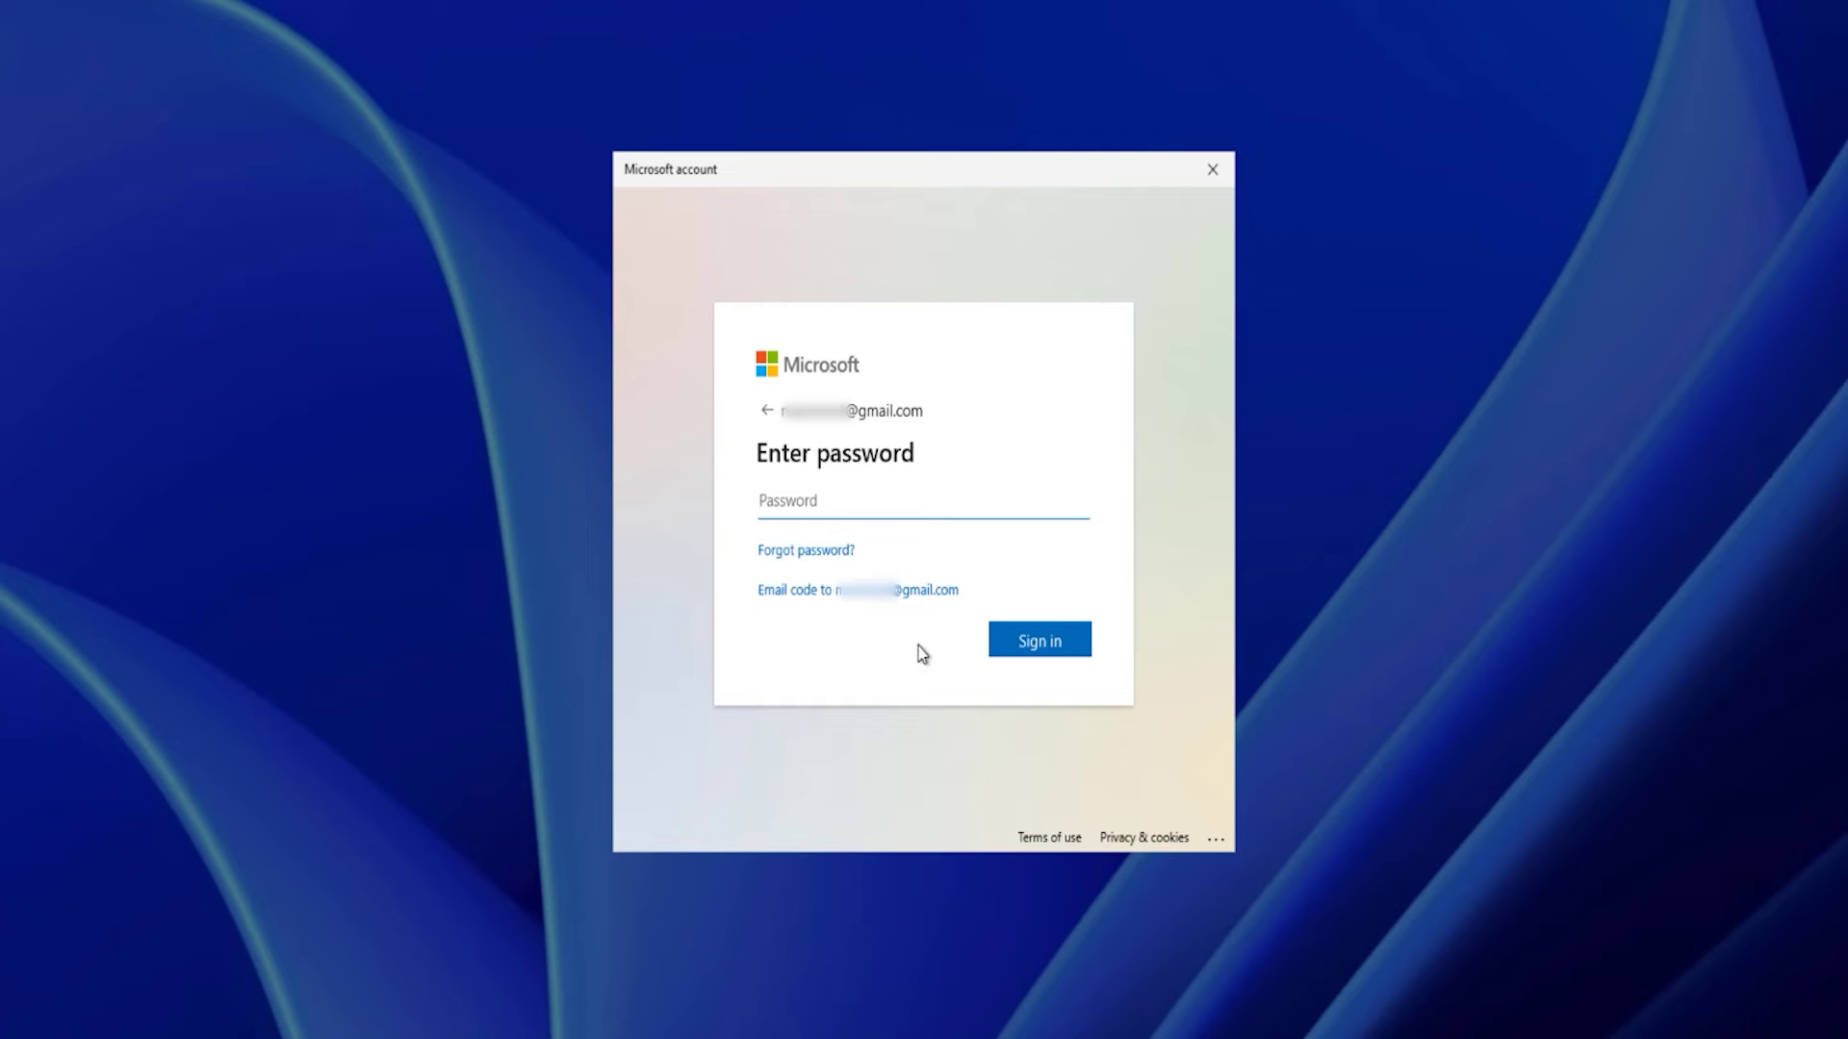
Sign in to the Microsoft account with its password, re-entering it after the password-reset link.
text(***********)
click(1020, 644)
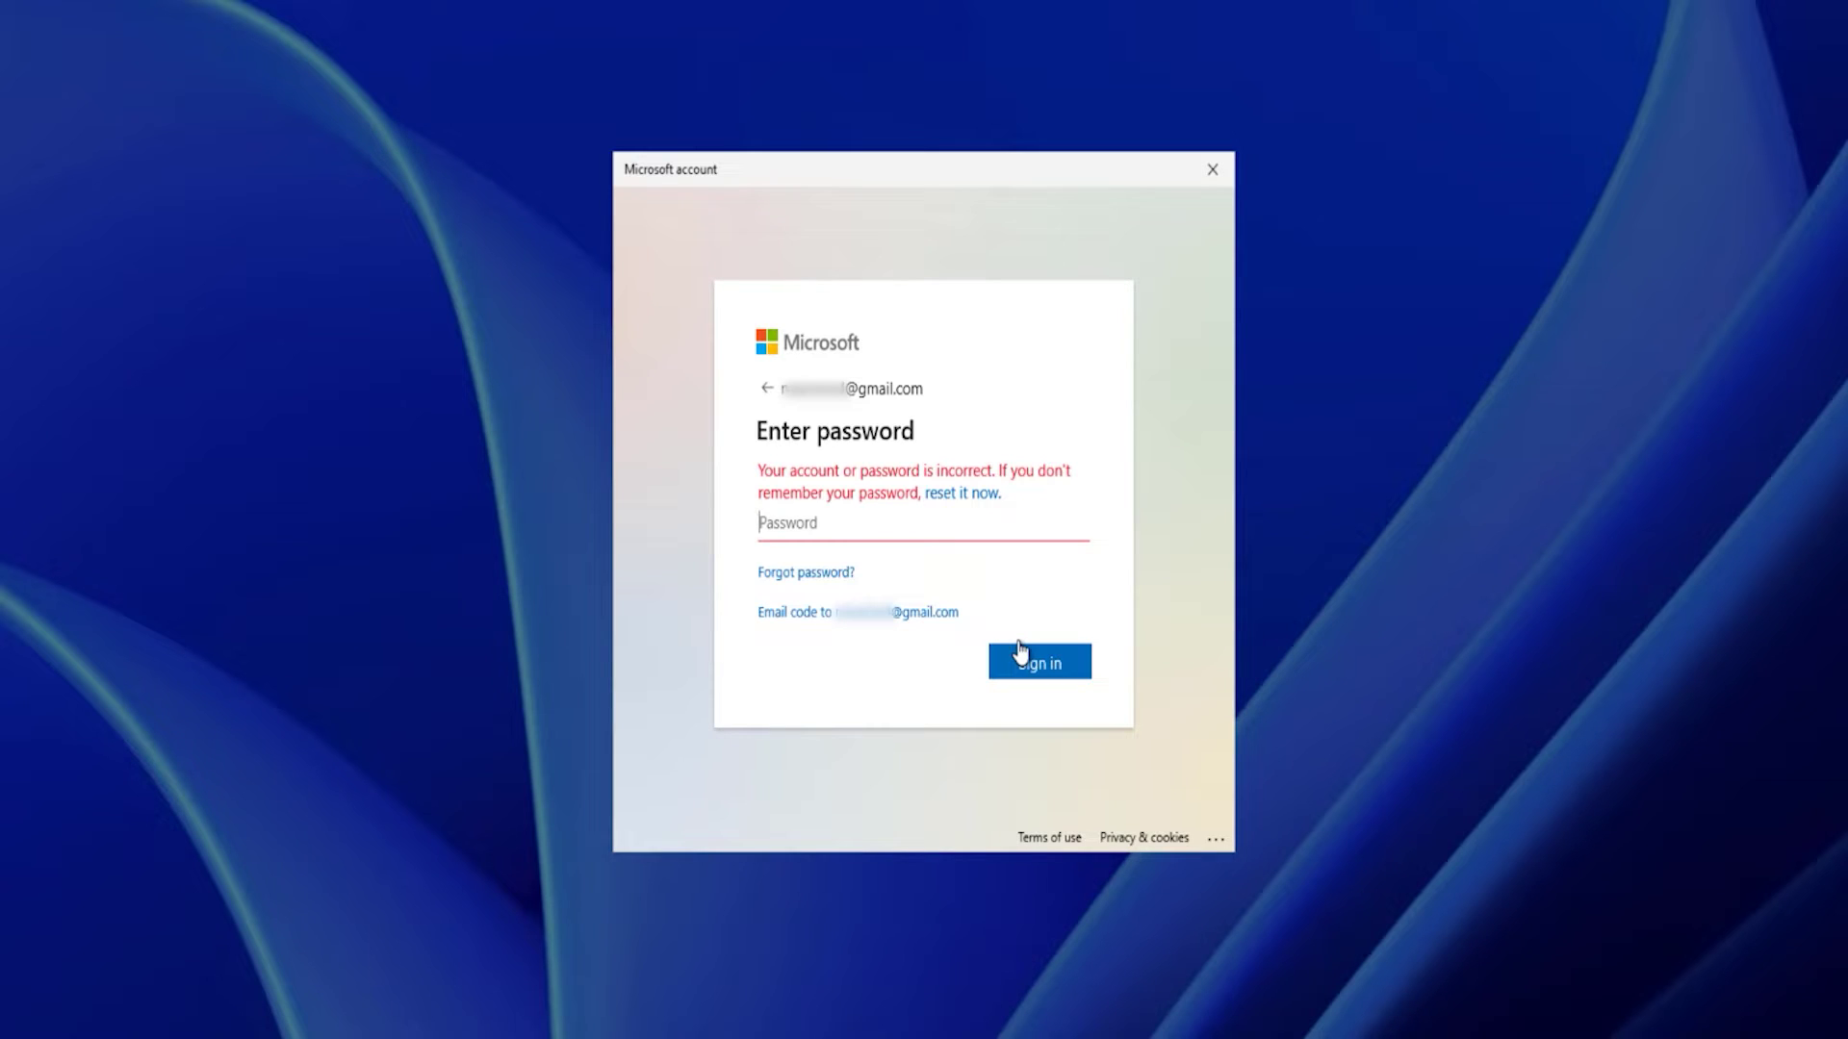
click(976, 497)
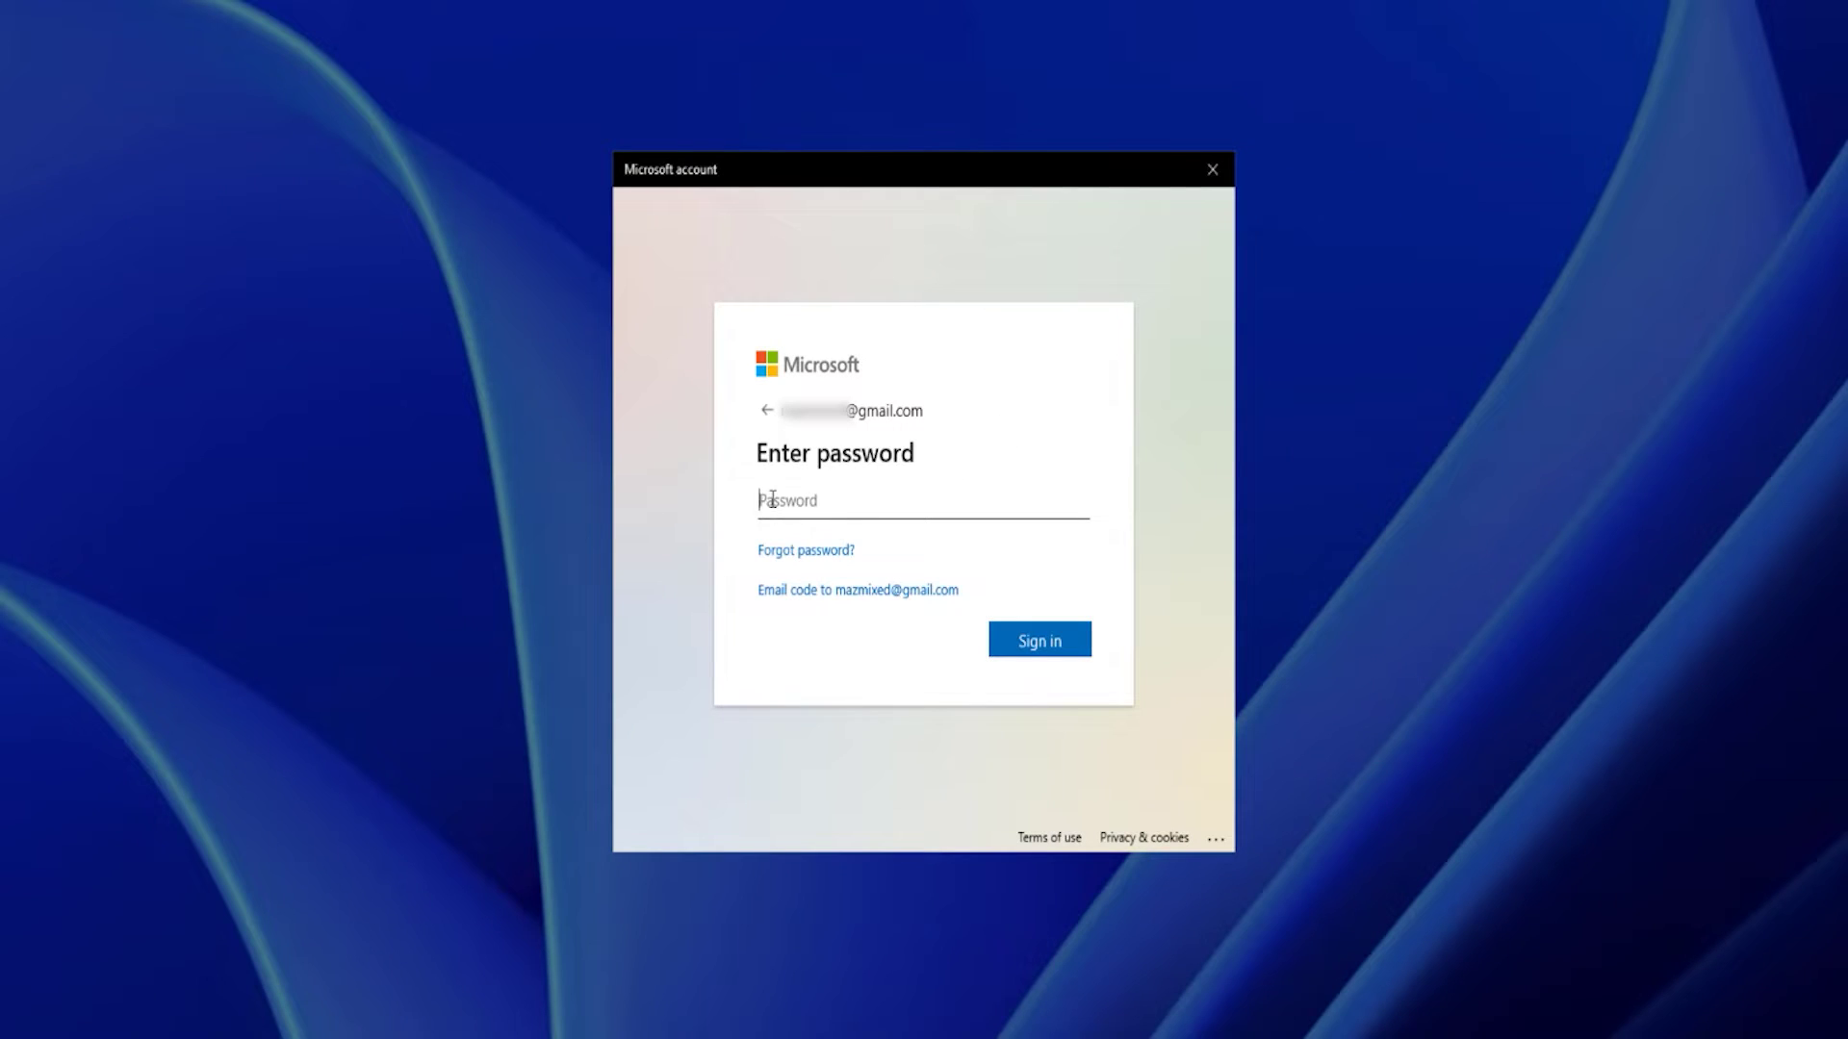
text(•••••••)
text(•••••••••)
click(1039, 639)
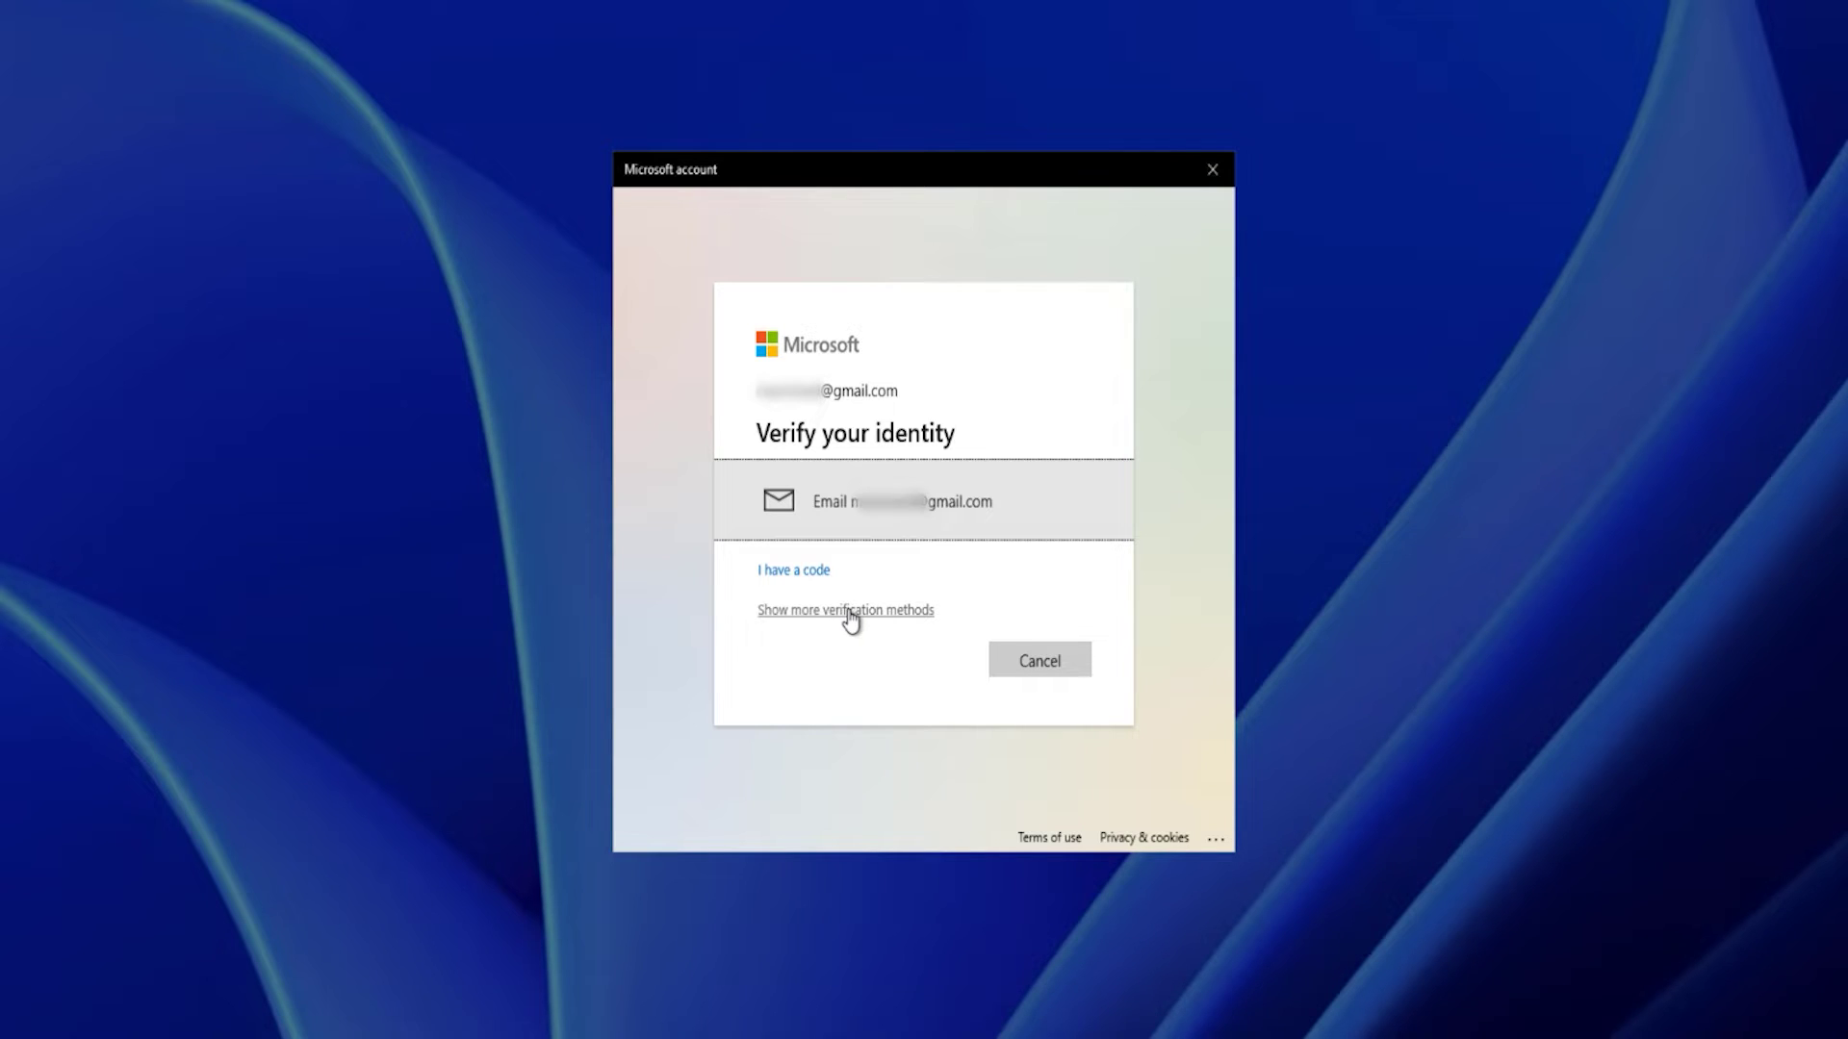
Verify identity through the Email option by entering the emailed security code.
click(849, 612)
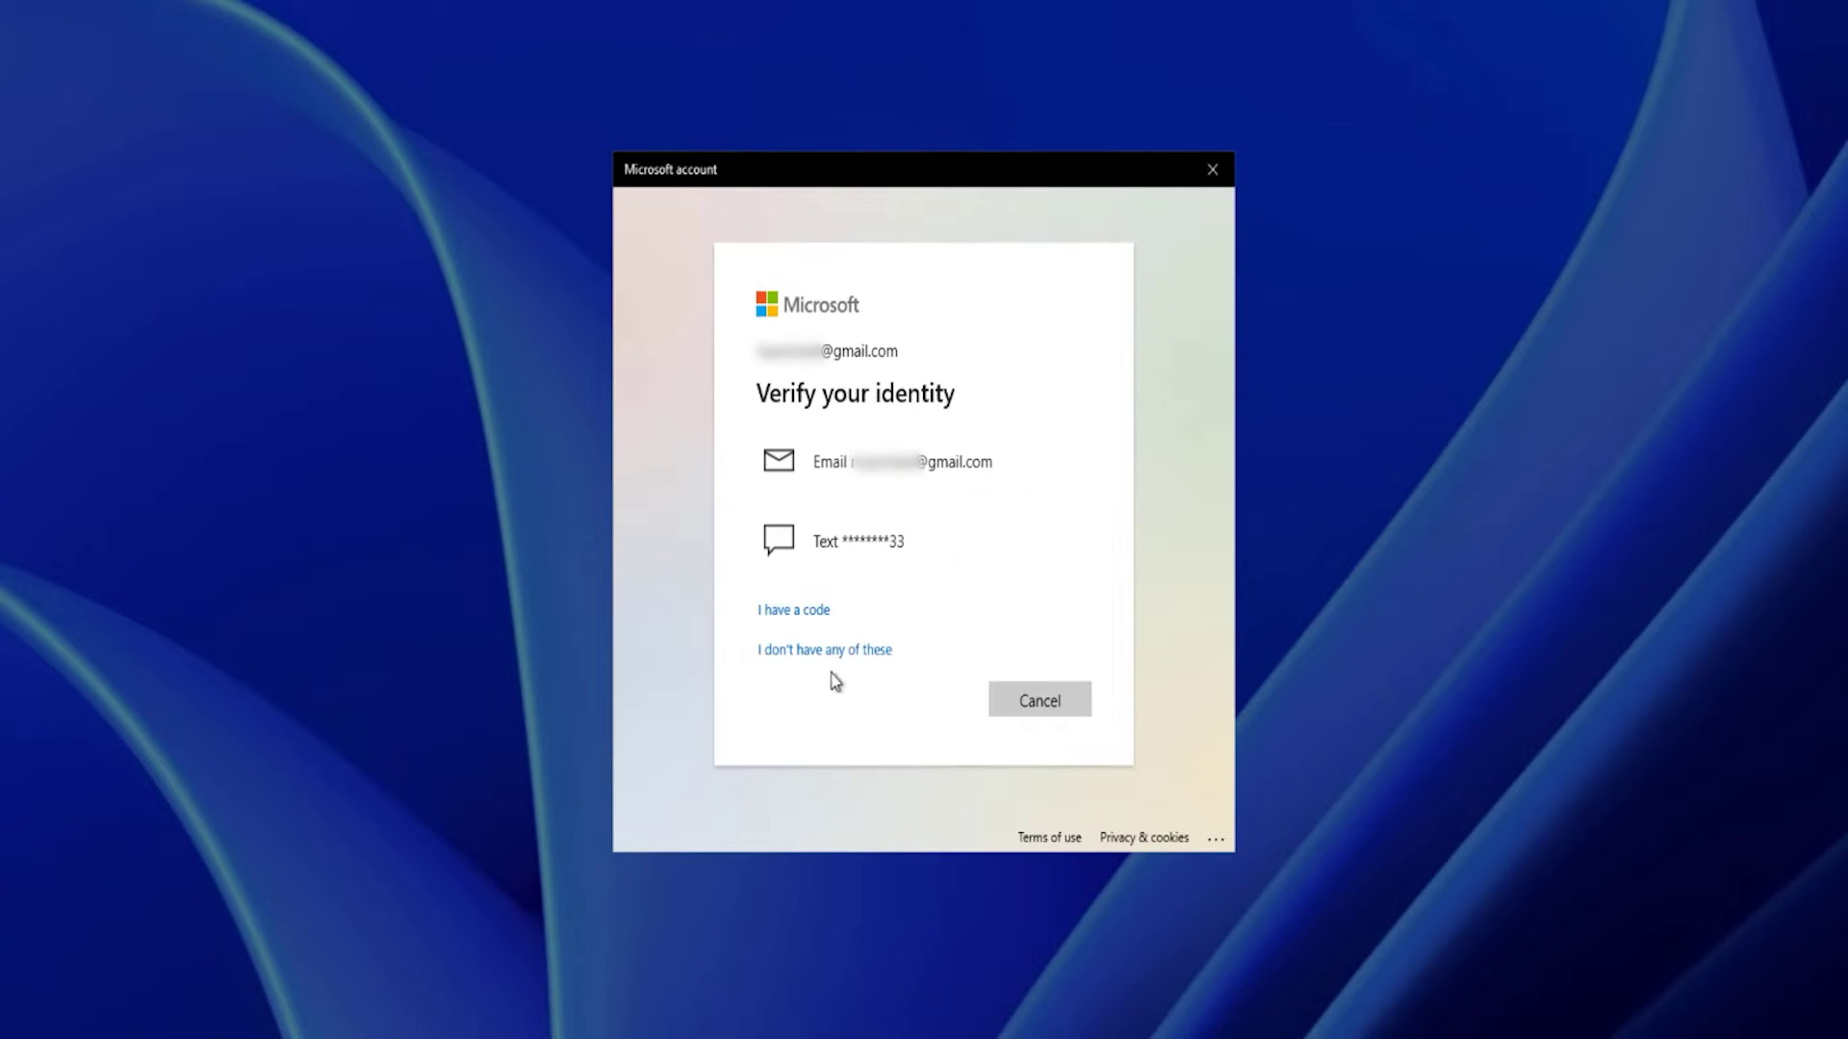
click(878, 471)
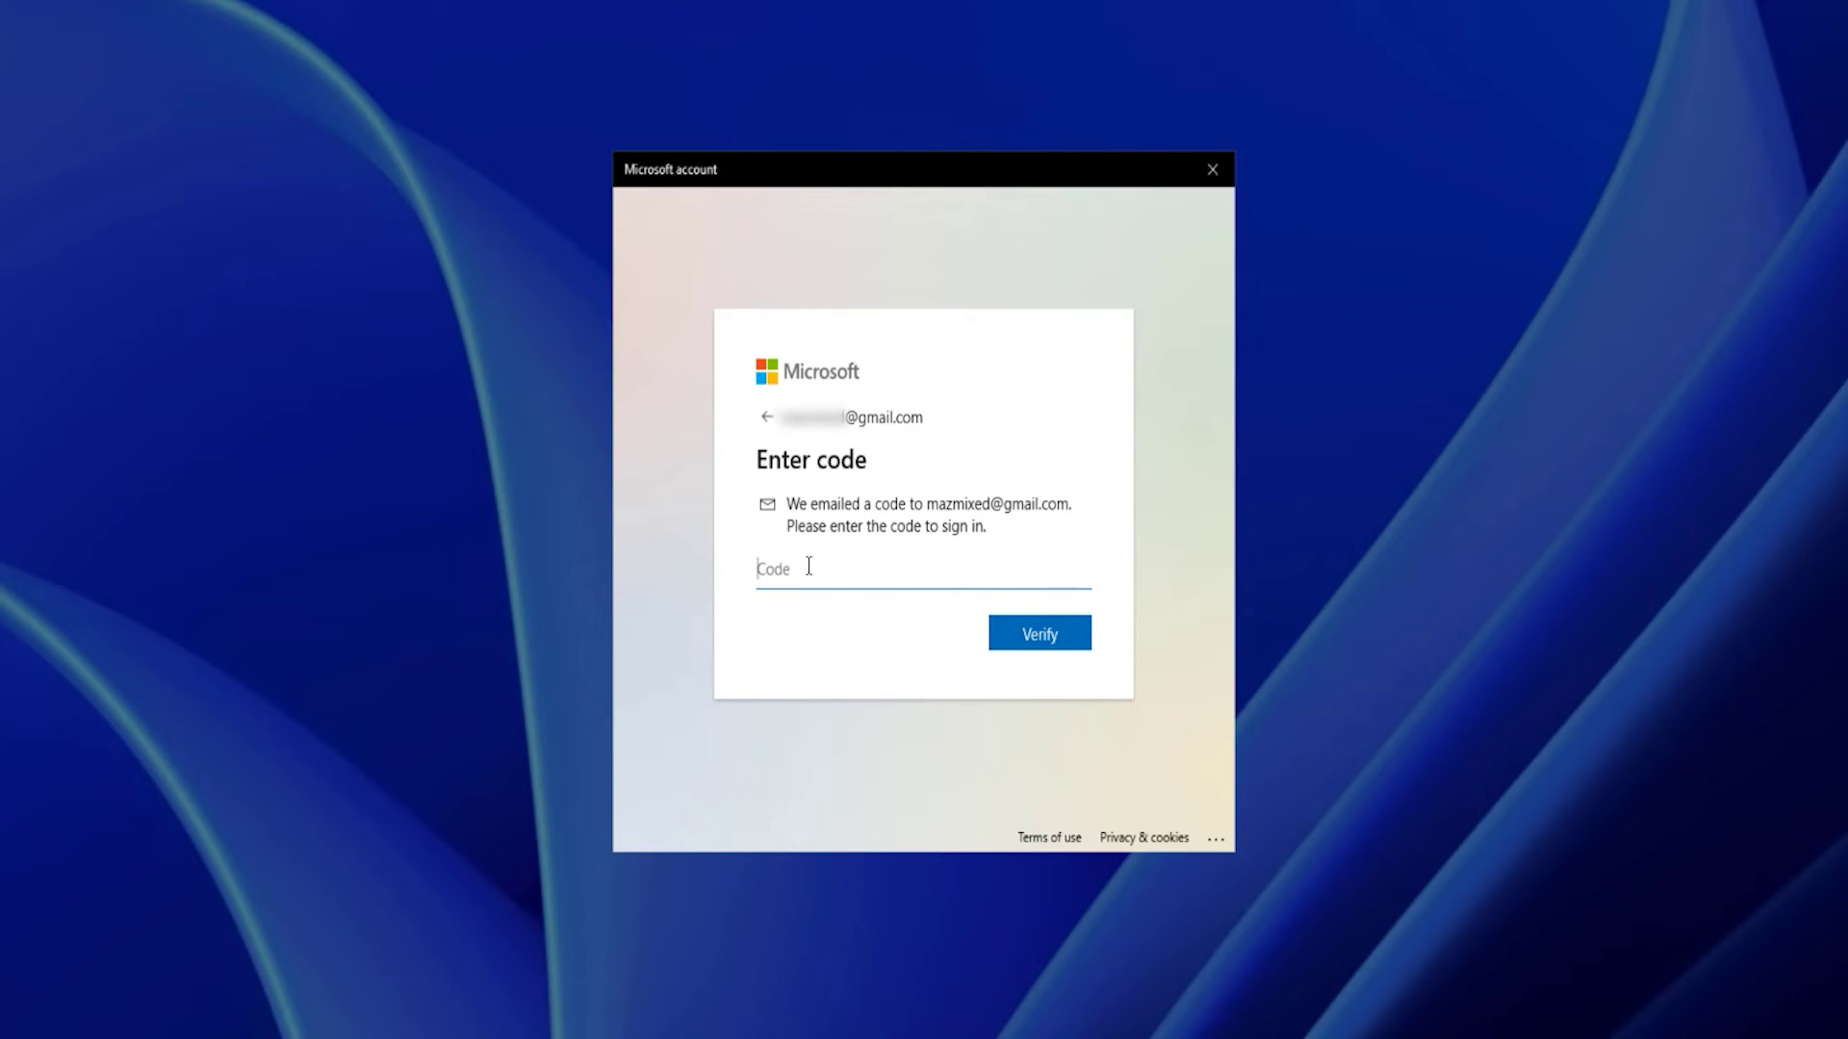
click(1030, 637)
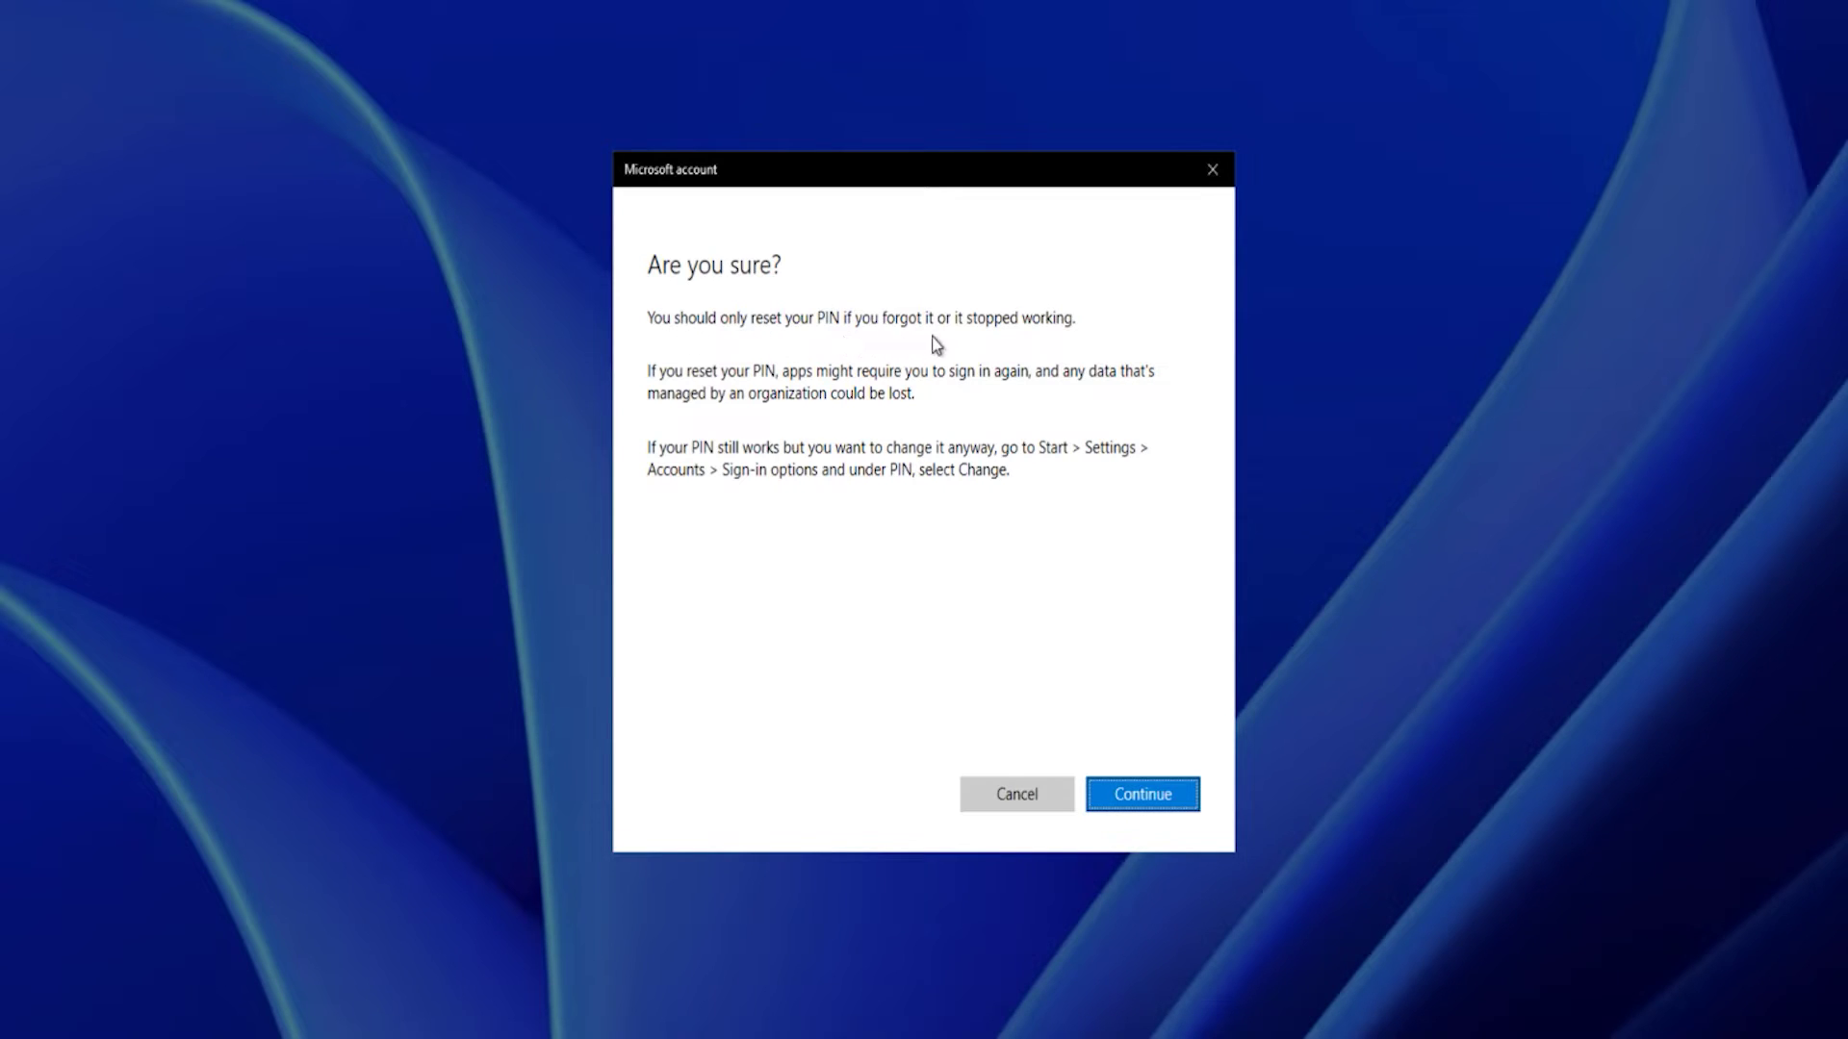
Continue the reset, then enter and confirm a new six-digit PIN and save it.
click(1151, 806)
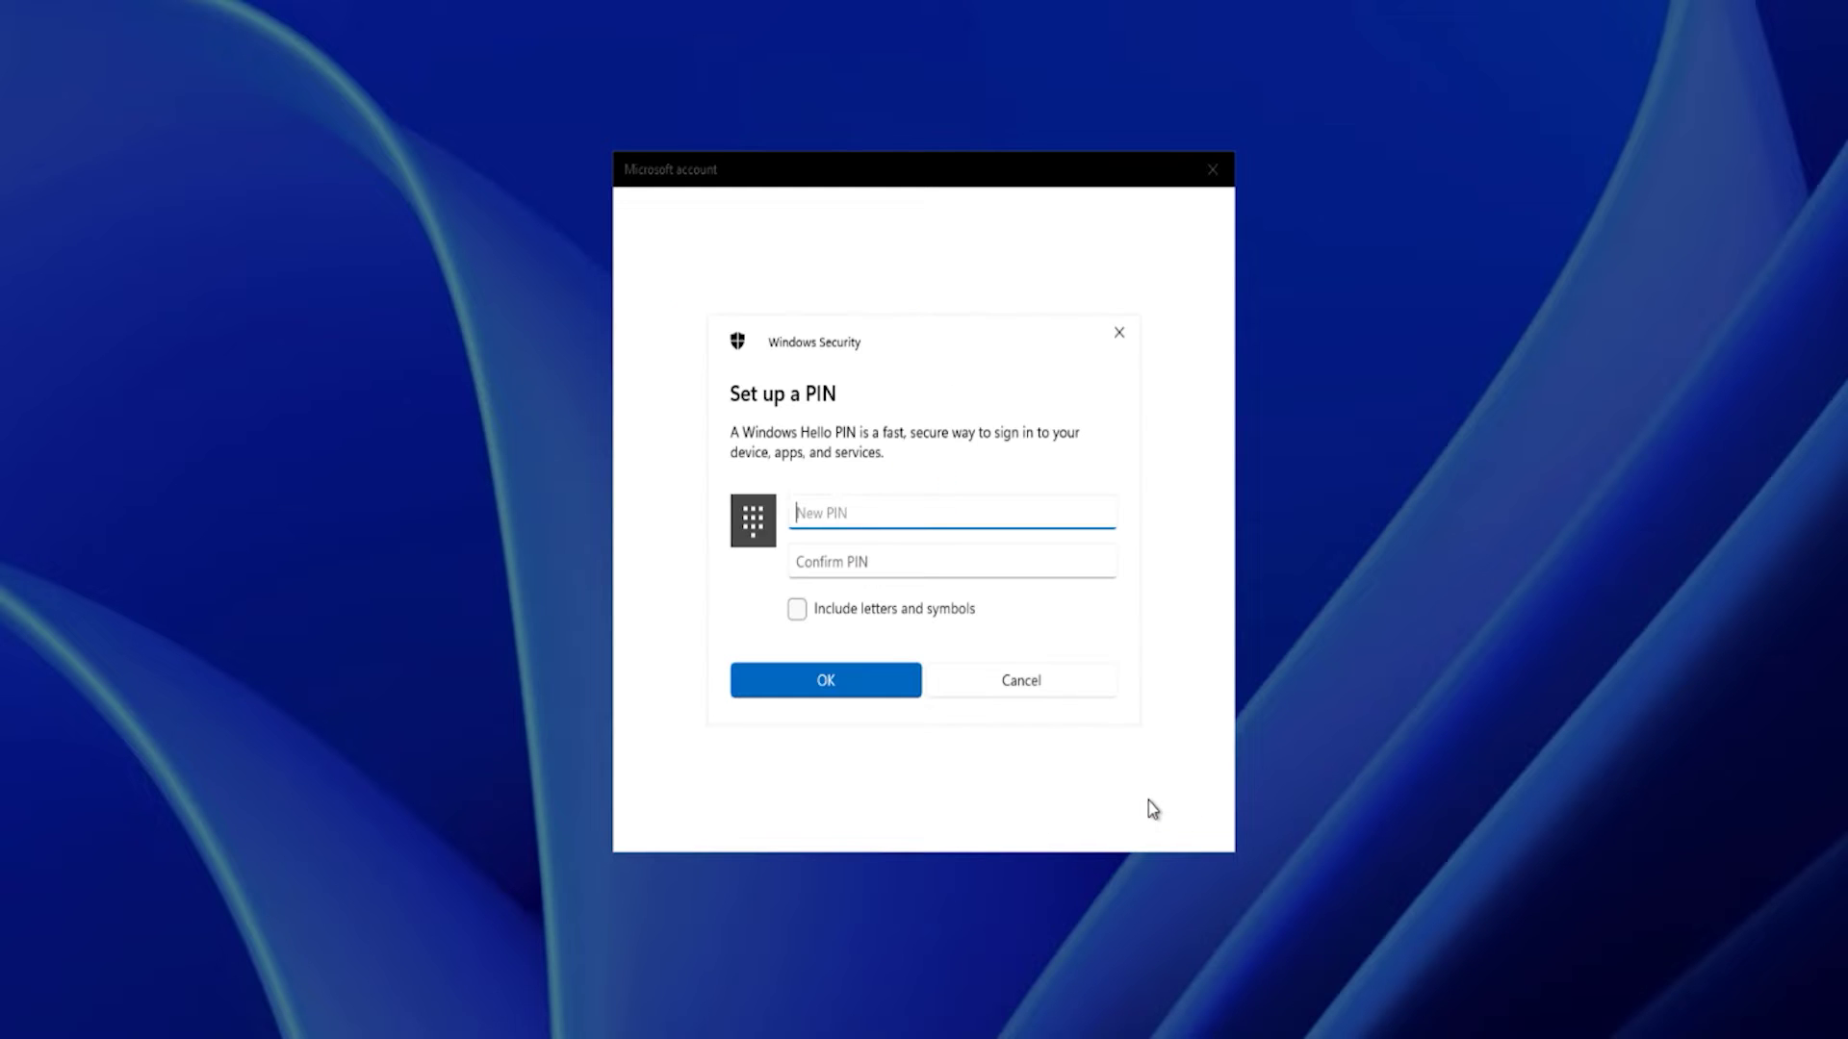
click(891, 564)
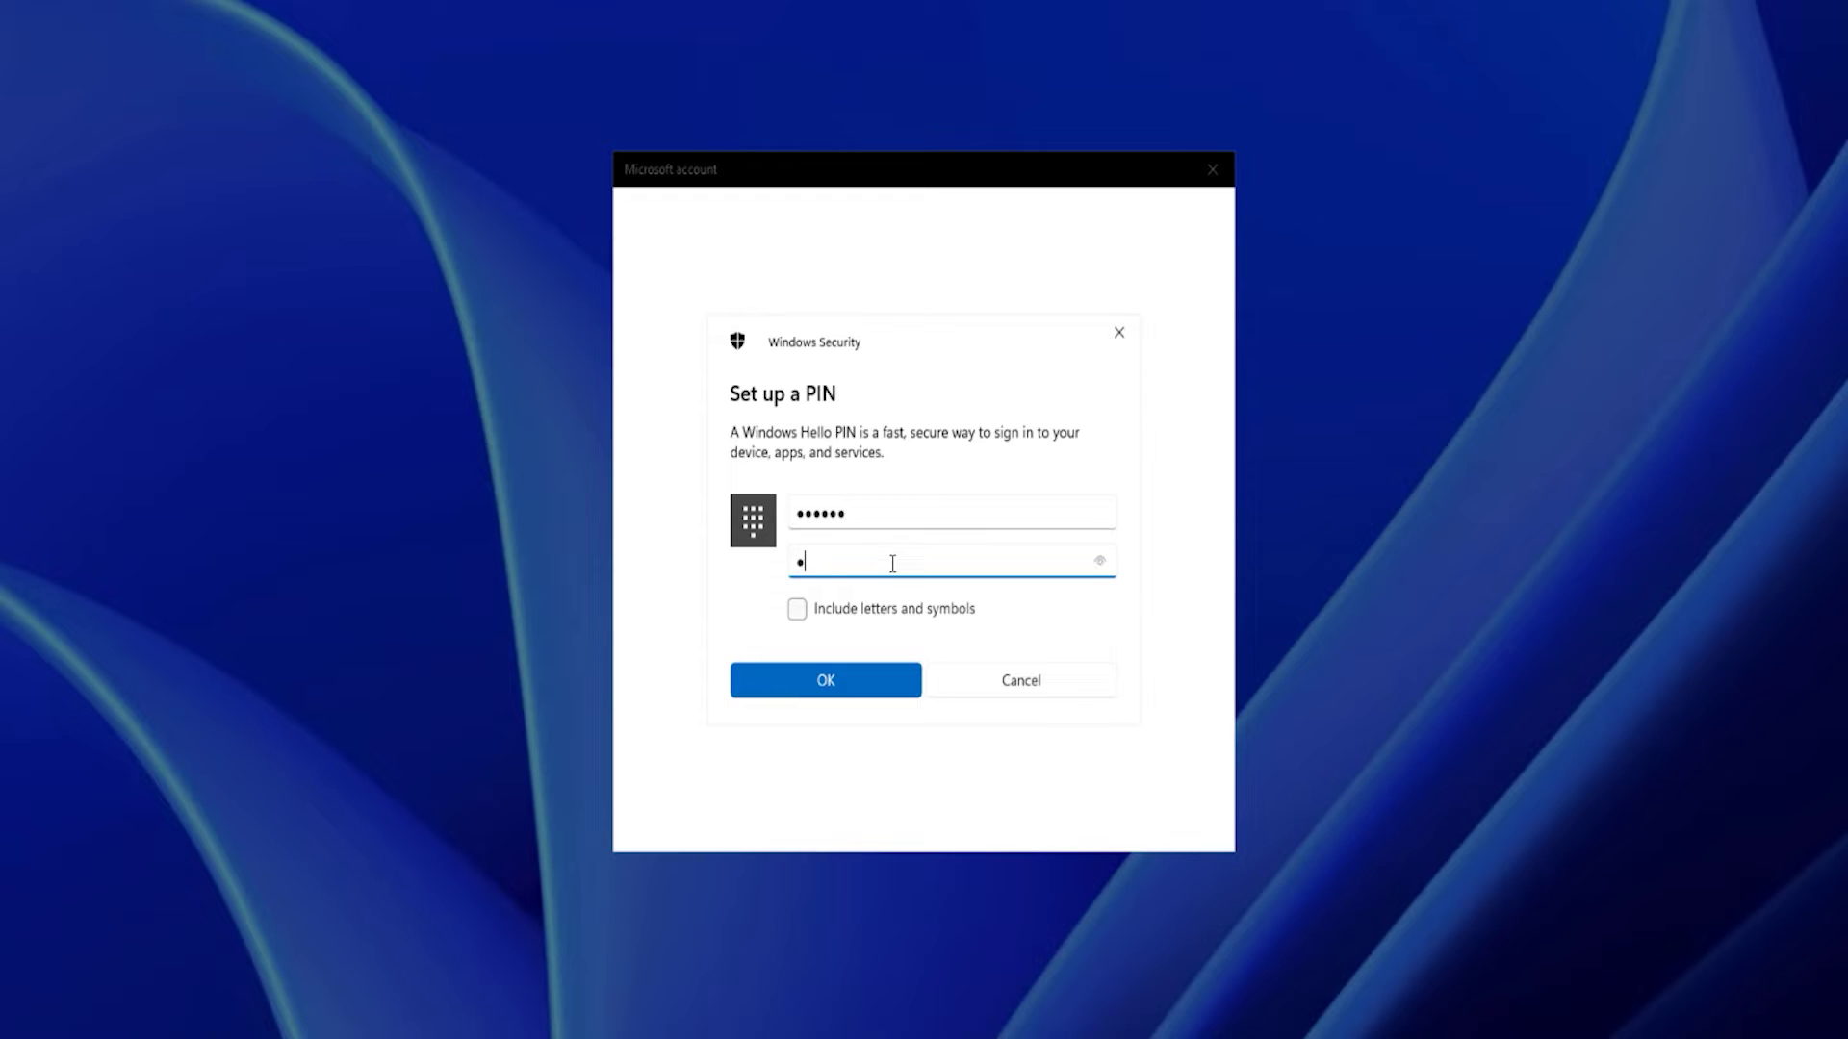
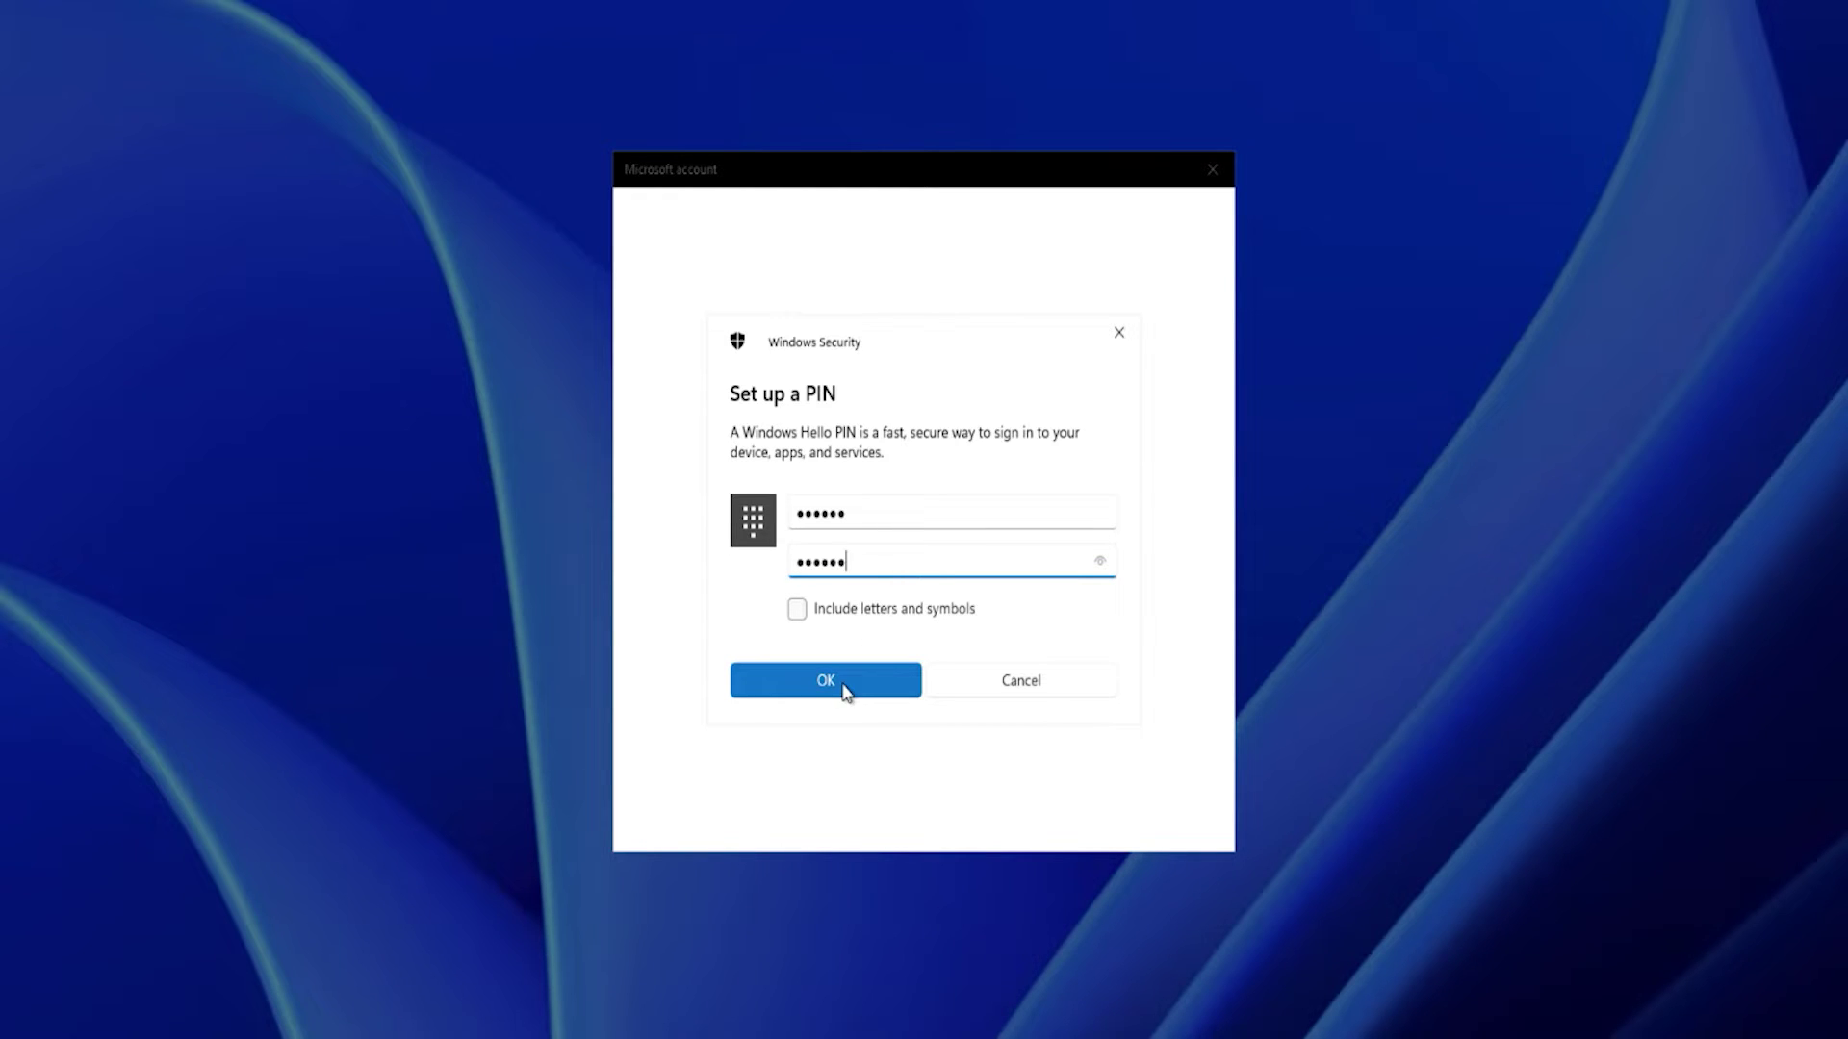
click(846, 689)
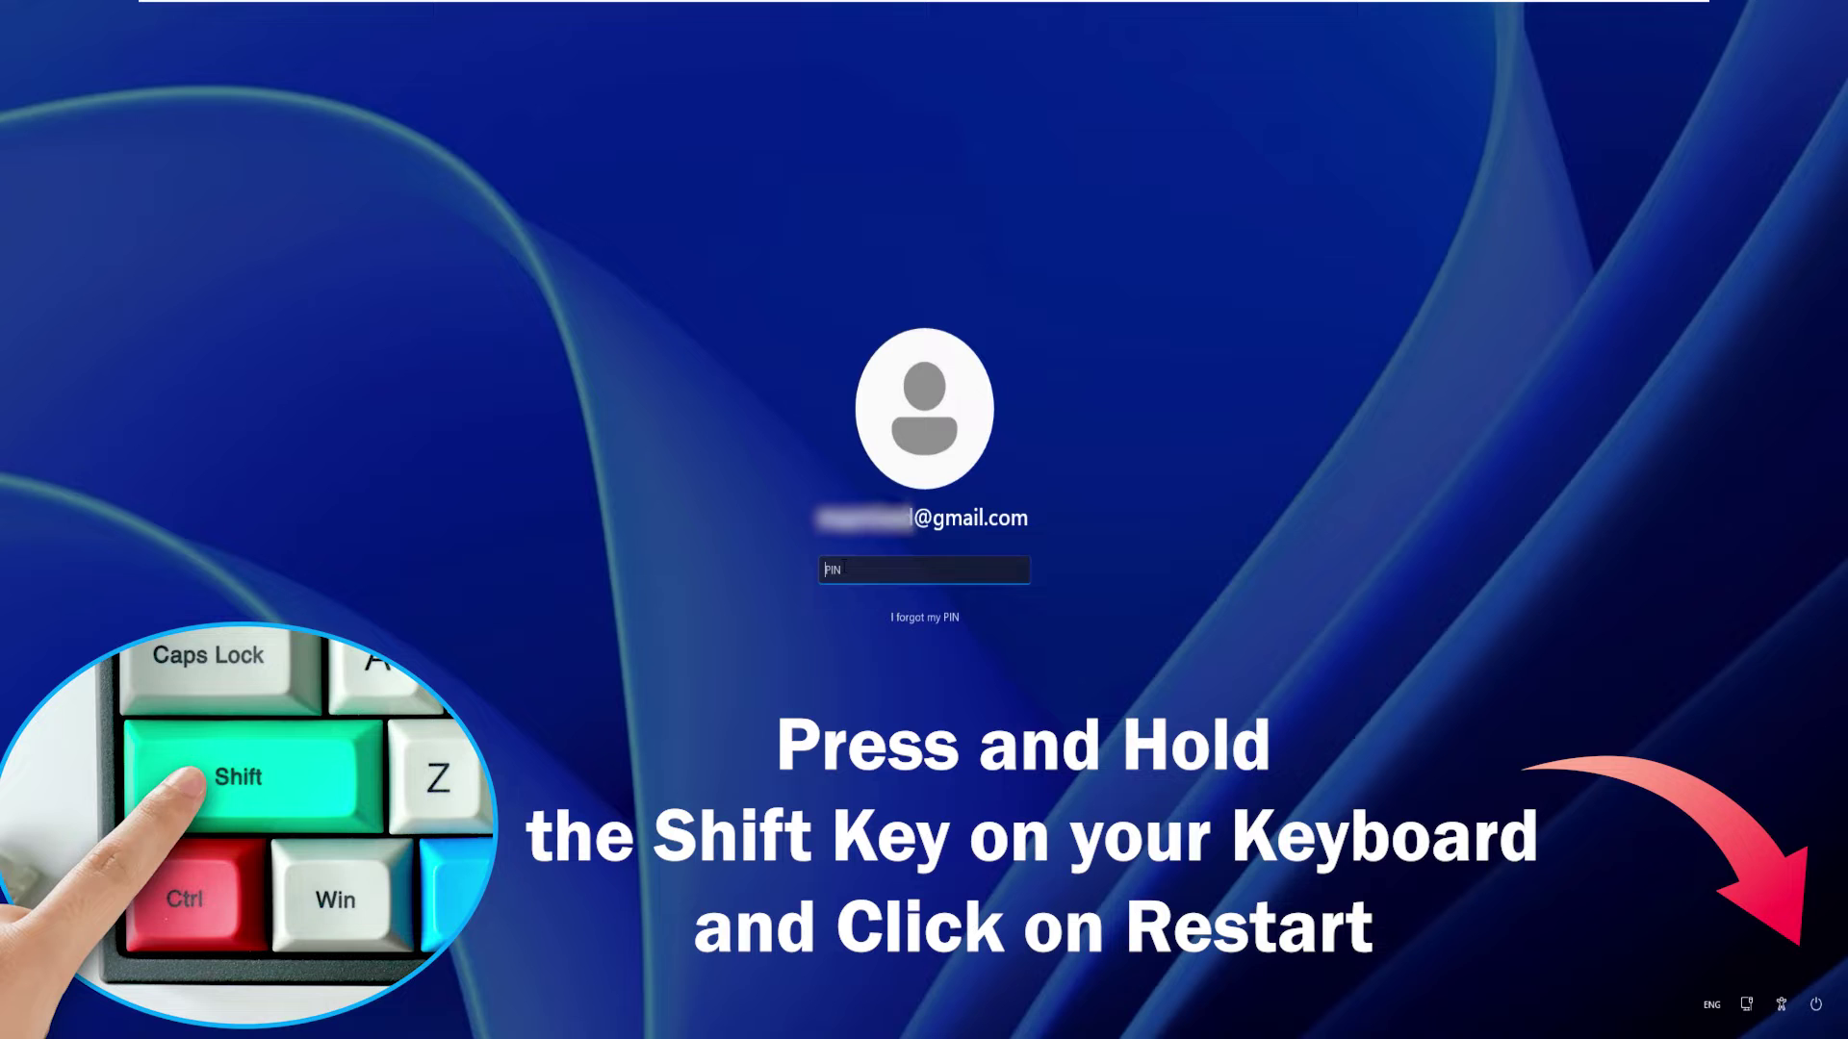
Restart from the Power menu into recovery, then open Troubleshoot > Advanced options > Command Prompt.
click(1816, 1004)
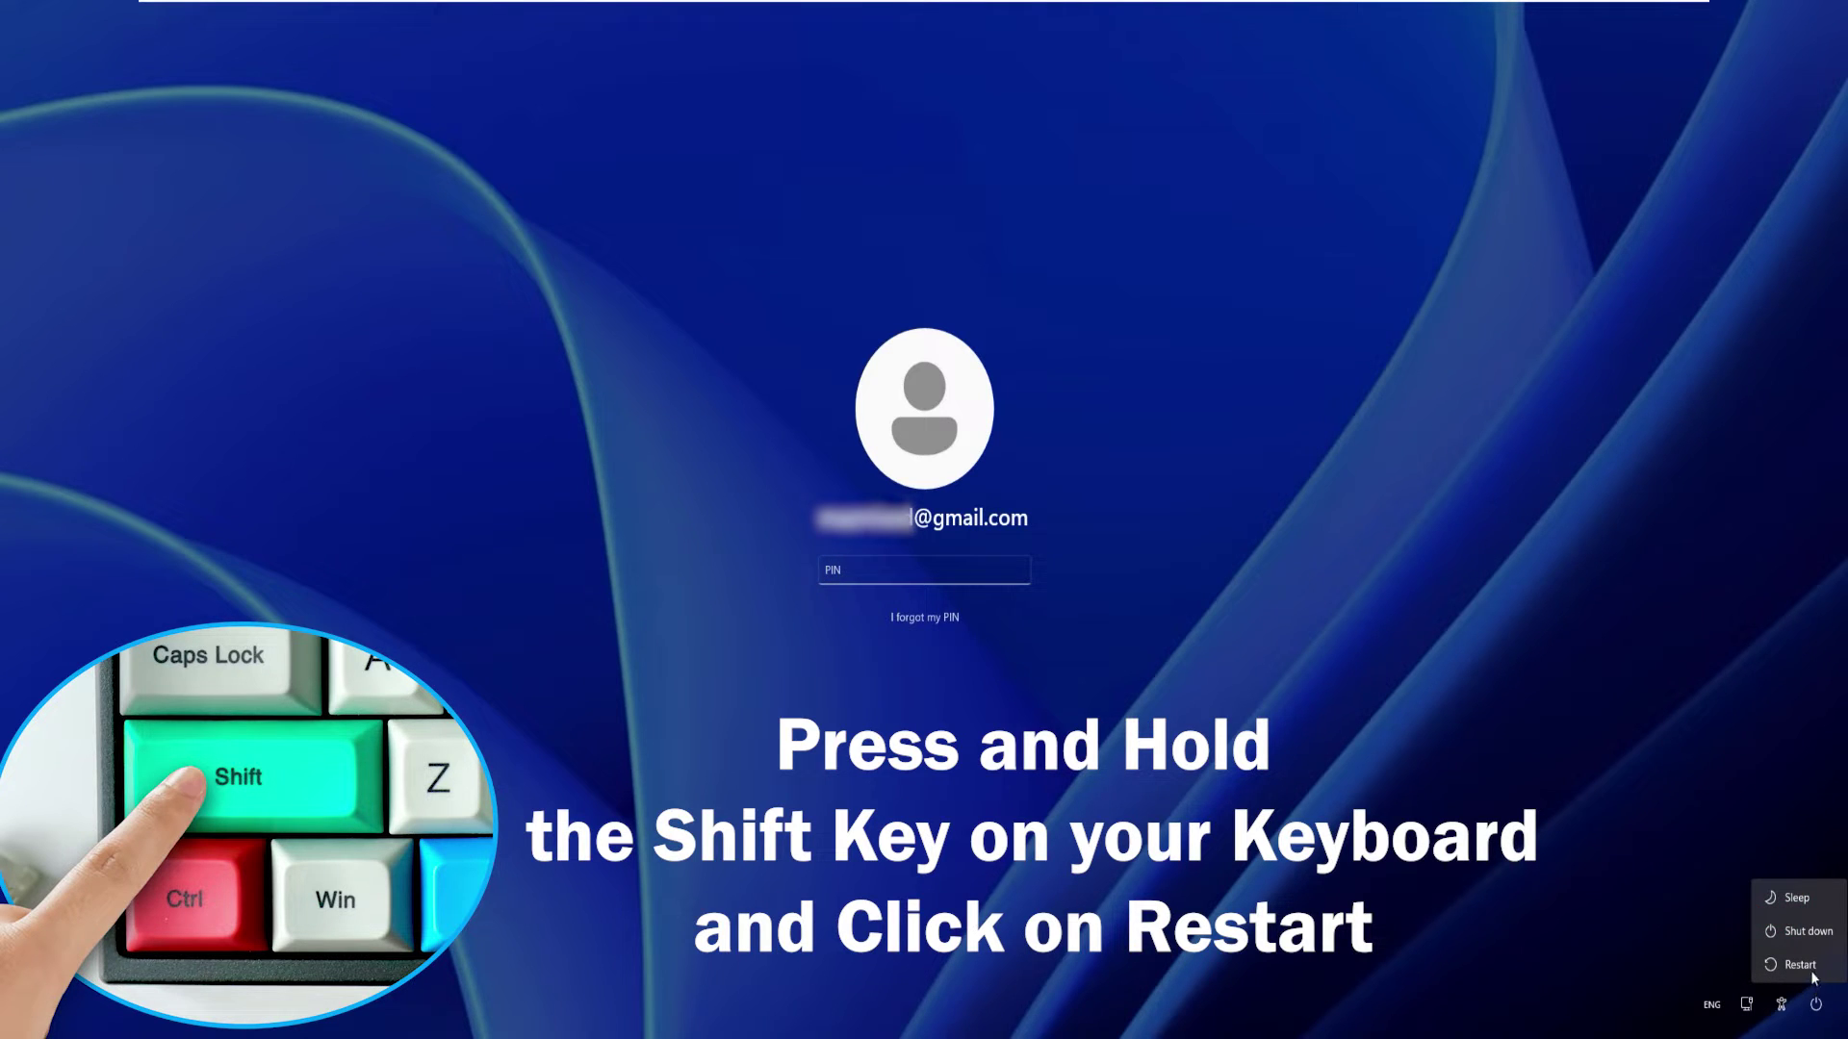
shift+click(1800, 965)
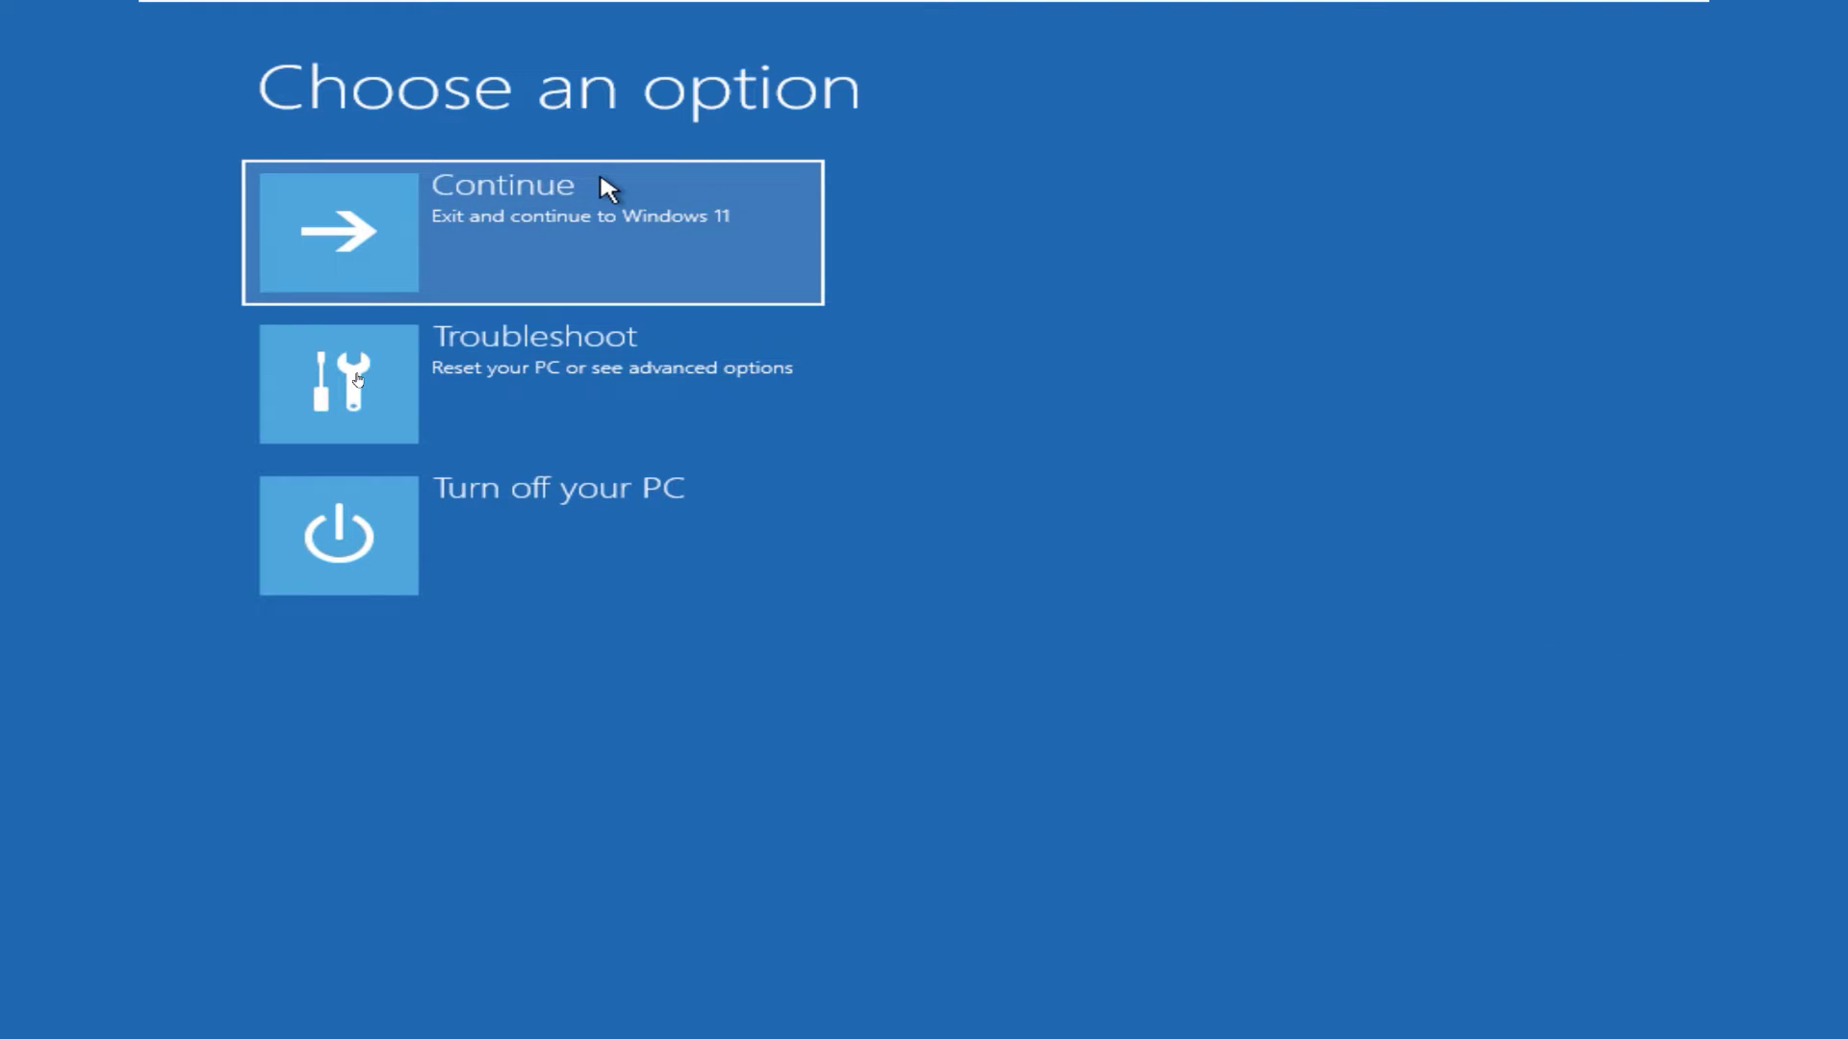
key(Num_Lock)
click(364, 385)
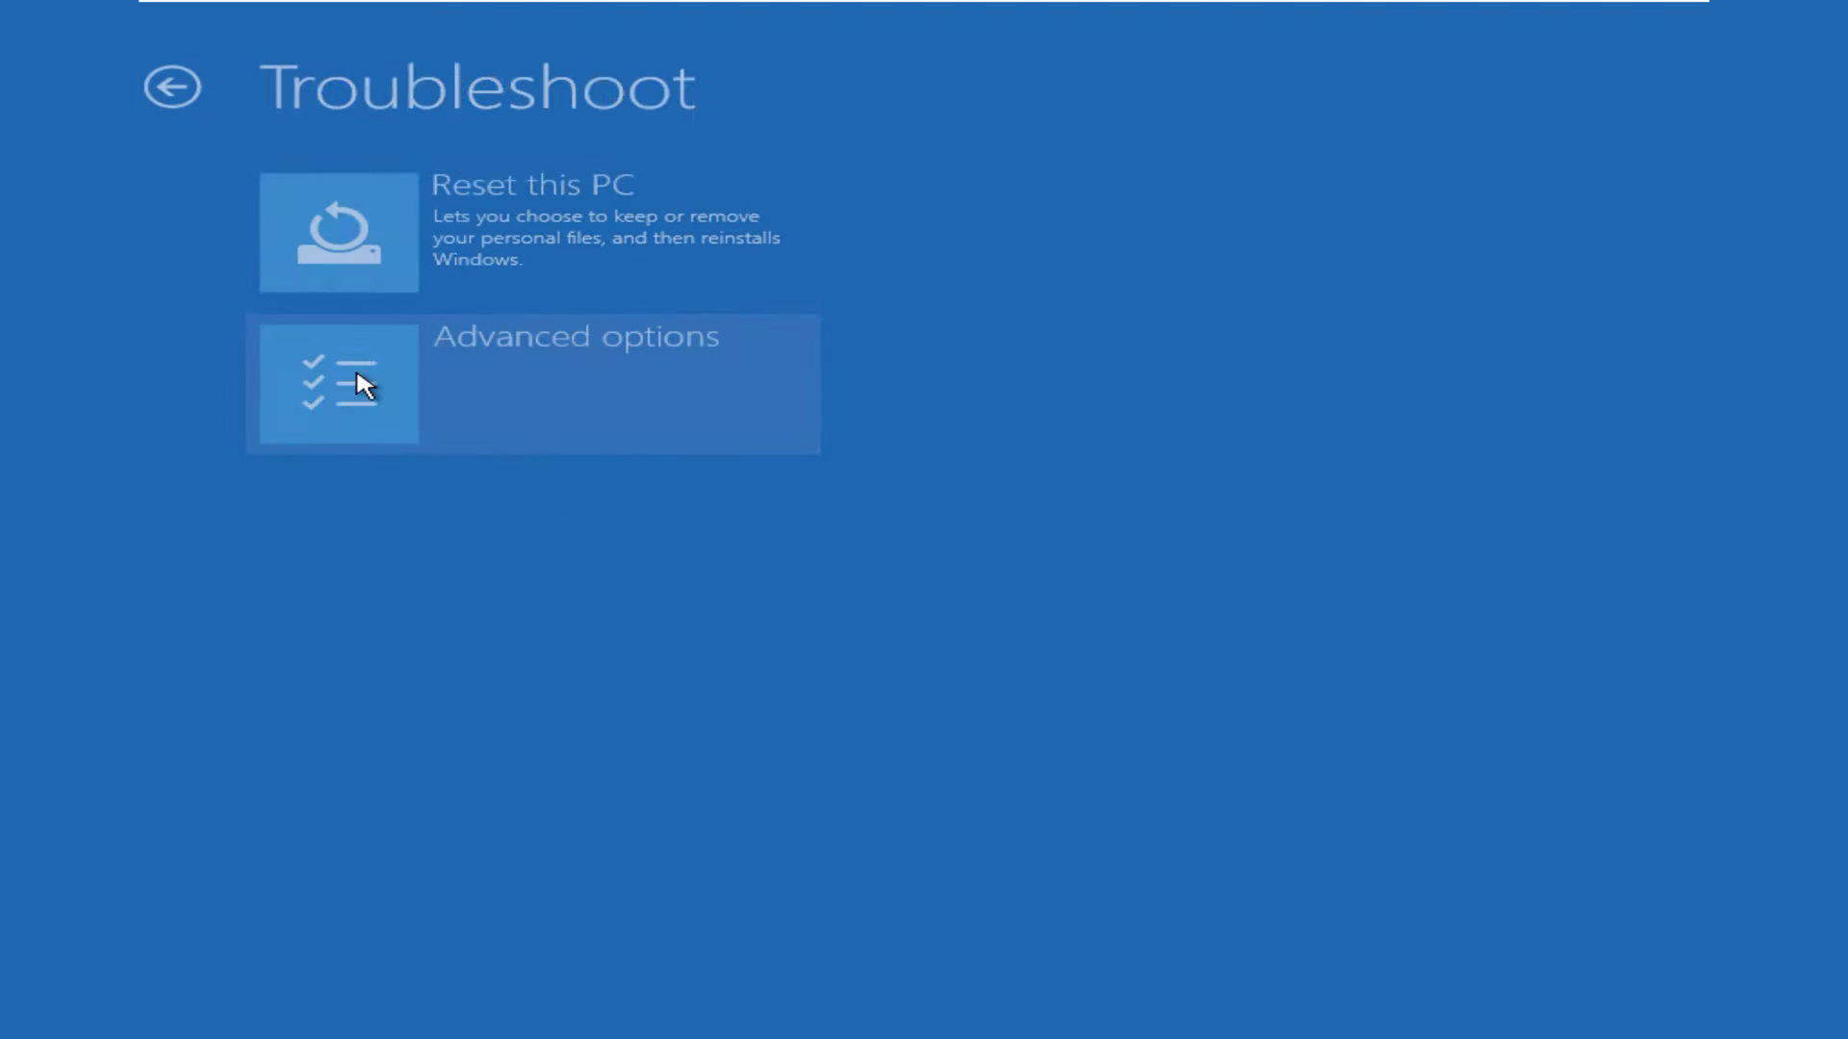
click(364, 385)
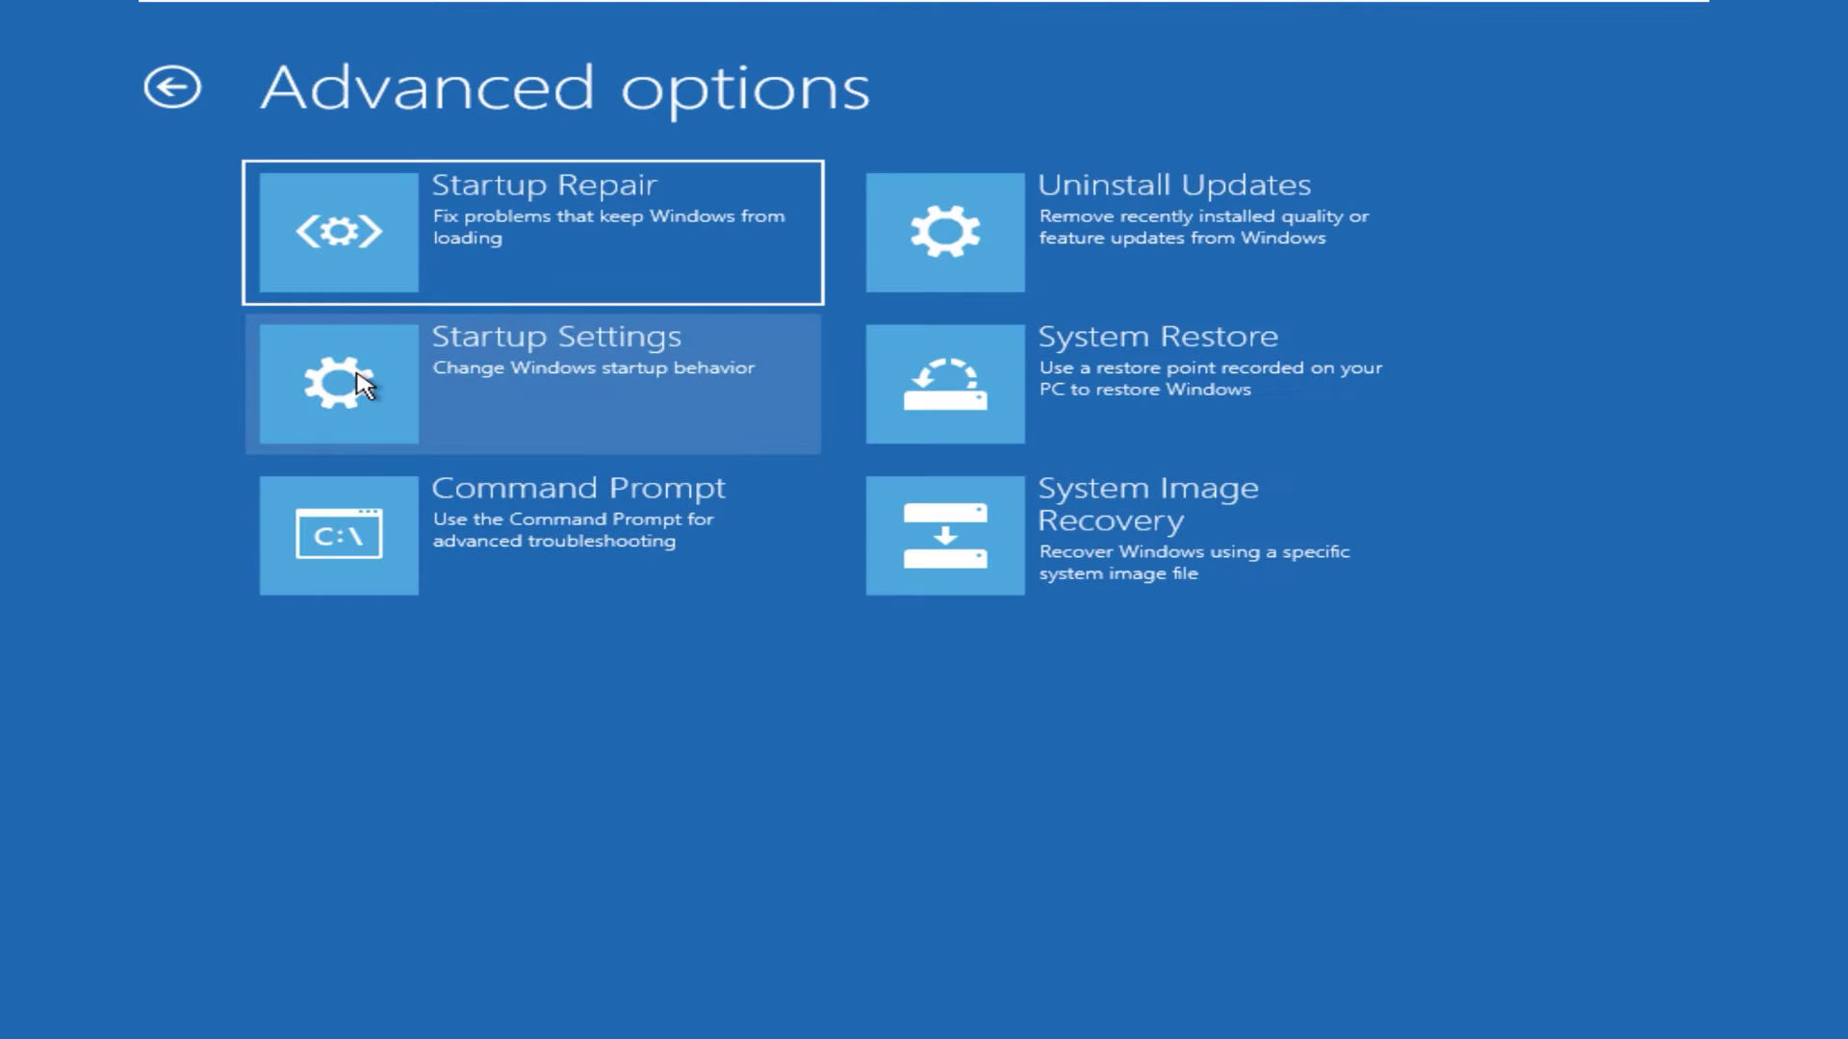
click(363, 524)
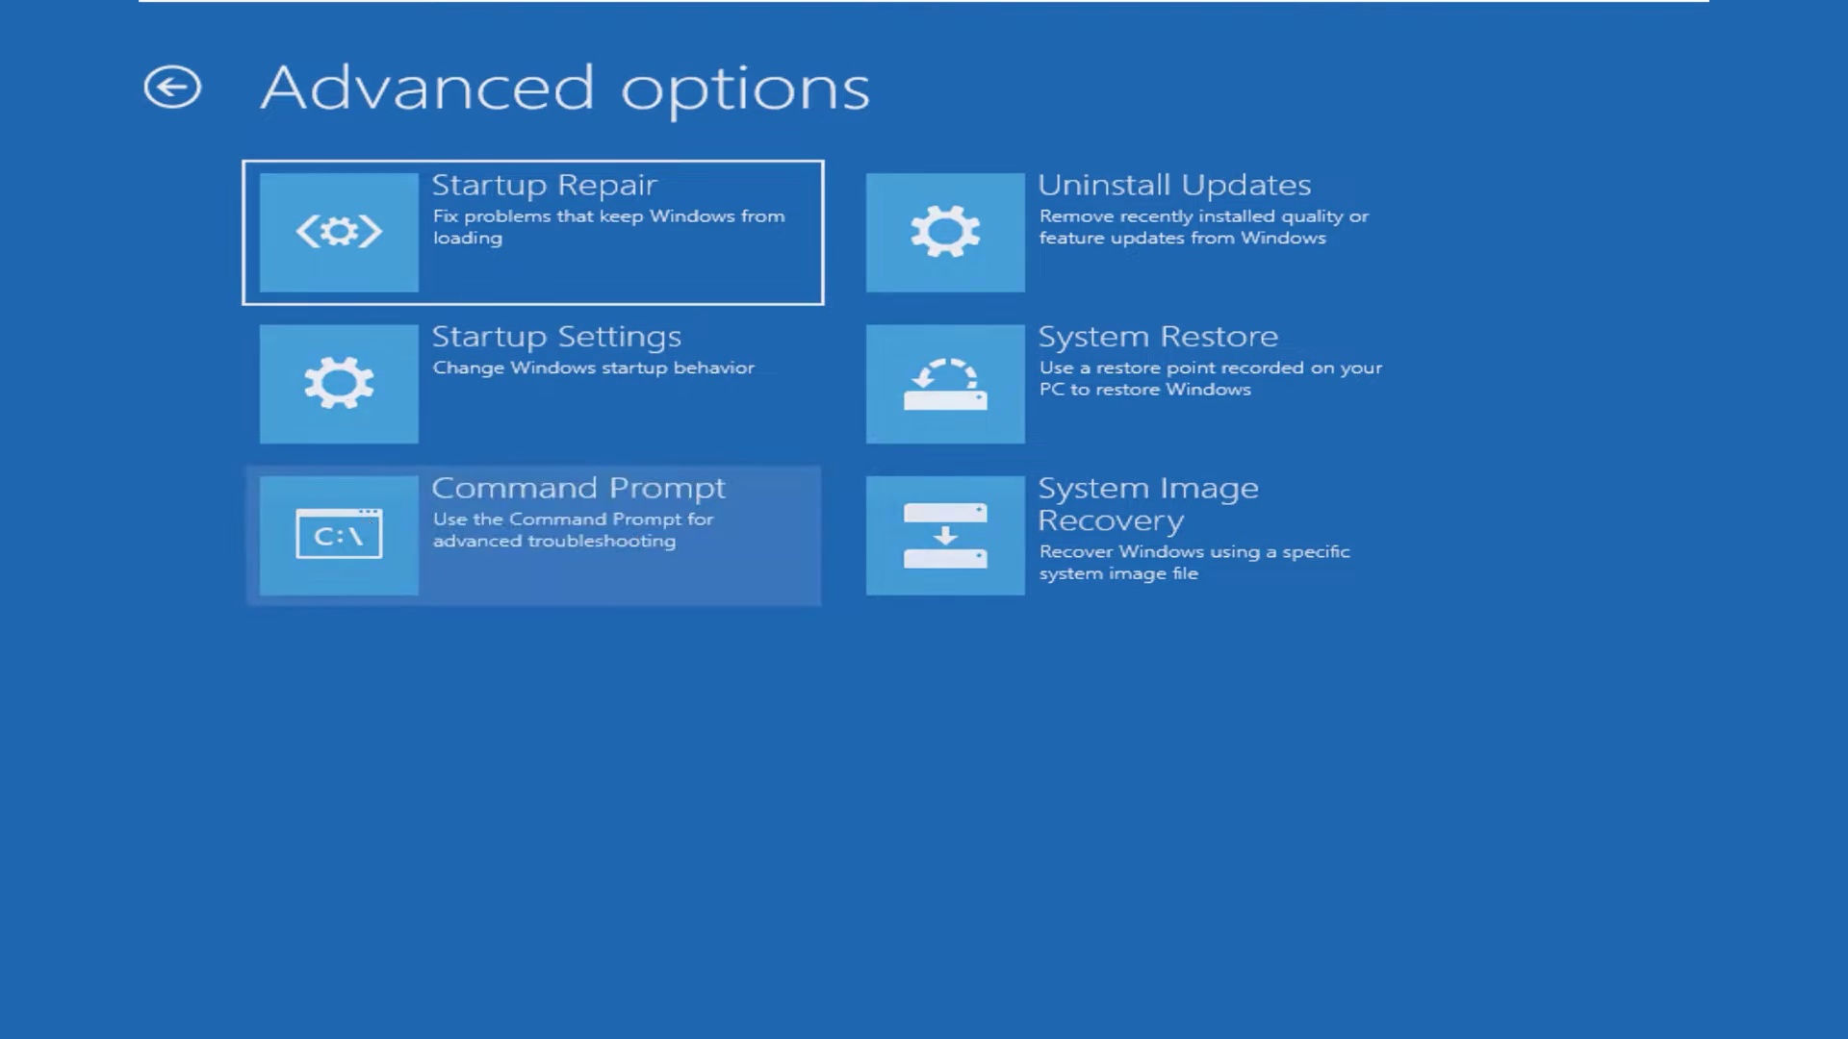
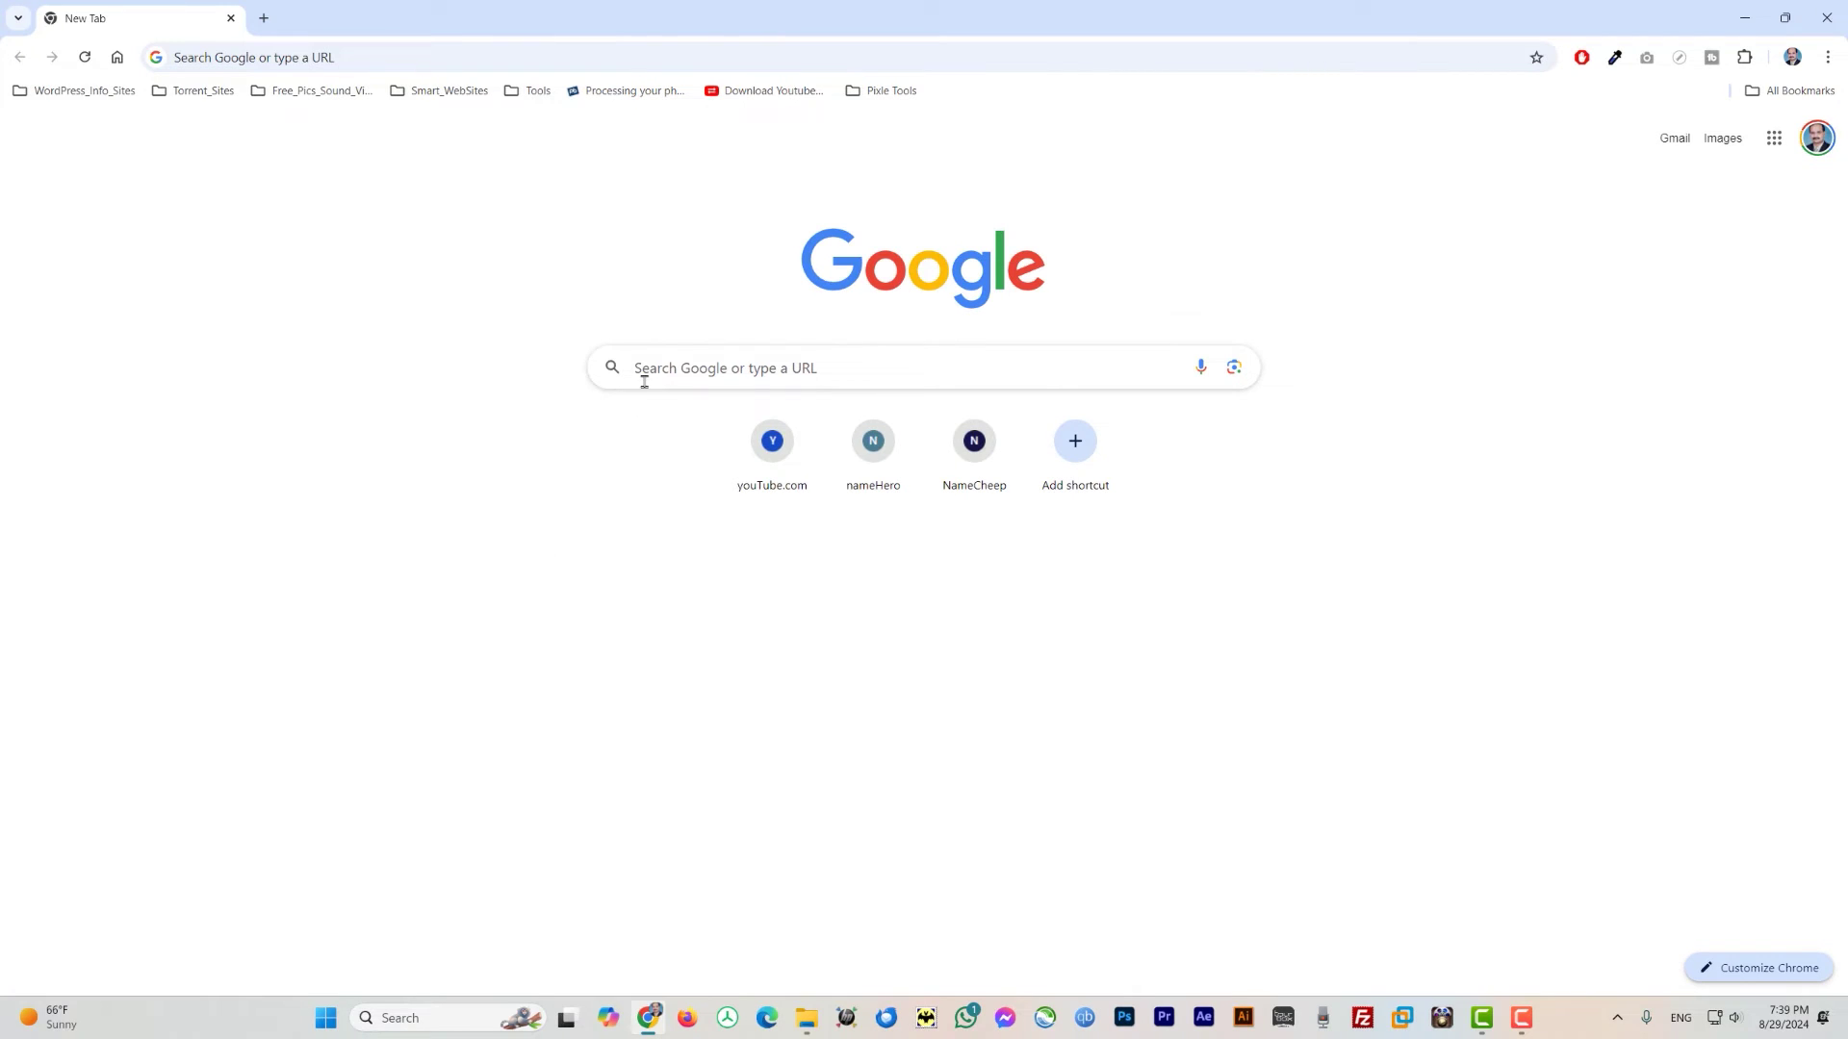
Search Google for 'windows media creation tool' and open Microsoft's create installation media page.
click(643, 381)
text(windows)
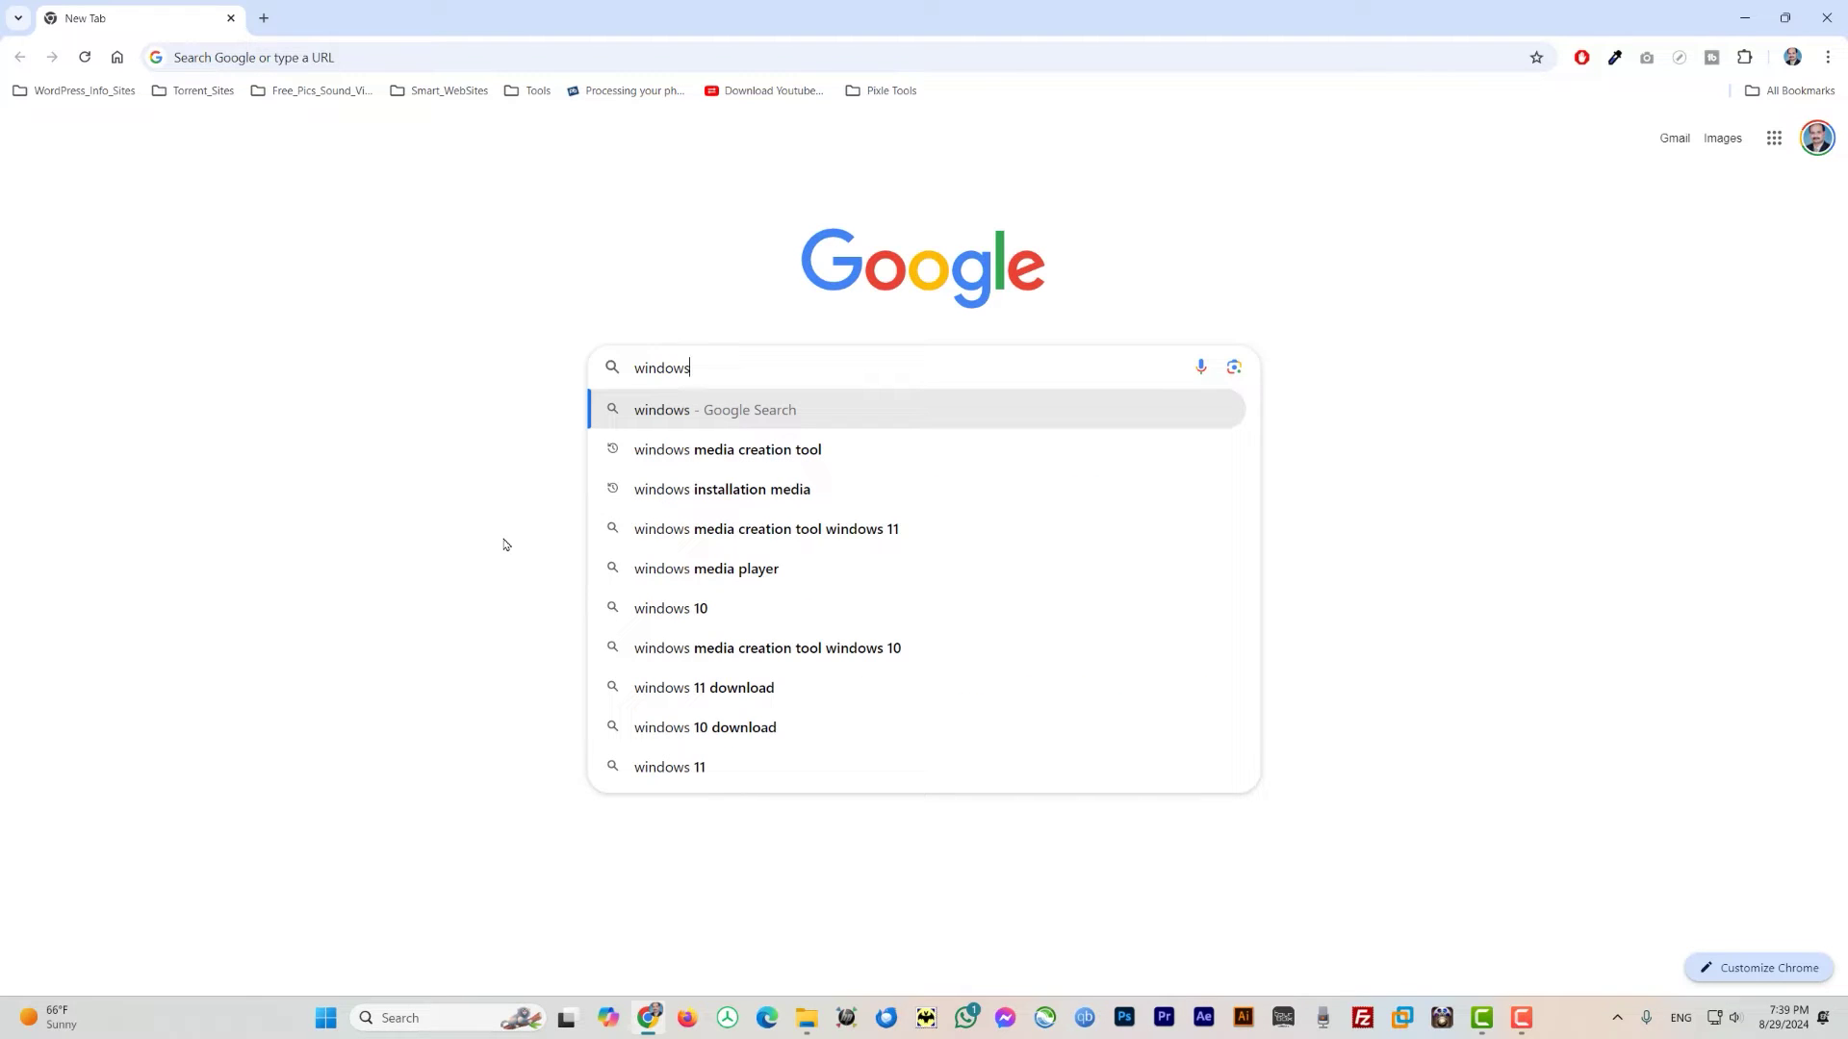
text( media creation tool)
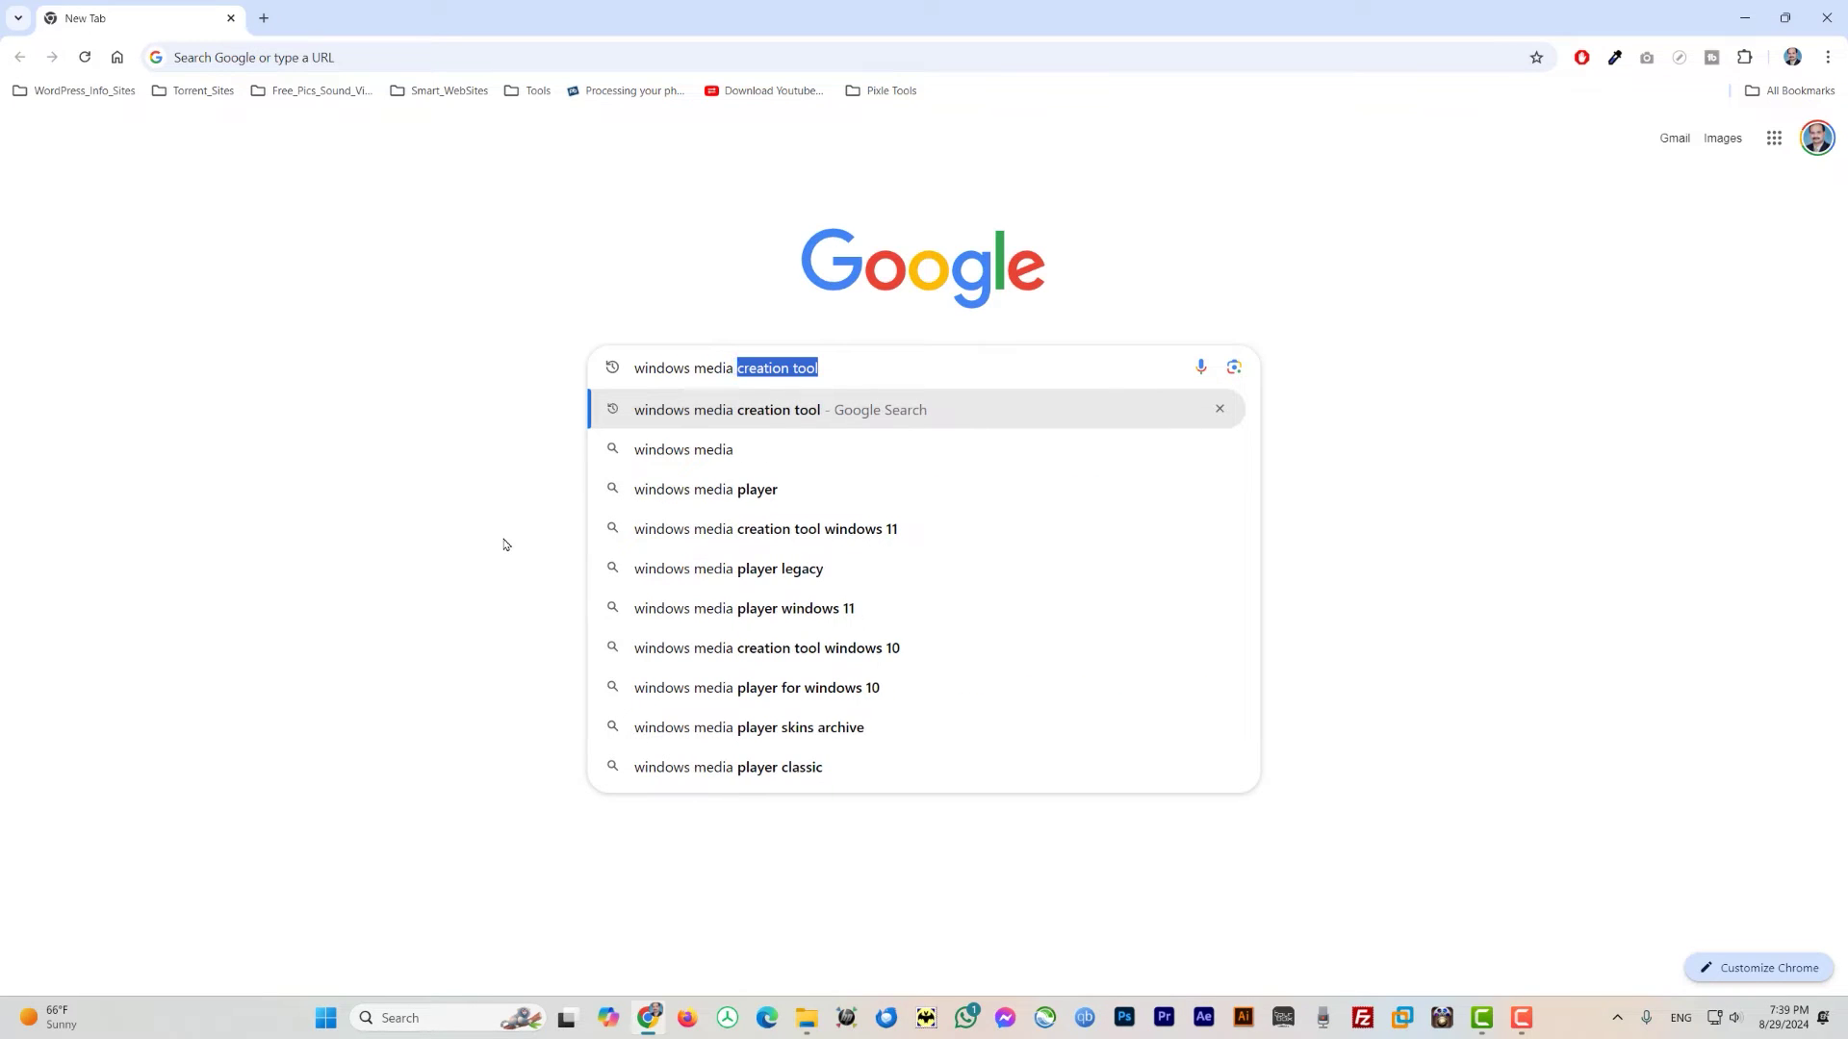
key(Return)
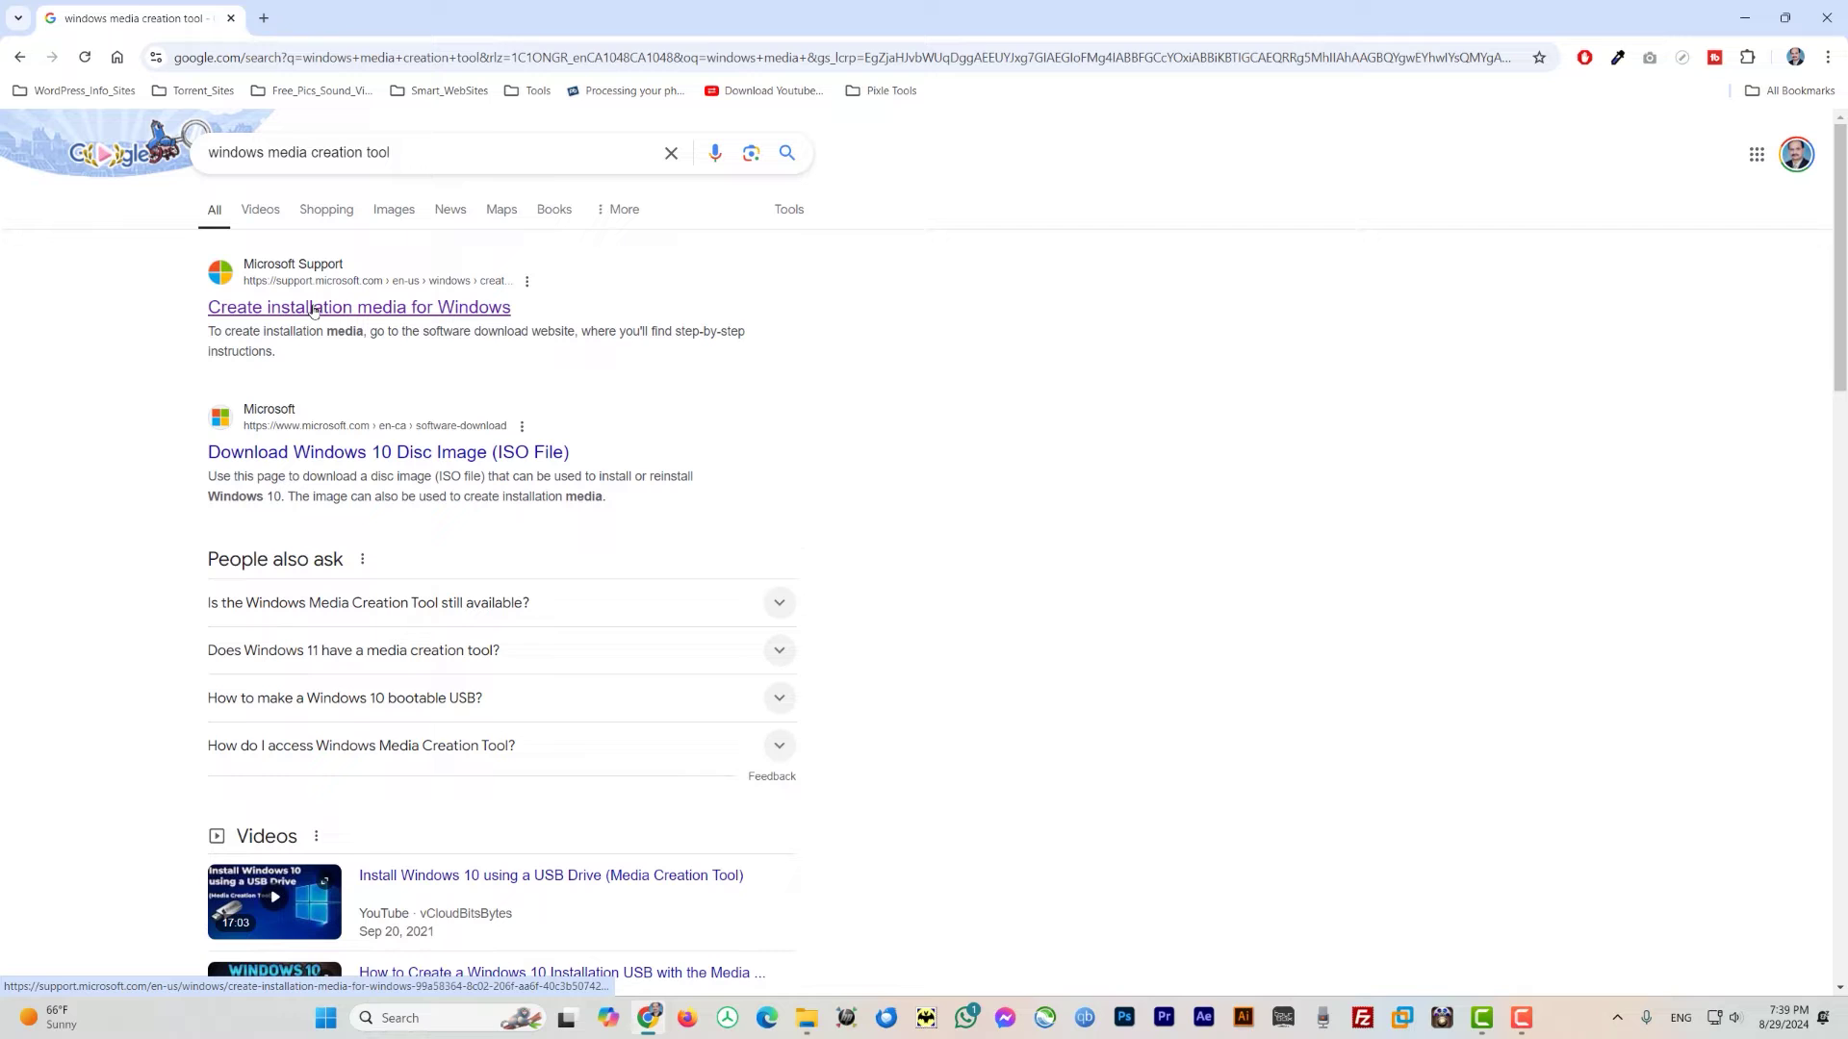
click(312, 310)
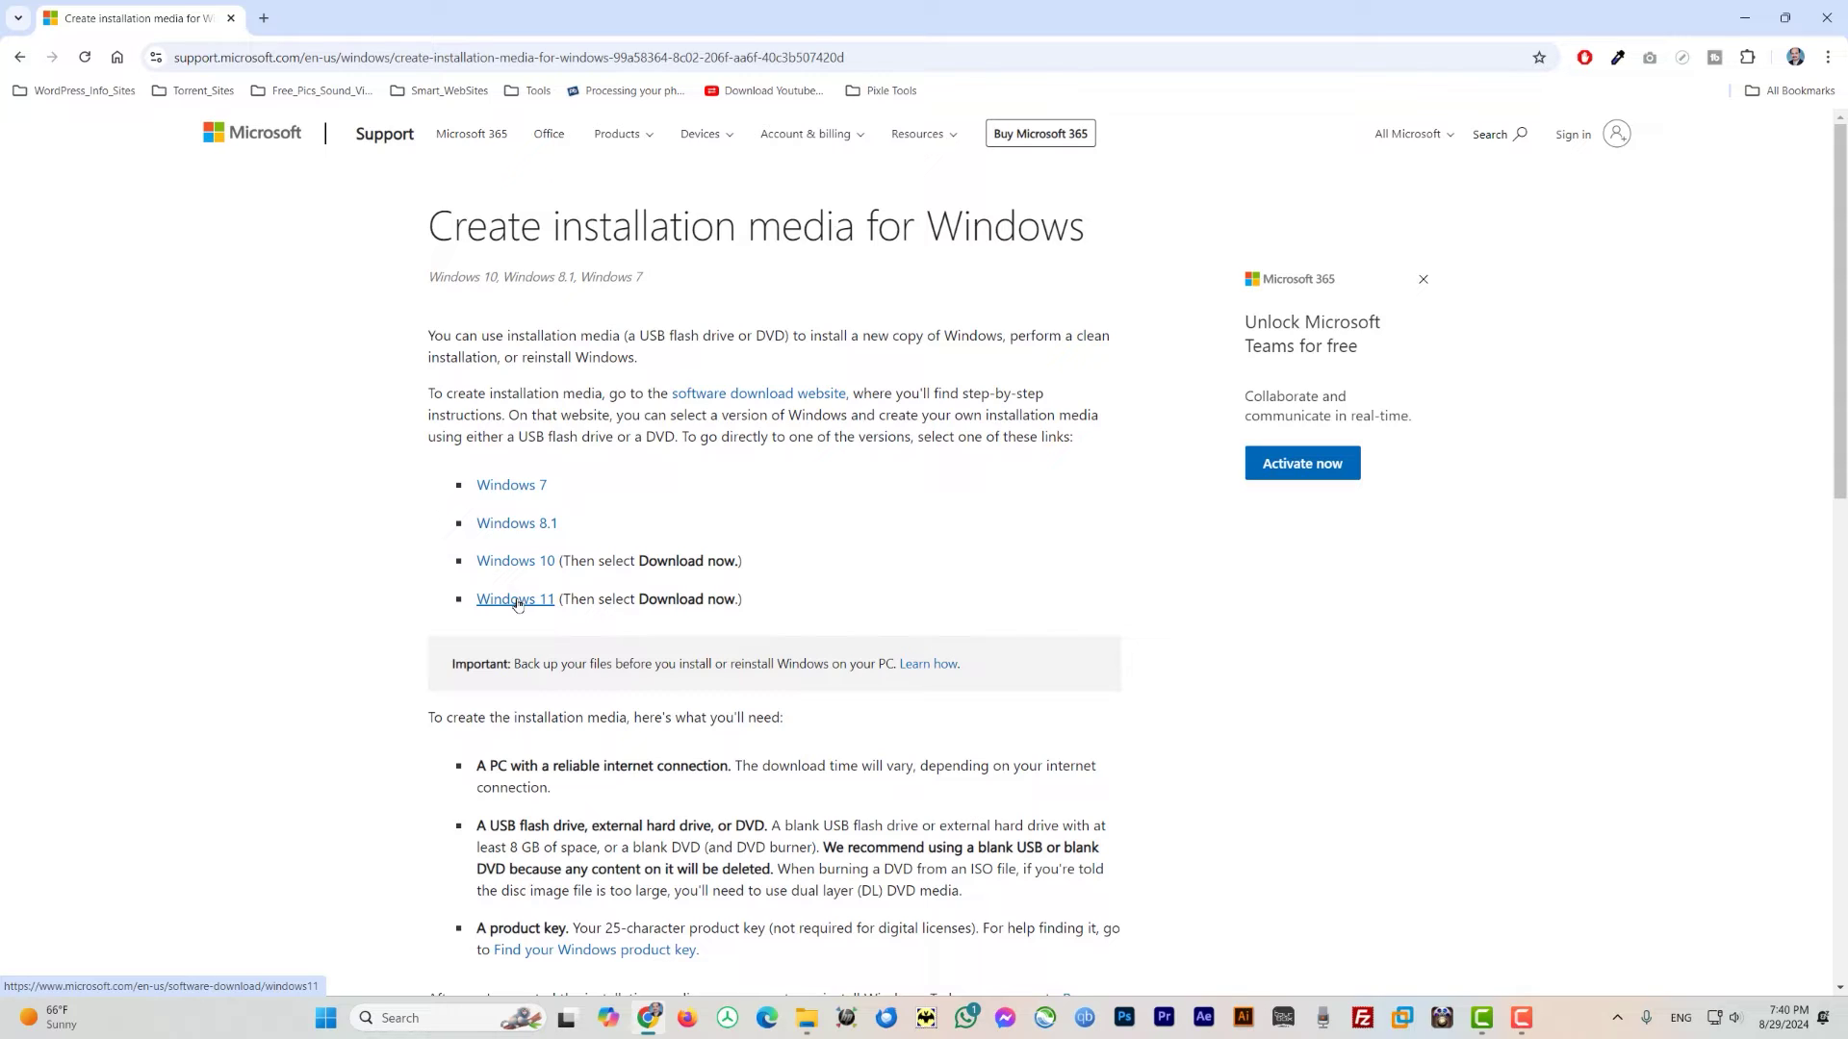
Download the Windows 11 media creation tool and show MediaCreationTool_Win11_23H2.exe in its folder.
click(517, 602)
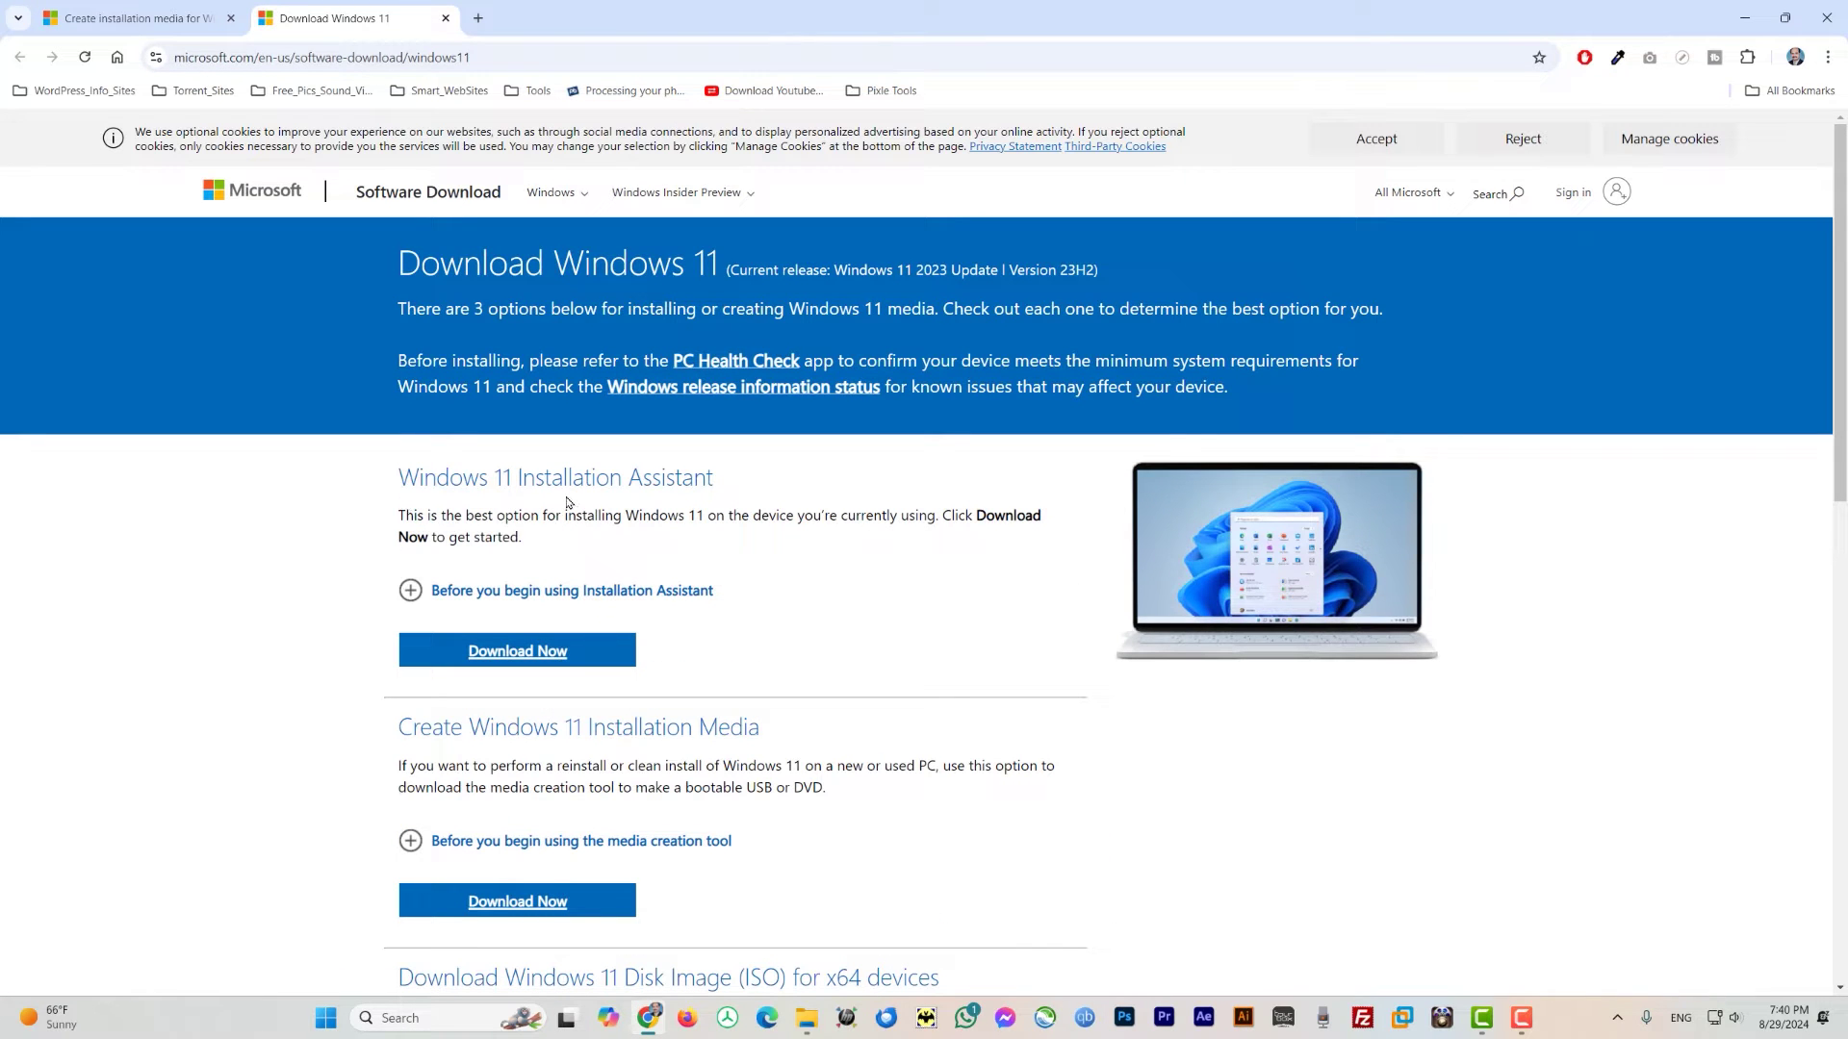
scroll(299, 668, down, 2)
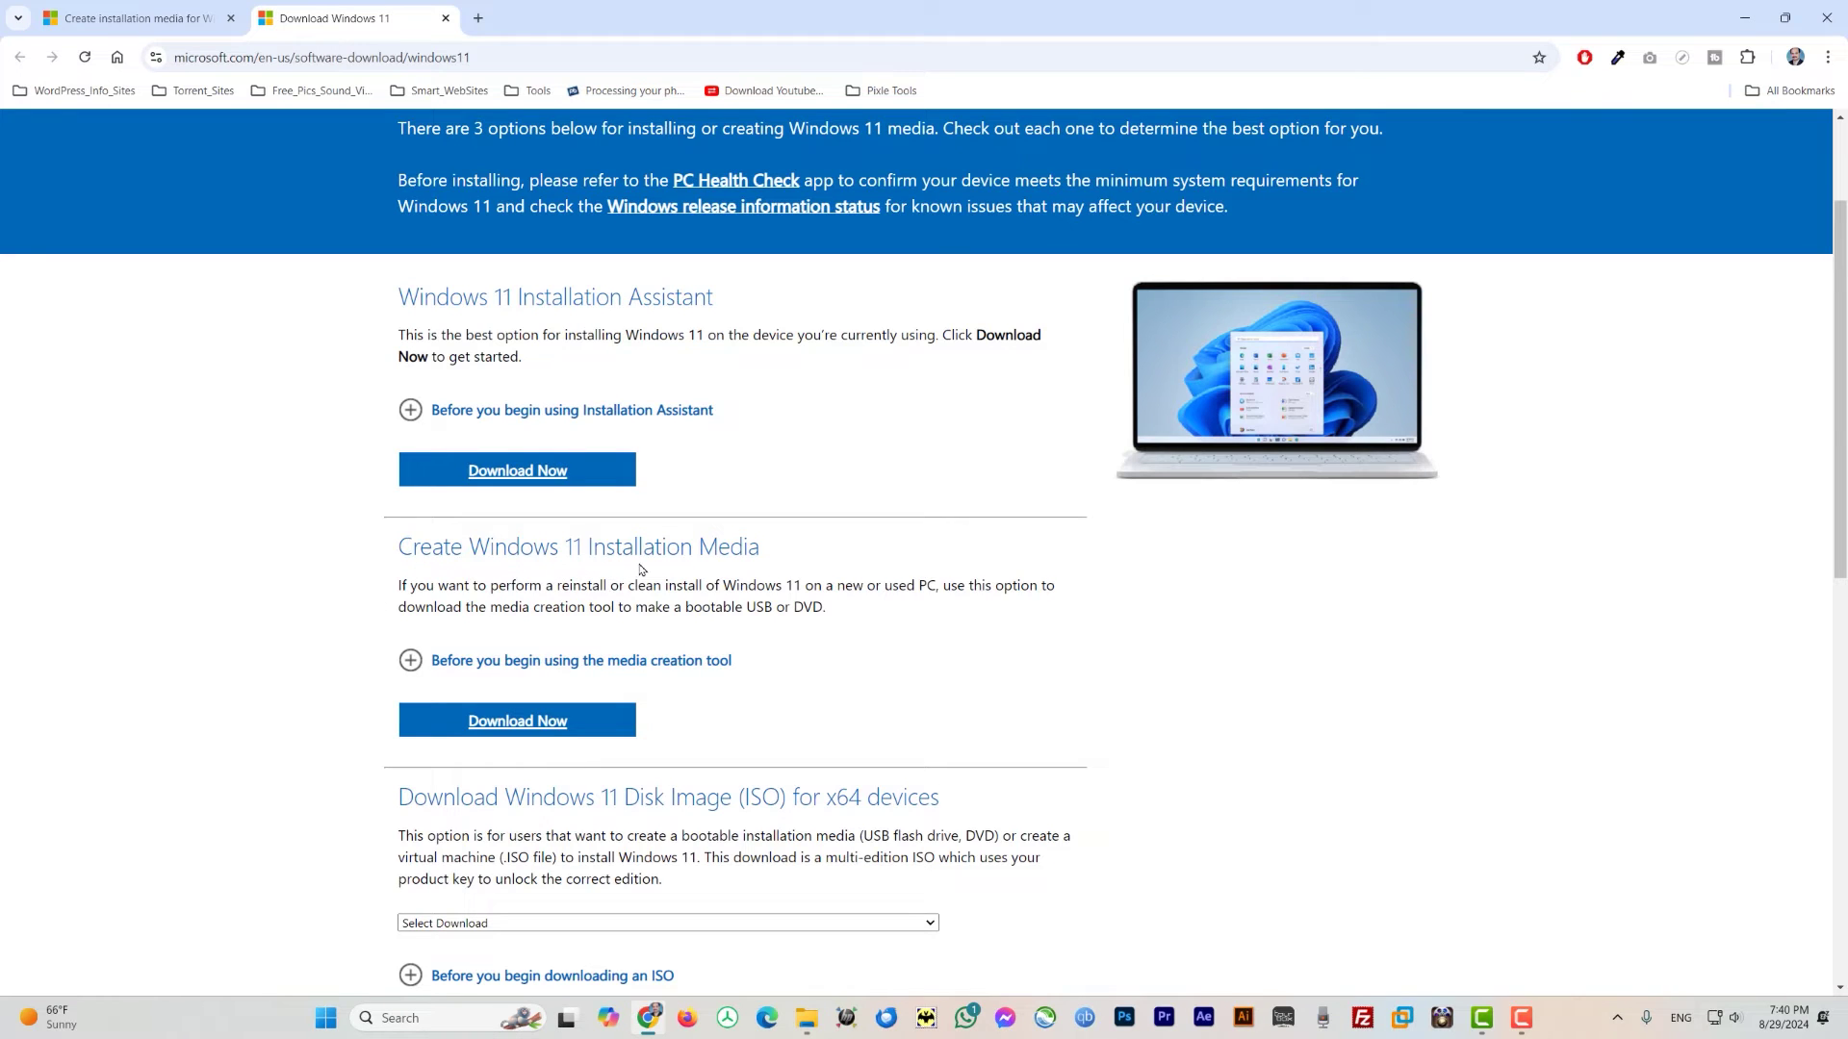
click(524, 724)
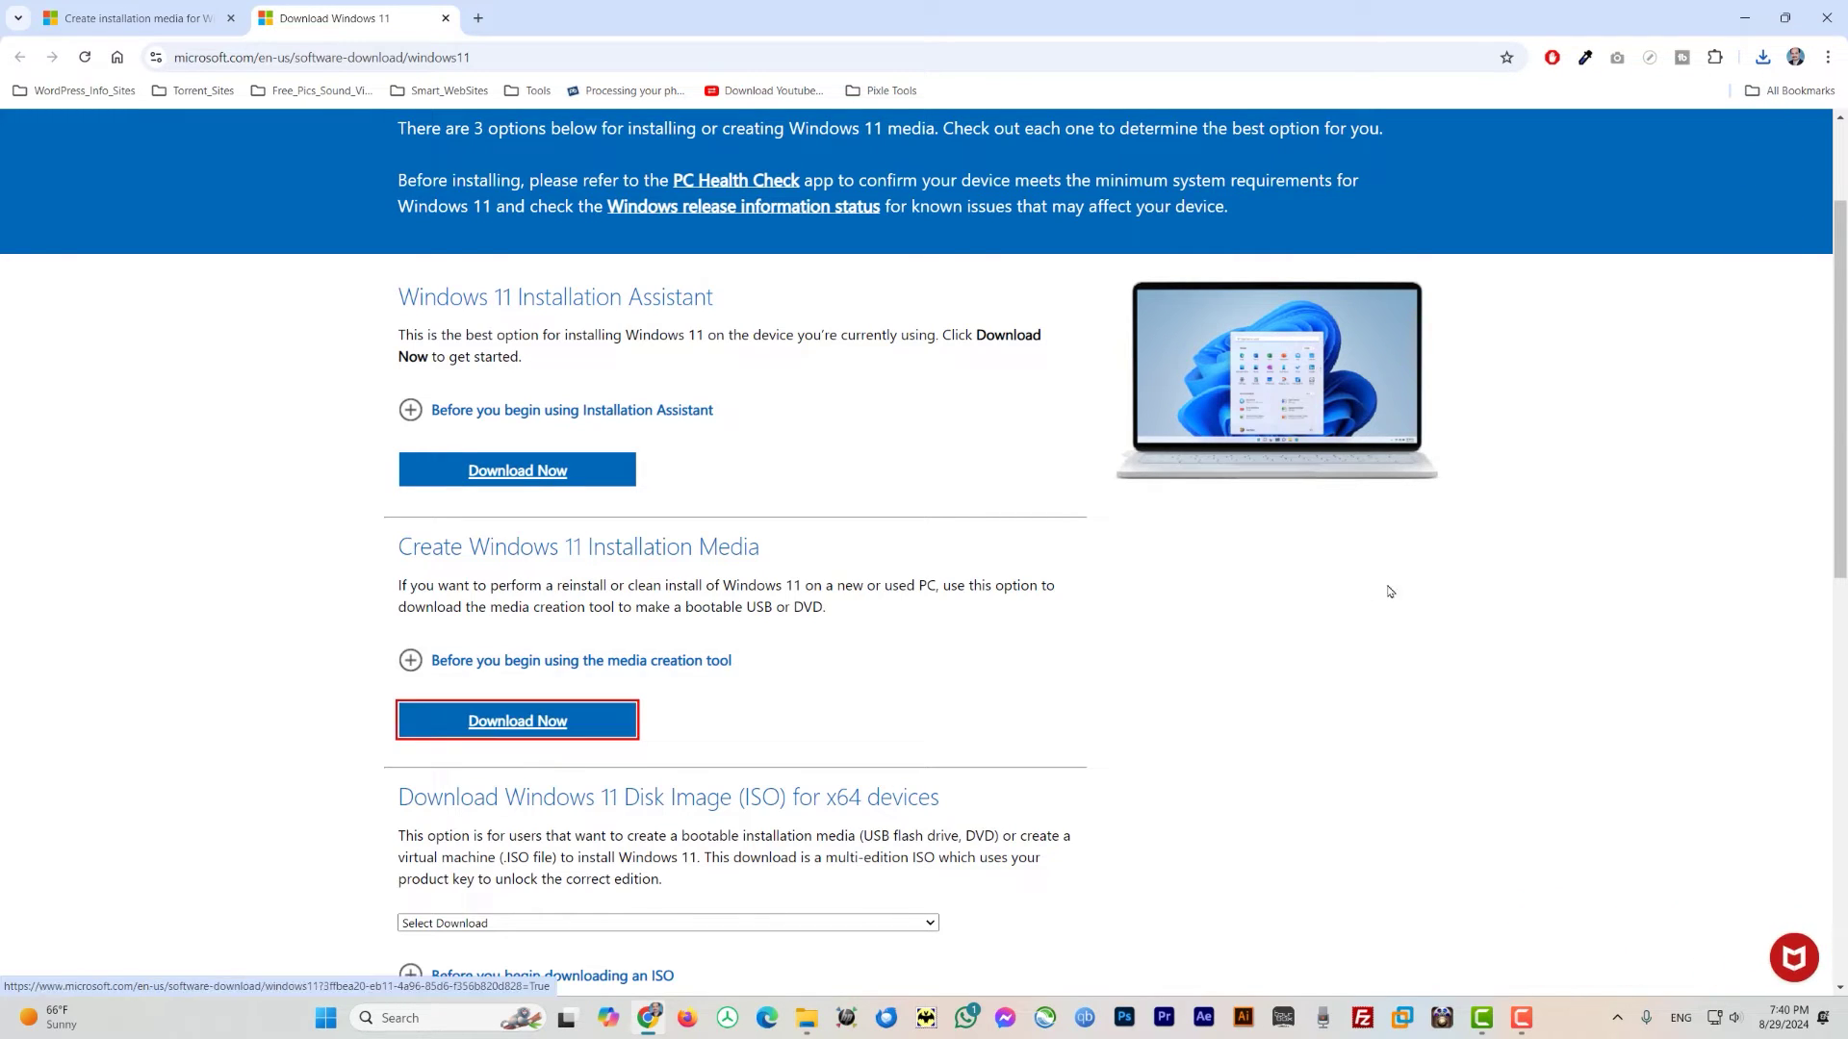
click(1763, 60)
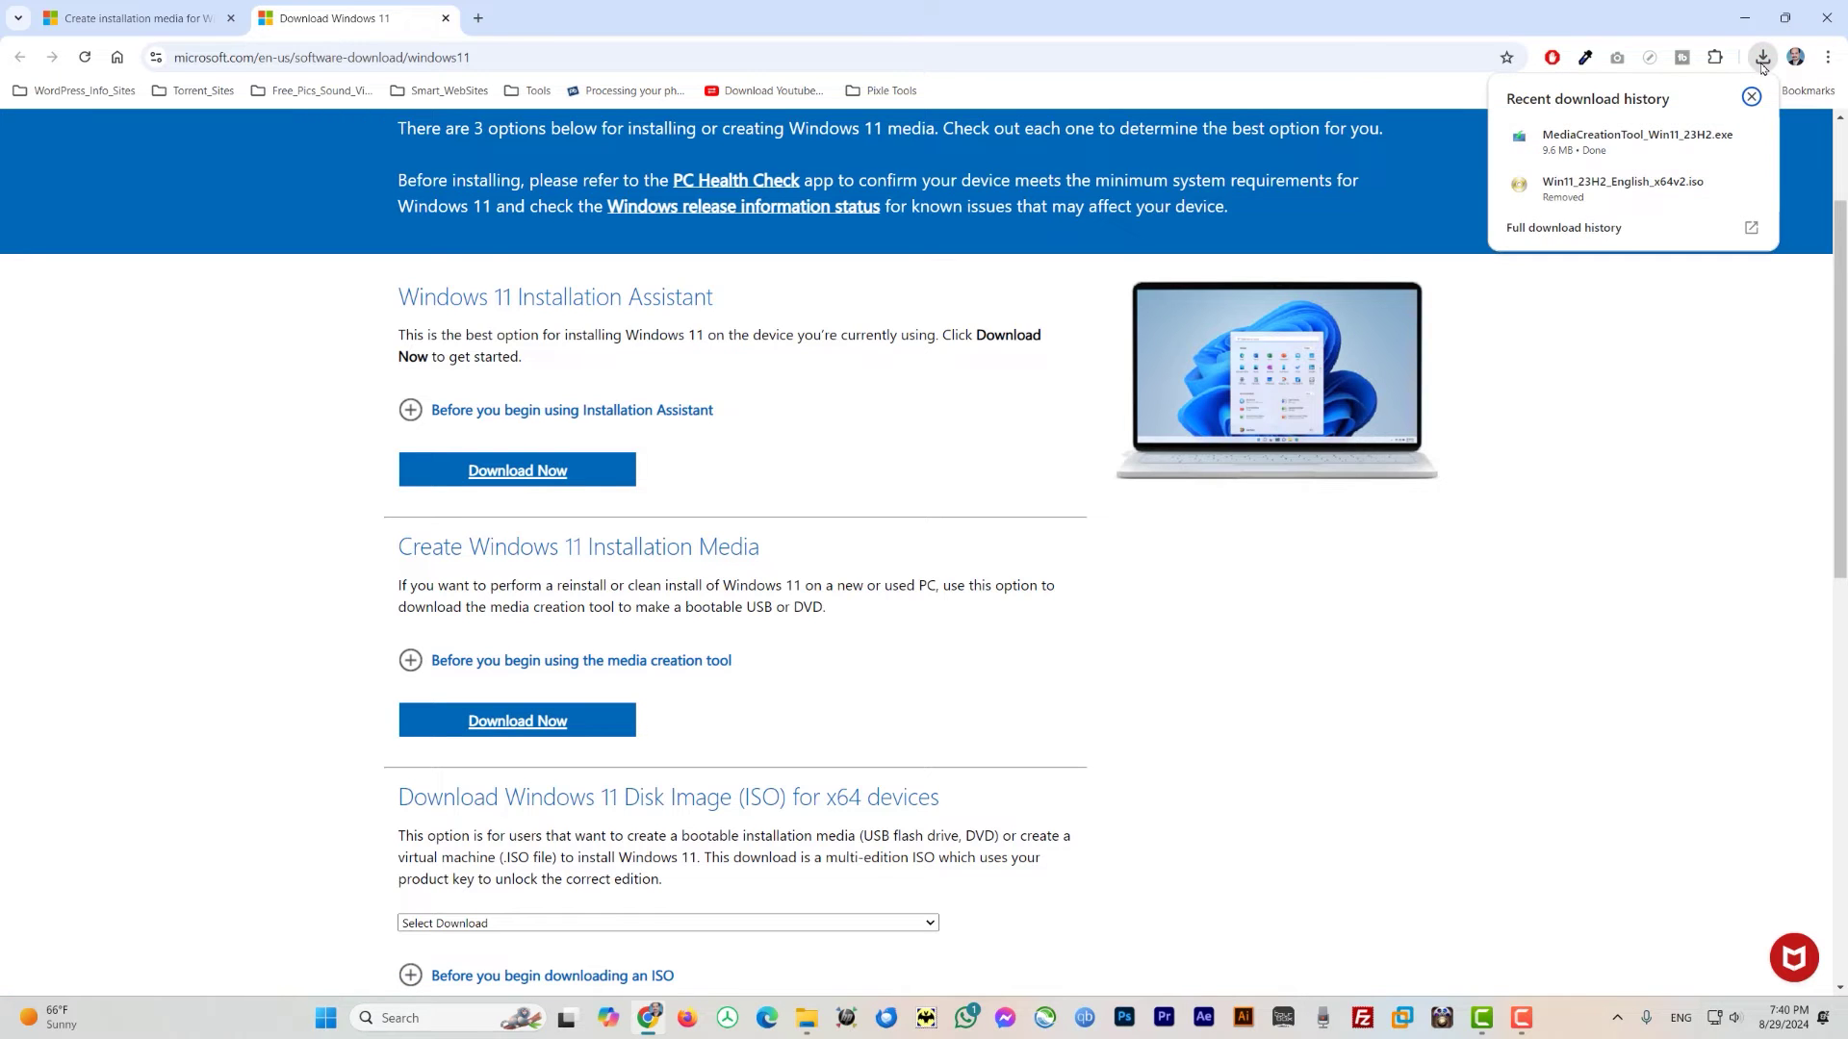
click(1715, 139)
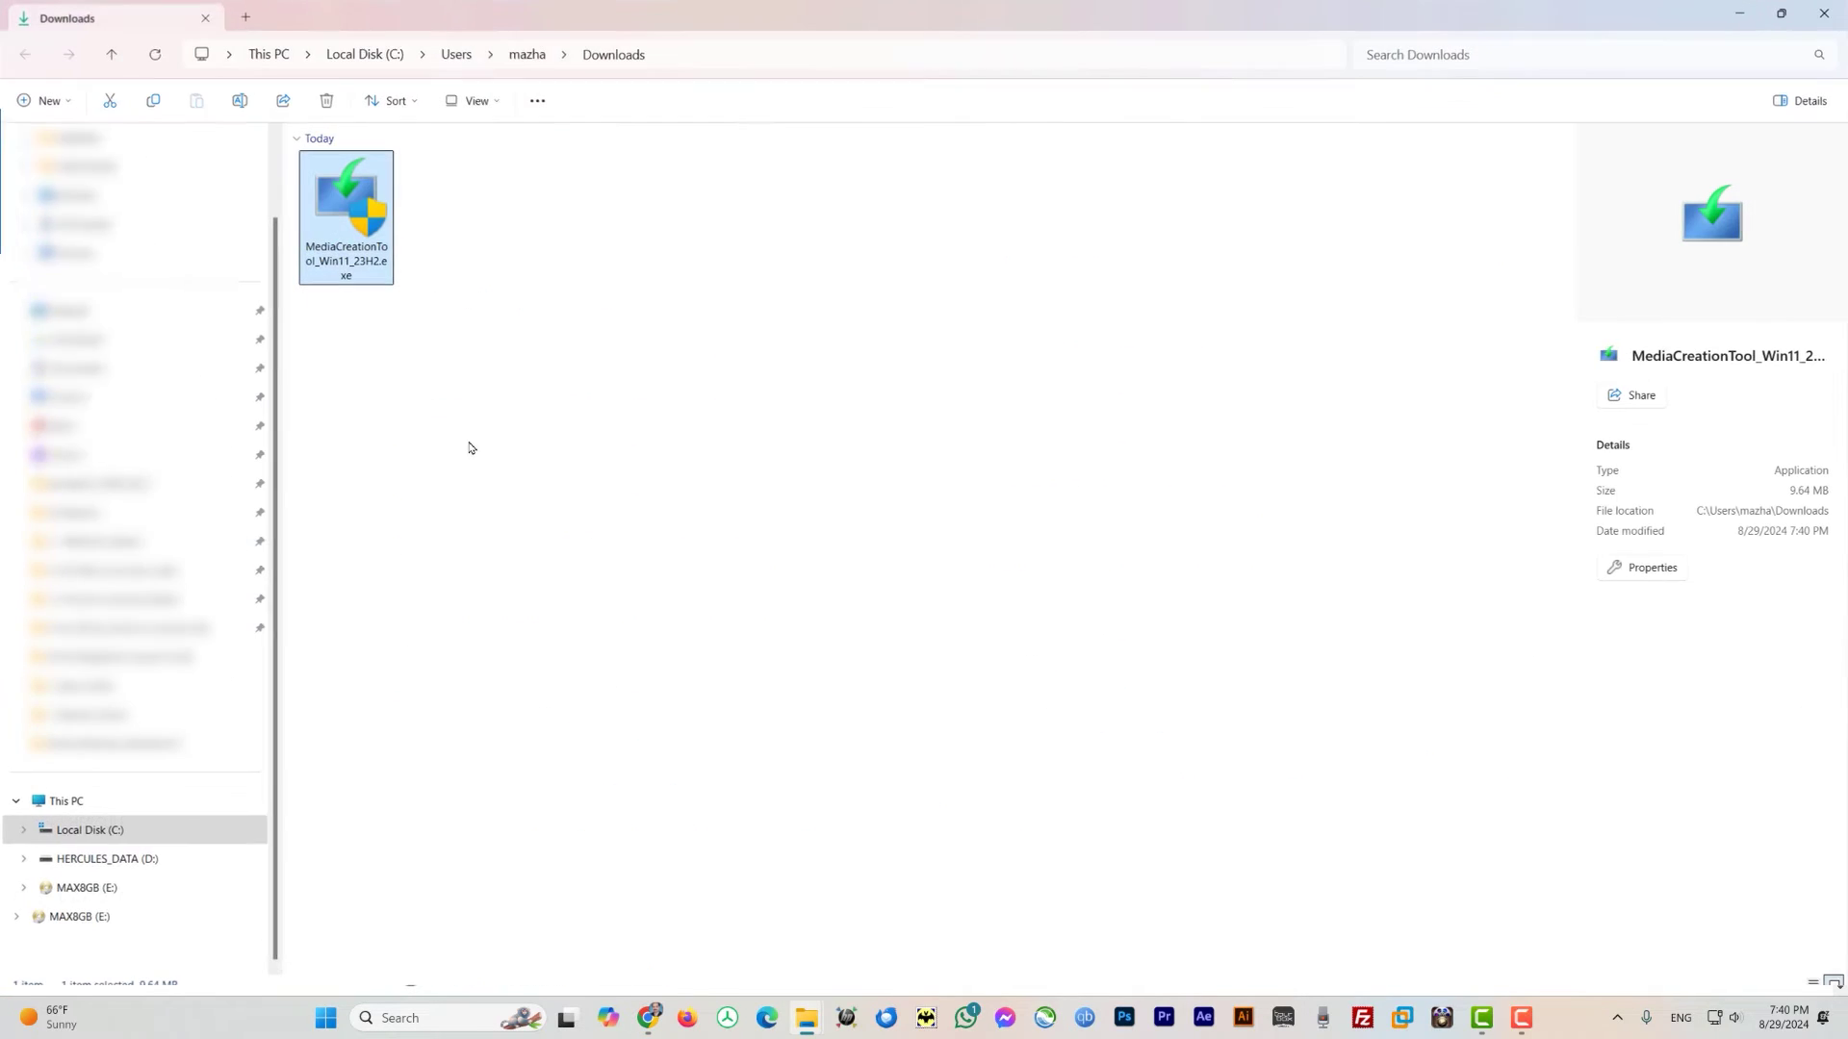
Launch MediaCreationTool_Win11_23H2.exe and accept the licence terms.
double_click(345, 204)
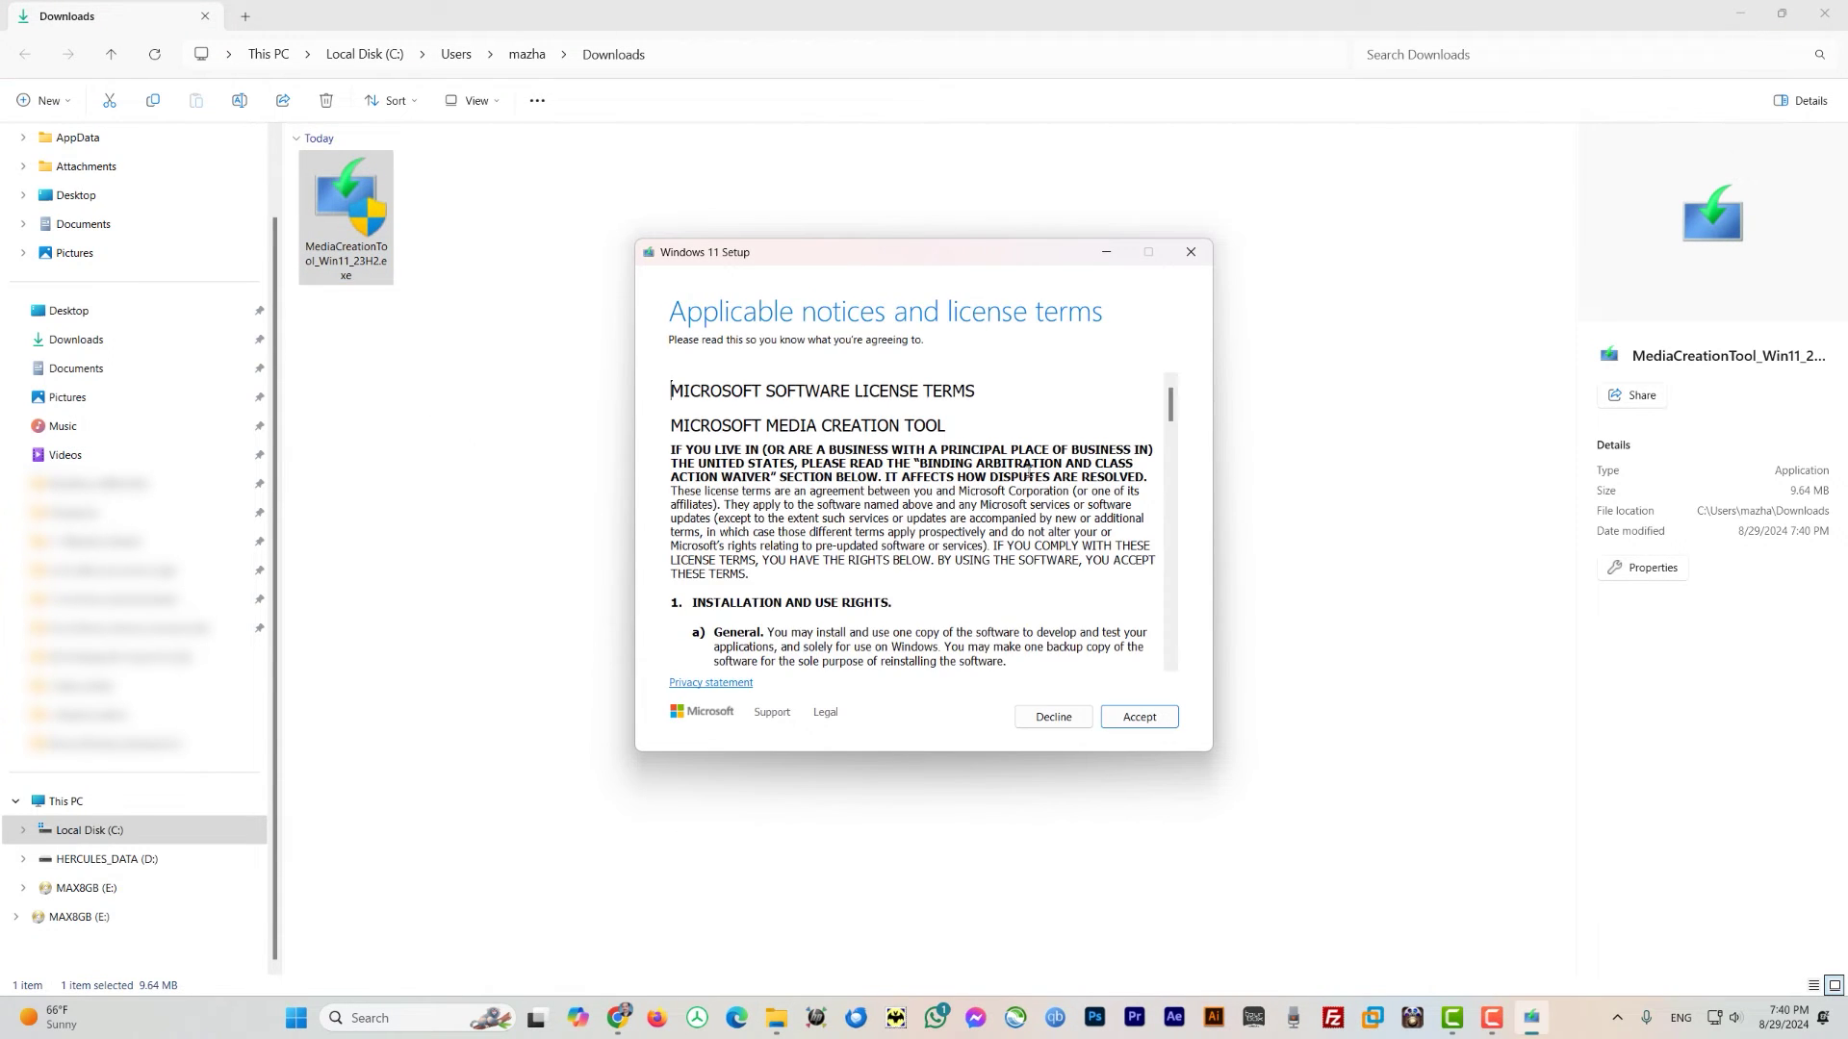
scroll(1170, 447, down, 6)
drag(1171, 448, 1172, 640)
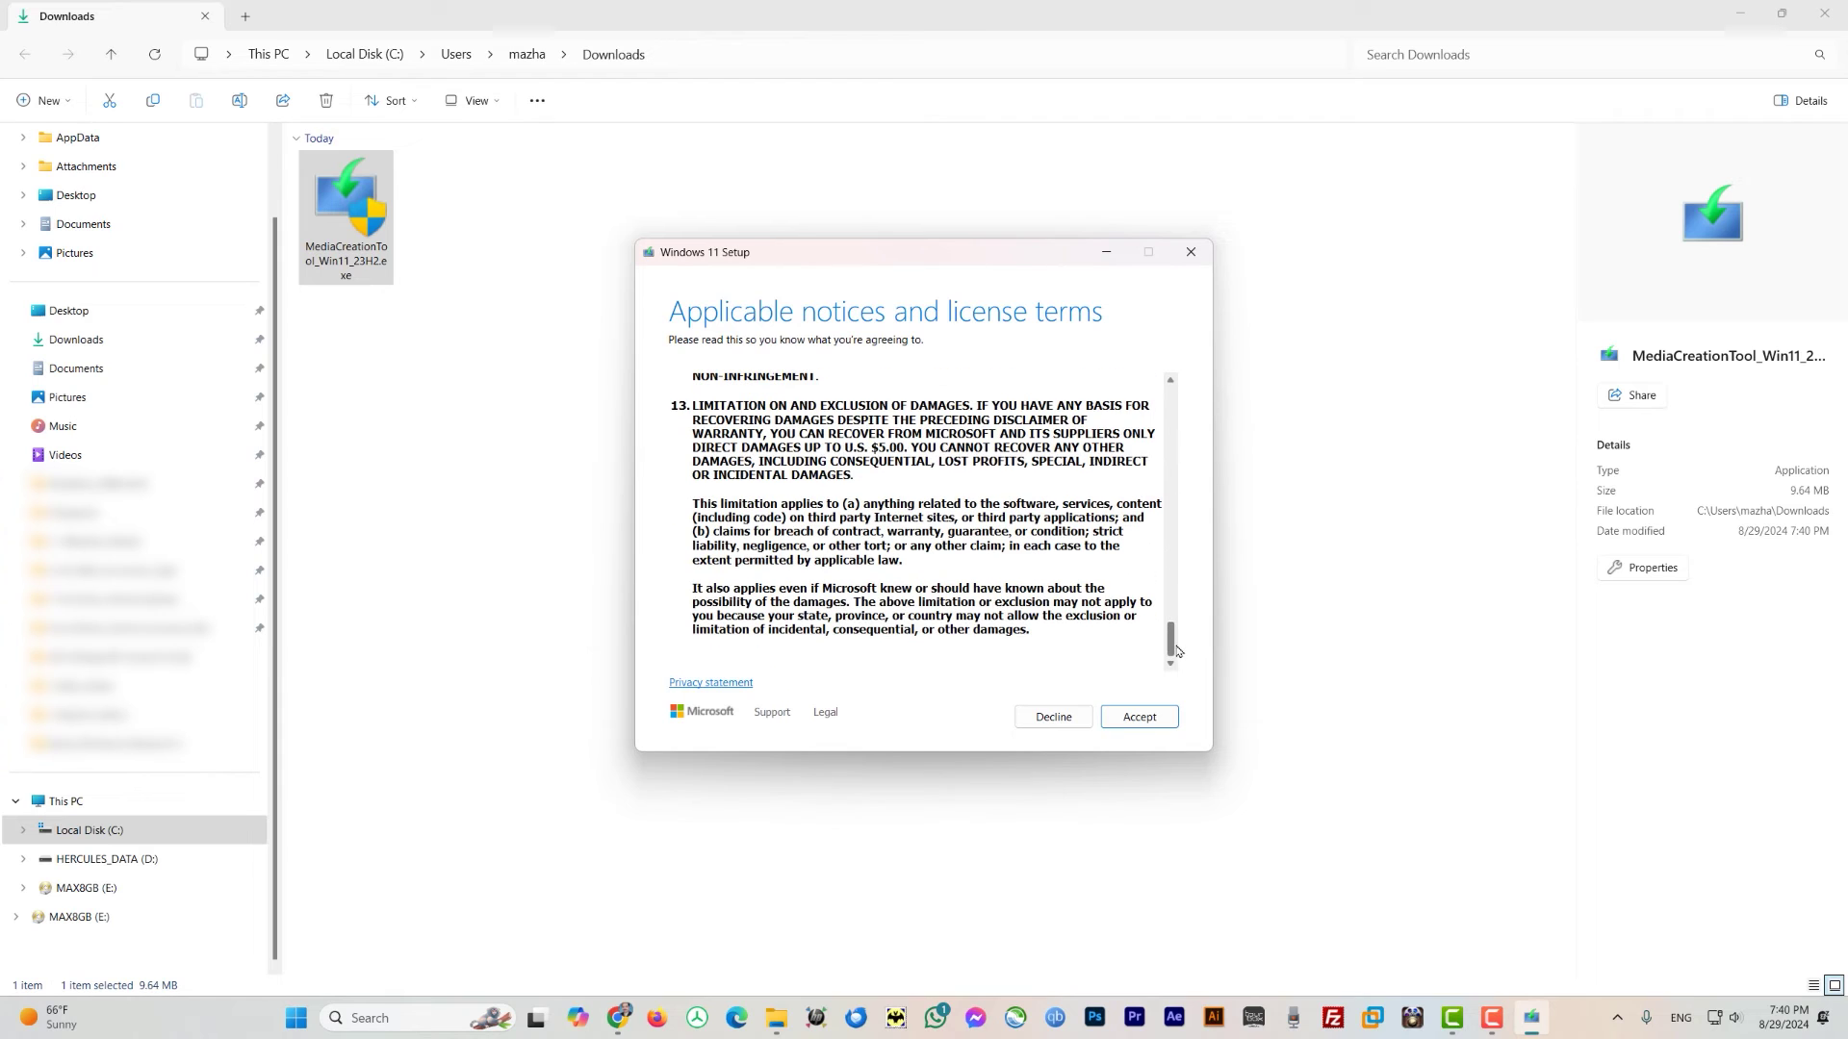
click(1137, 722)
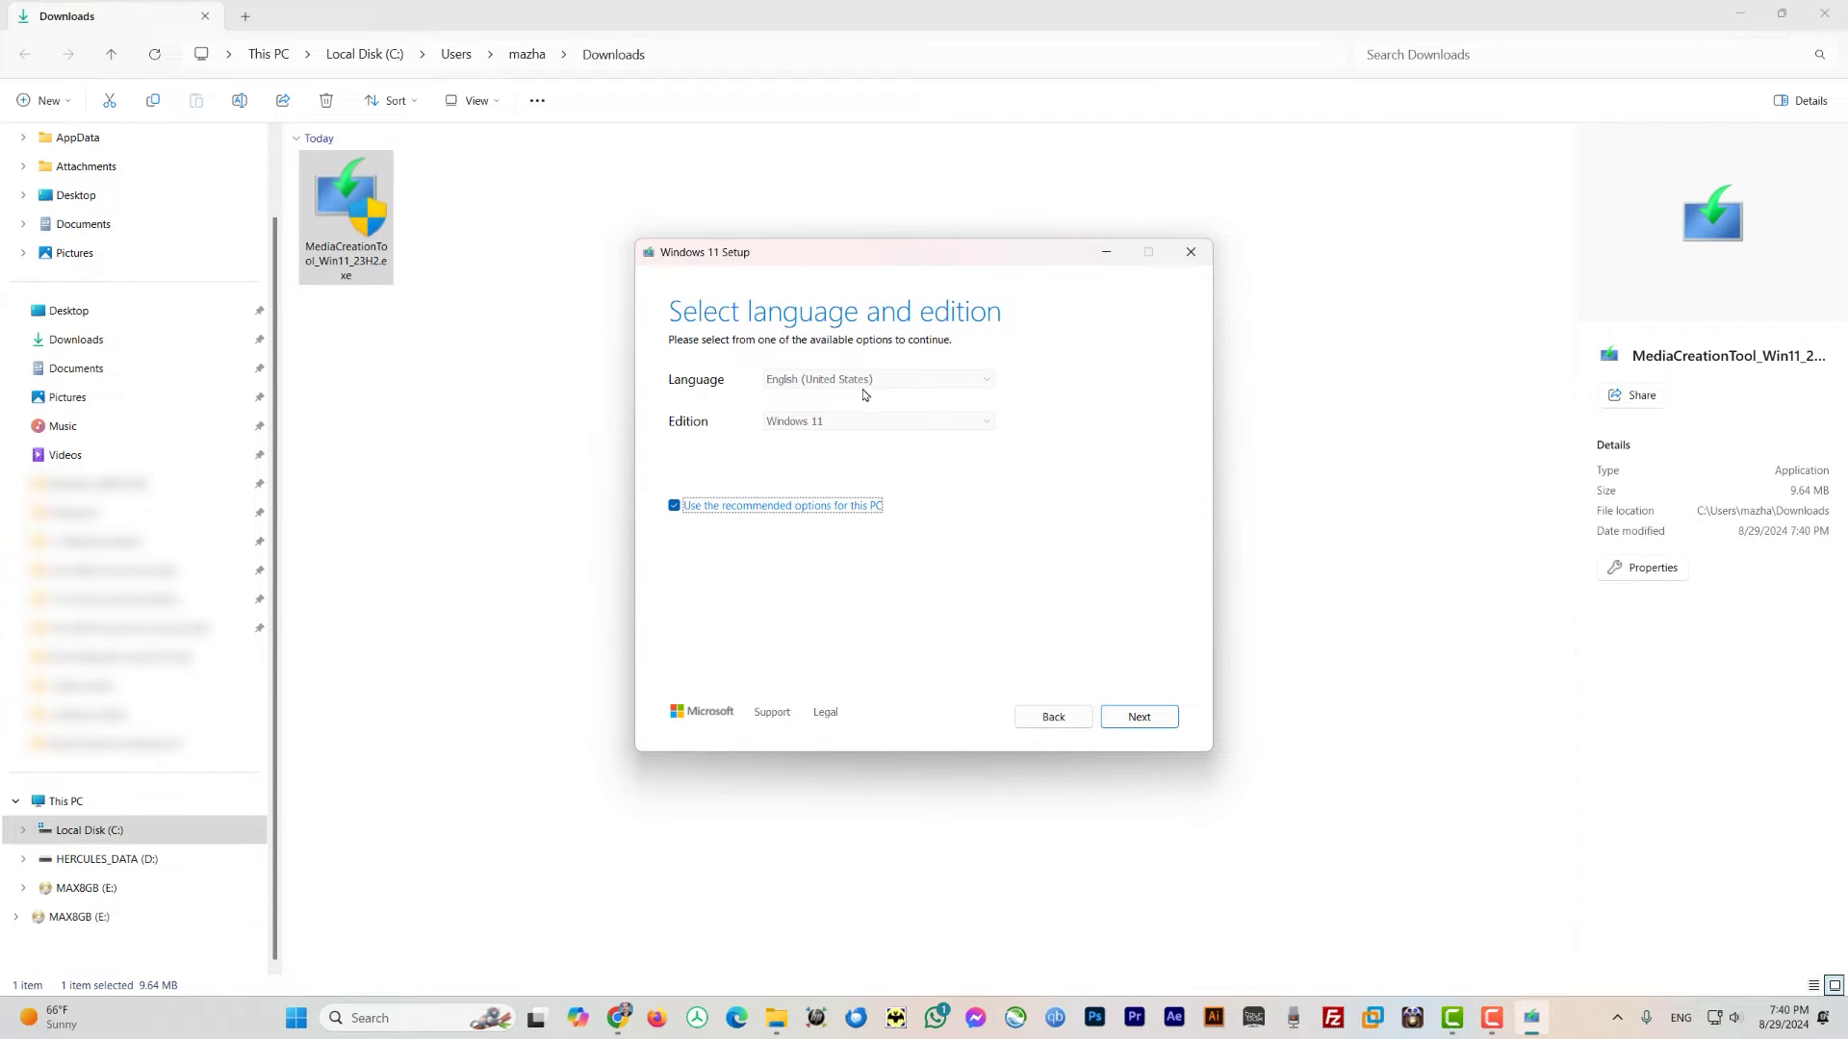
Keep the recommended language and edition, choose USB flash drive, and select drive E: (MAX8GB).
click(1145, 720)
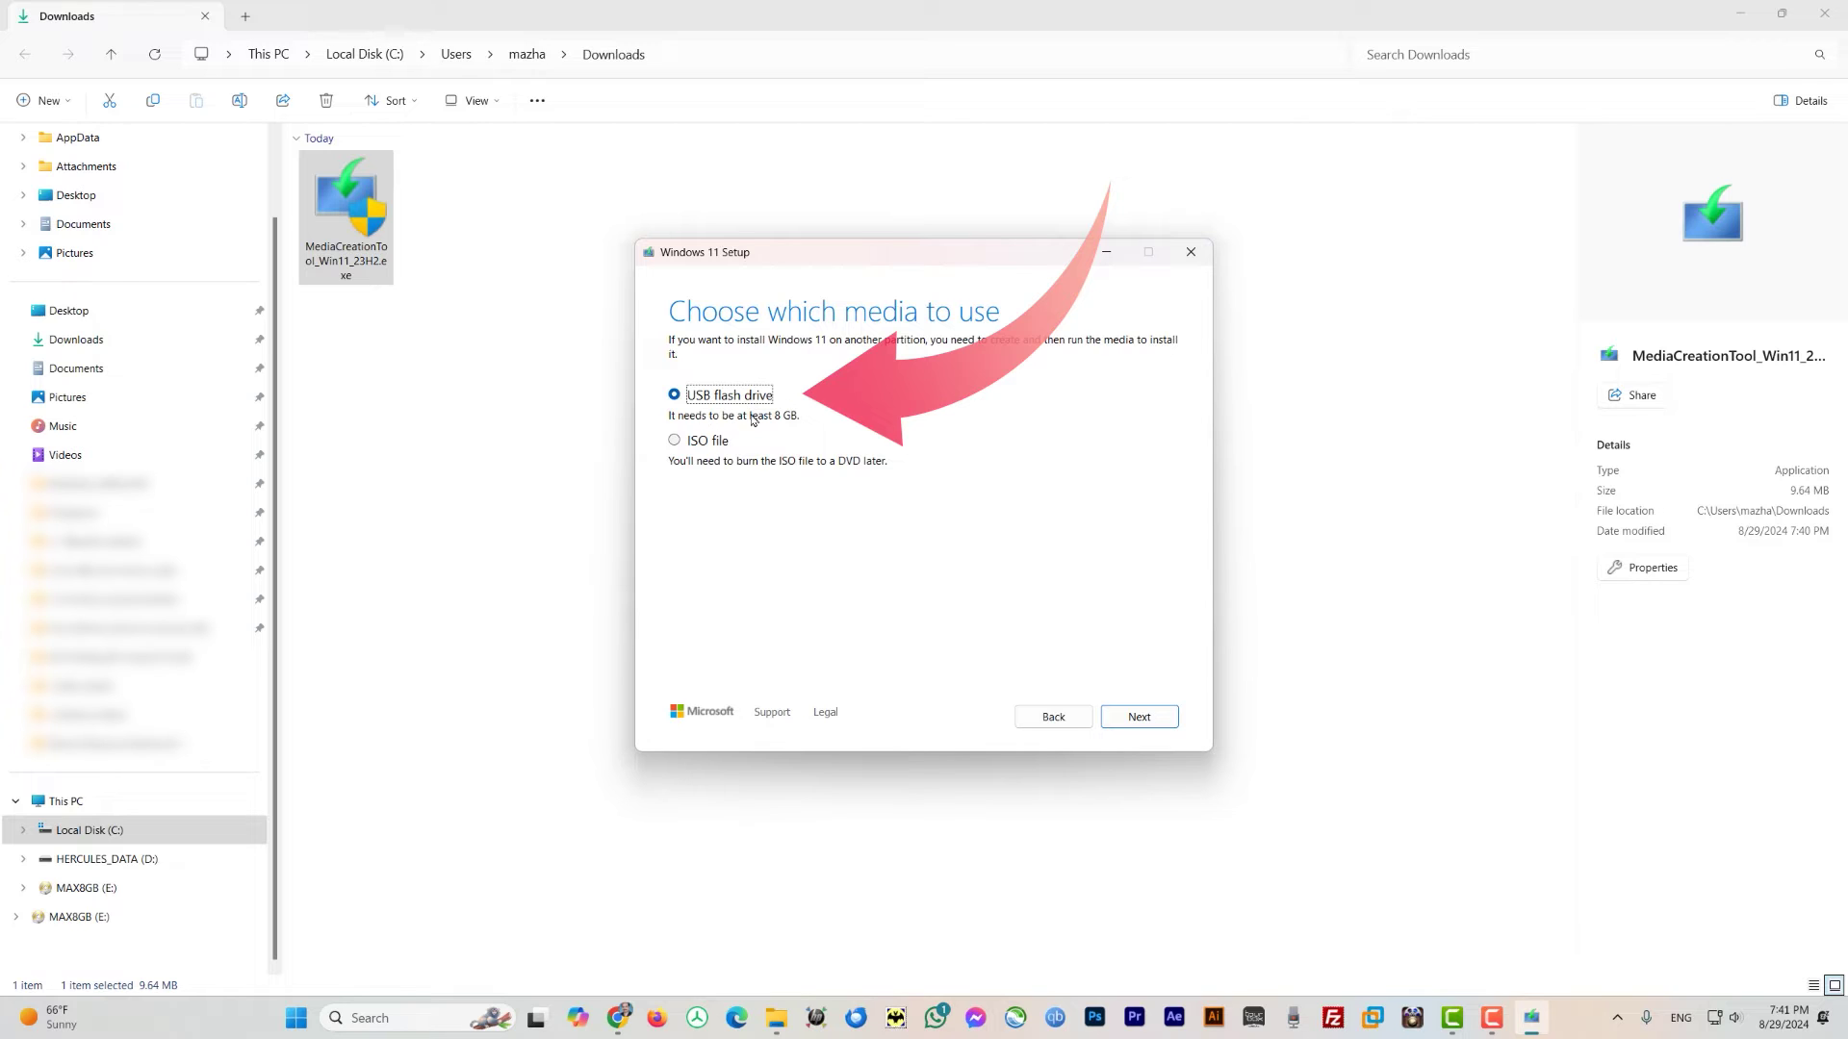
click(1137, 720)
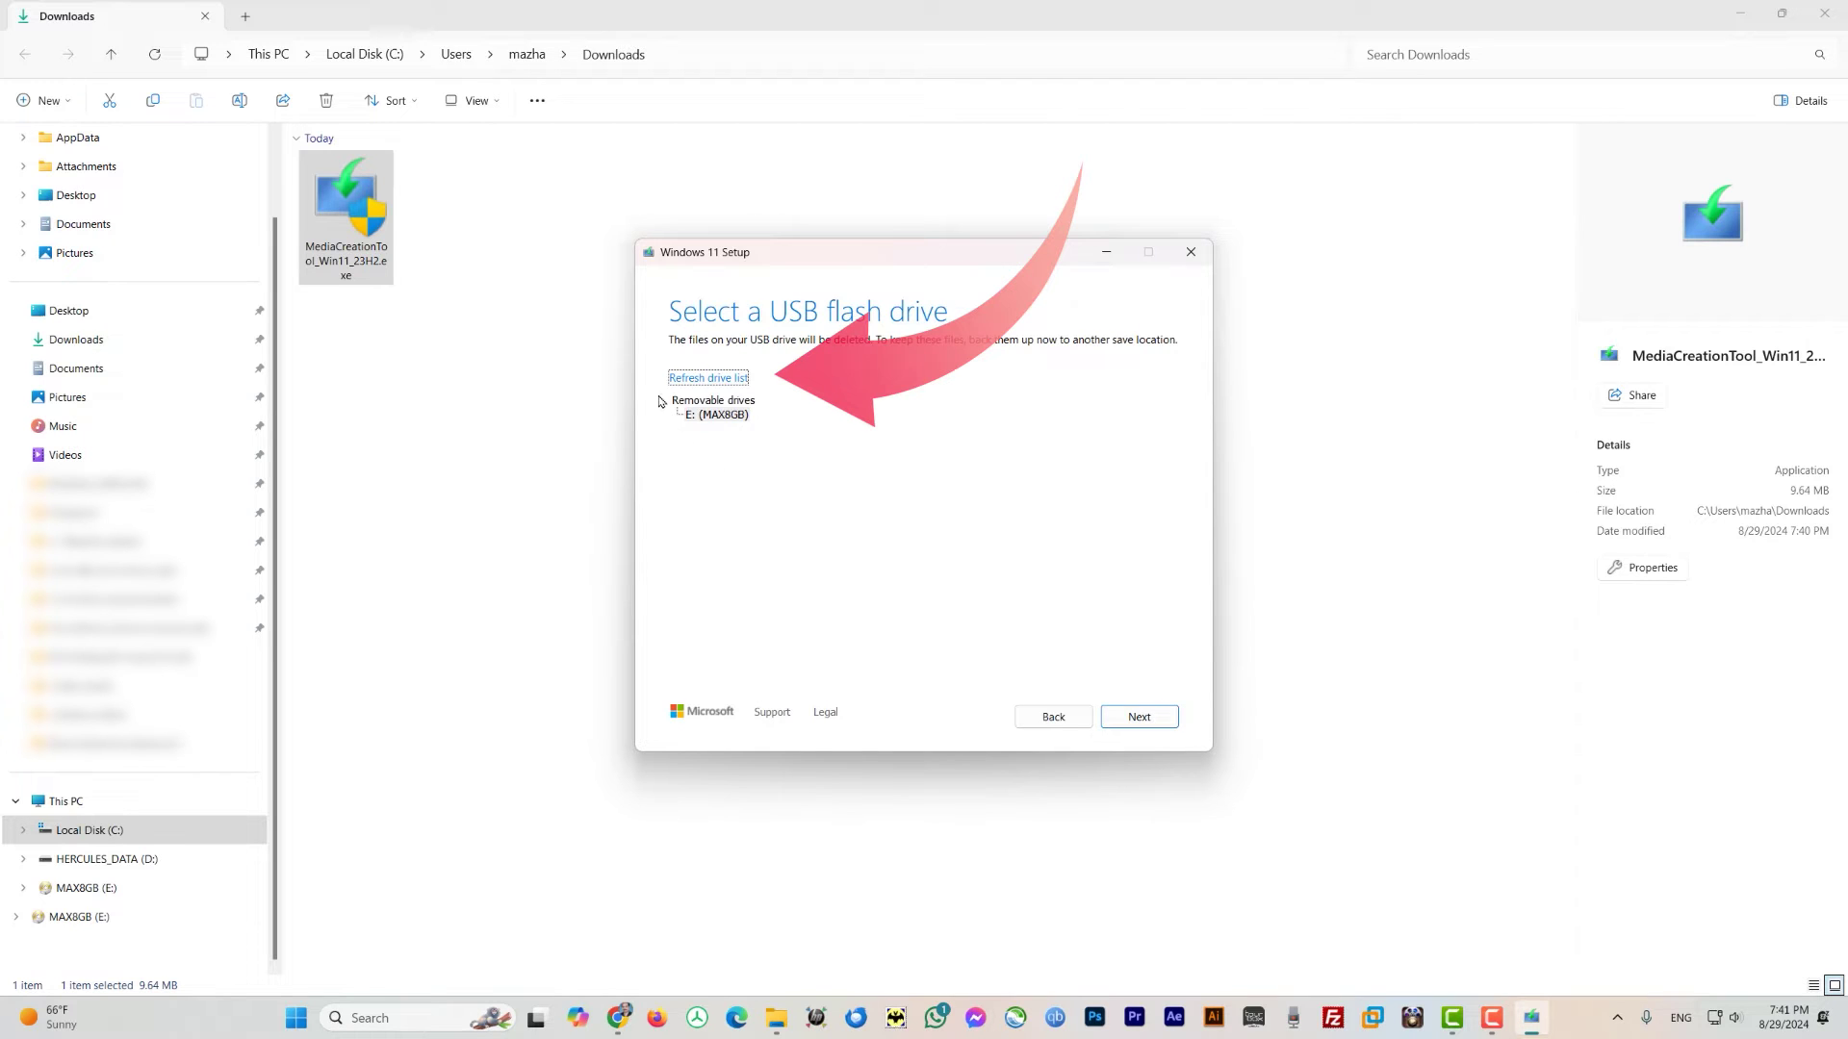
click(713, 416)
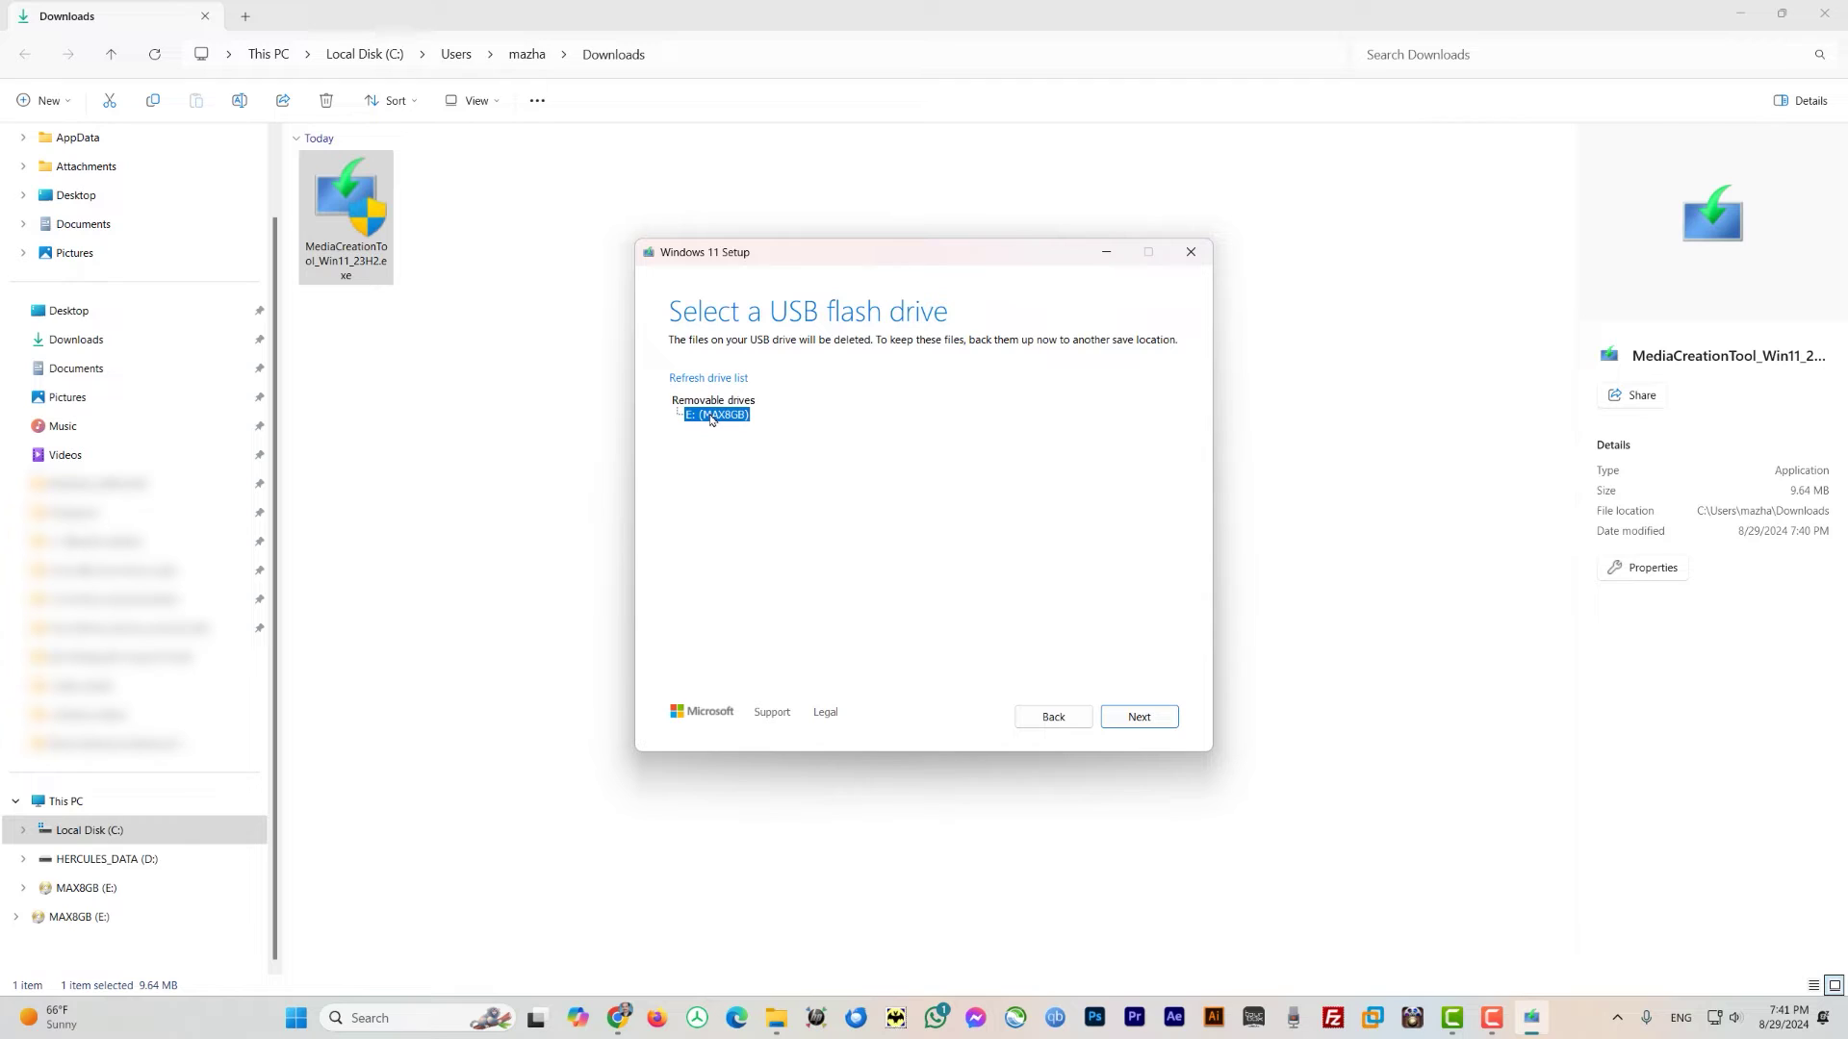
Write Windows 11 to the E: (MAX8GB) USB drive and finish the media creation.
click(1146, 720)
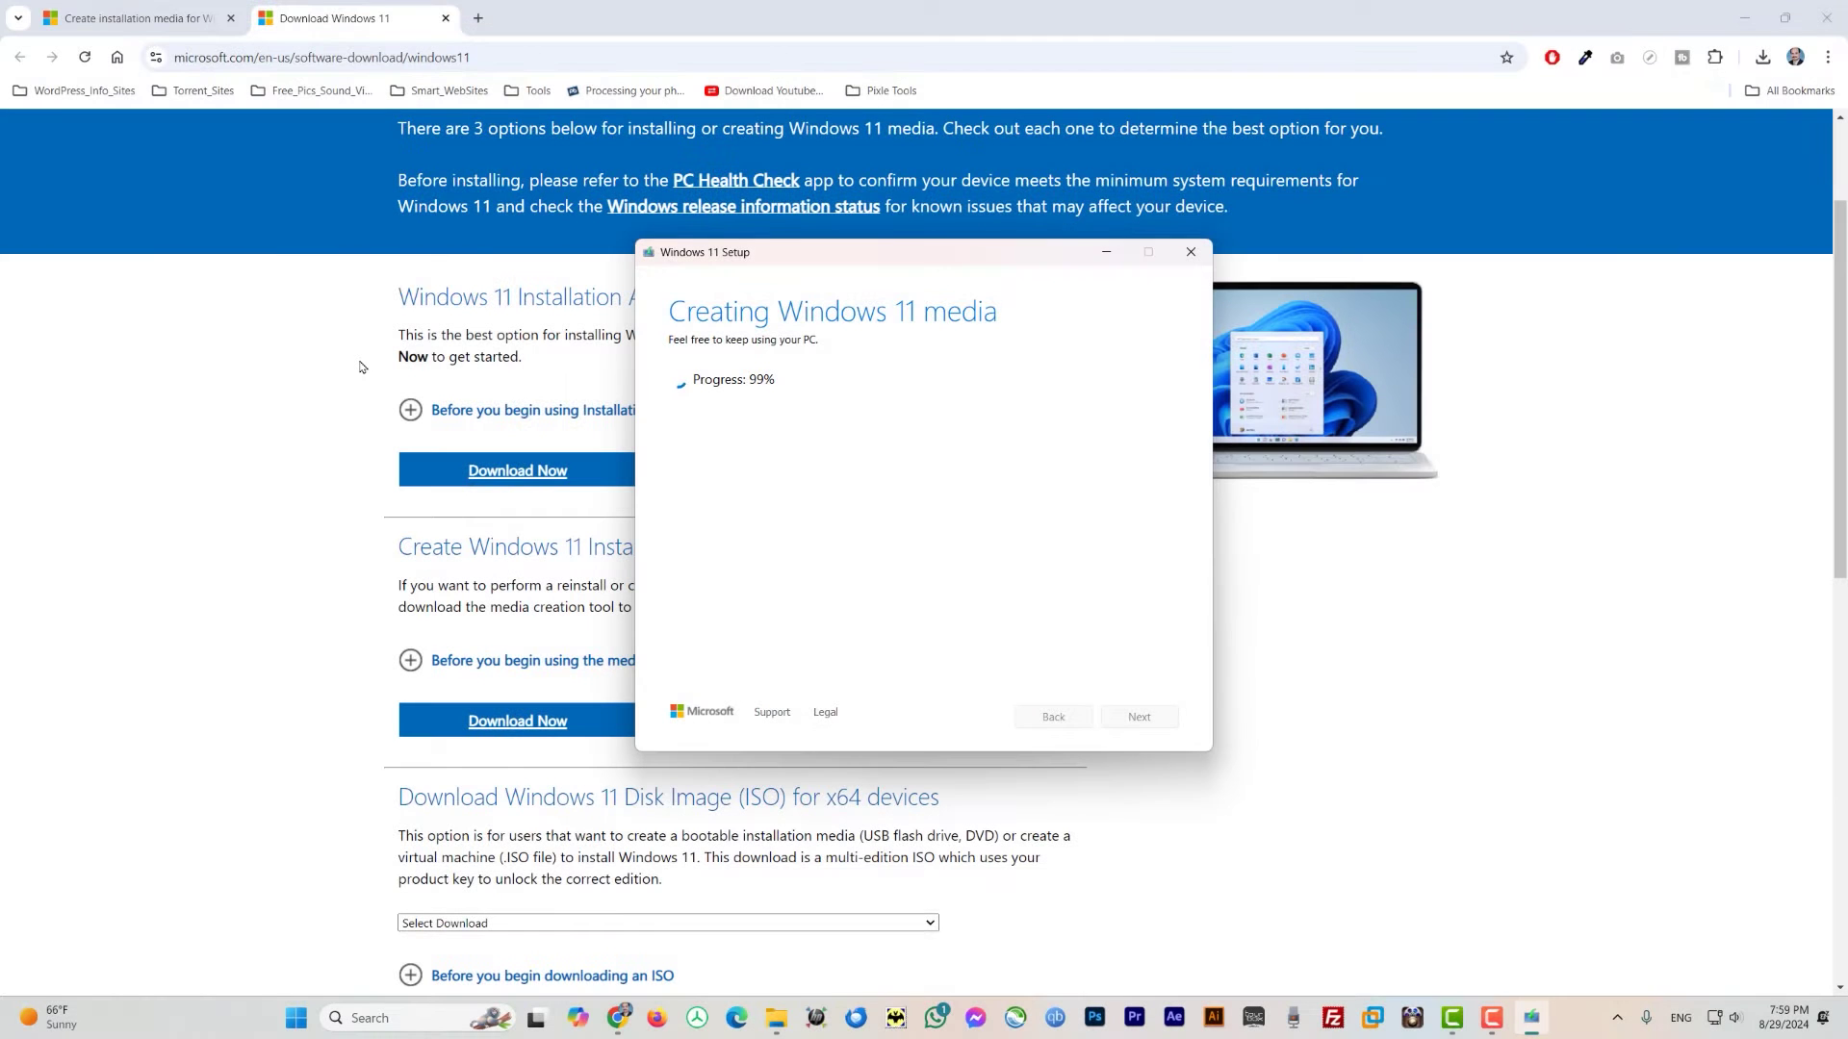
click(1145, 721)
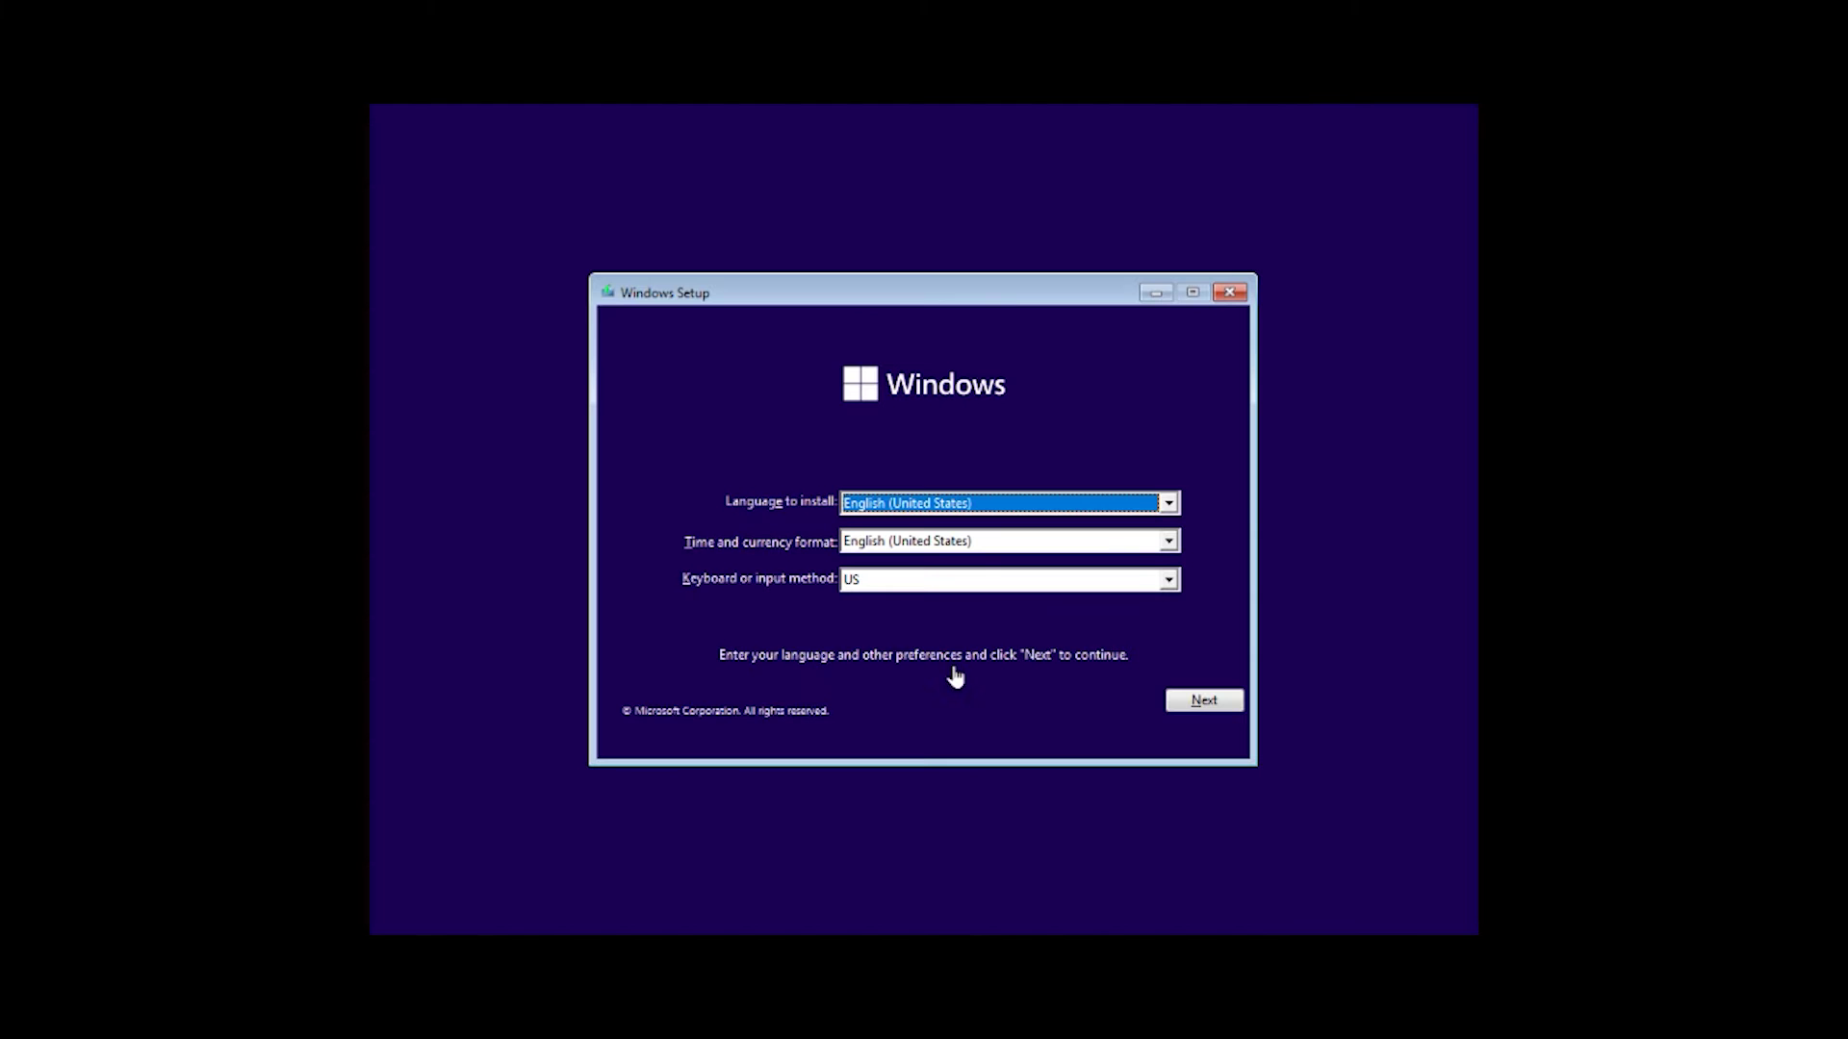
Keep the default language, then choose Repair your computer, Troubleshoot and Command Prompt.
click(1212, 704)
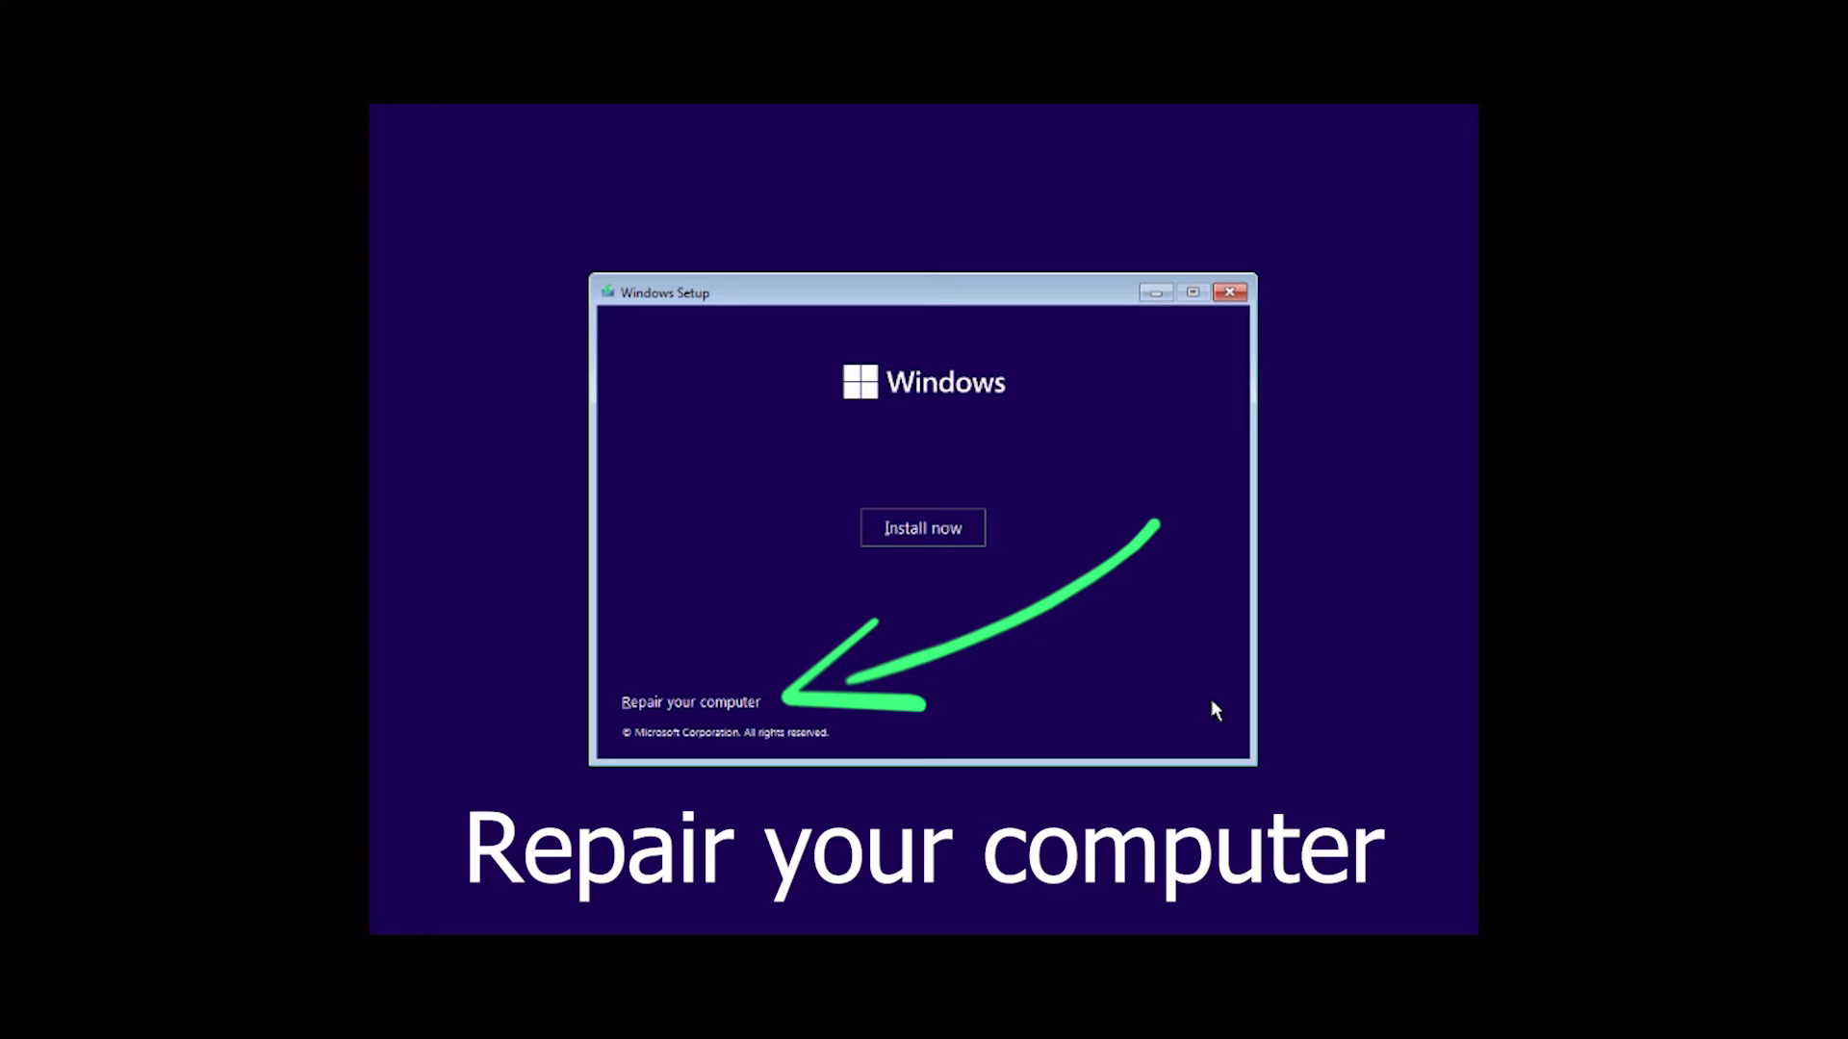
click(678, 701)
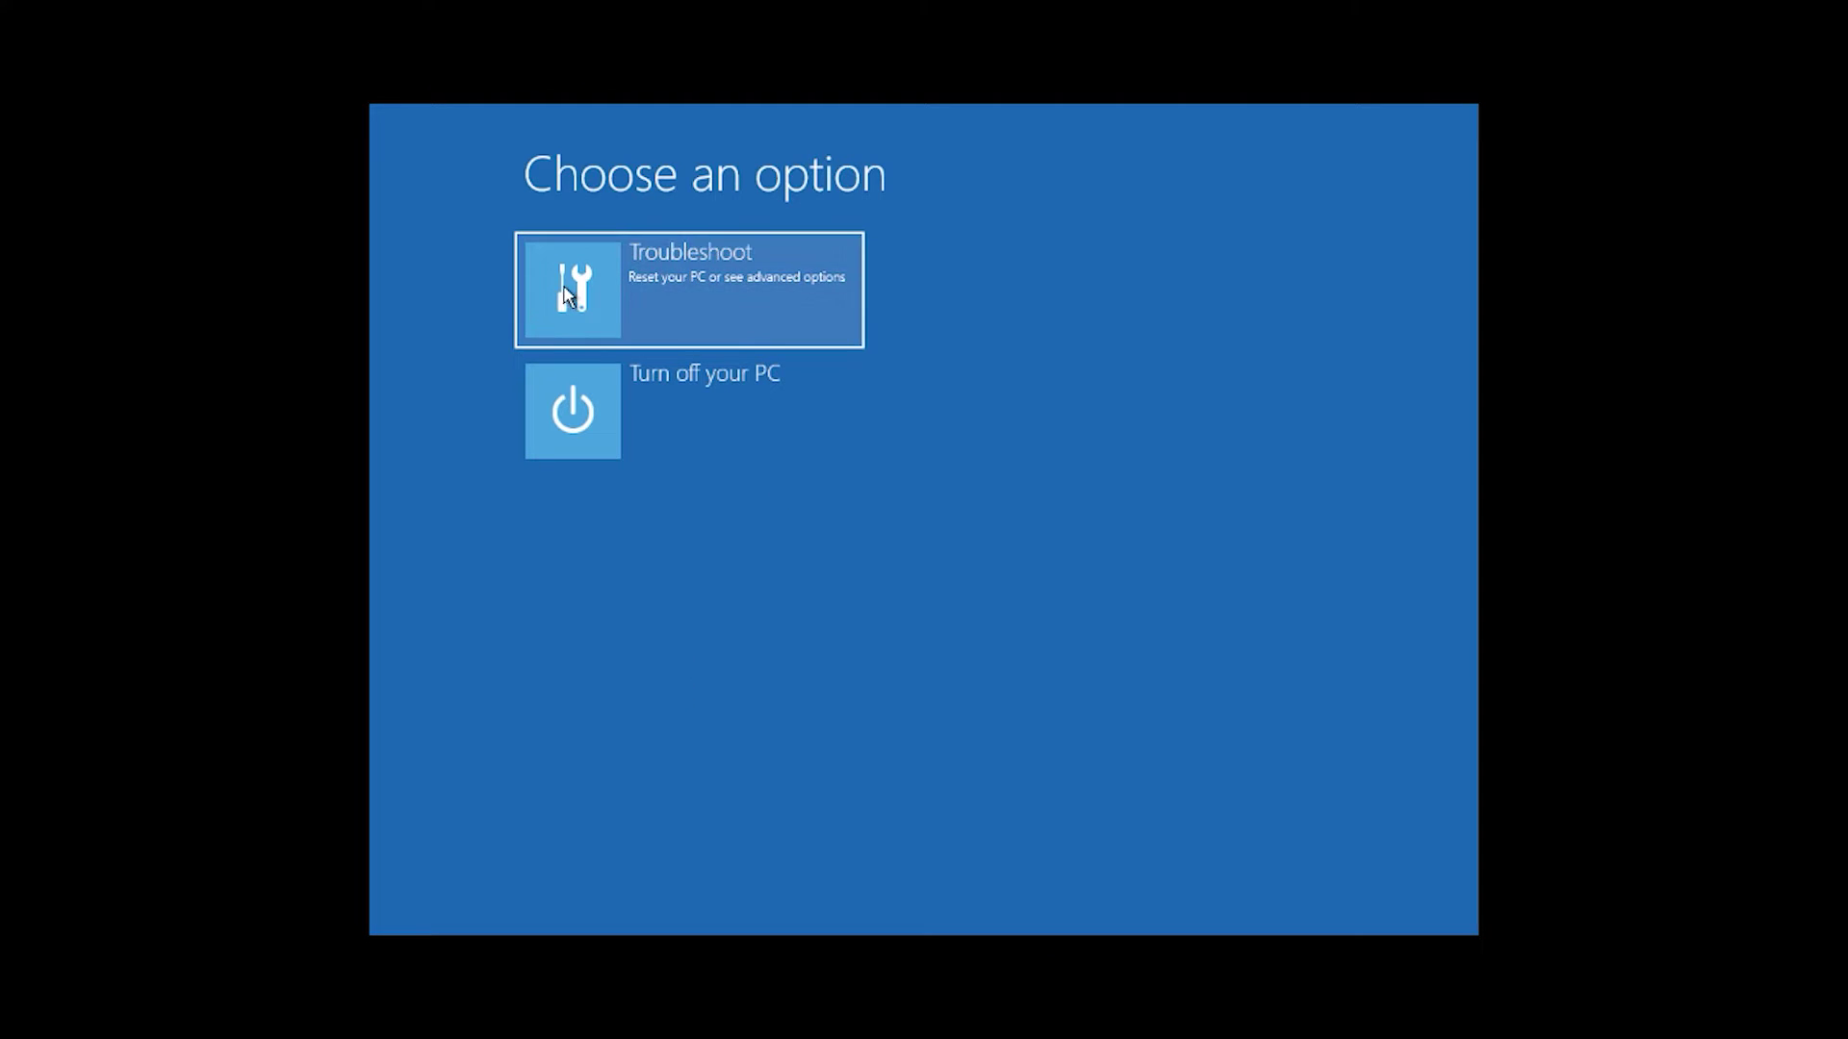
click(568, 289)
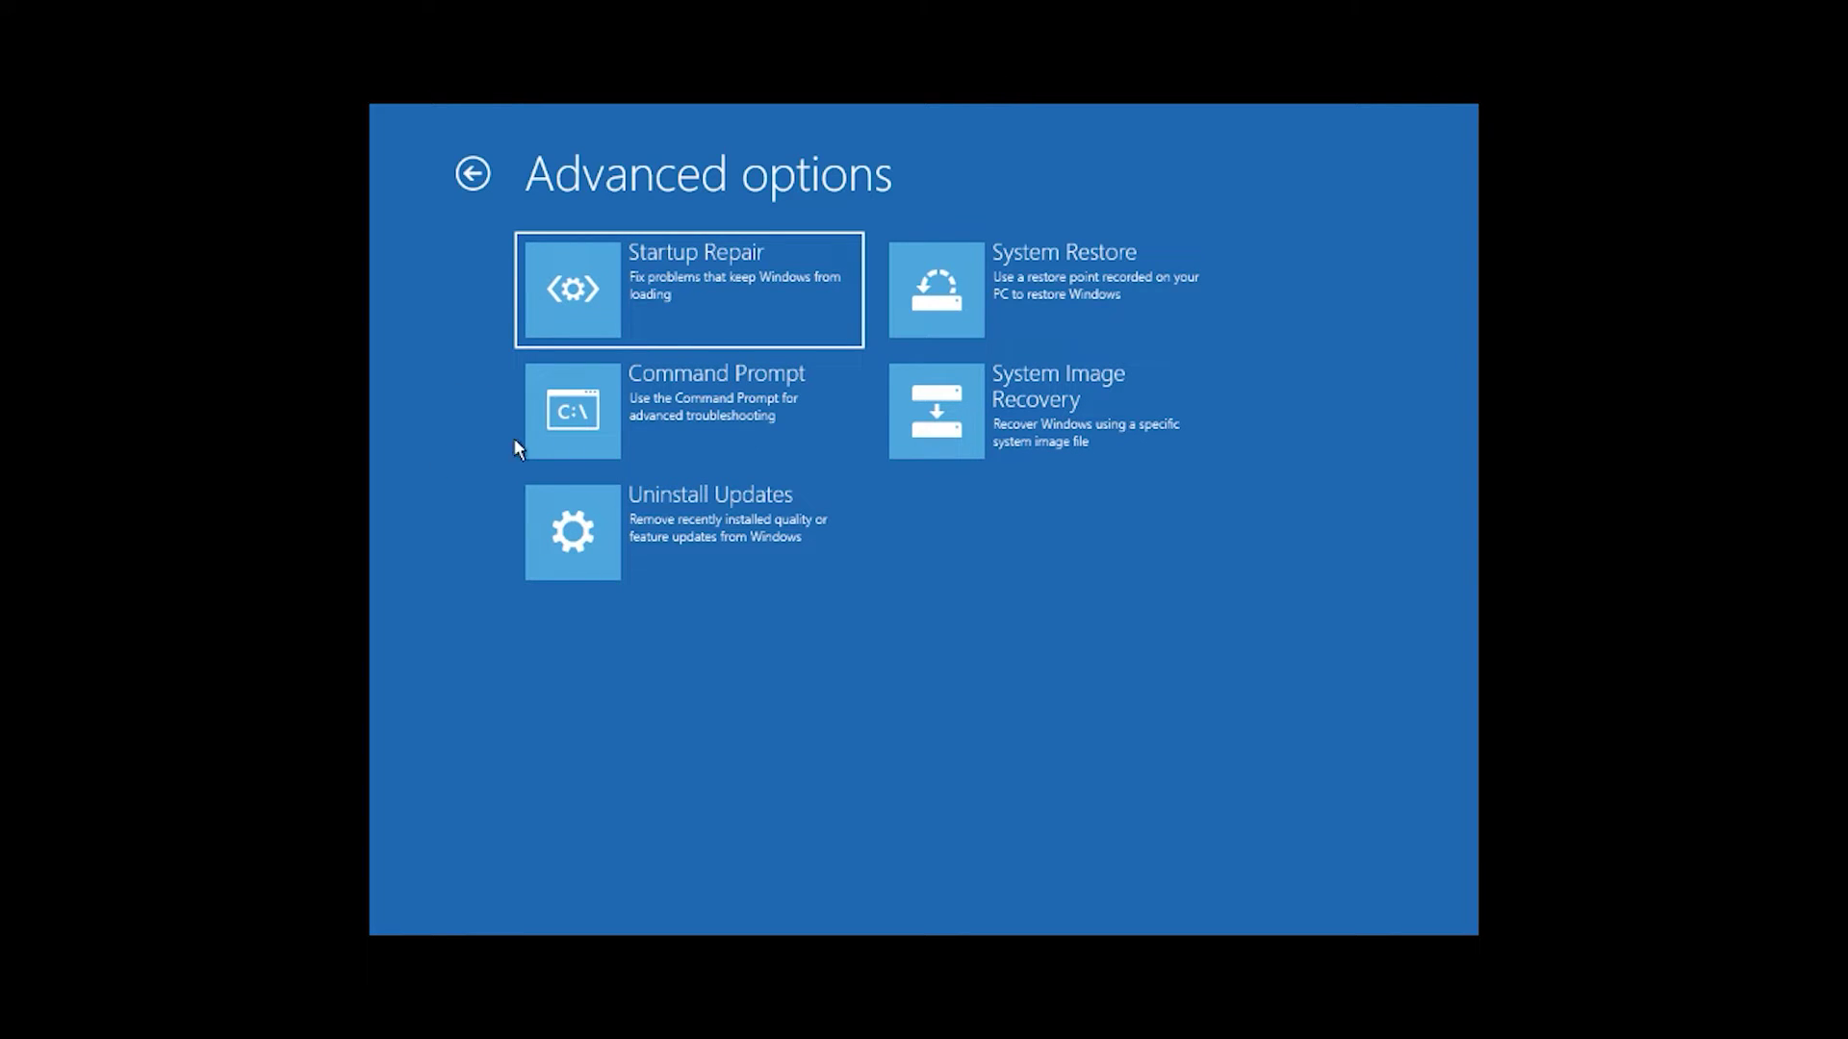
click(662, 404)
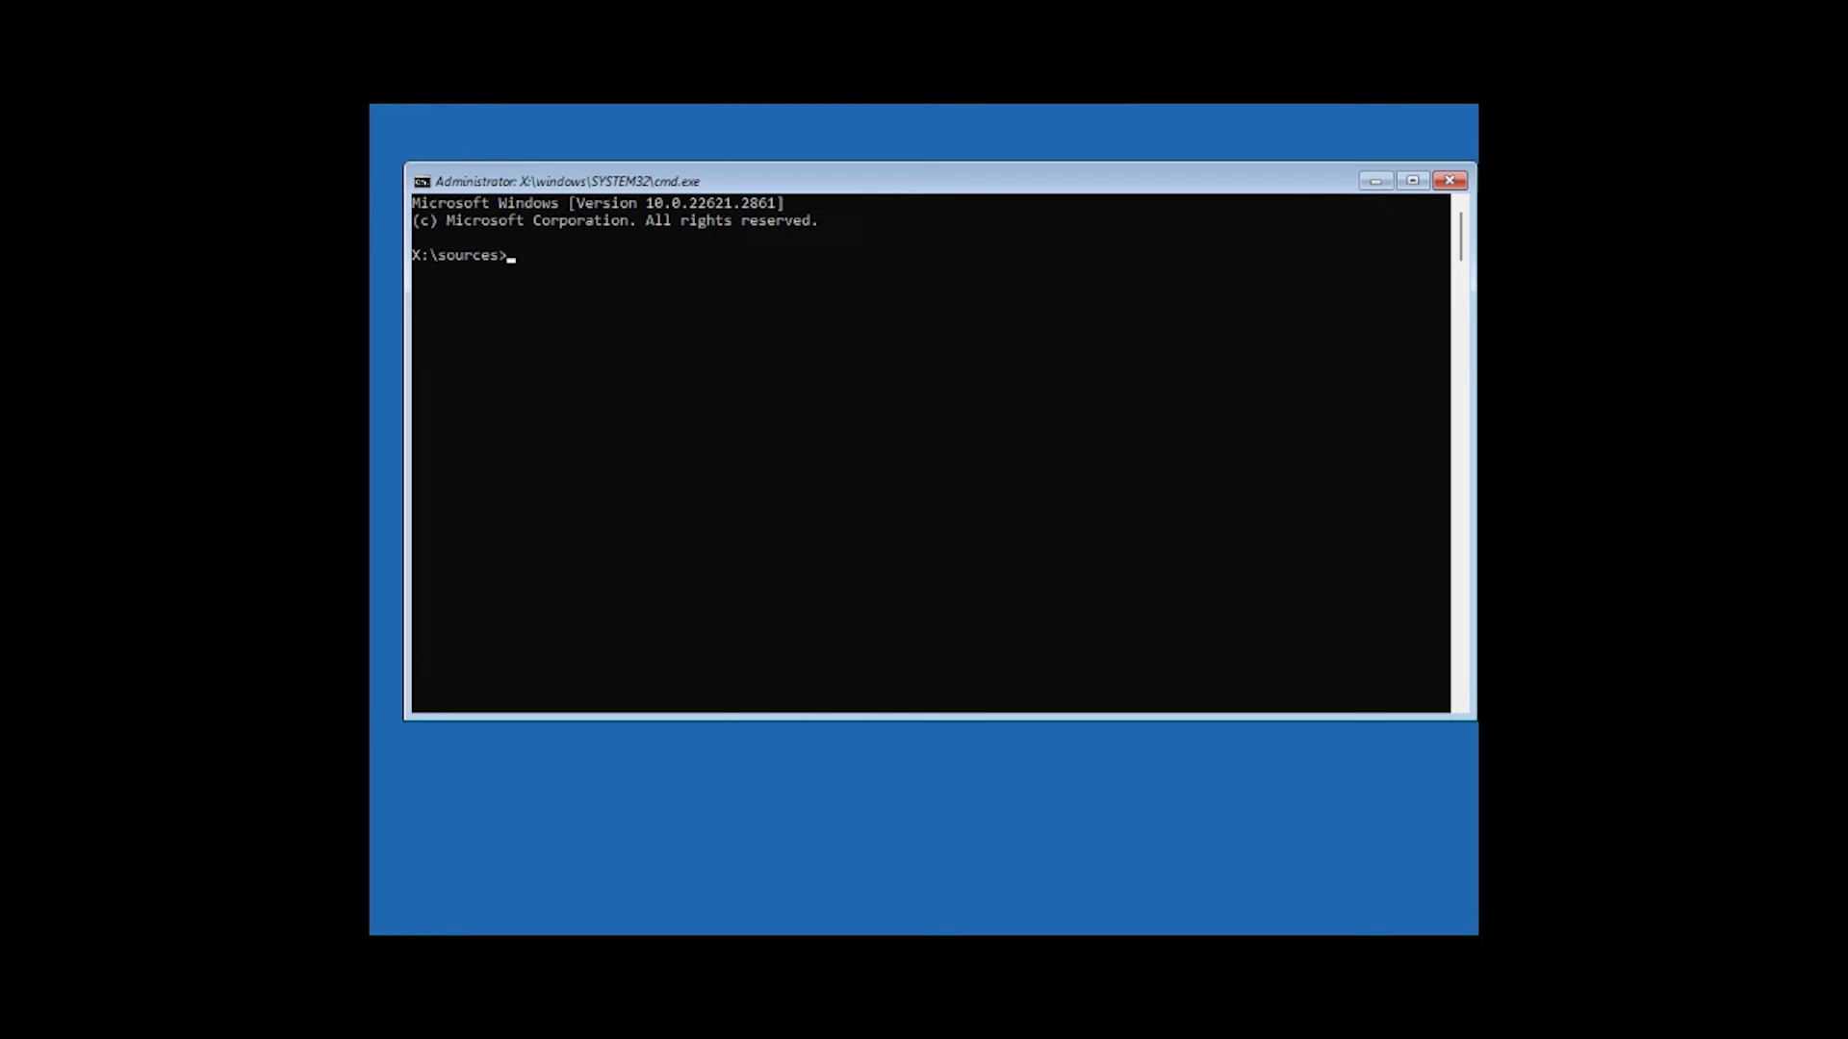
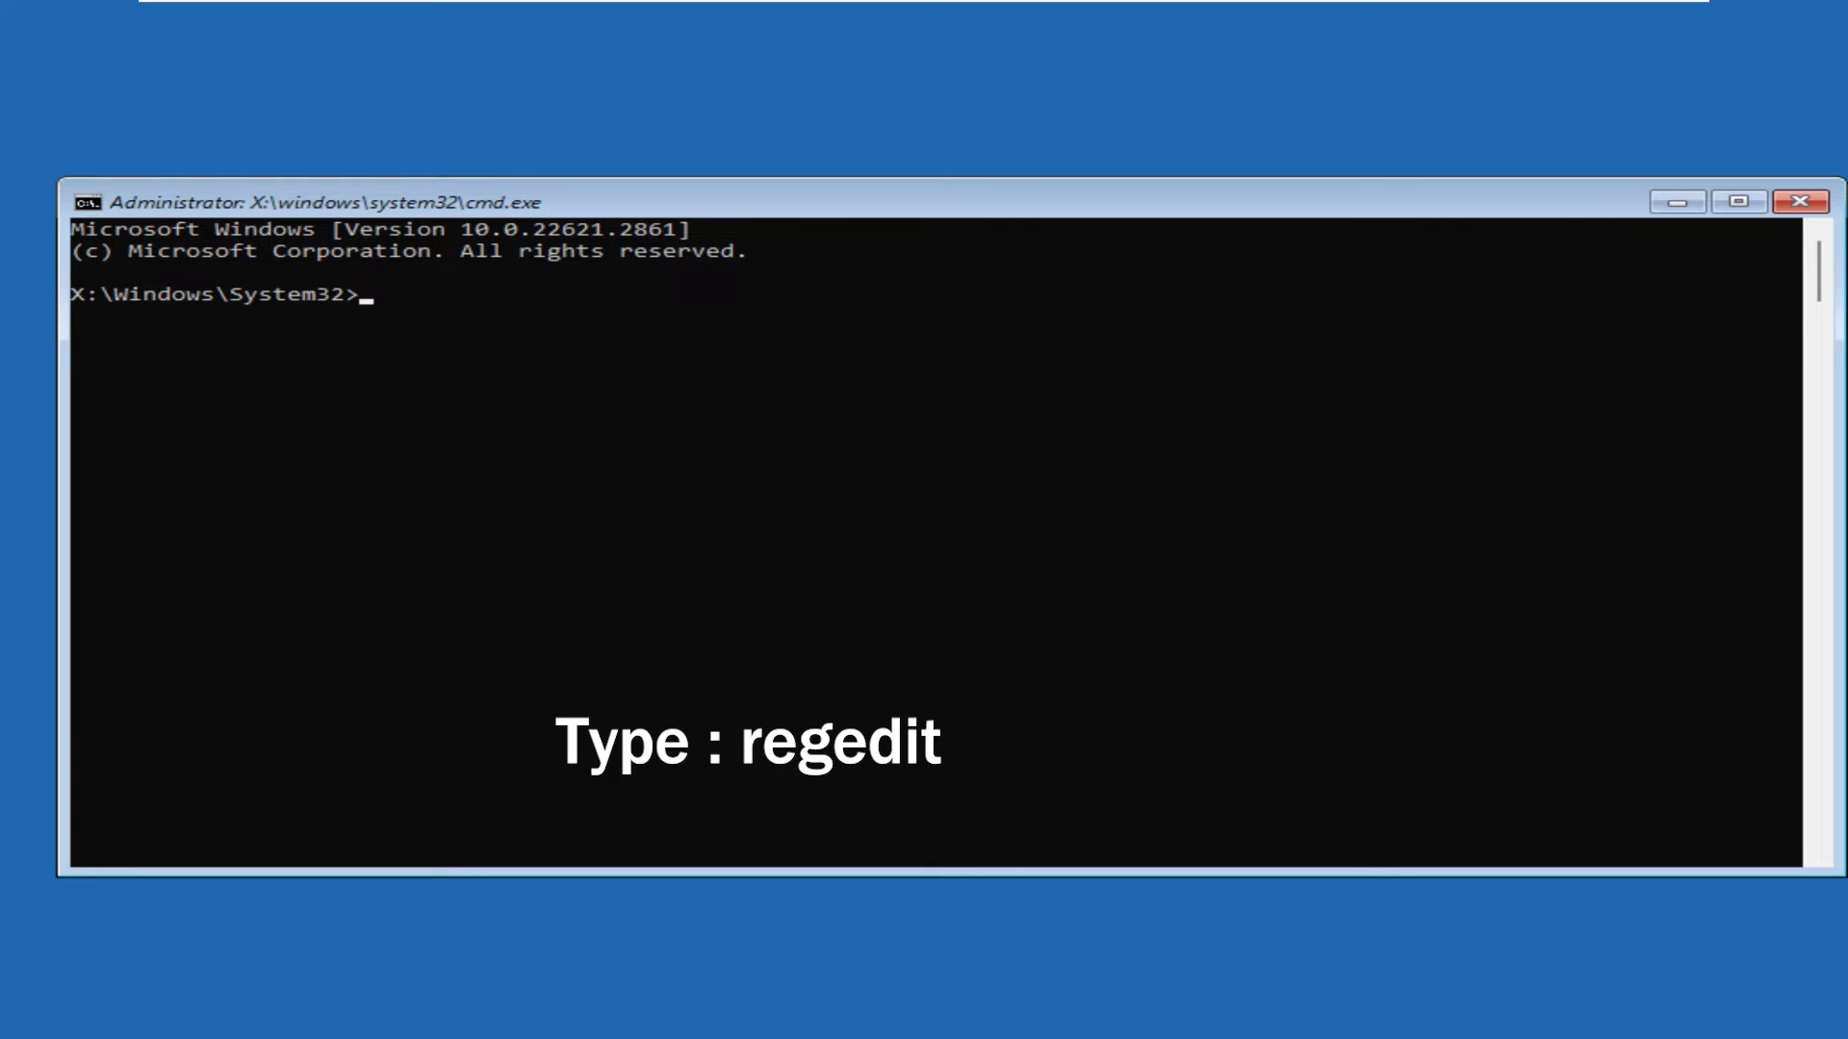
Enter the regedit command at the X:\Windows\System32 prompt without running it.
text(regedit)
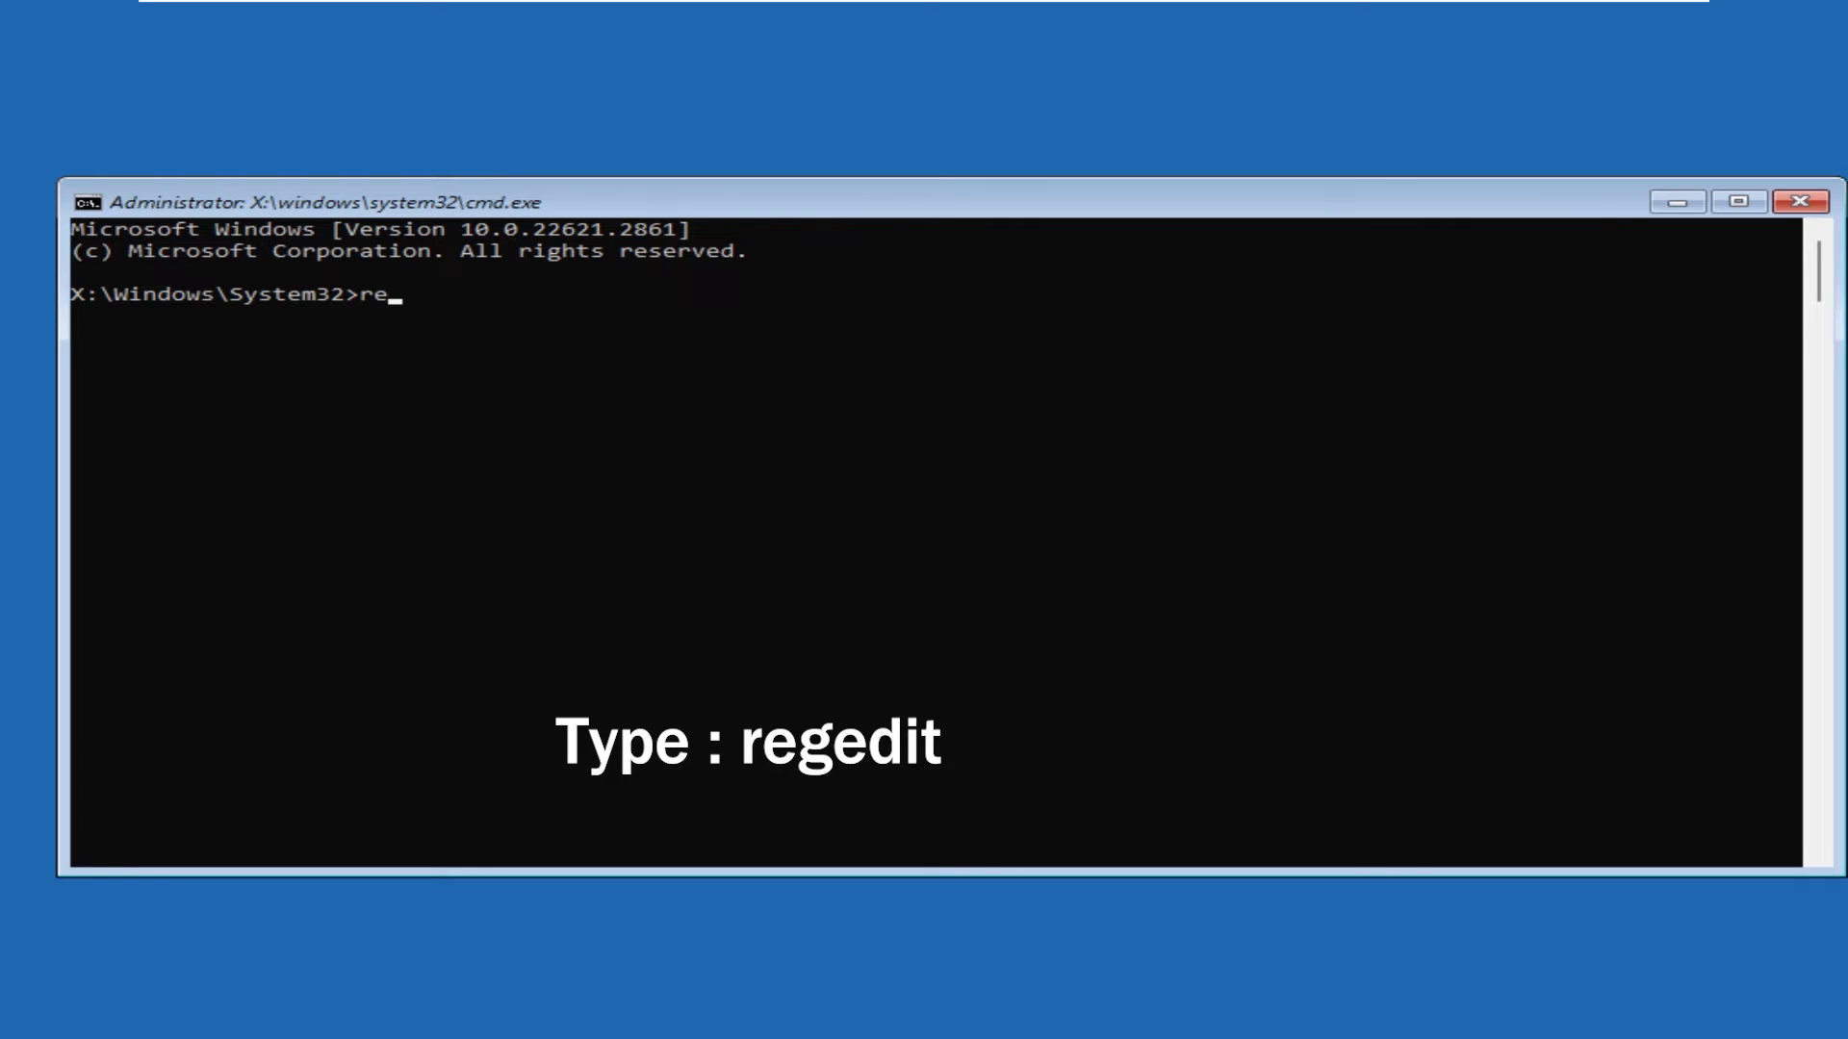
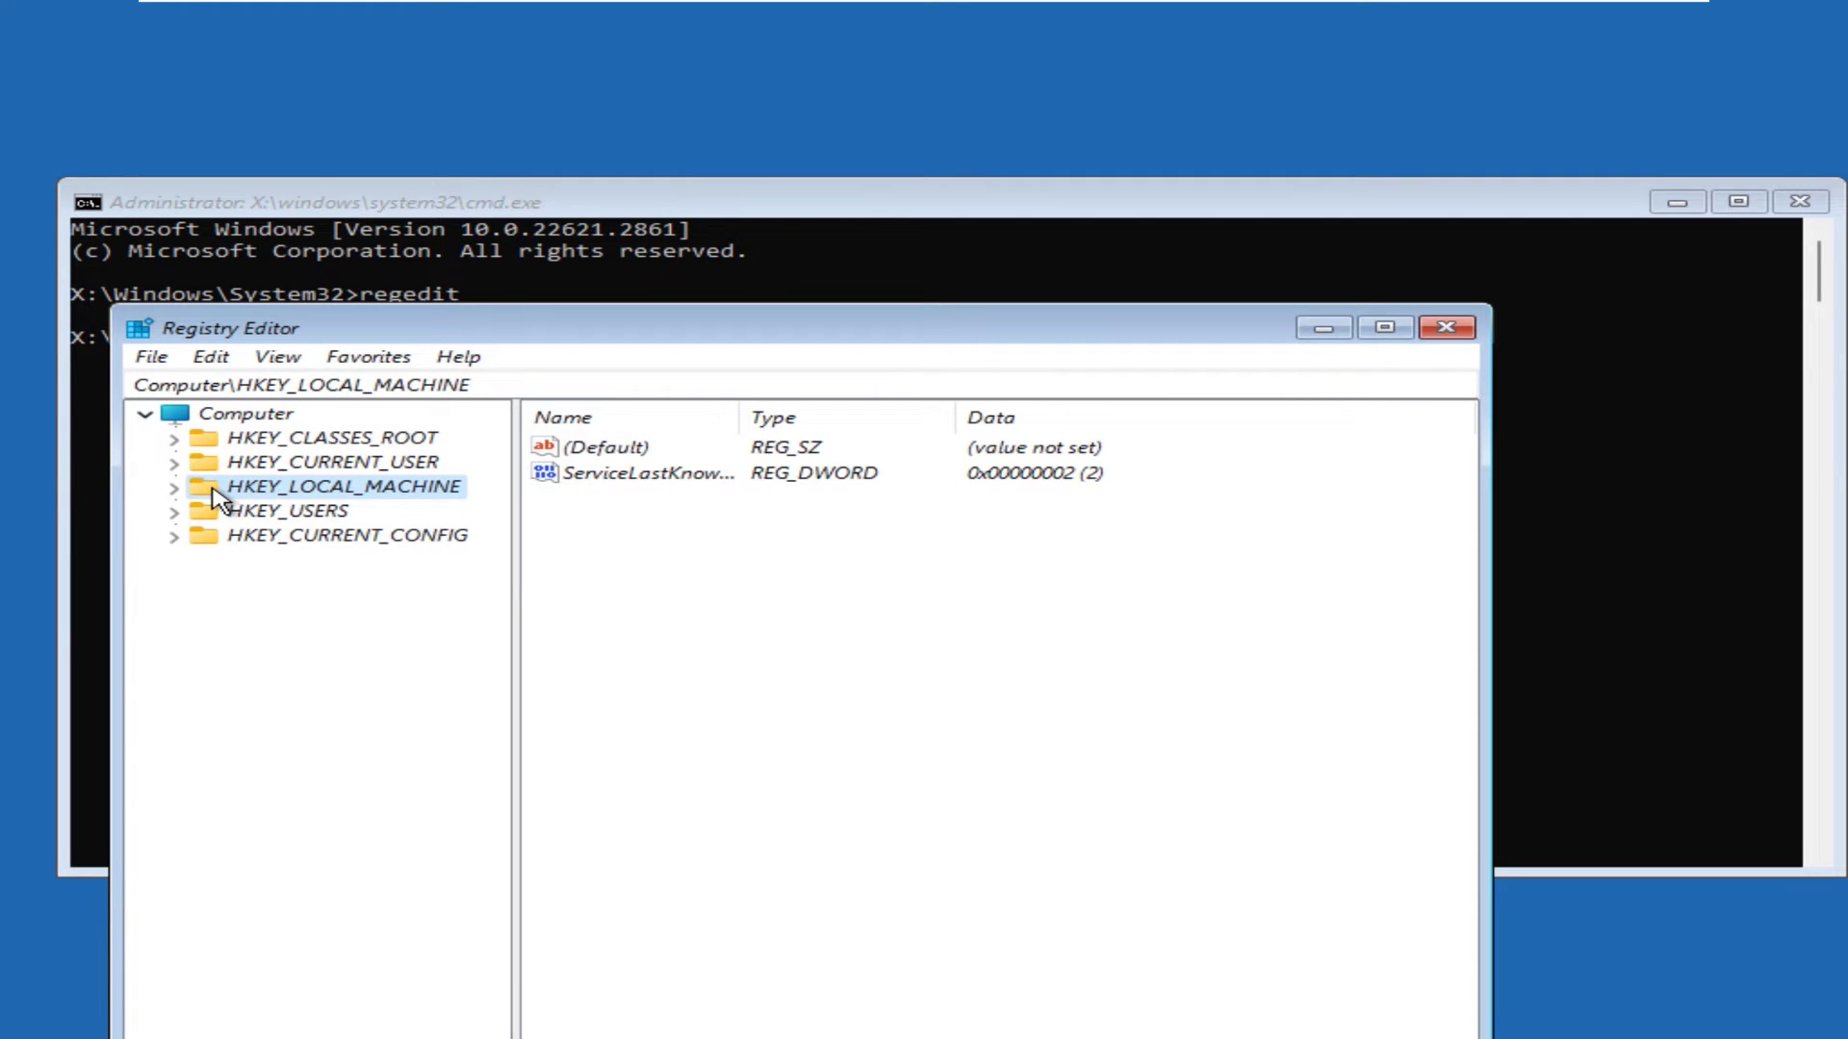
With HKEY_LOCAL_MACHINE selected, bring up the Registry Editor File menu to reach Load Hive.
click(149, 359)
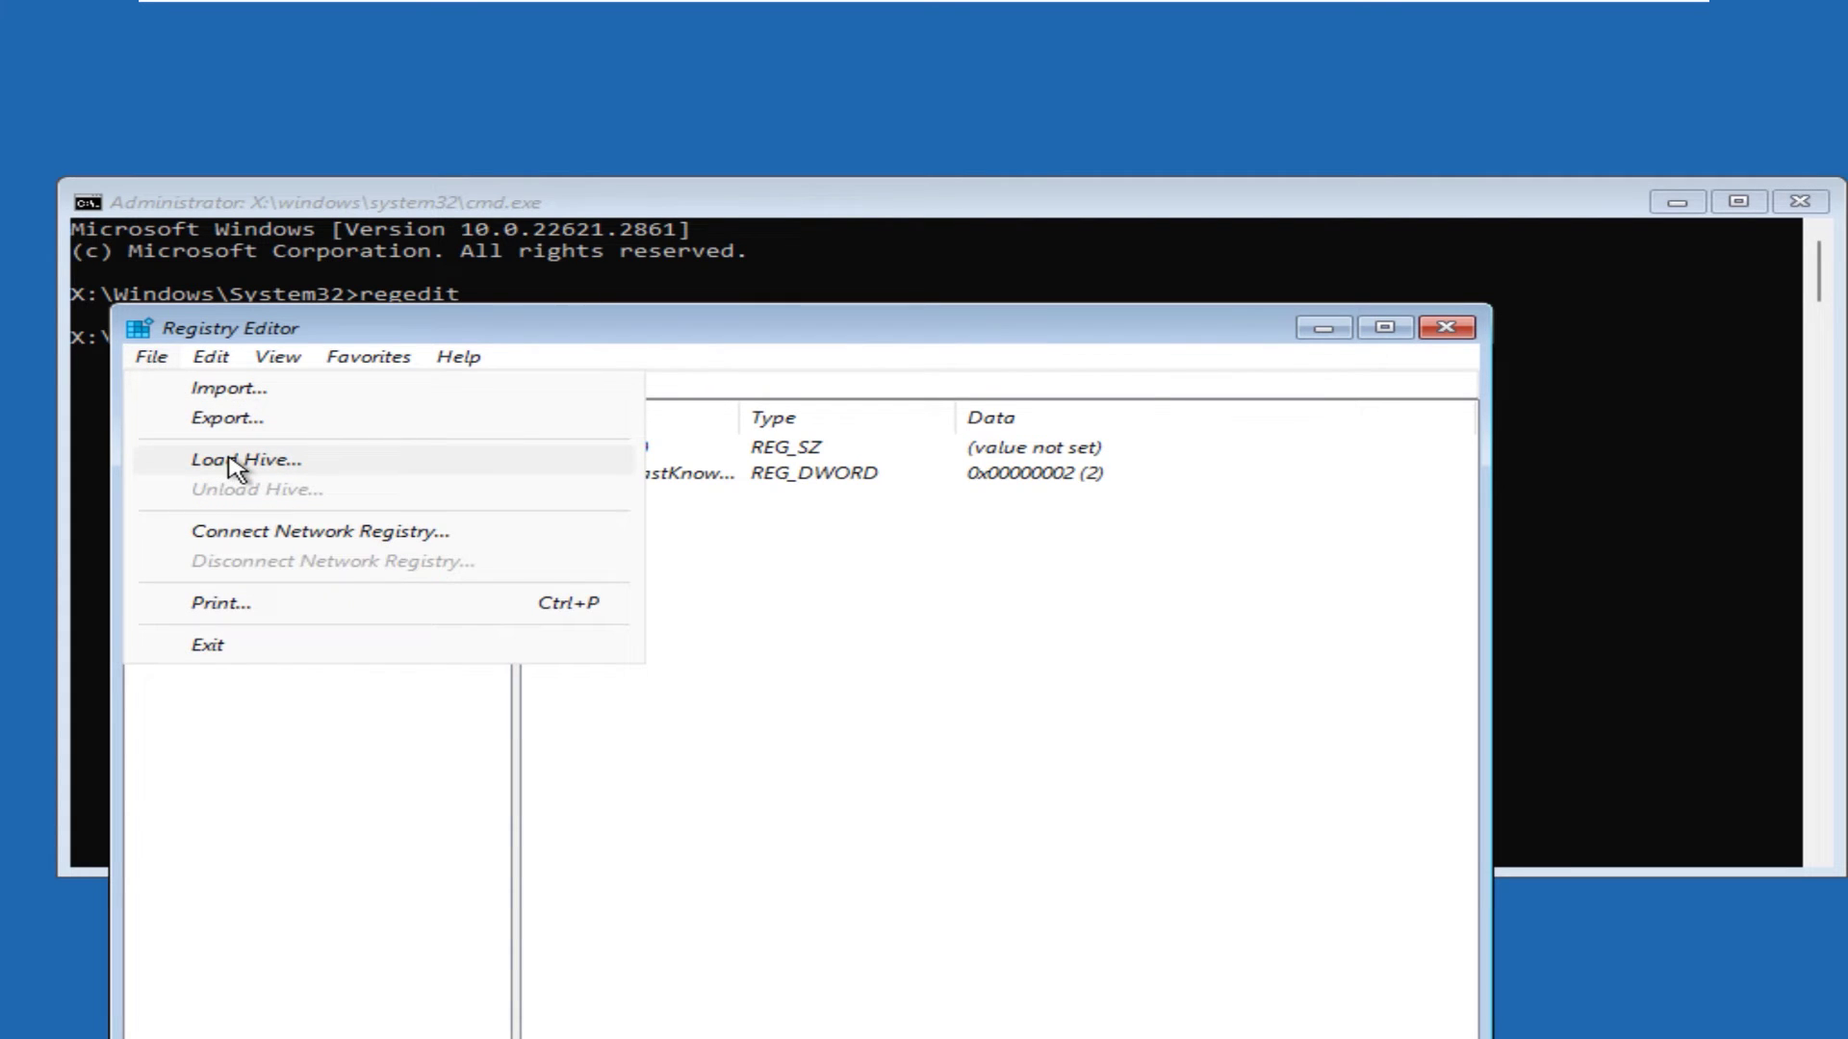
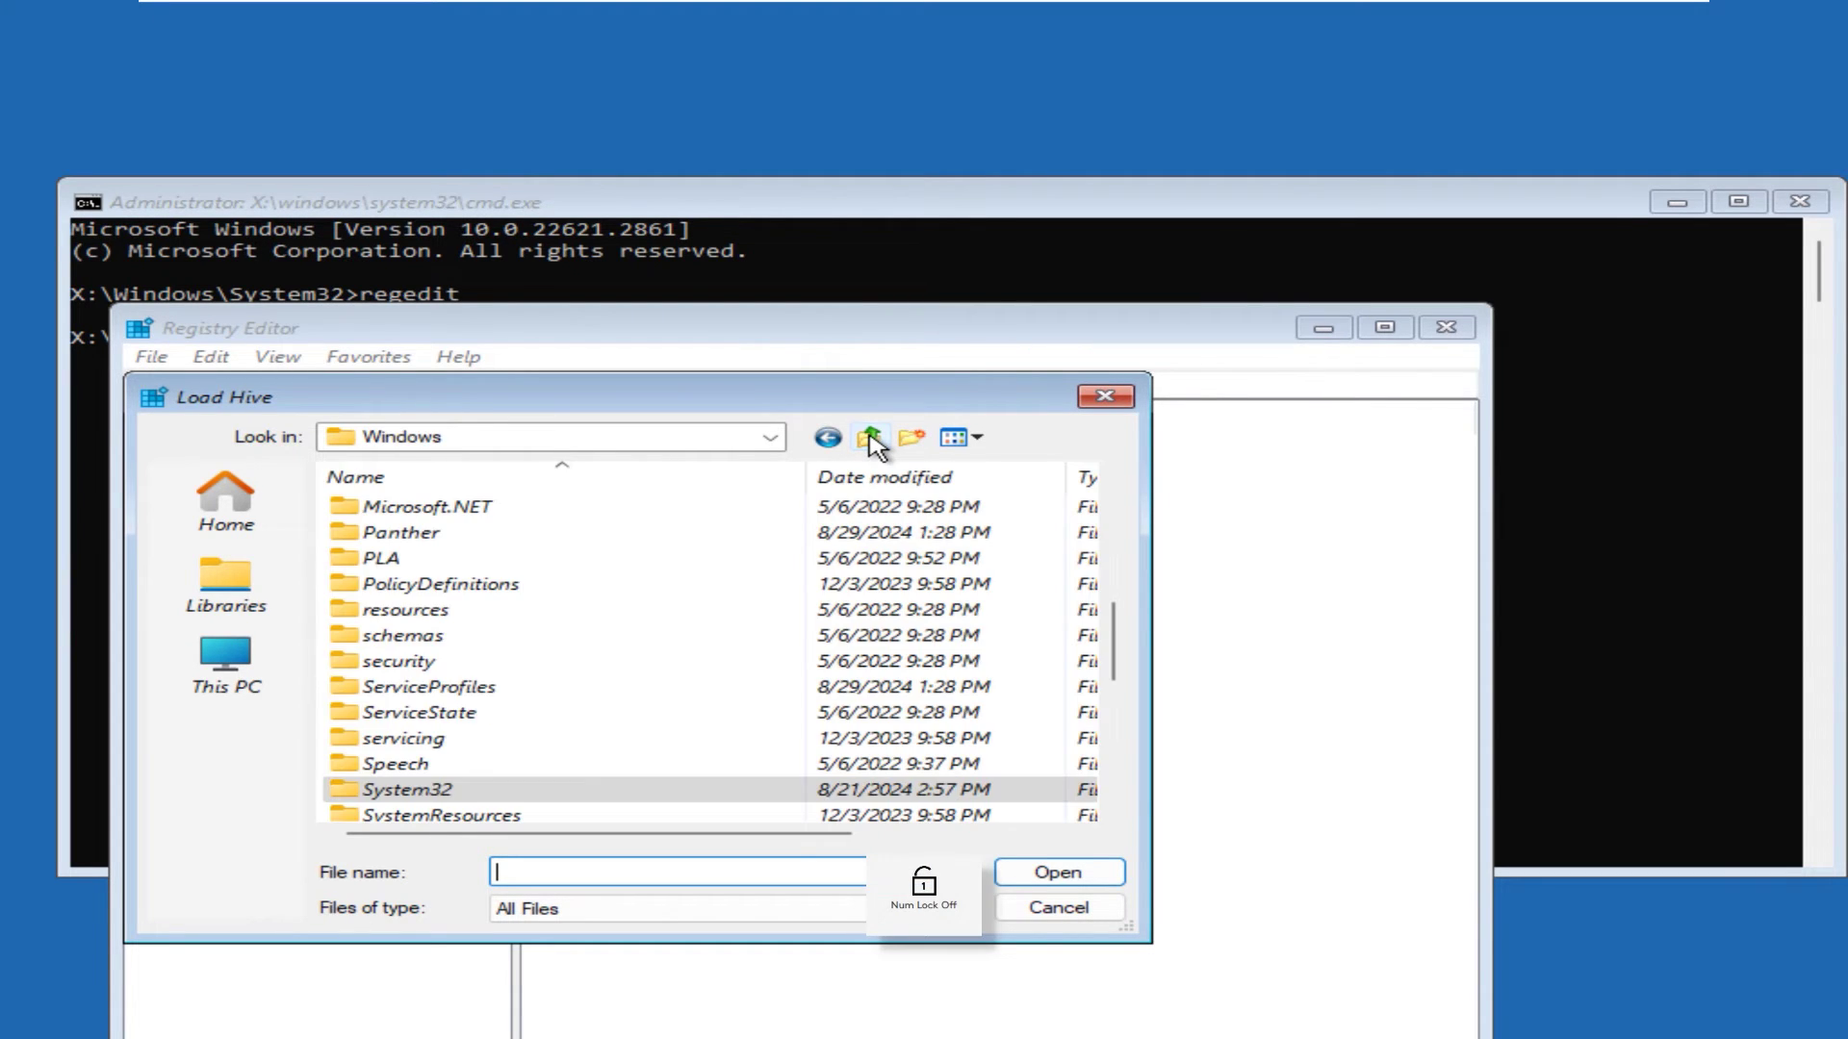
Go up from X:\Windows through Boot (X:) to This PC to list all five drives.
click(871, 439)
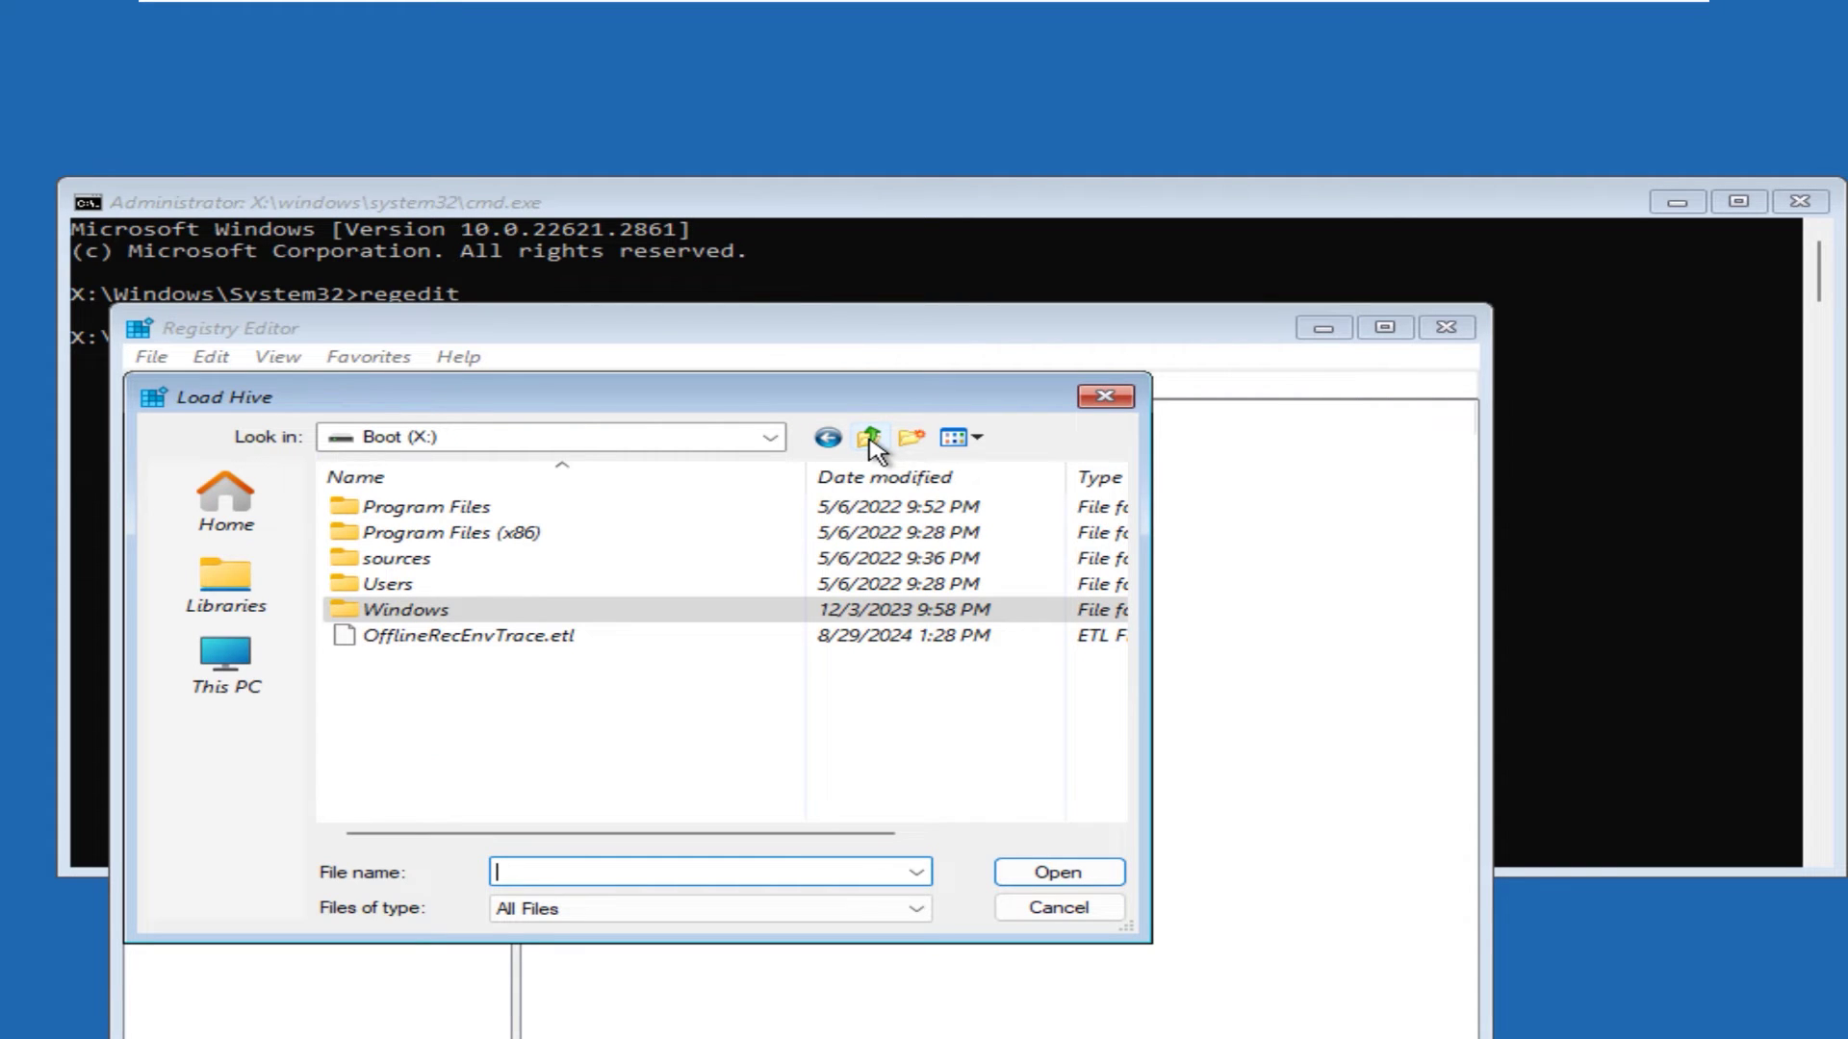
click(871, 439)
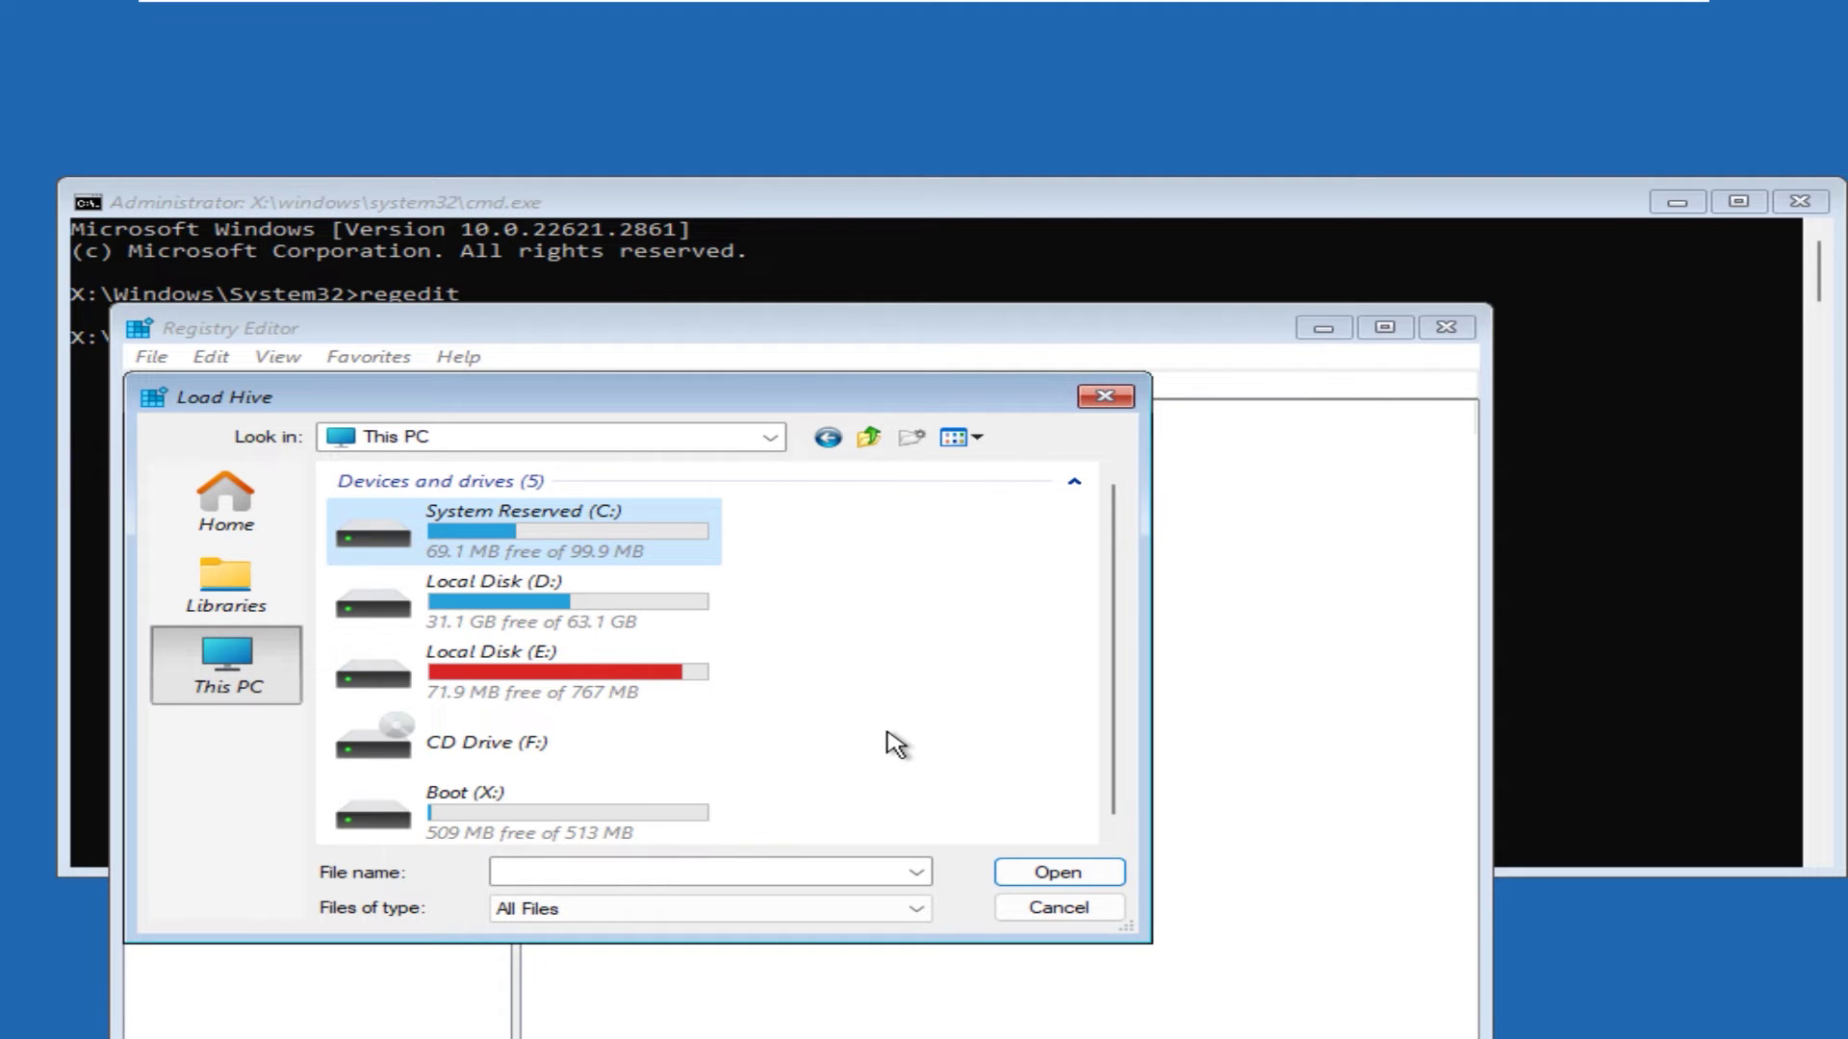
scroll(896, 744, down, 1)
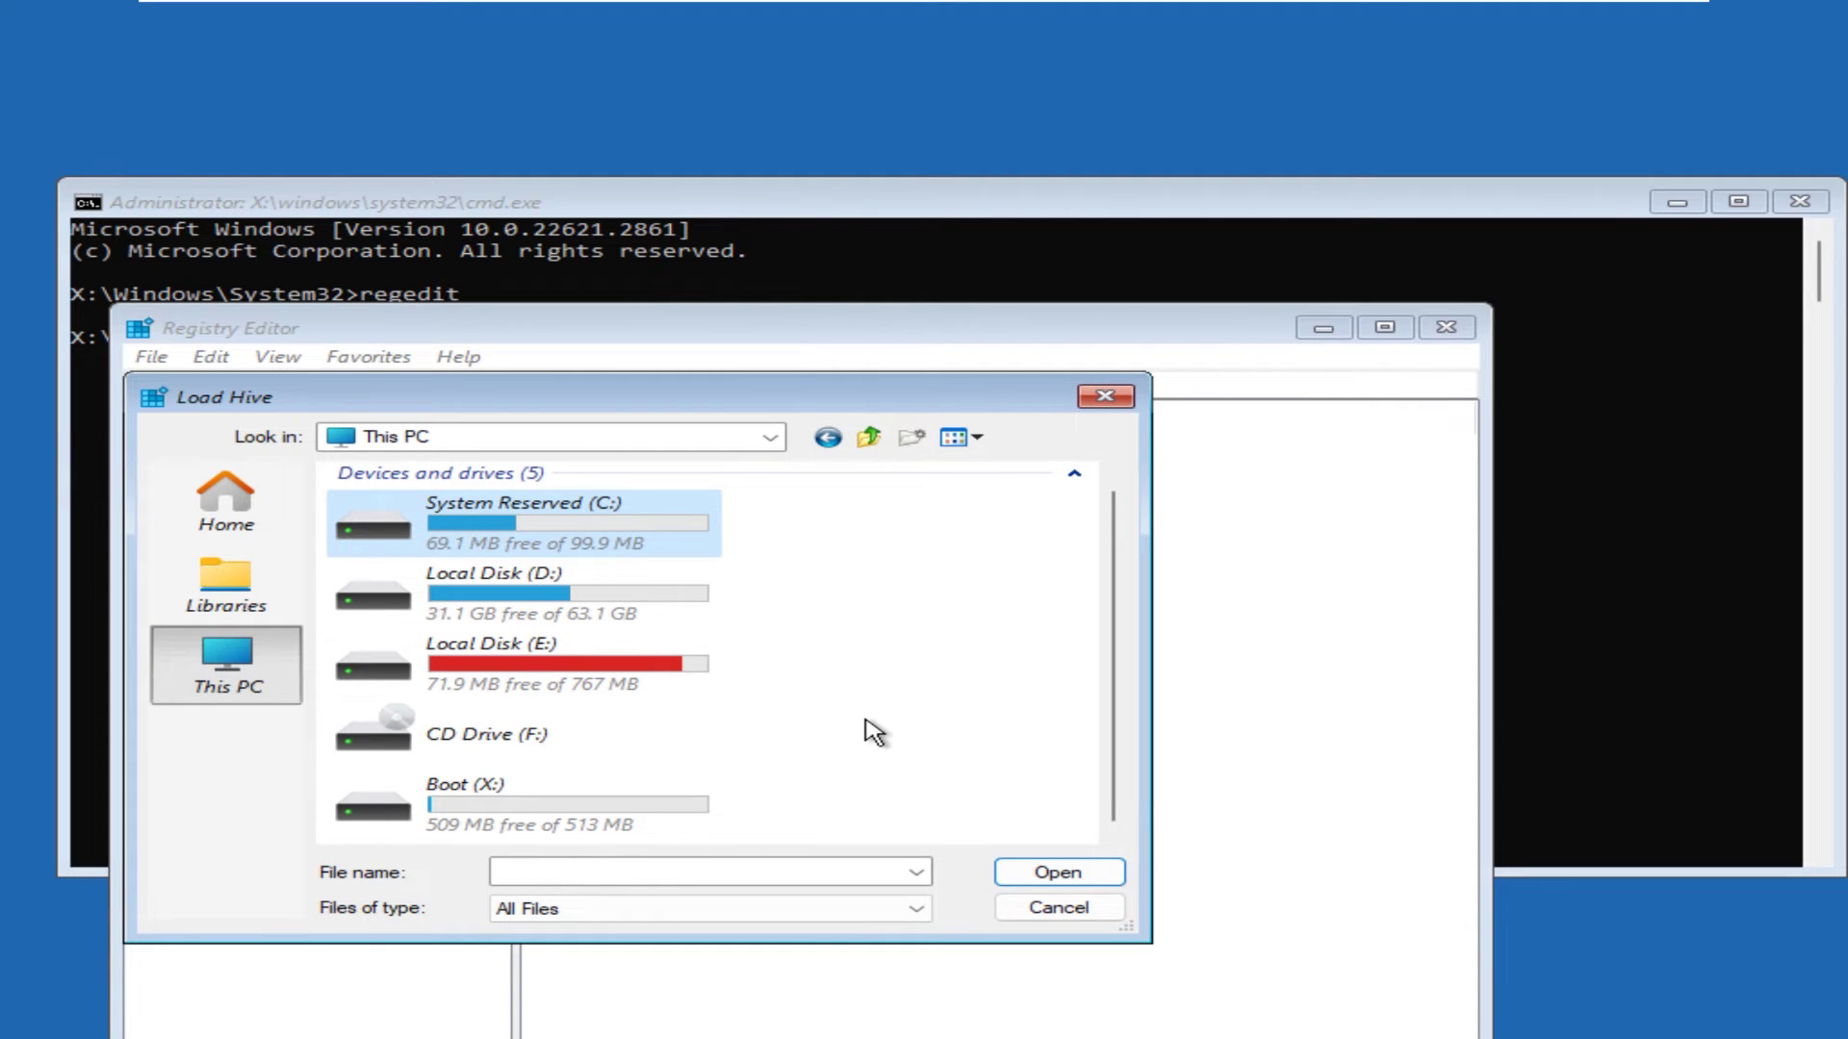
scroll(874, 733, up, 1)
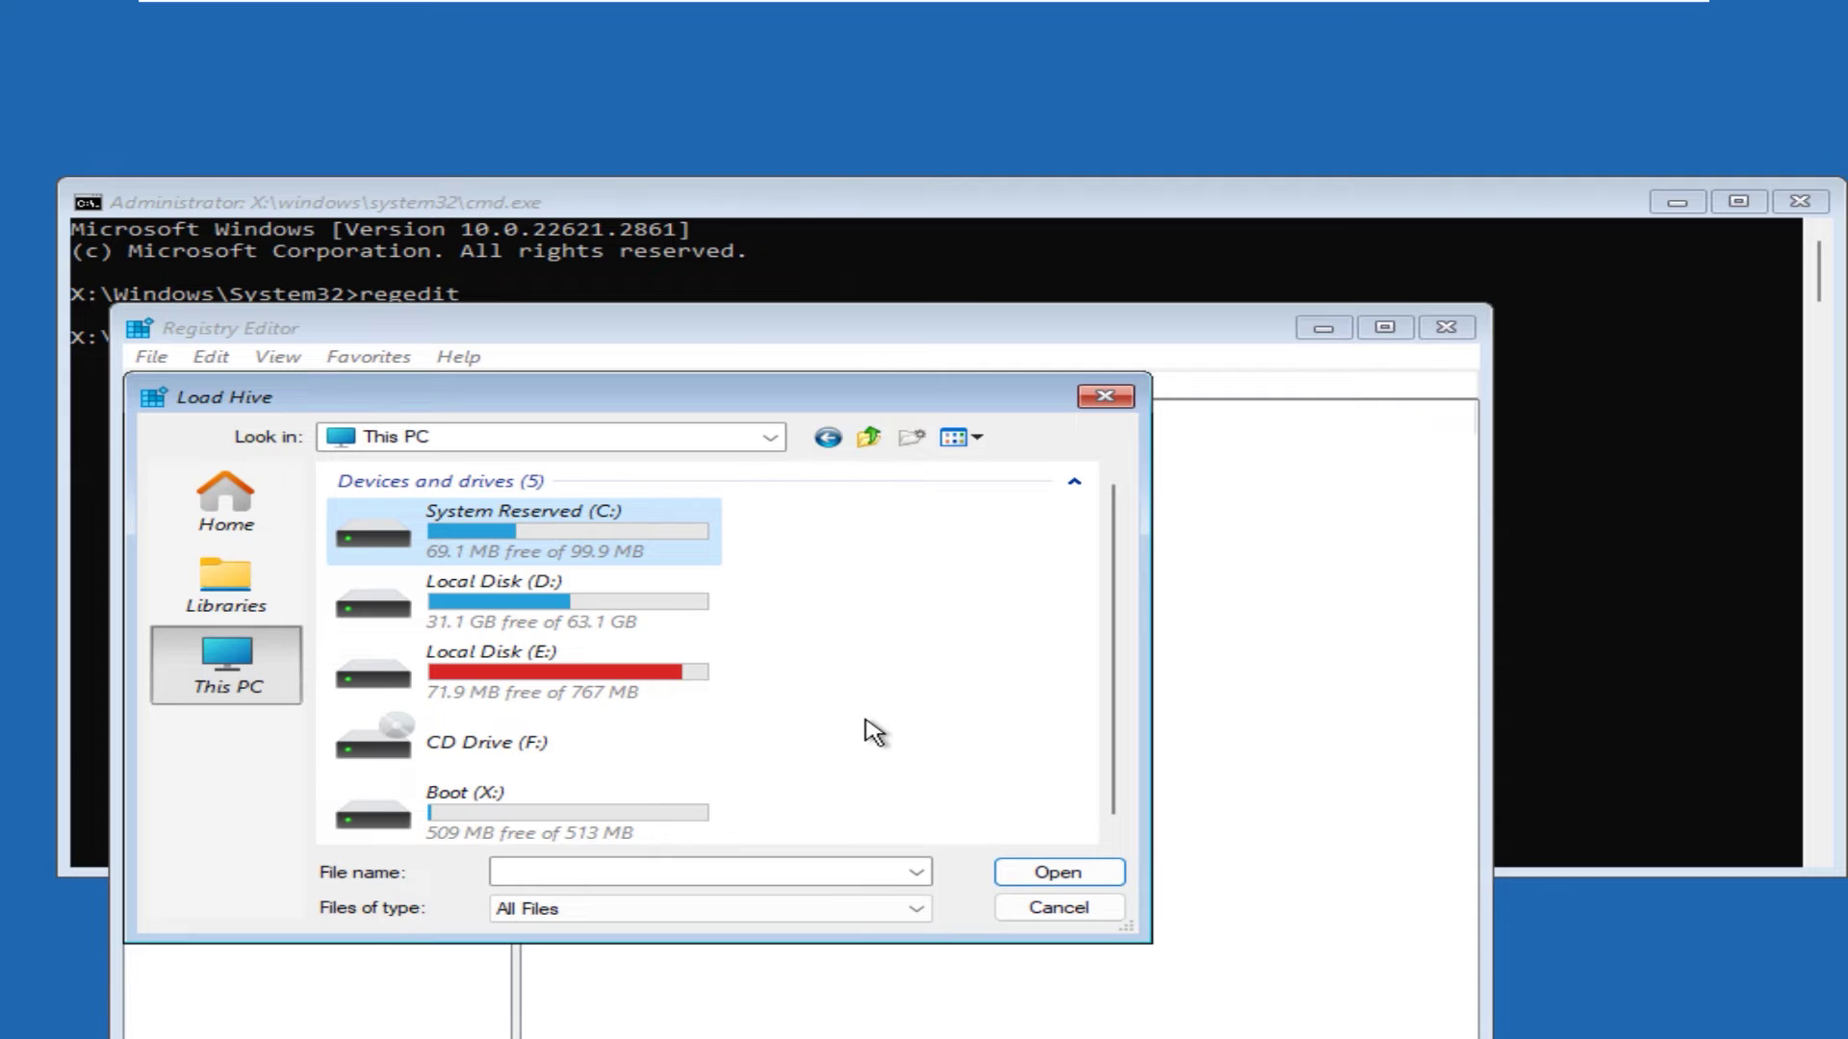
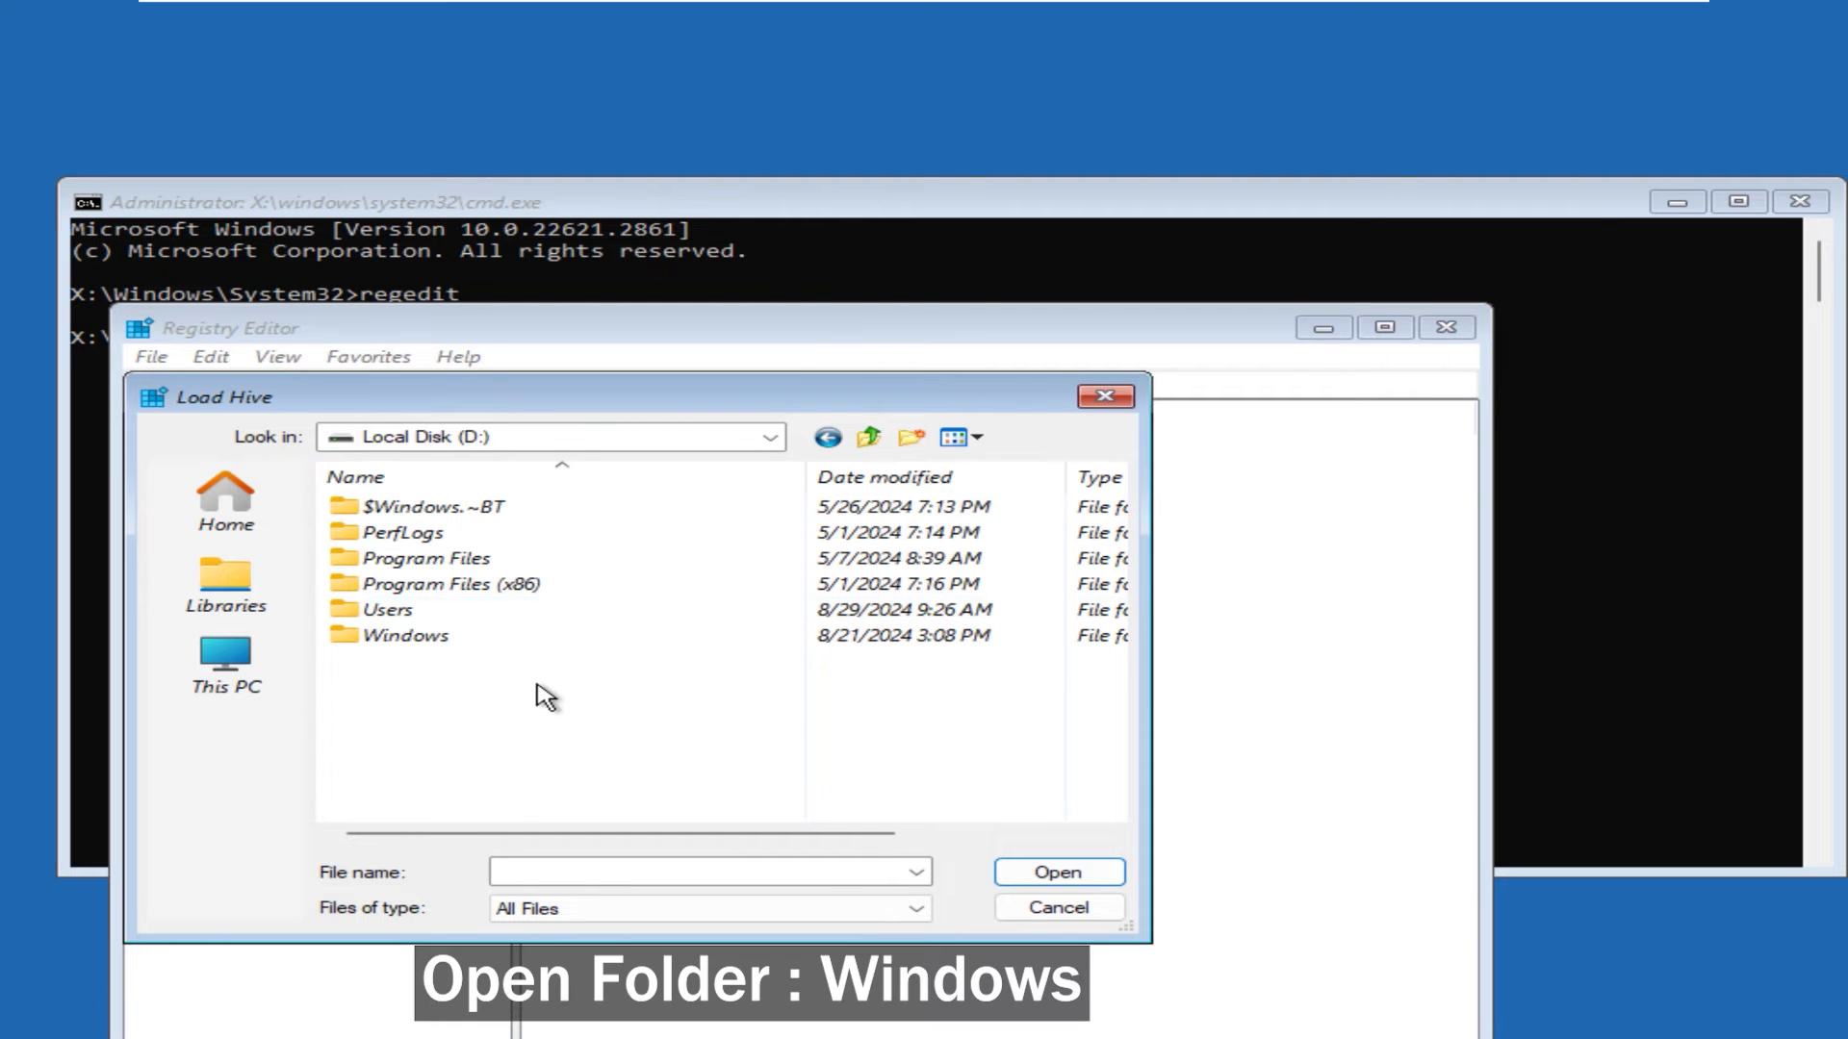
In the Load Hive dialog, go from D:\ into Windows and then System32 to reach the config folder.
double_click(346, 640)
scroll(549, 607, down, 5)
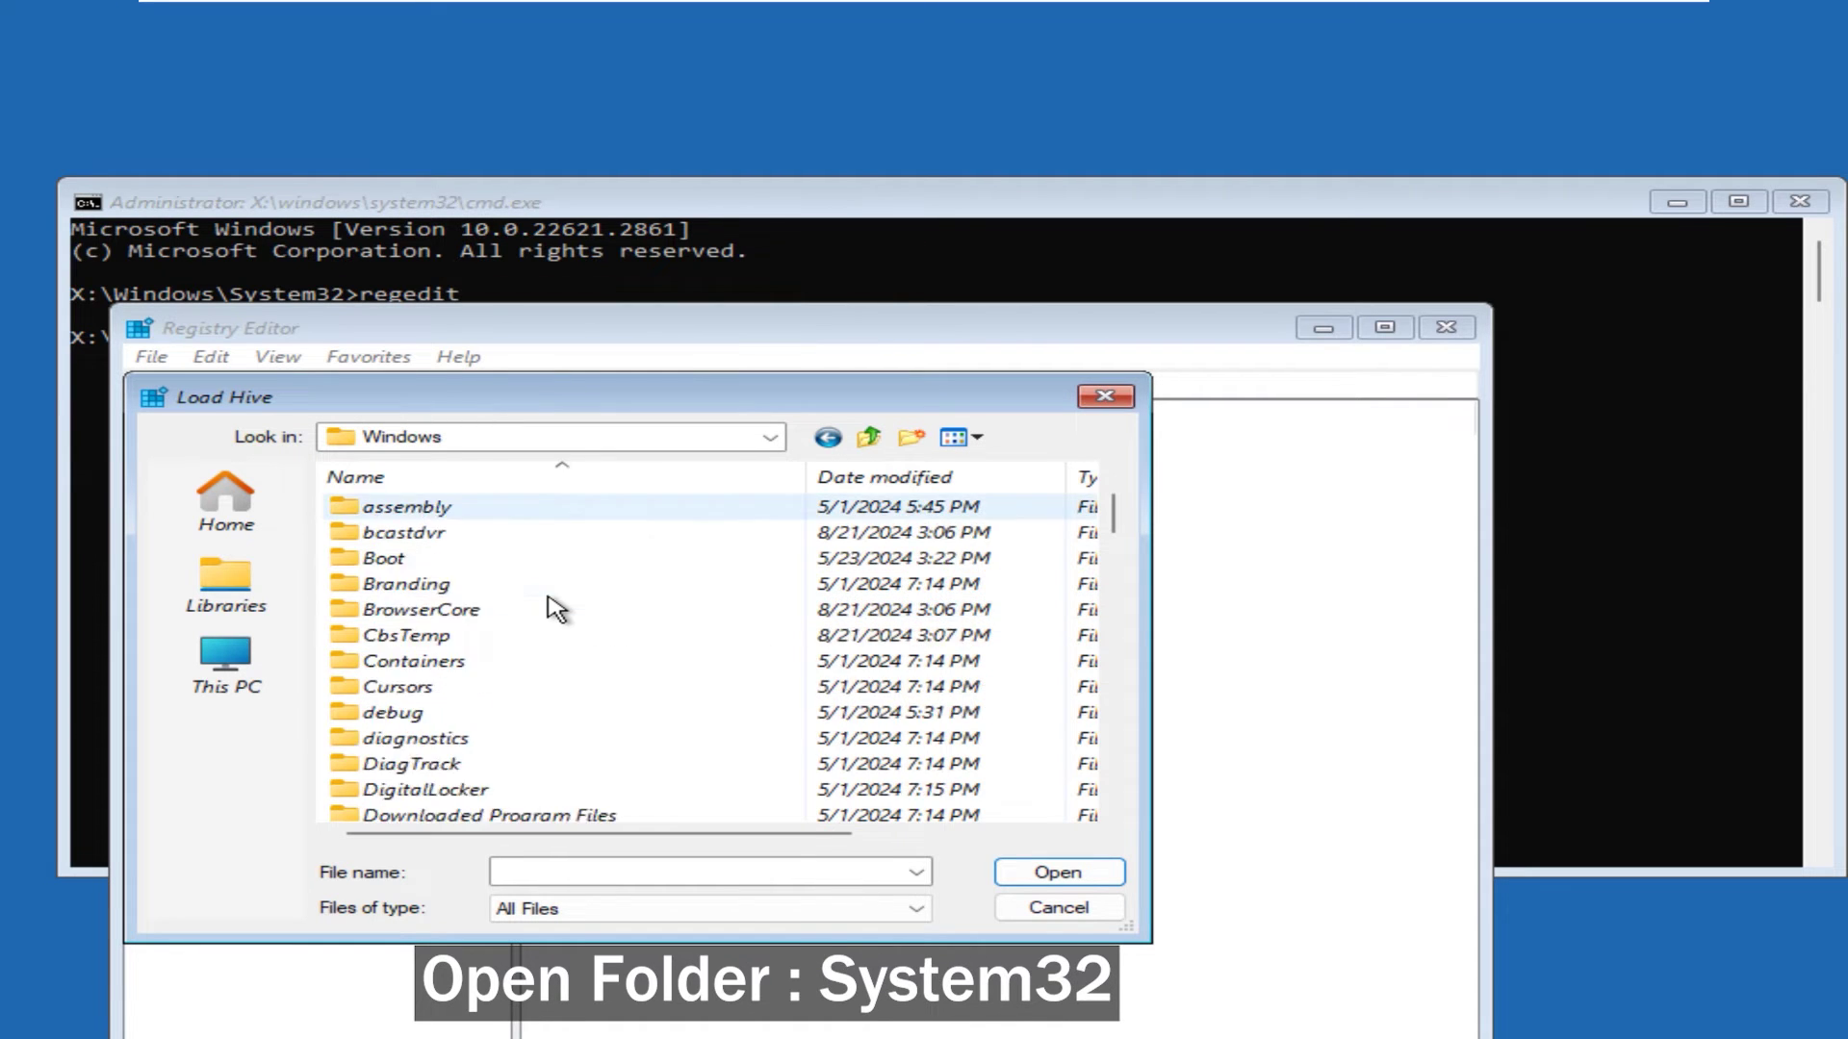
scroll(556, 609, down, 13)
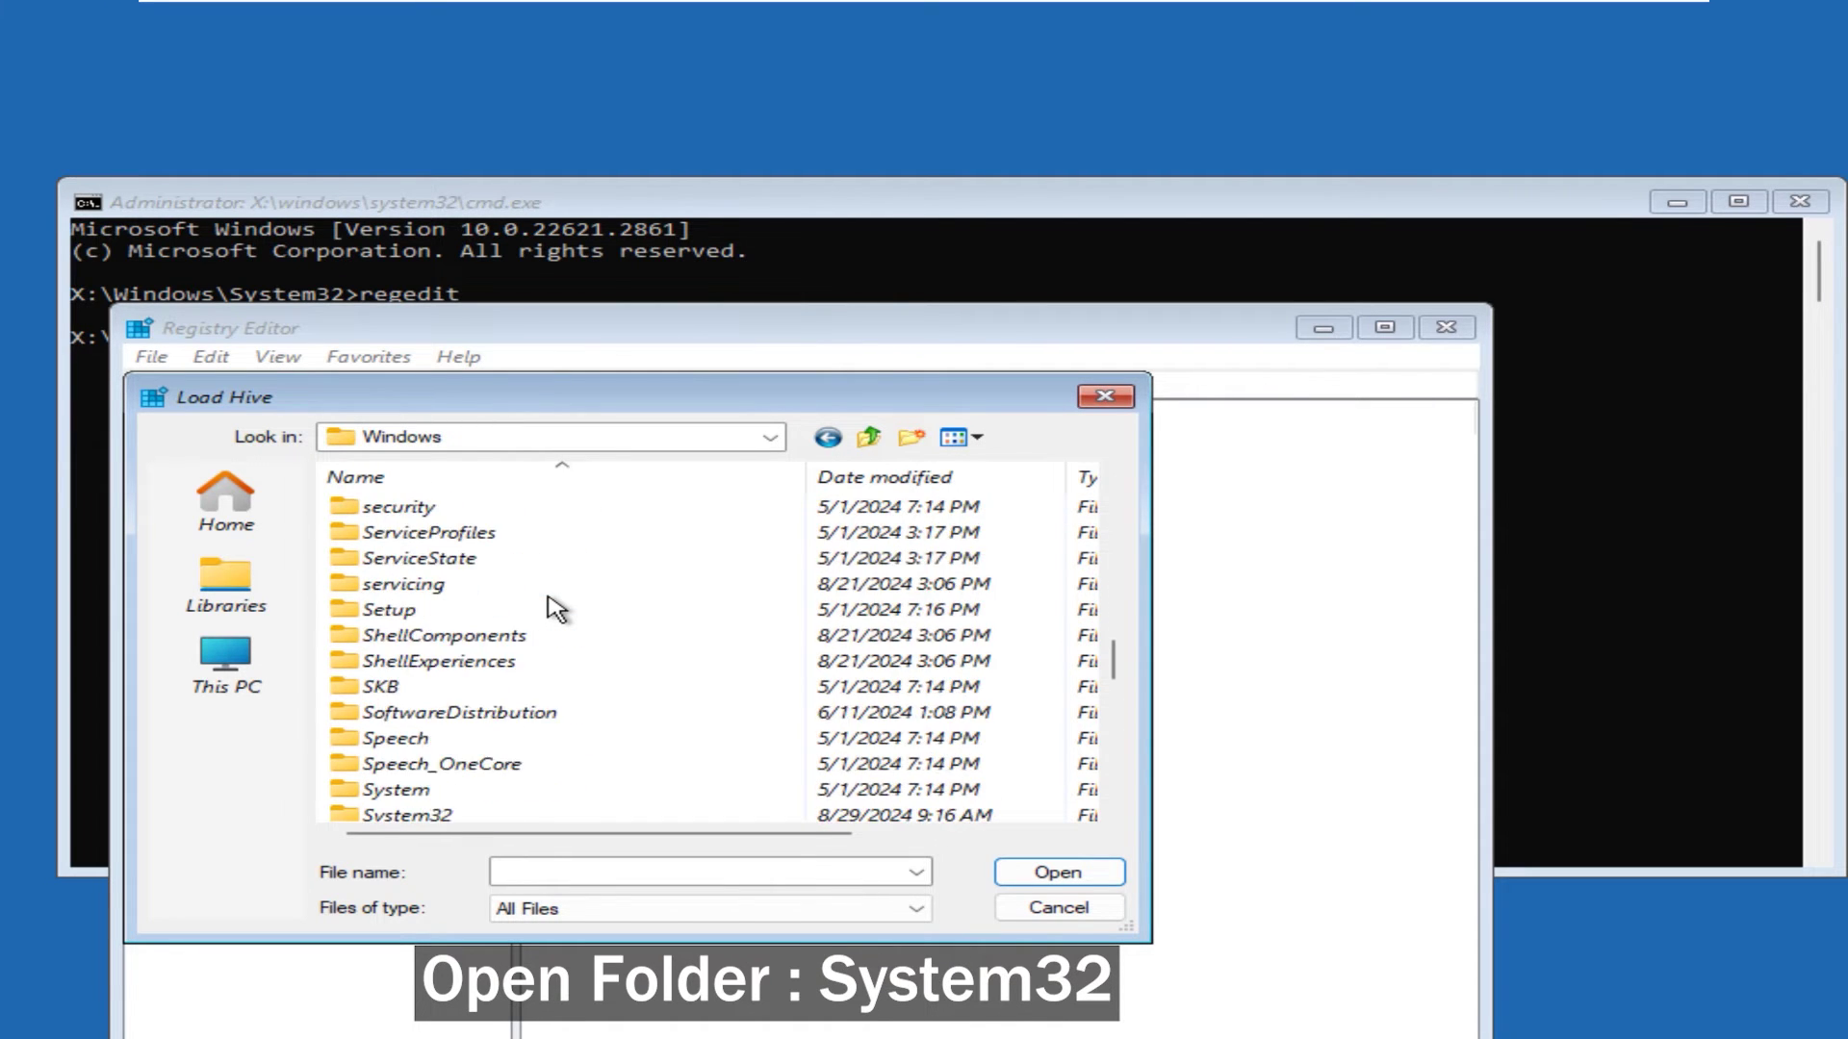
double_click(345, 743)
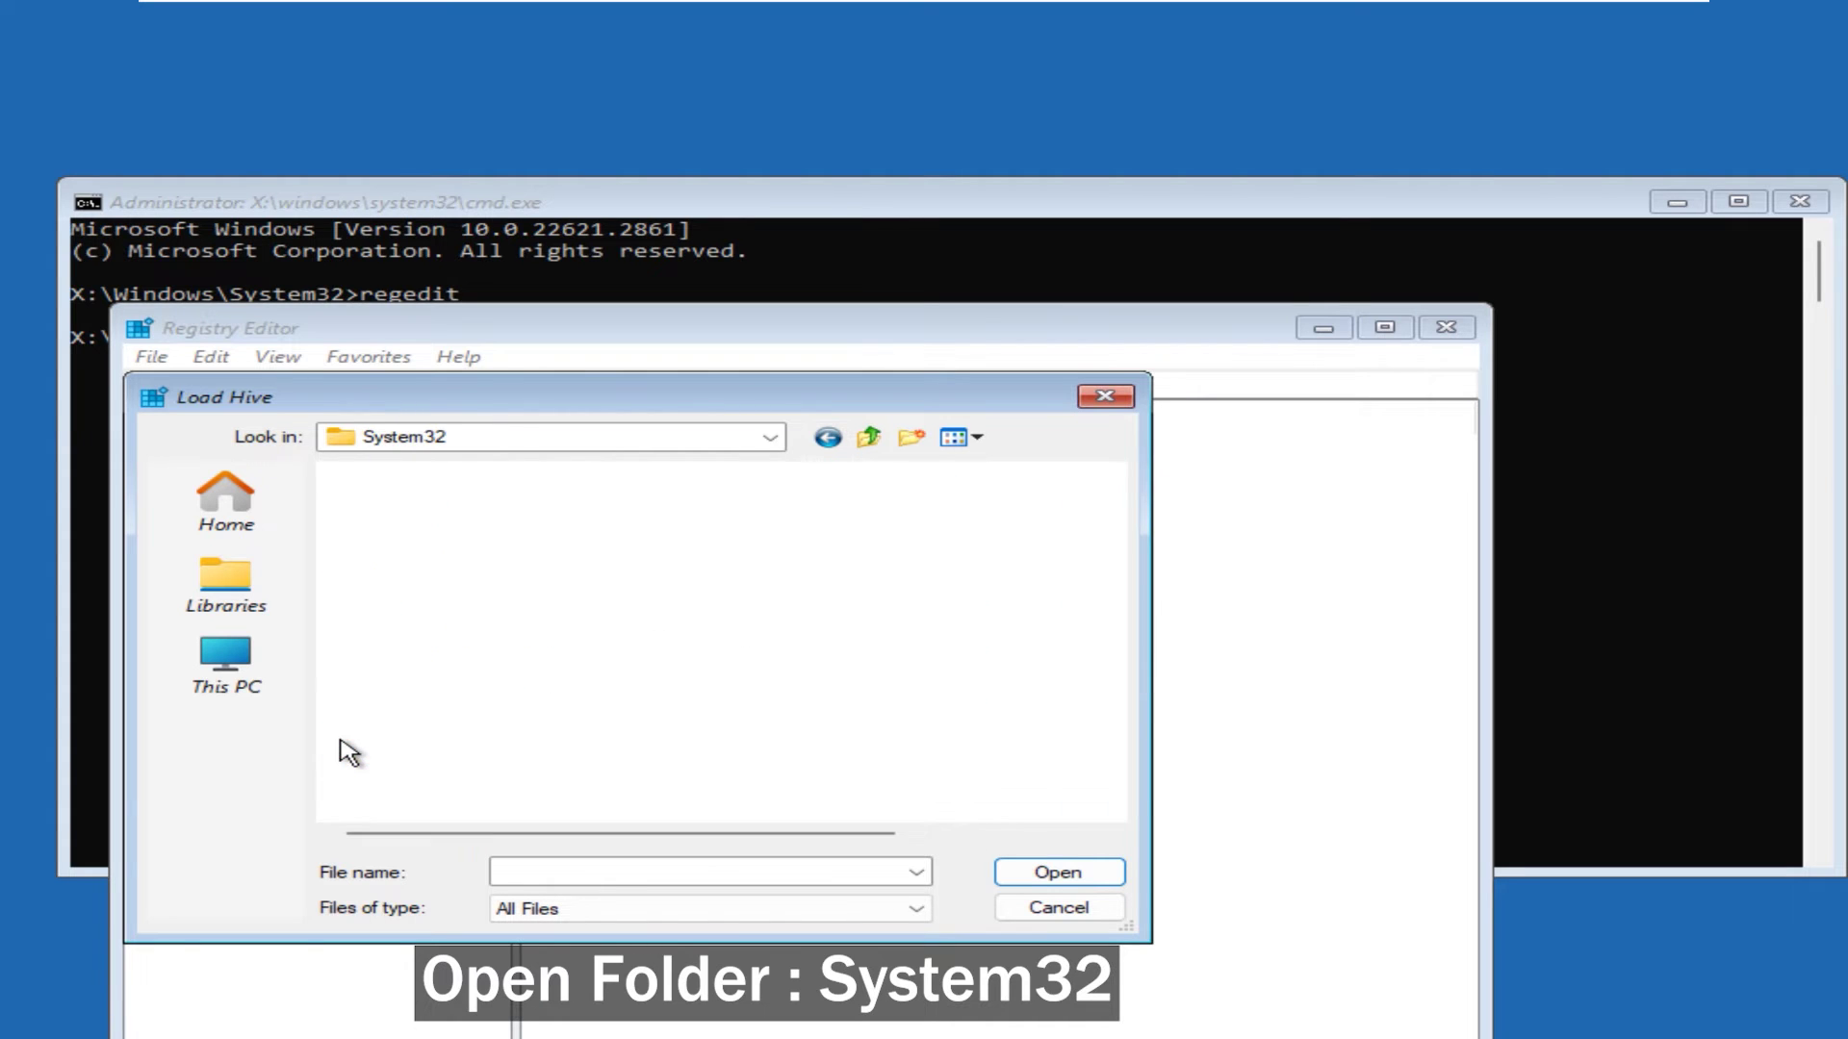
scroll(607, 598, down, 2)
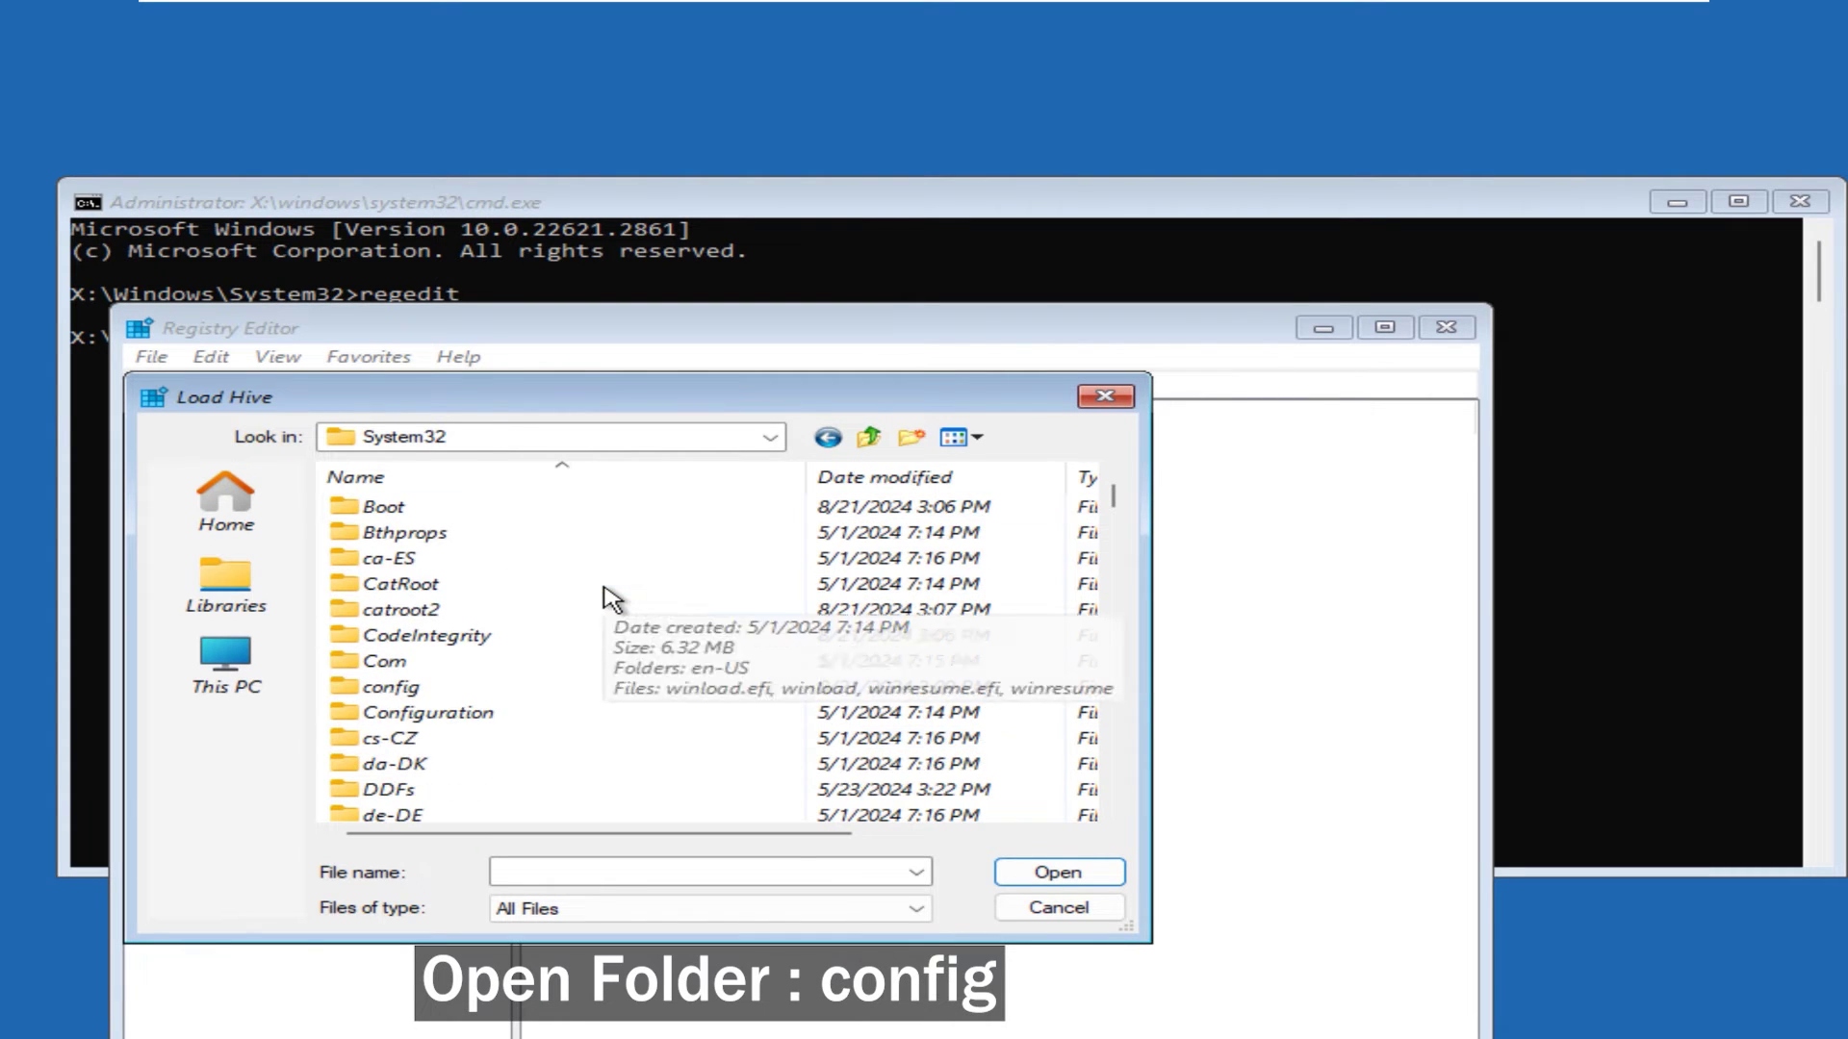
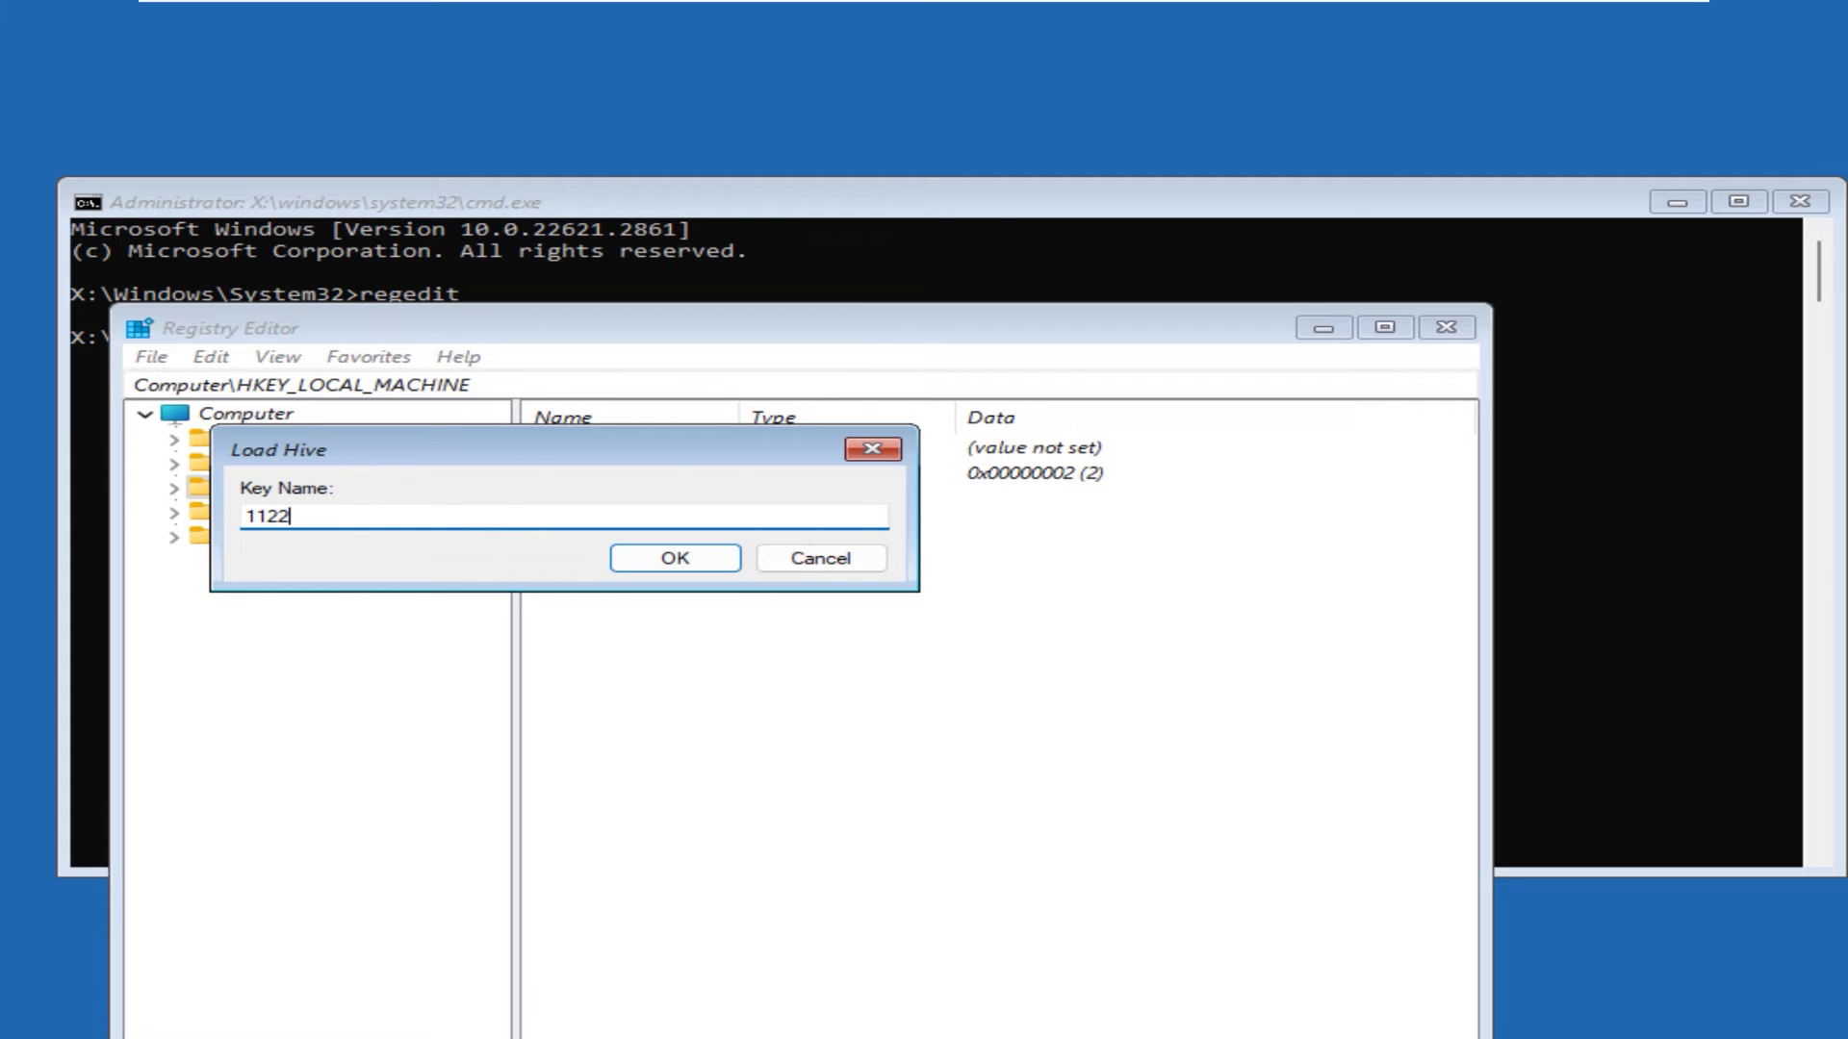
Complete the Load Hive key name as 112233 for the SYSTEM config file.
text(33)
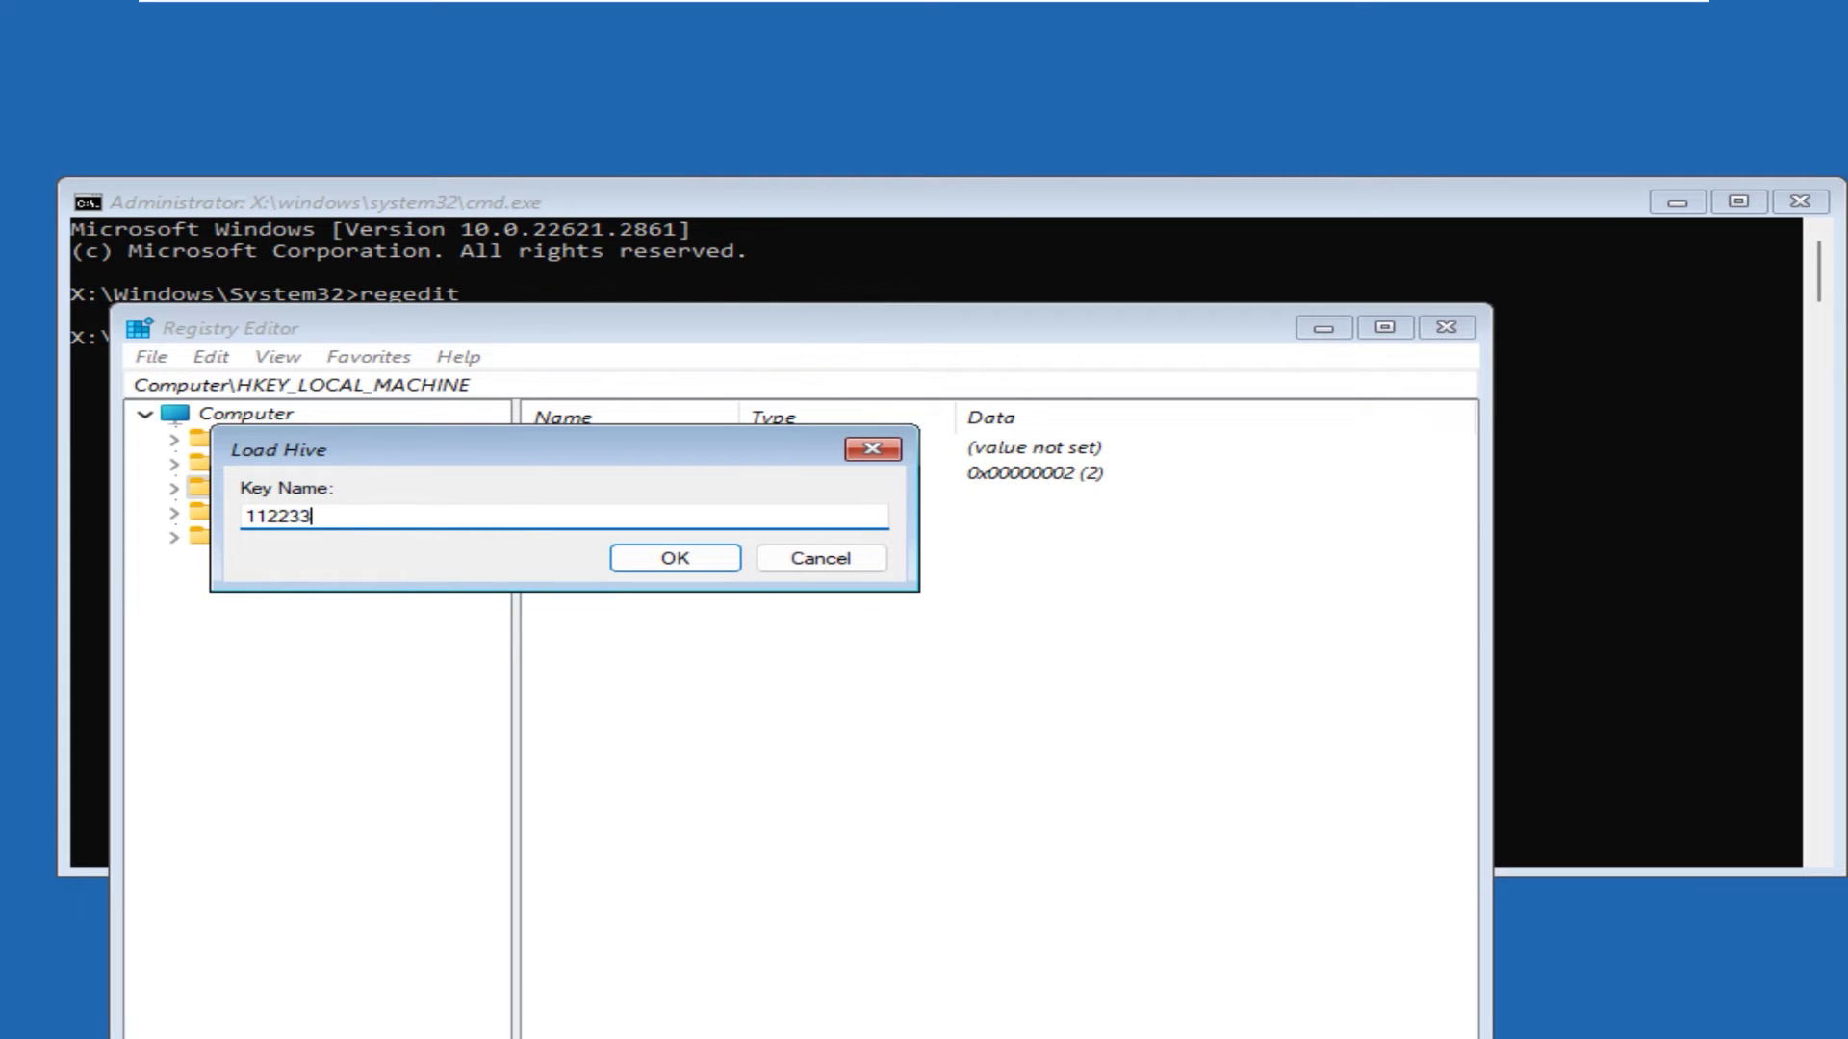
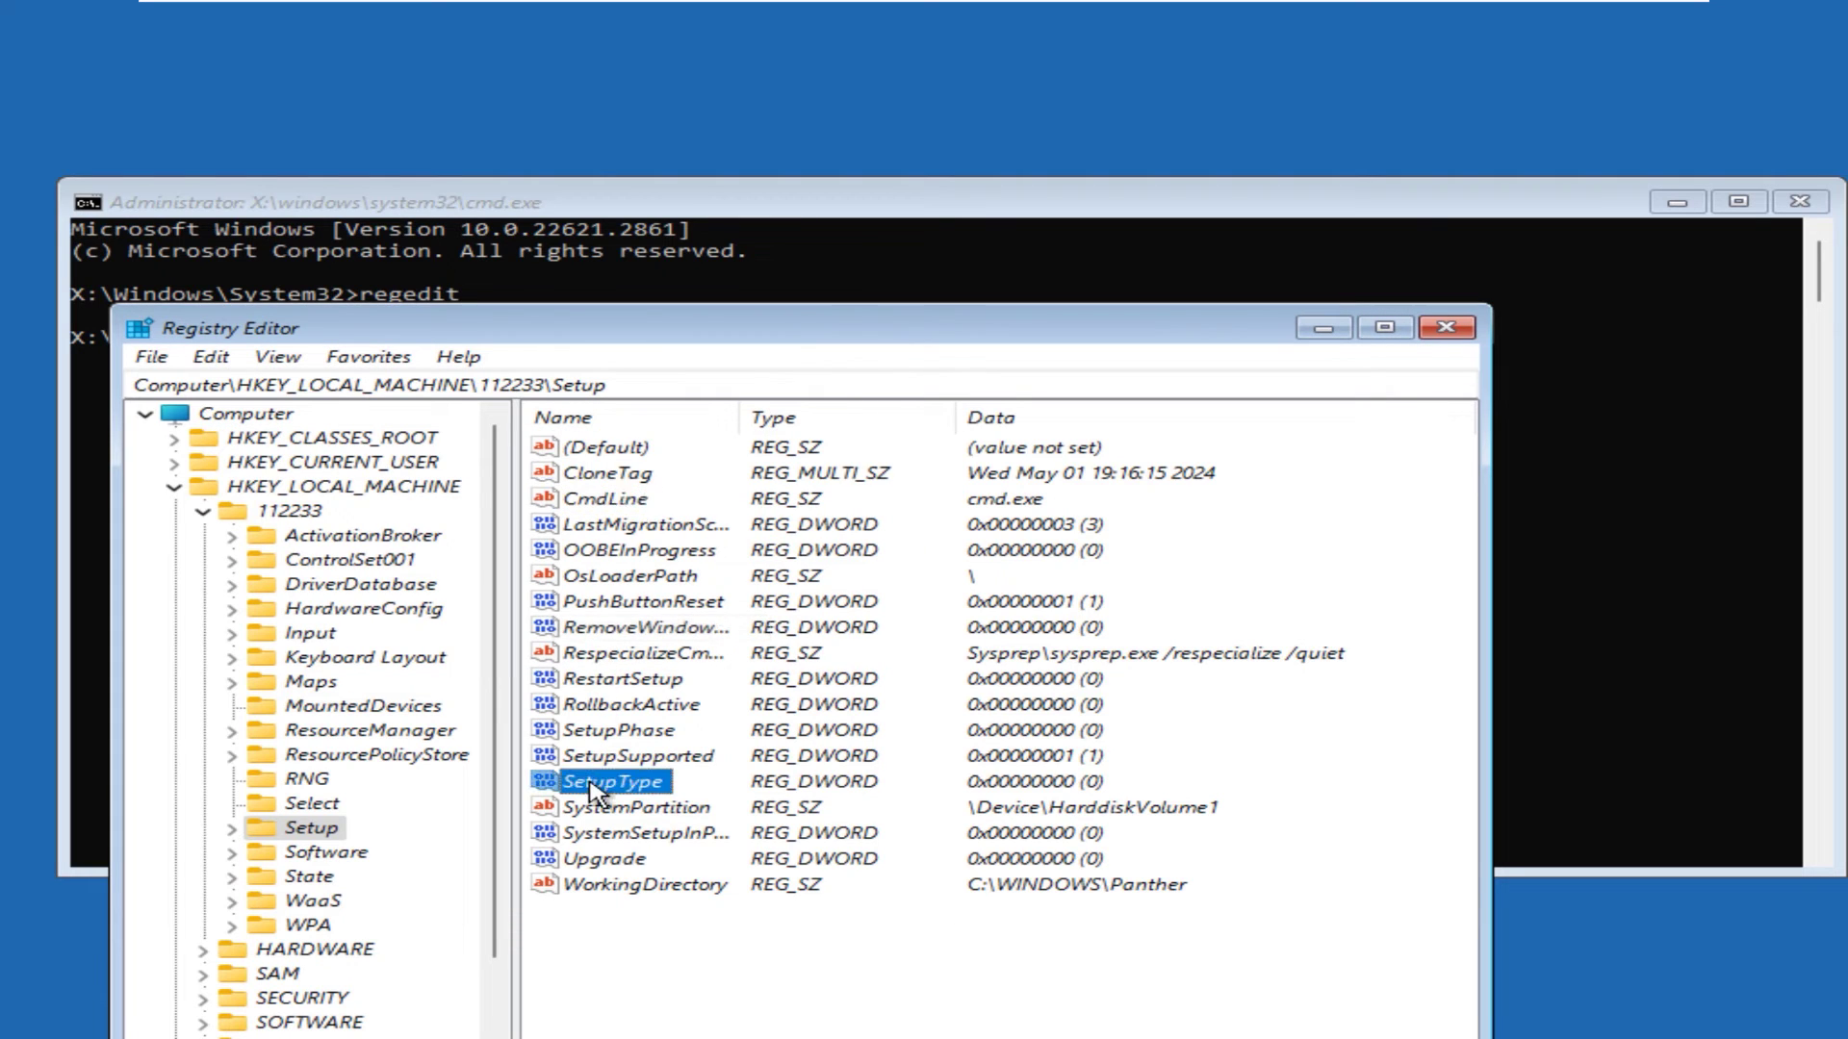
Open the SetupType DWORD under HKLM\112233\Setup in the Edit DWORD editor, showing value 0.
double_click(594, 781)
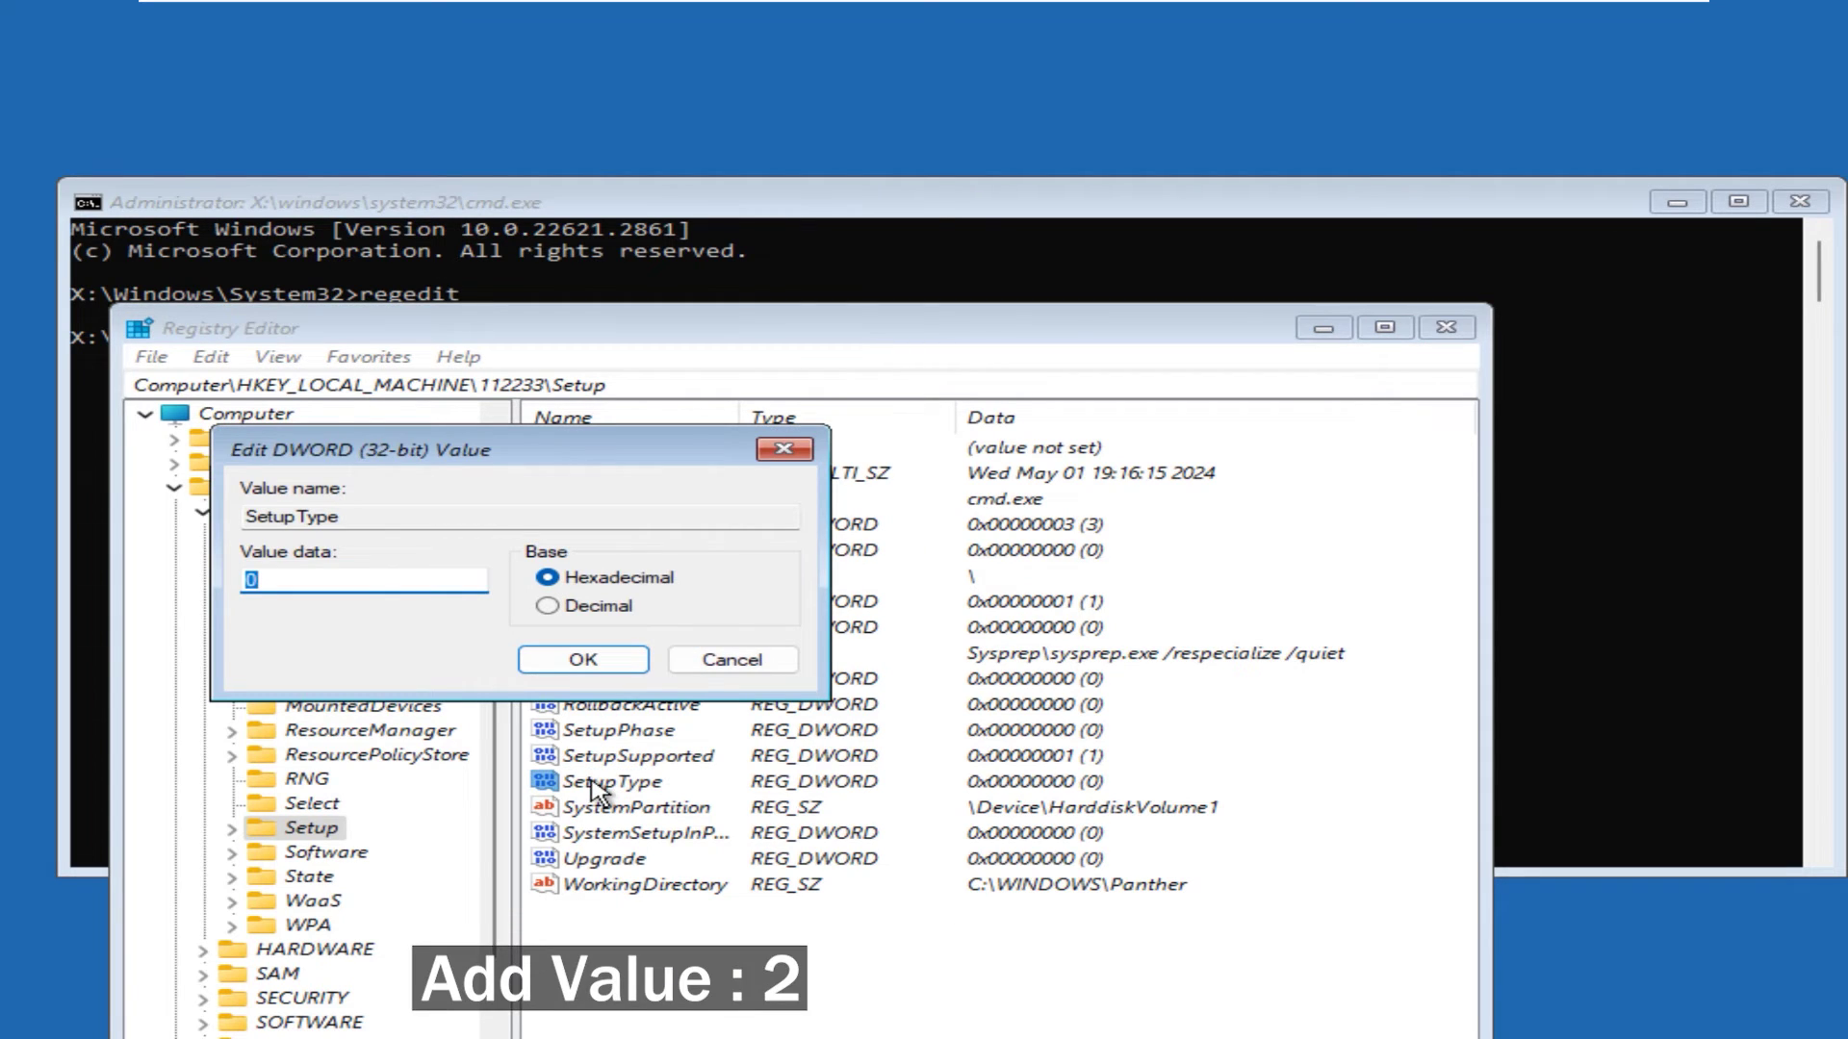
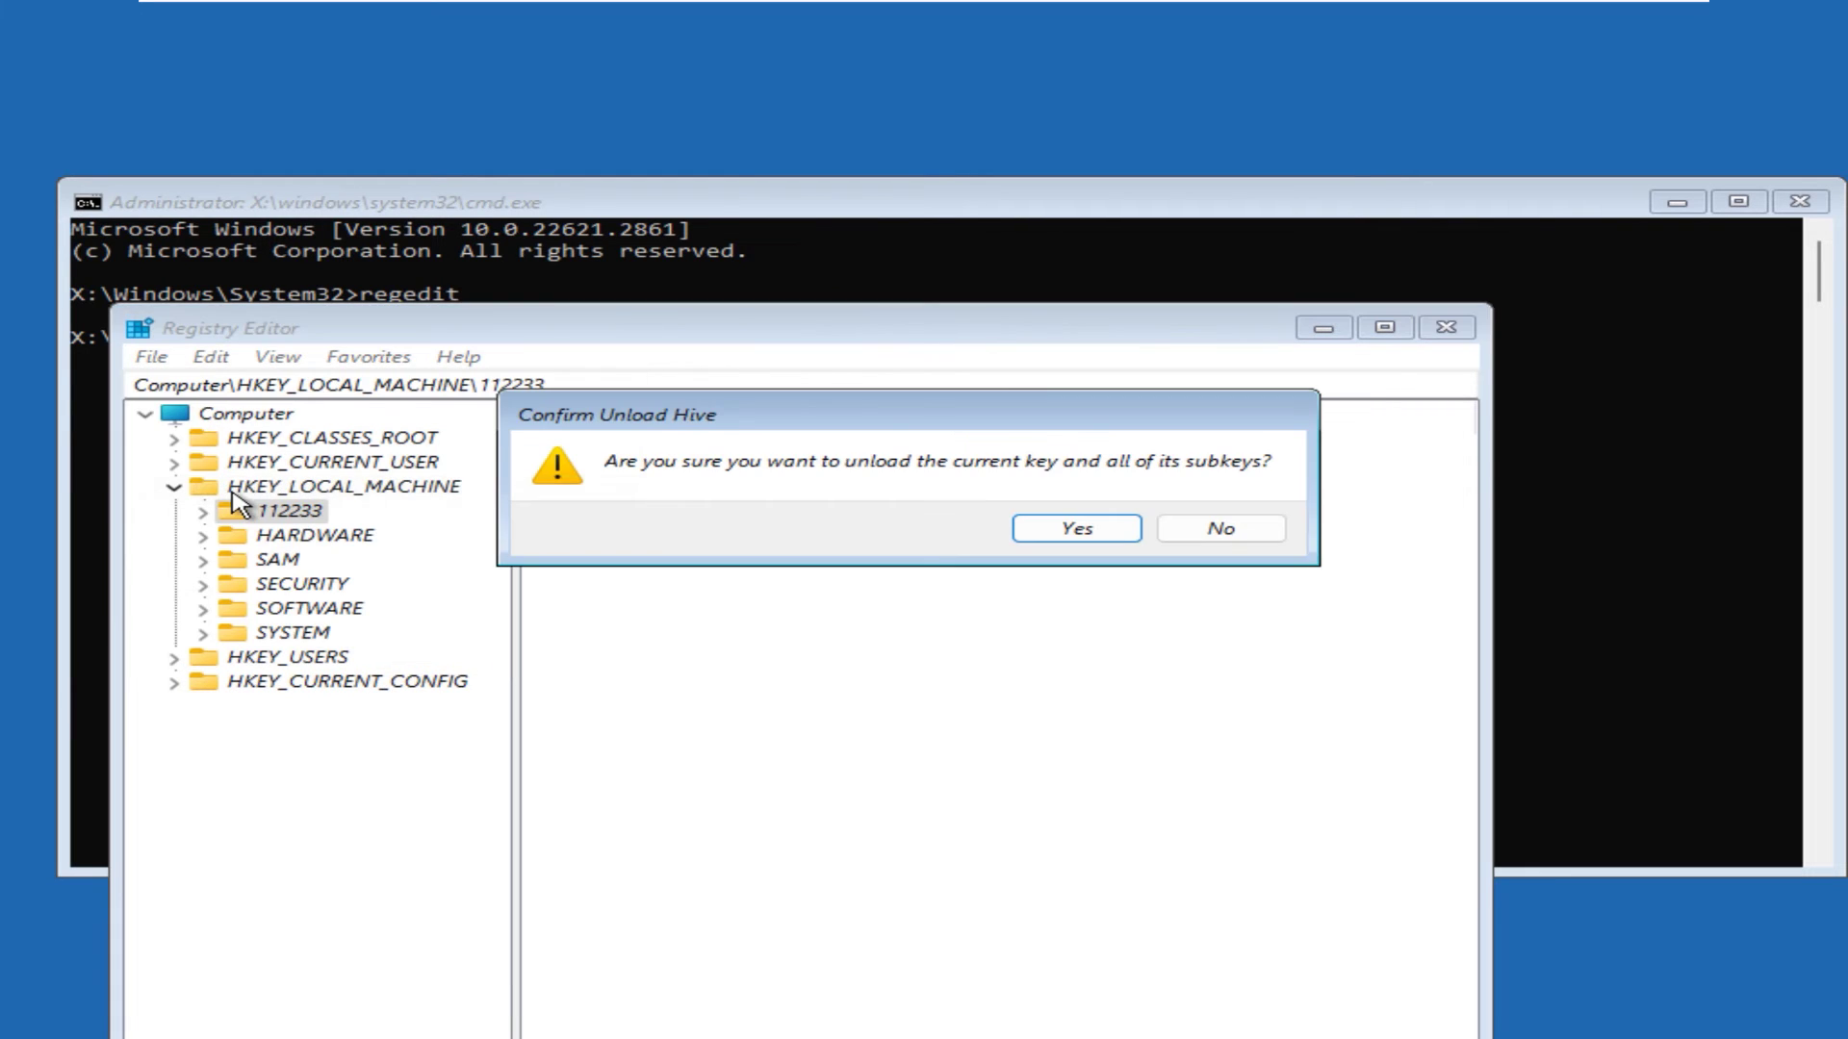
Confirm unloading the 112233 hive from HKEY_LOCAL_MACHINE and exit Registry Editor to the command prompt.
click(1060, 536)
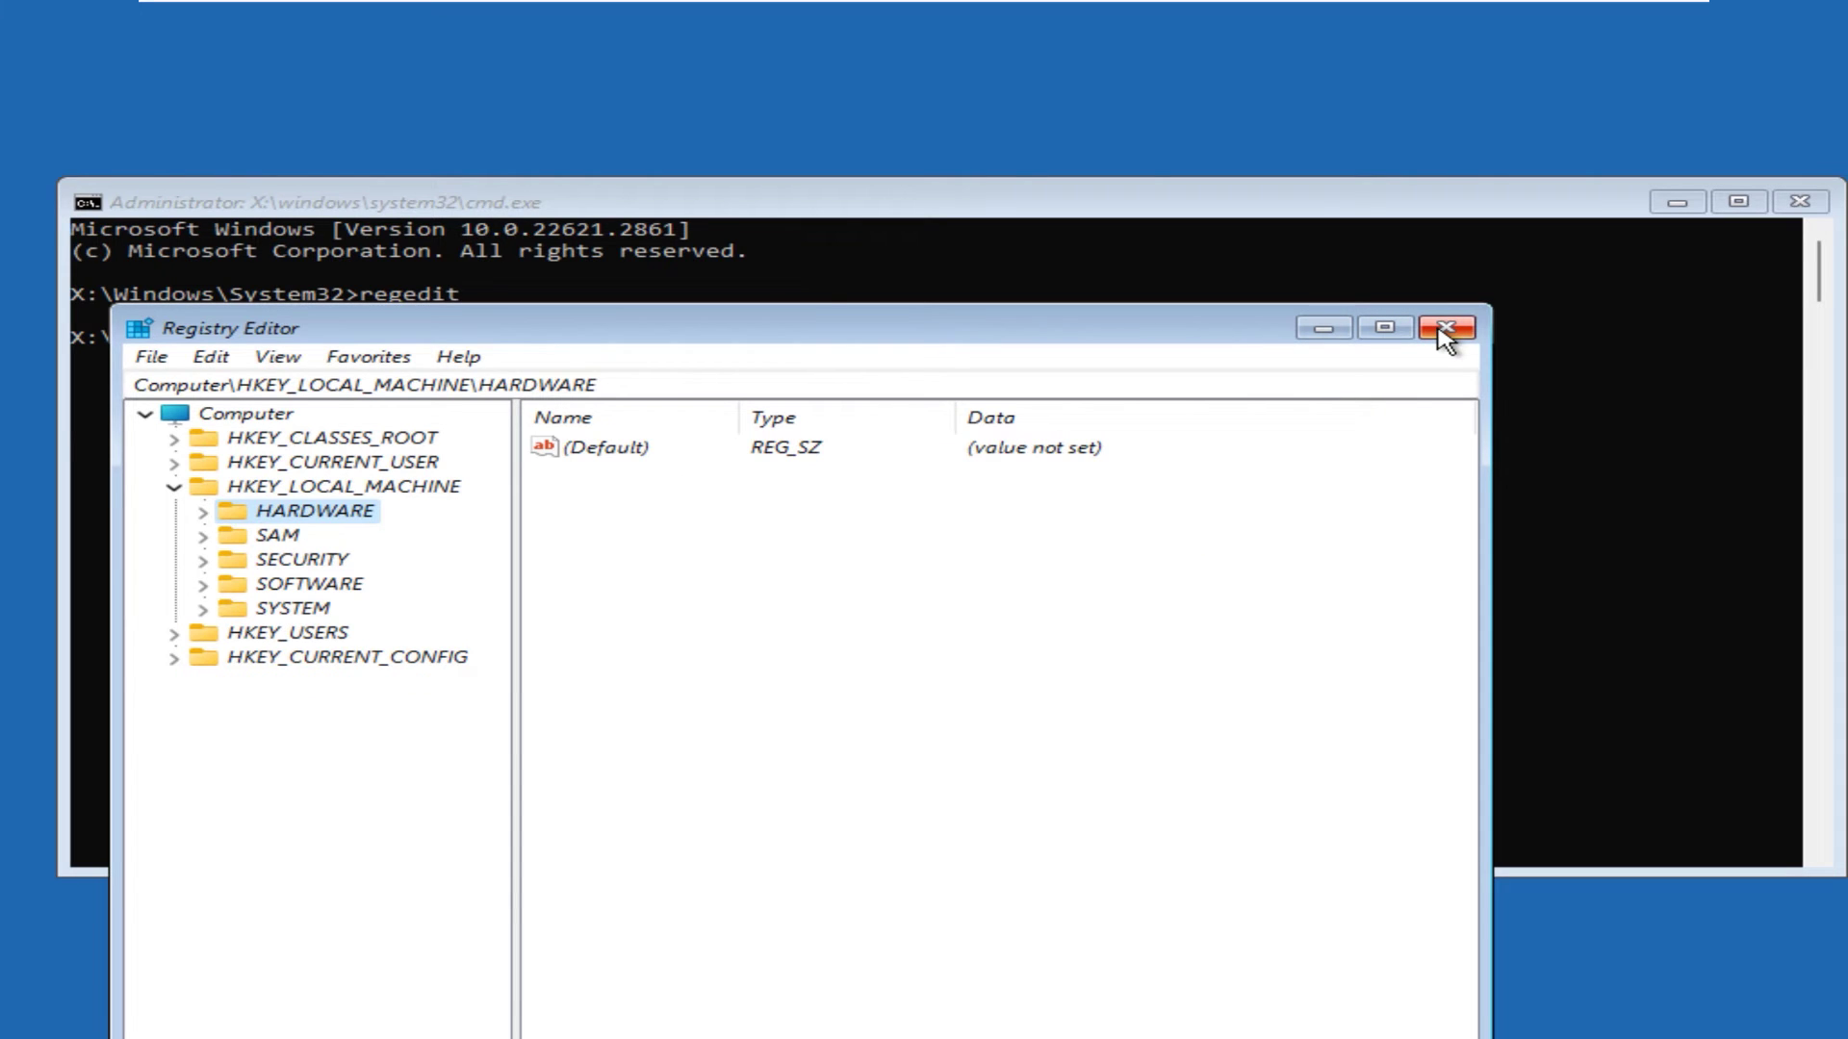
click(1445, 329)
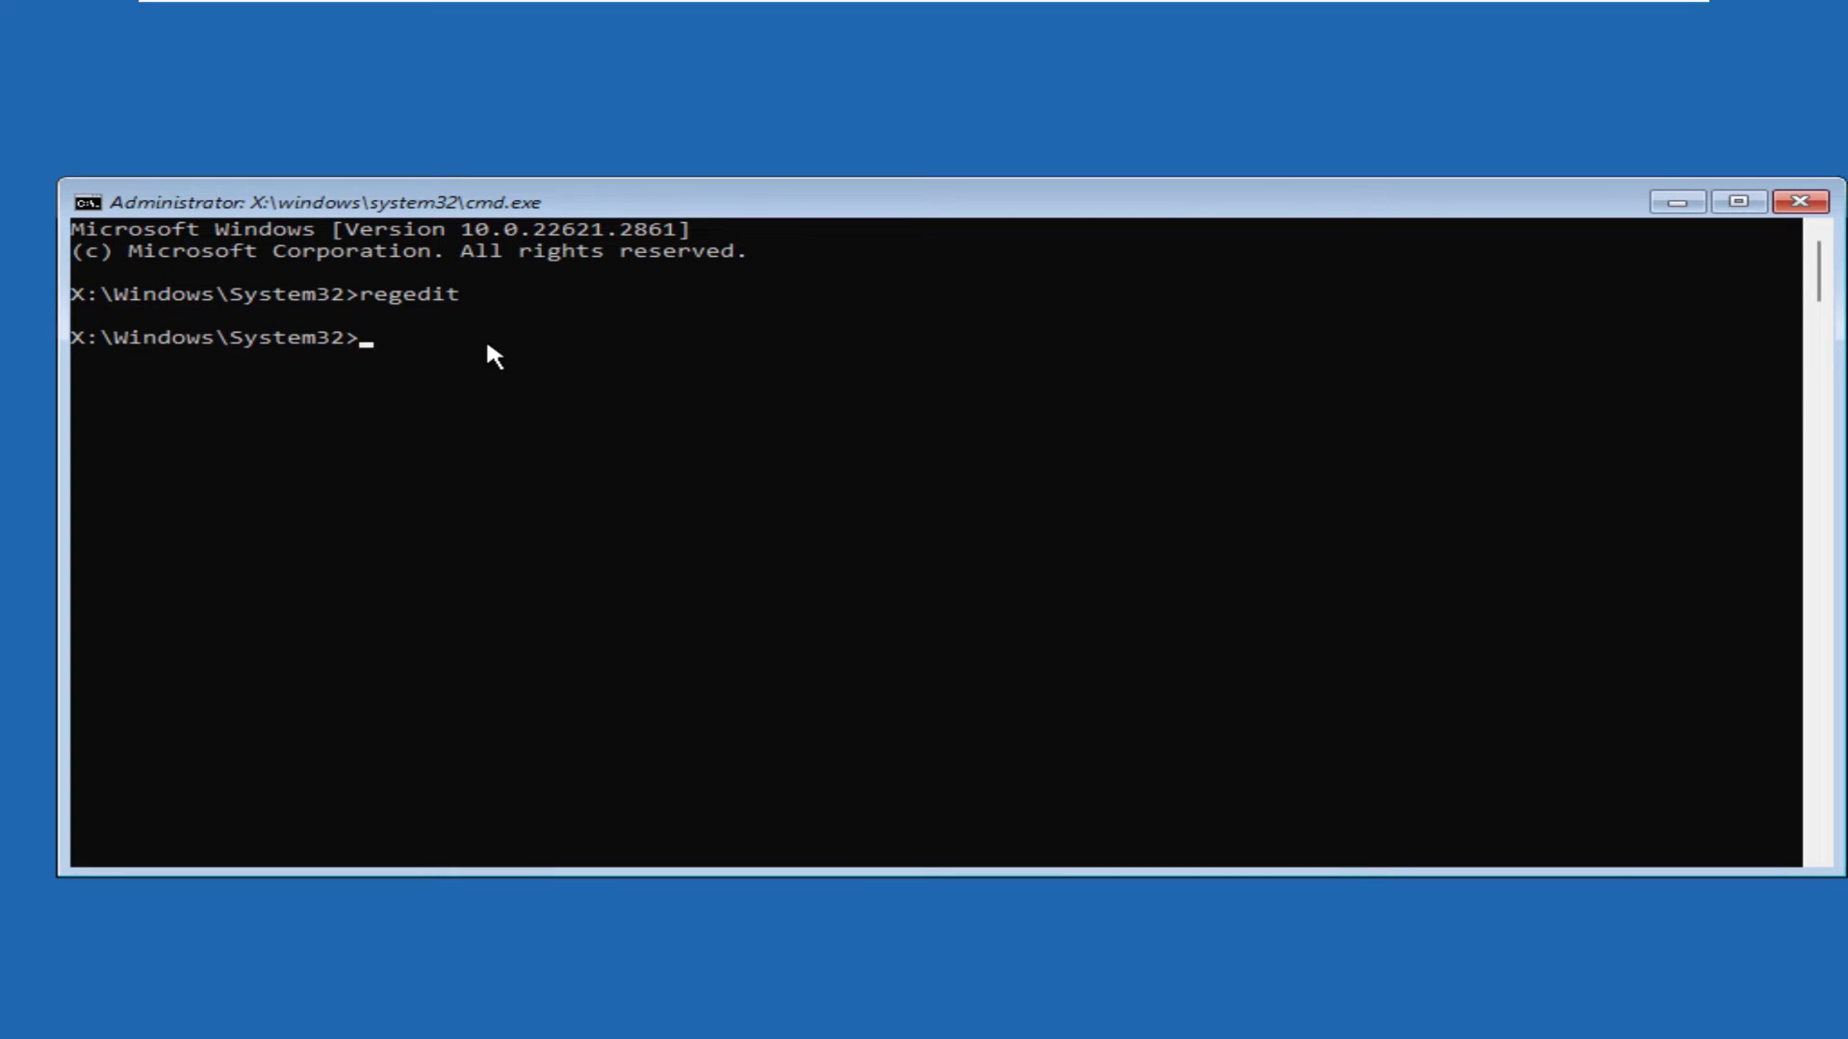
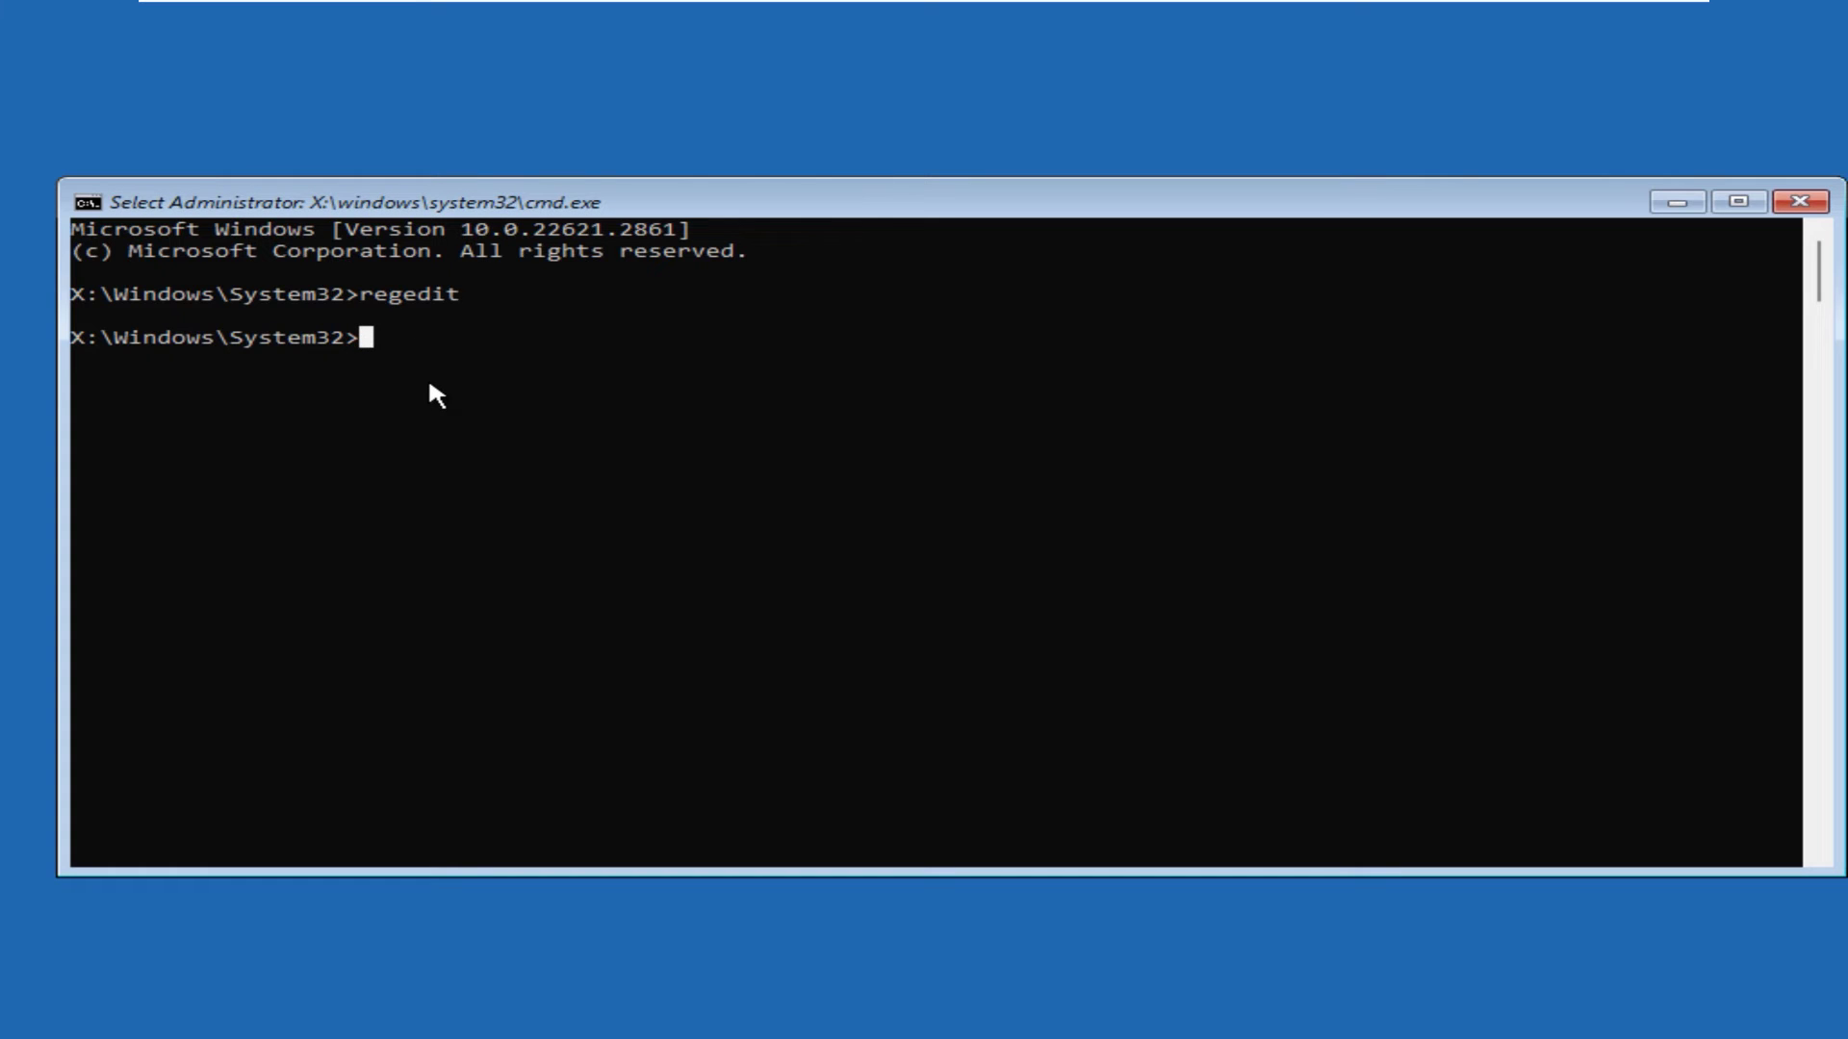
Run exit at the X:\Windows\System32> prompt to close Command Prompt.
text(ex)
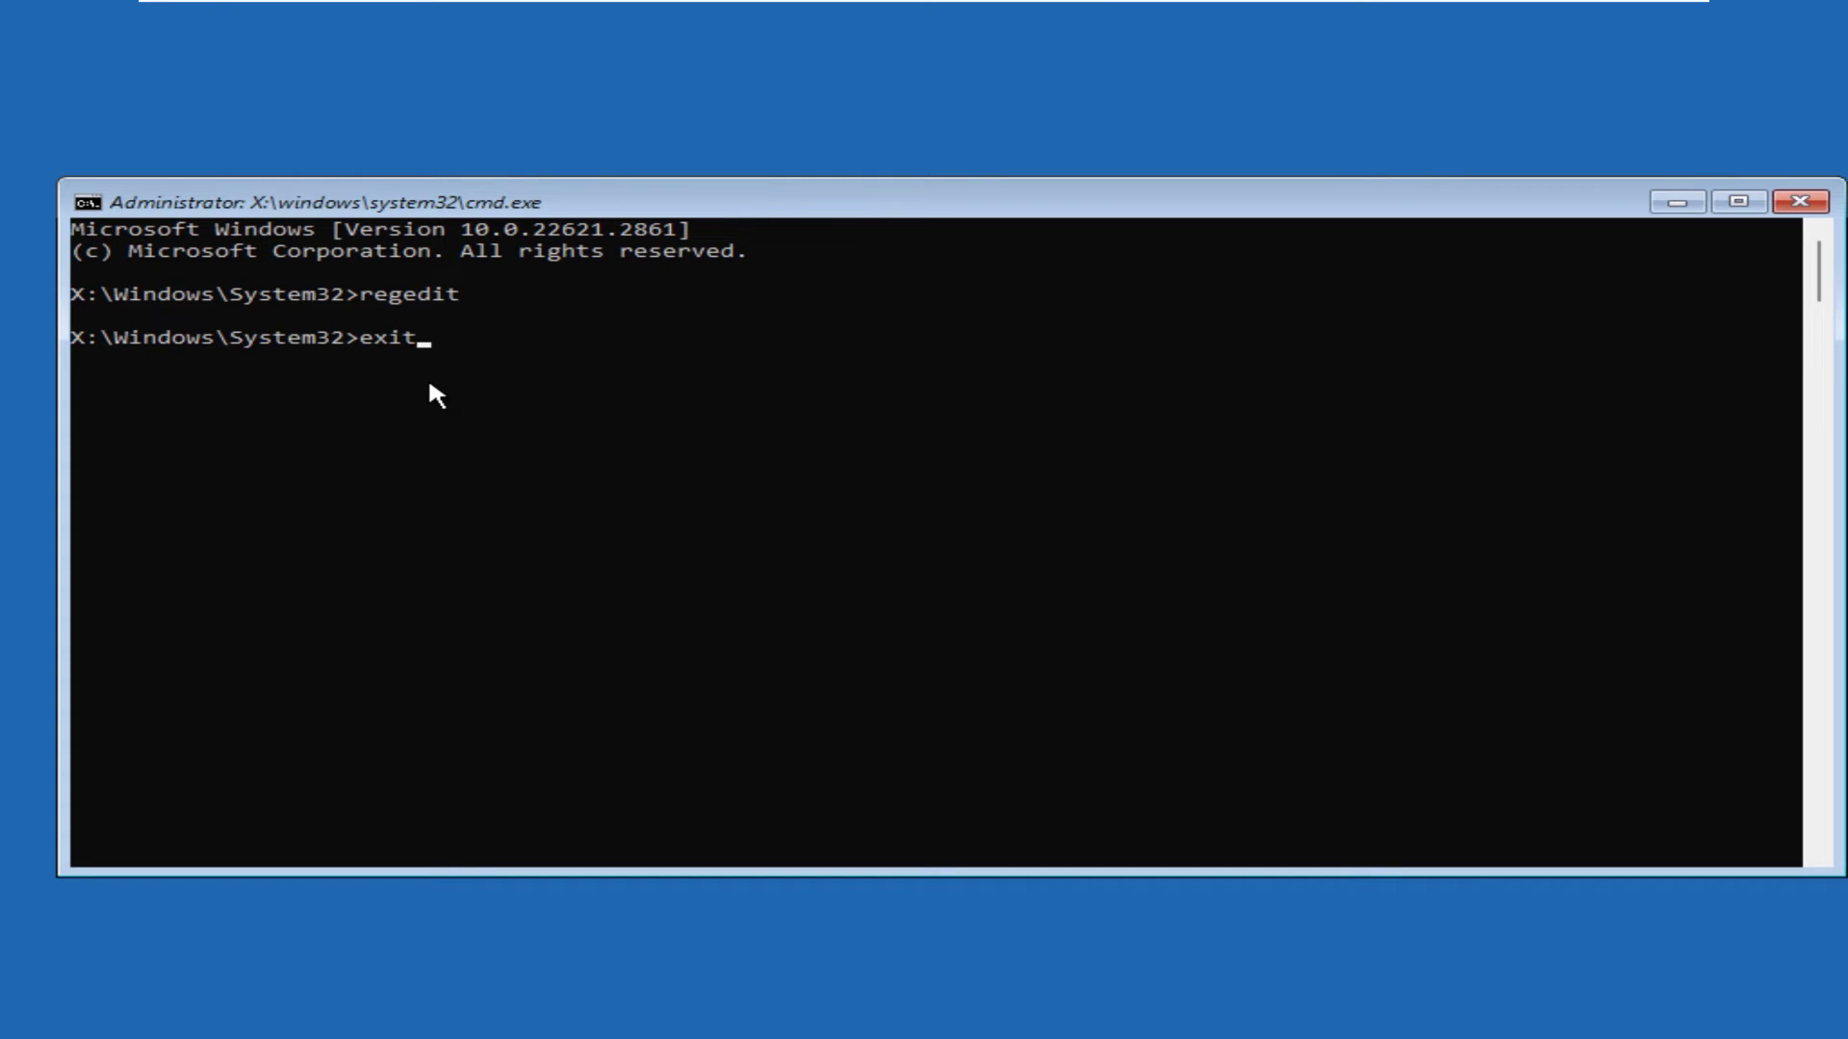
text(it)
key(Return)
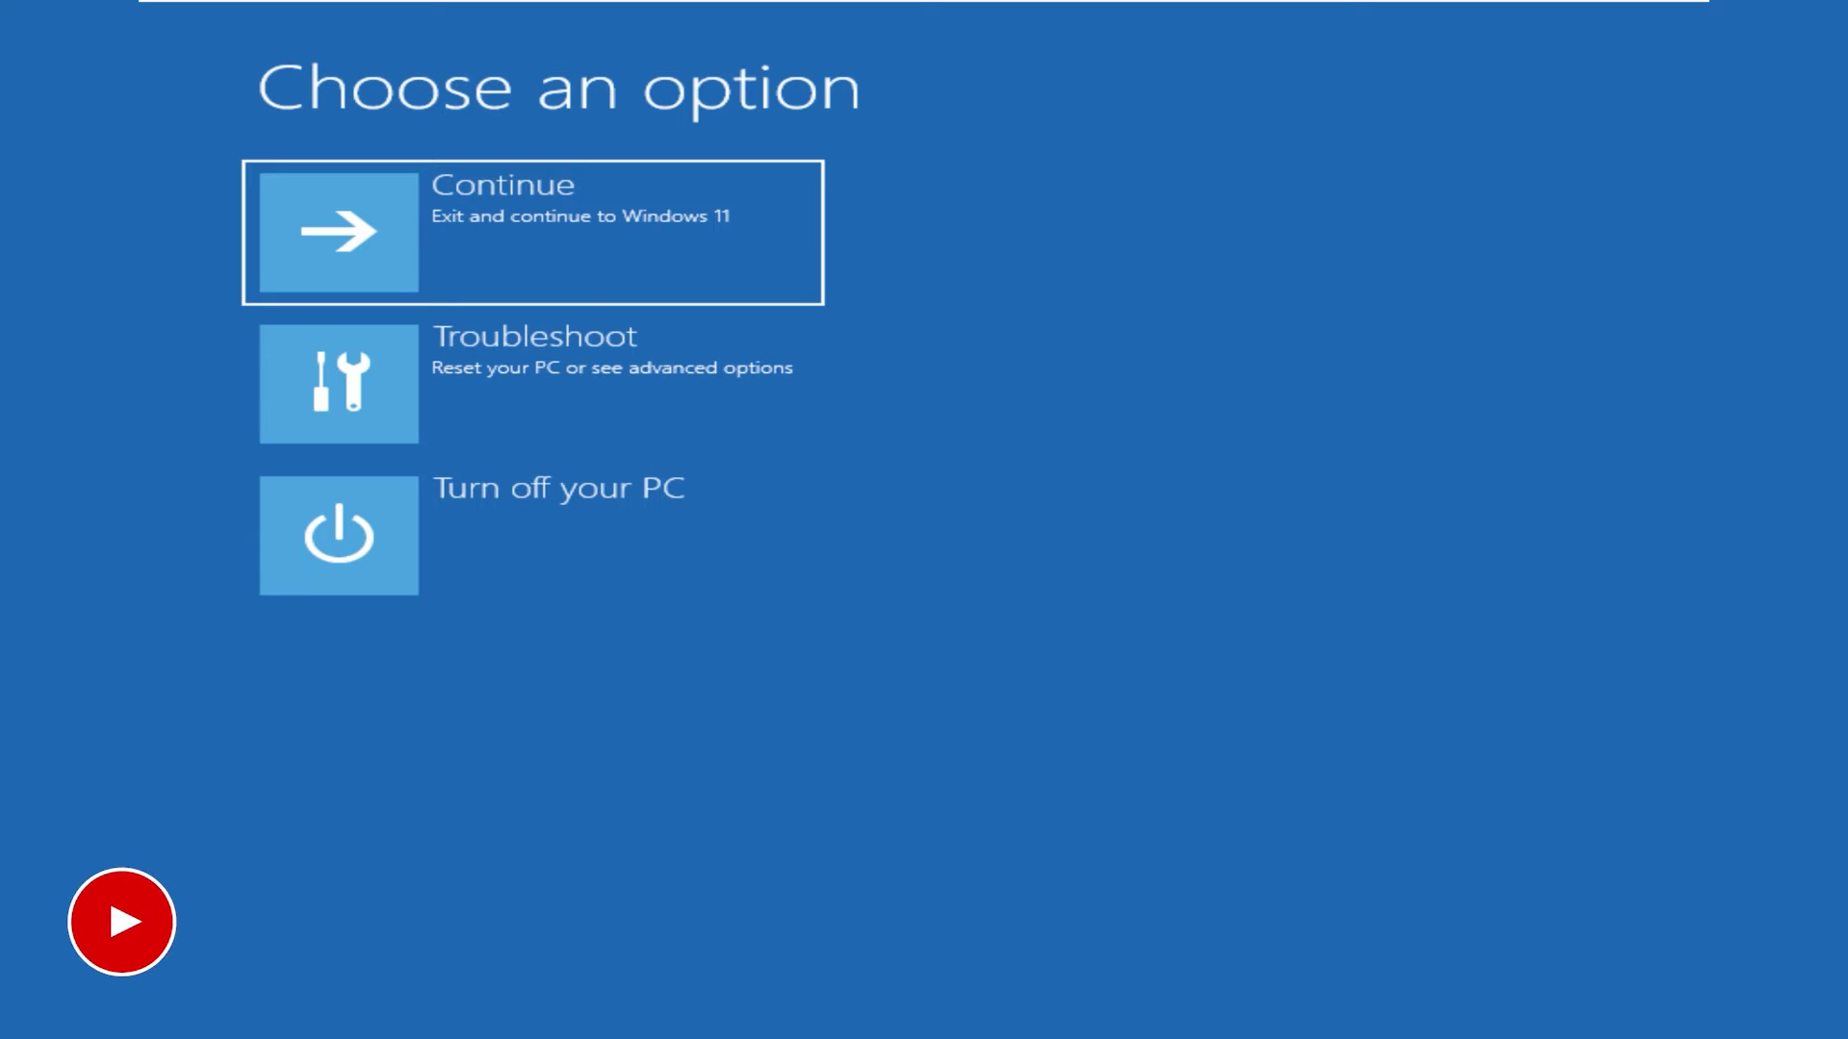
Choose Continue on the Choose an option screen to exit recovery and boot Windows 11.
key(Num_Lock)
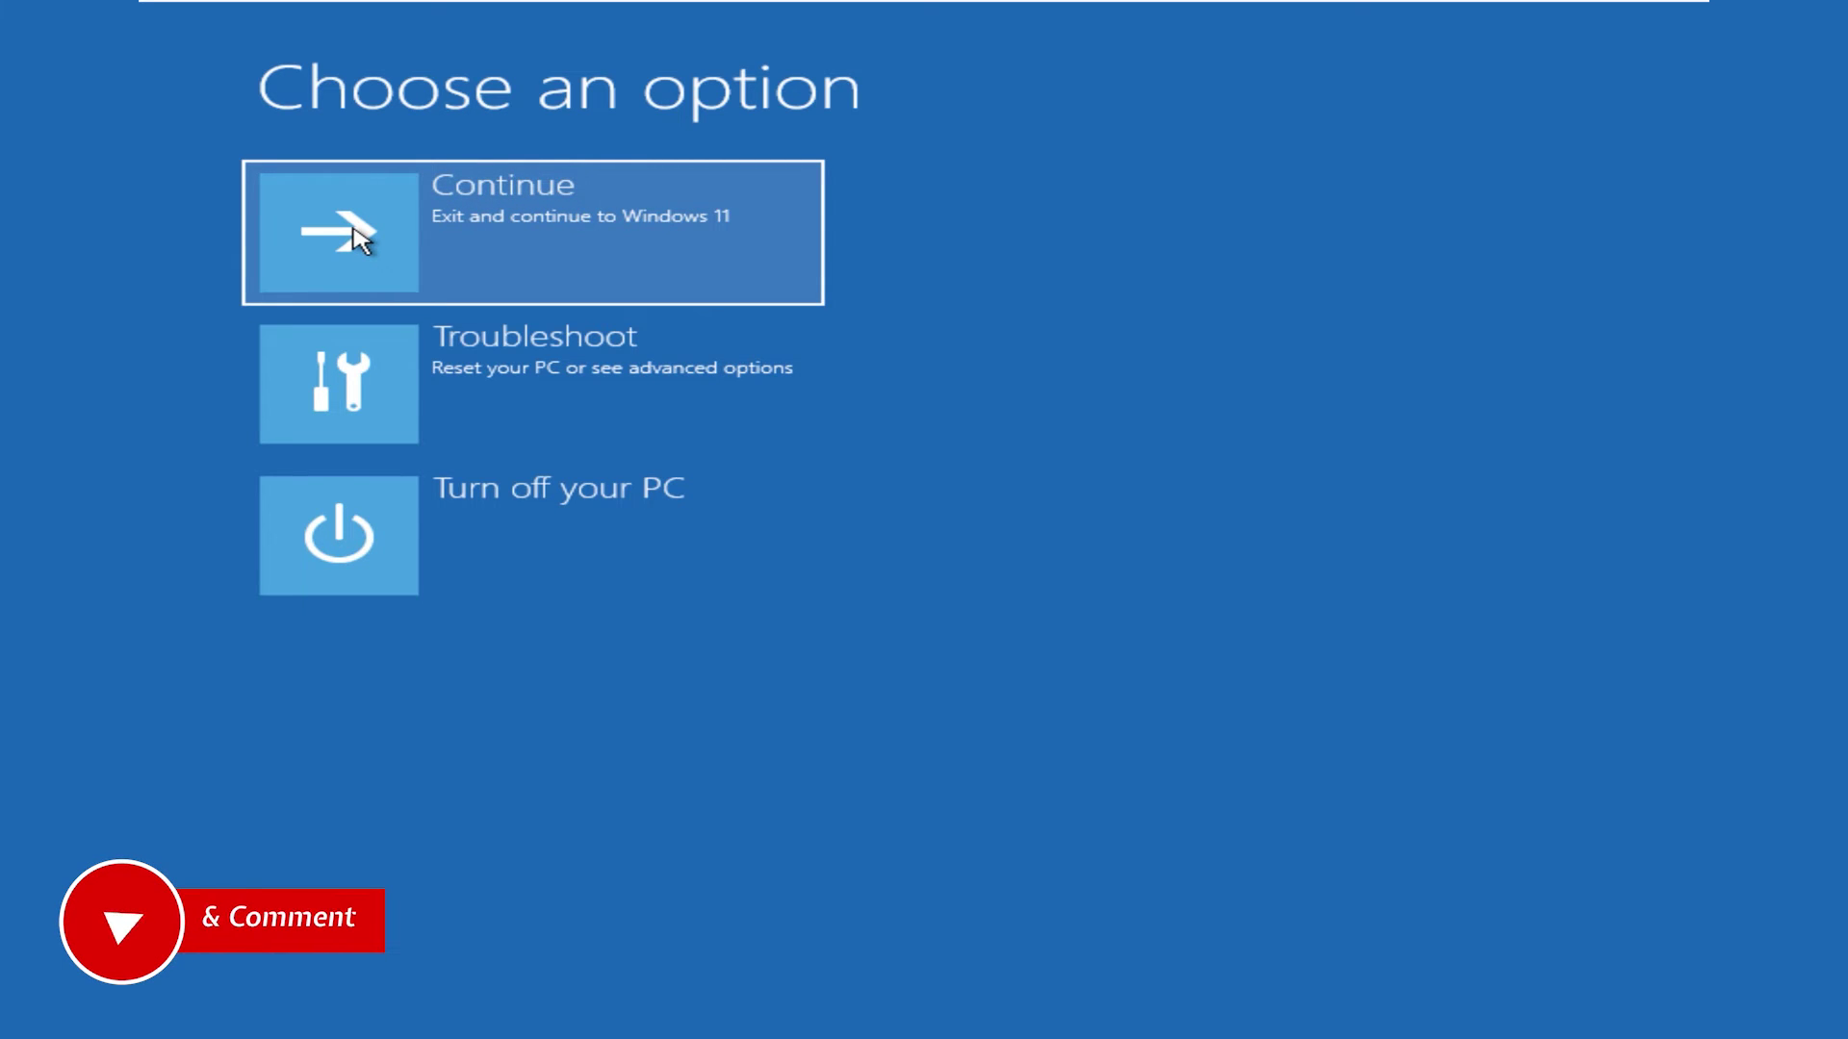
click(361, 237)
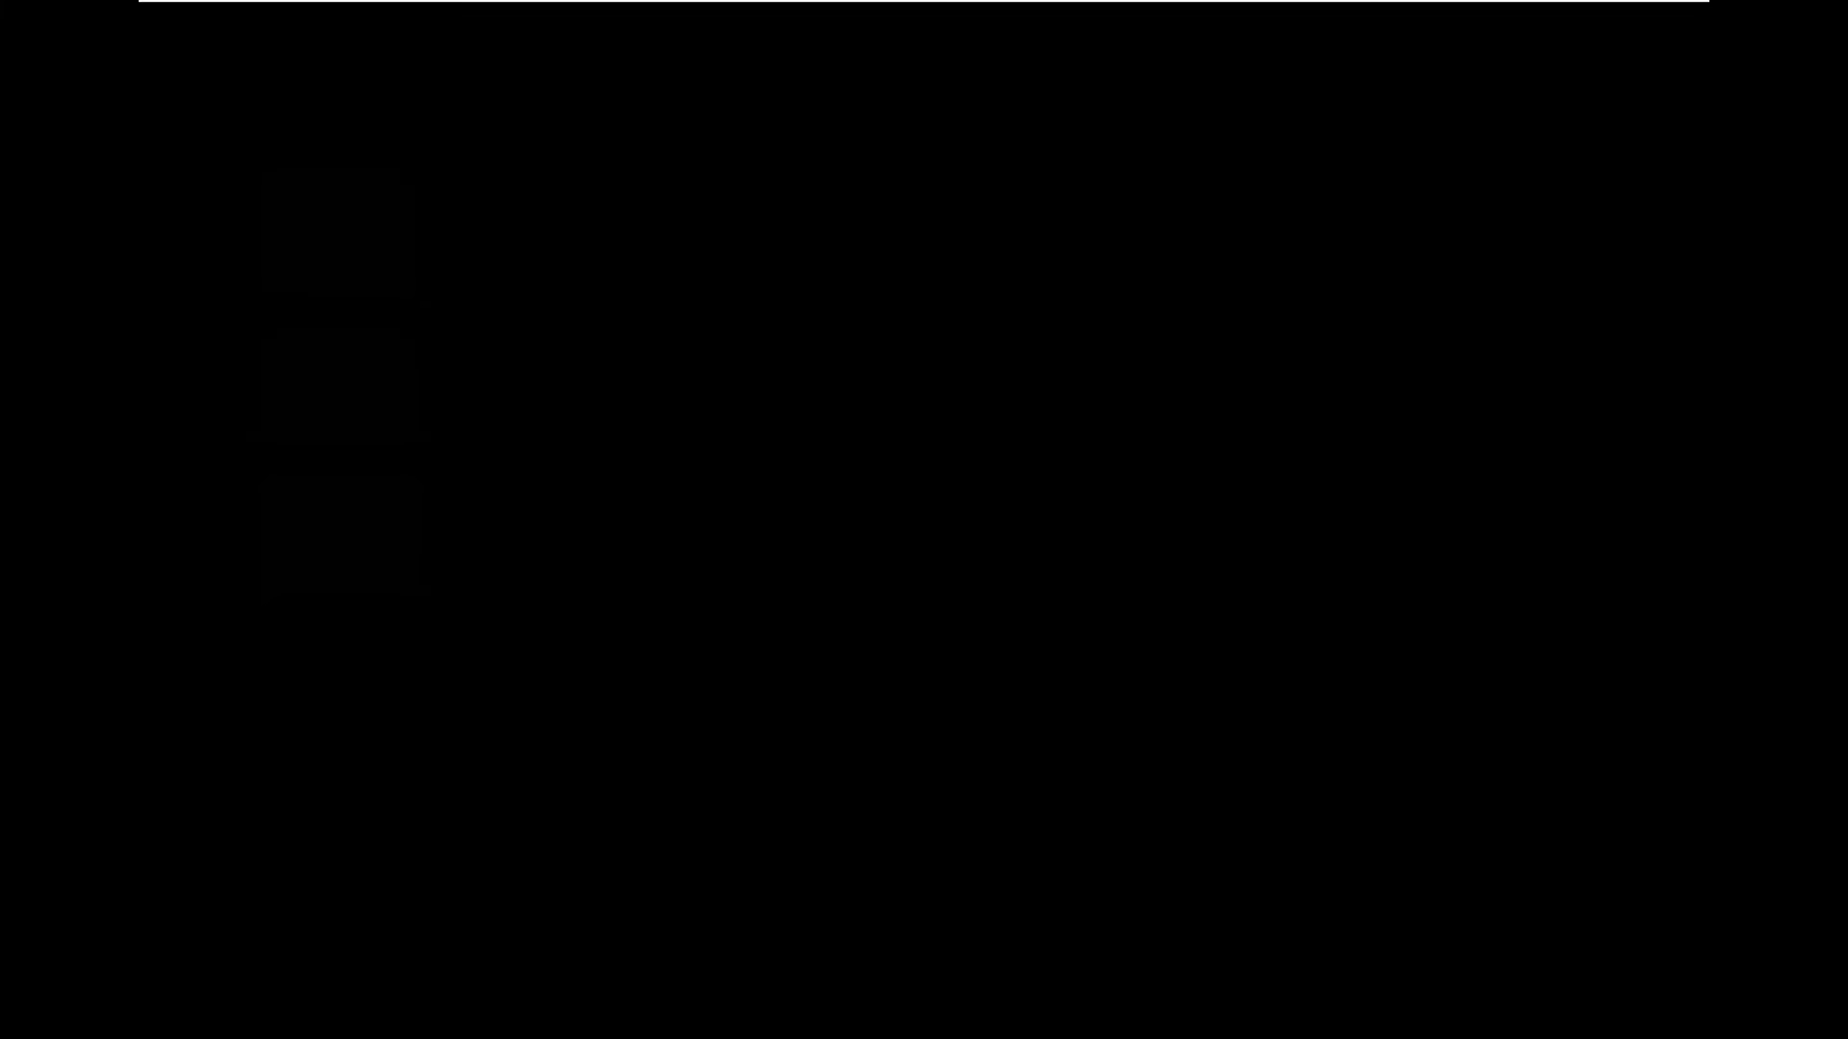
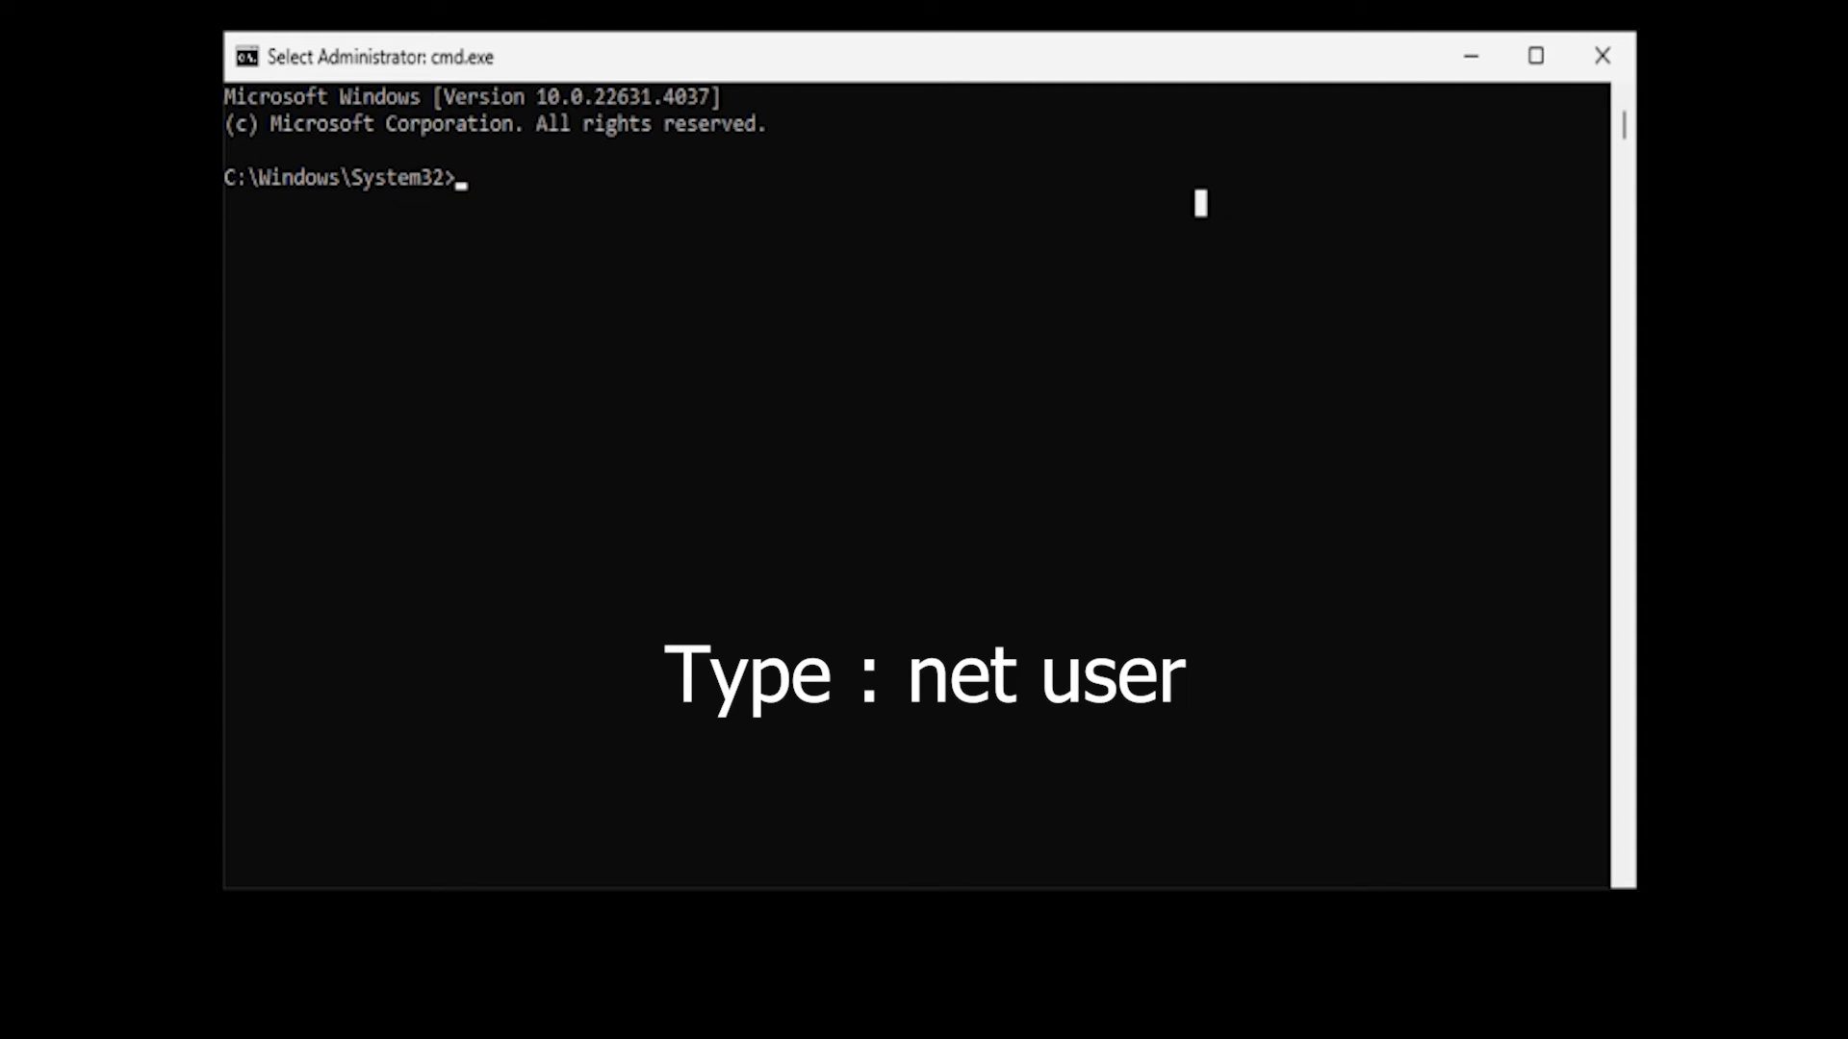
Run net user to list the local accounts, including Administrator, Guest and DefaultAccount.
text(net u)
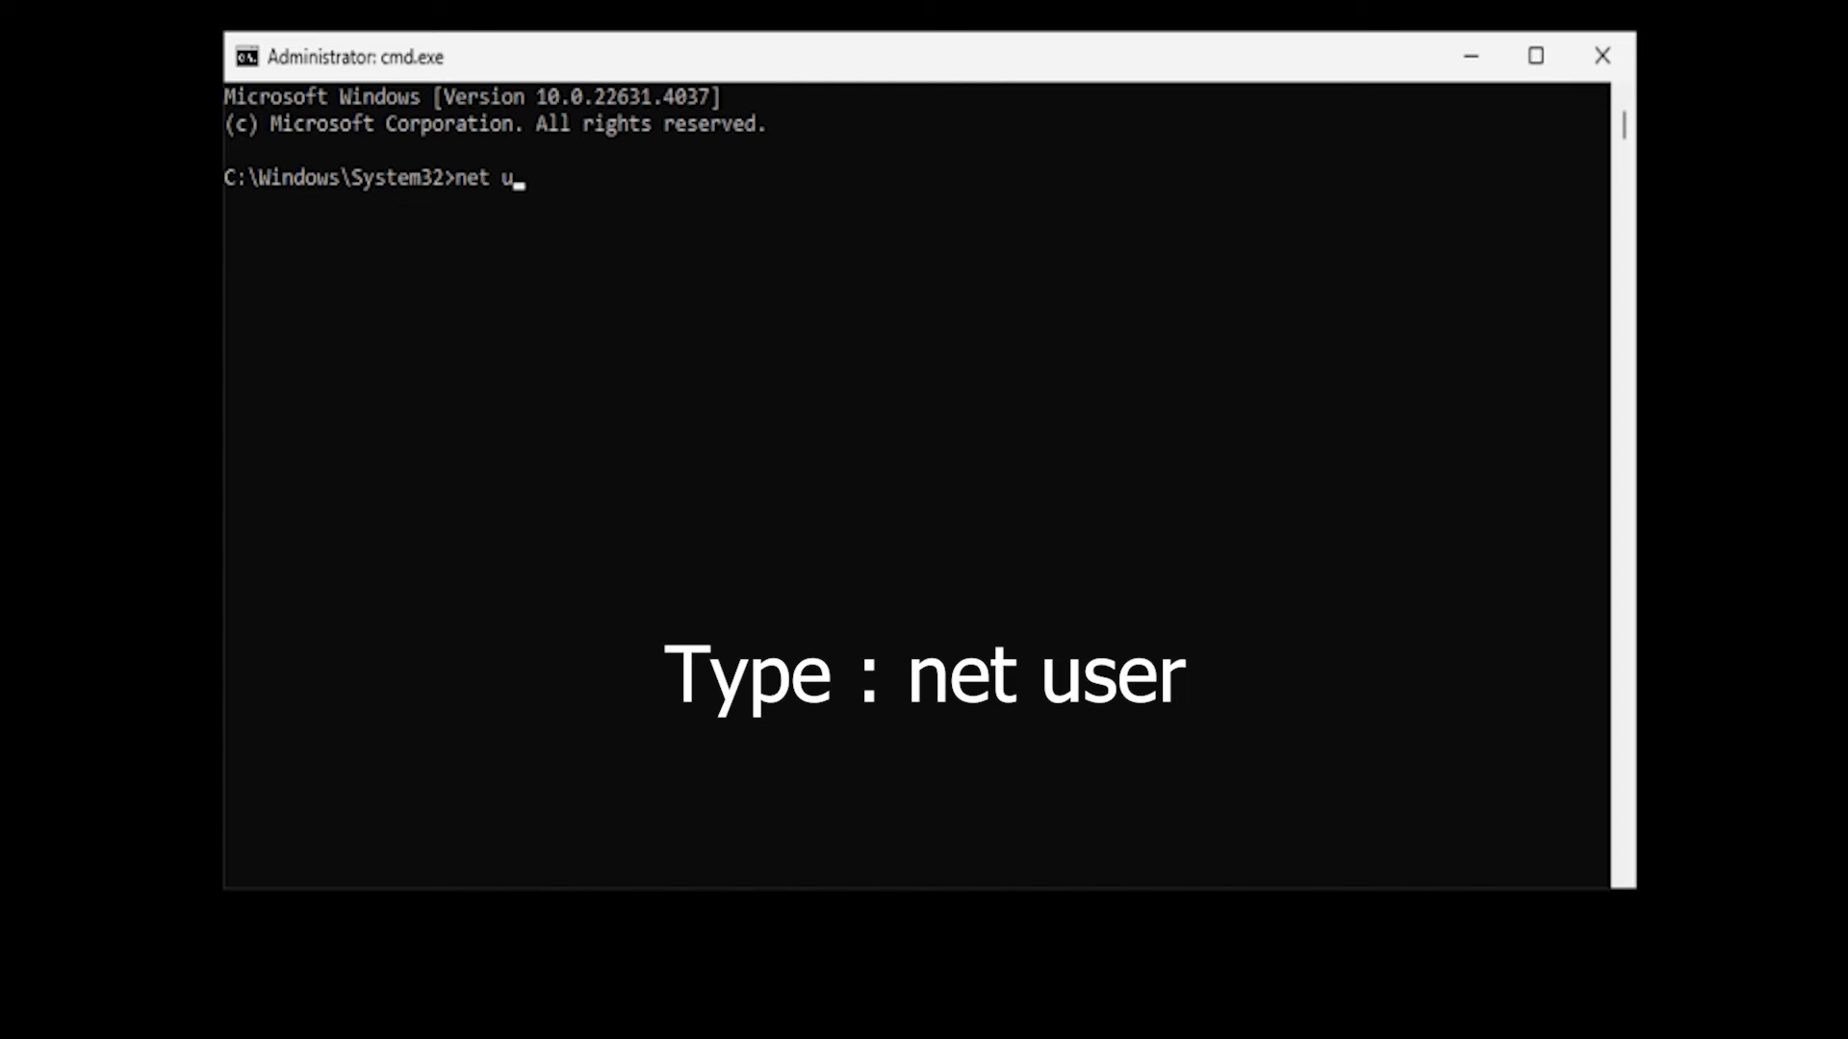
text(ser)
key(Return)
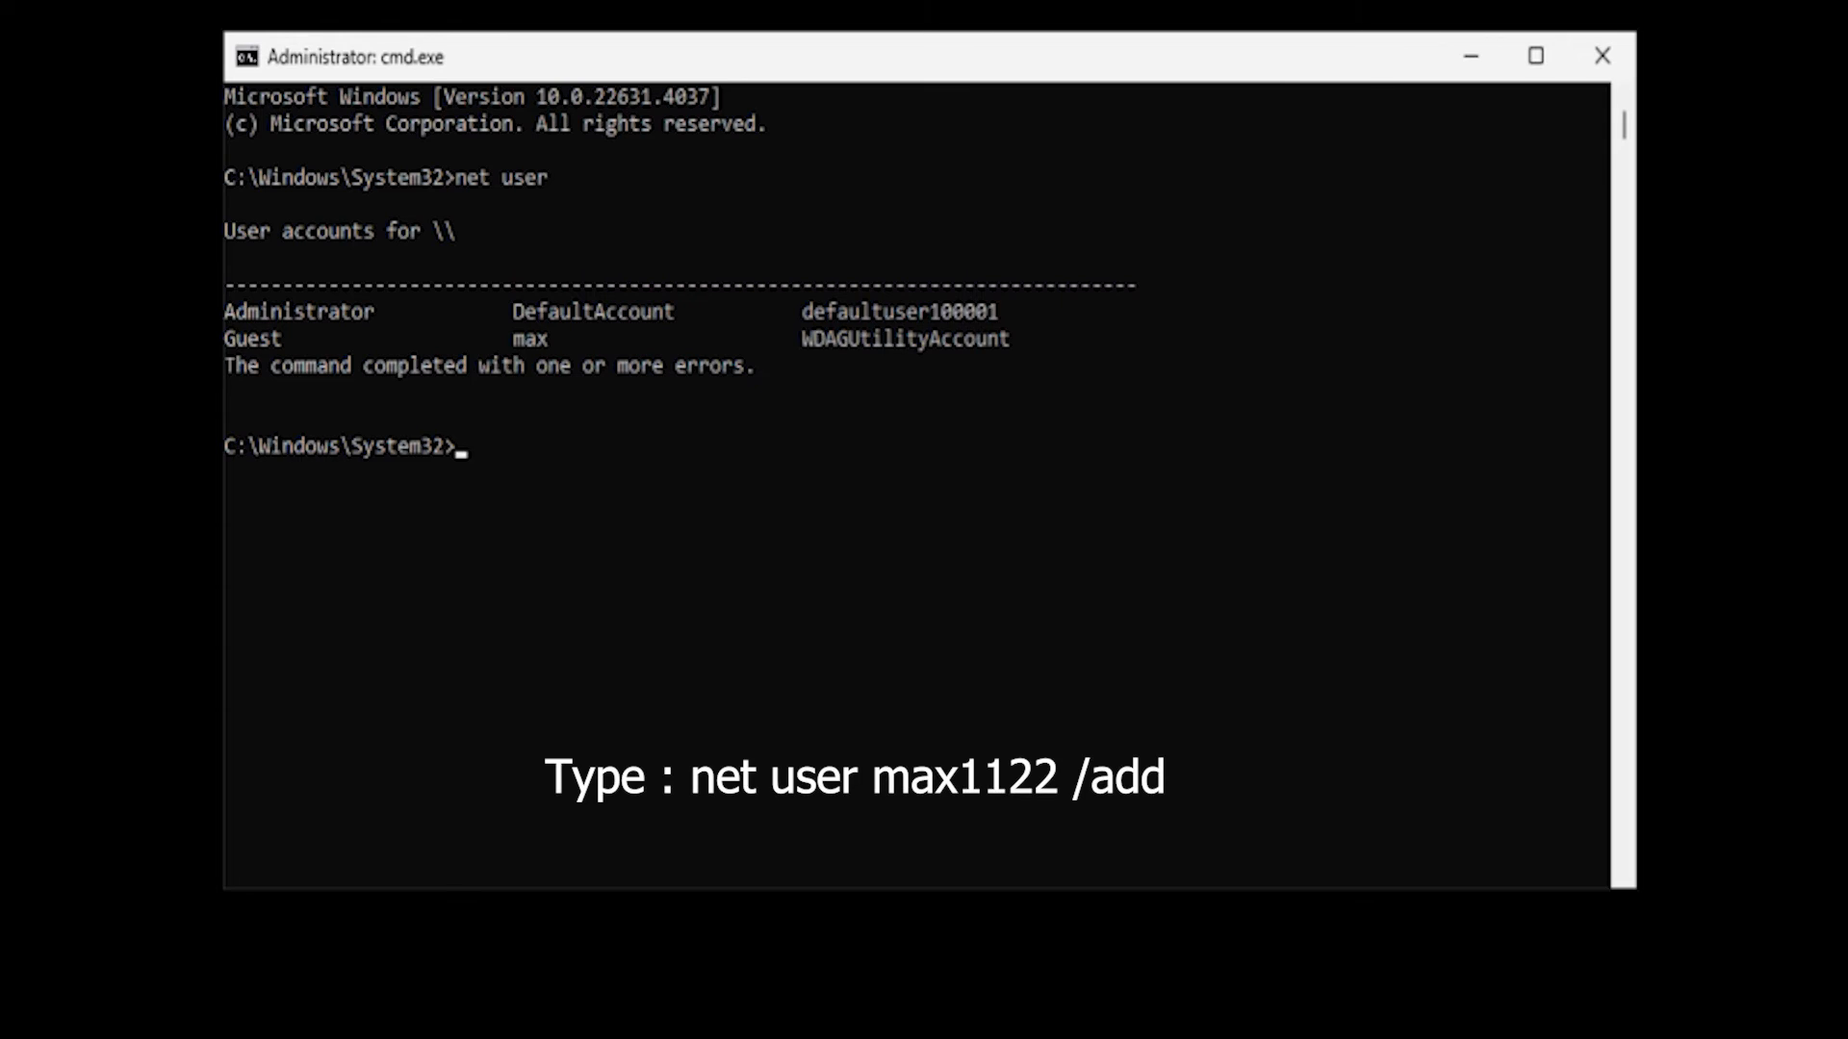
Add the new local user max1122 with net user max1122 /add.
text(net)
text( user)
text( ma)
text( user max)
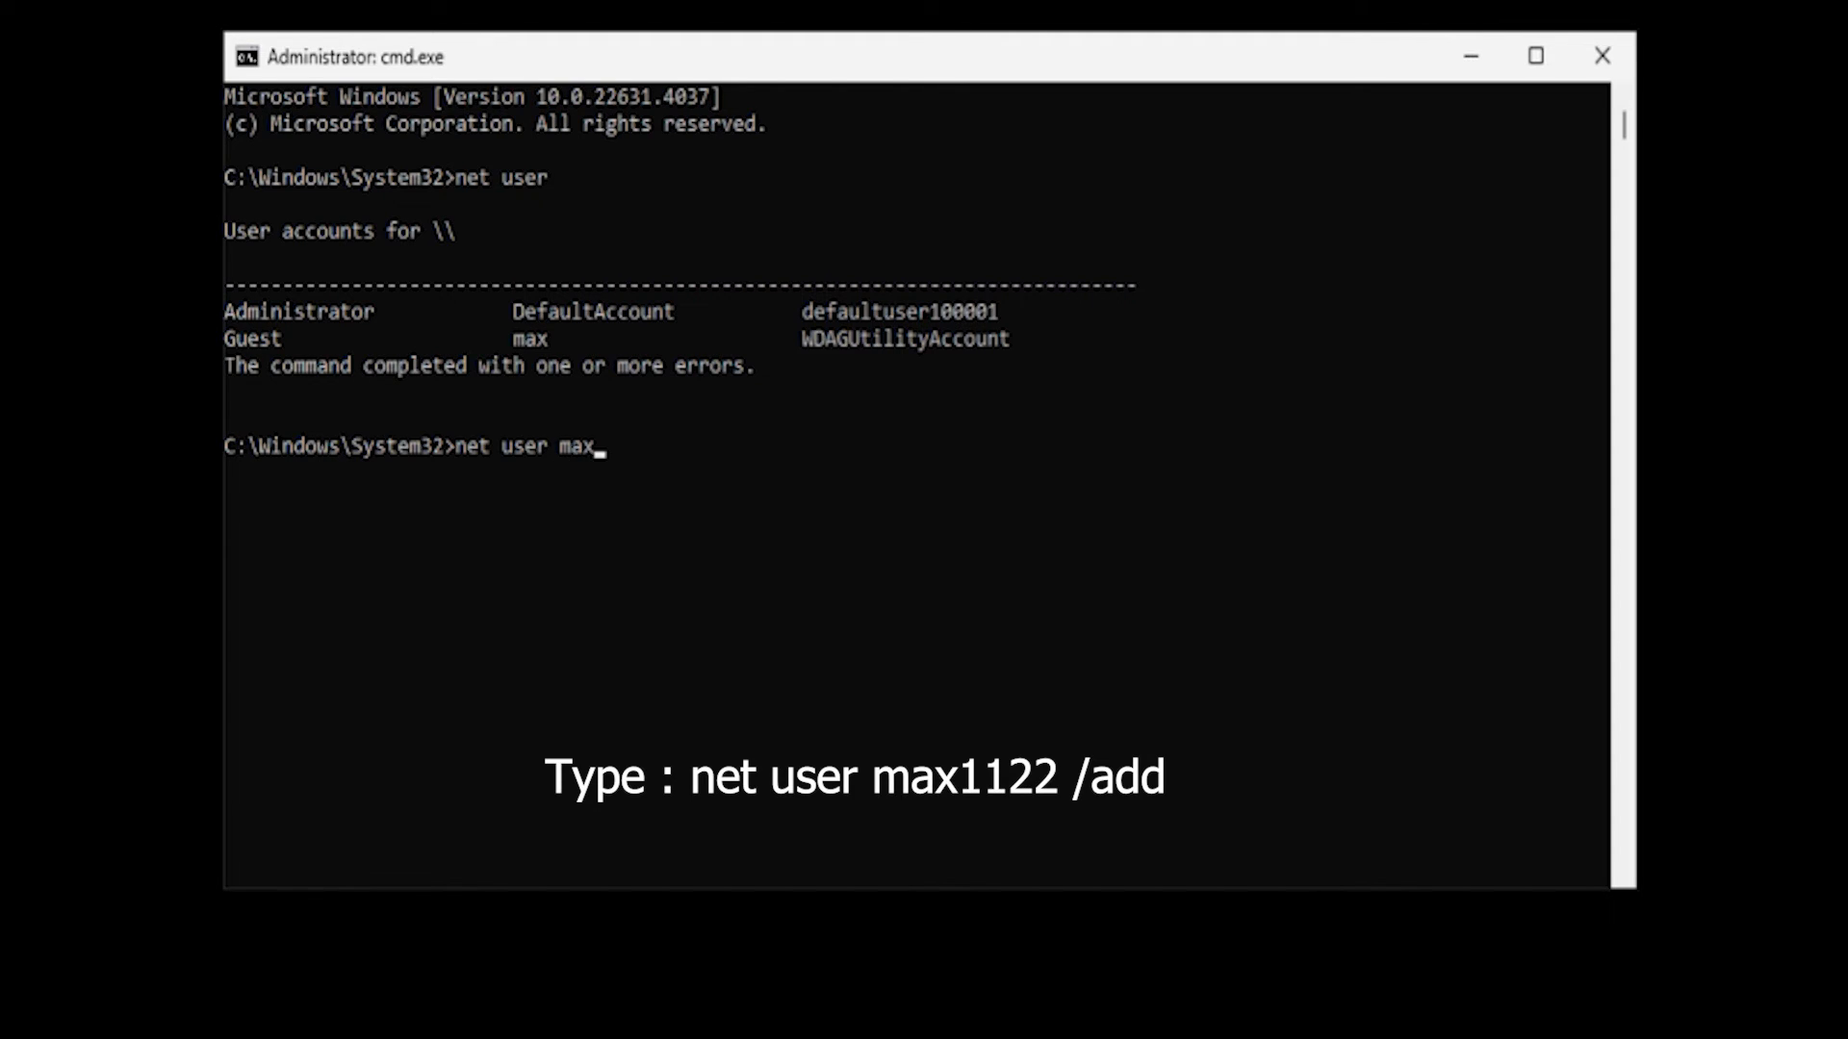
text(1122 /add)
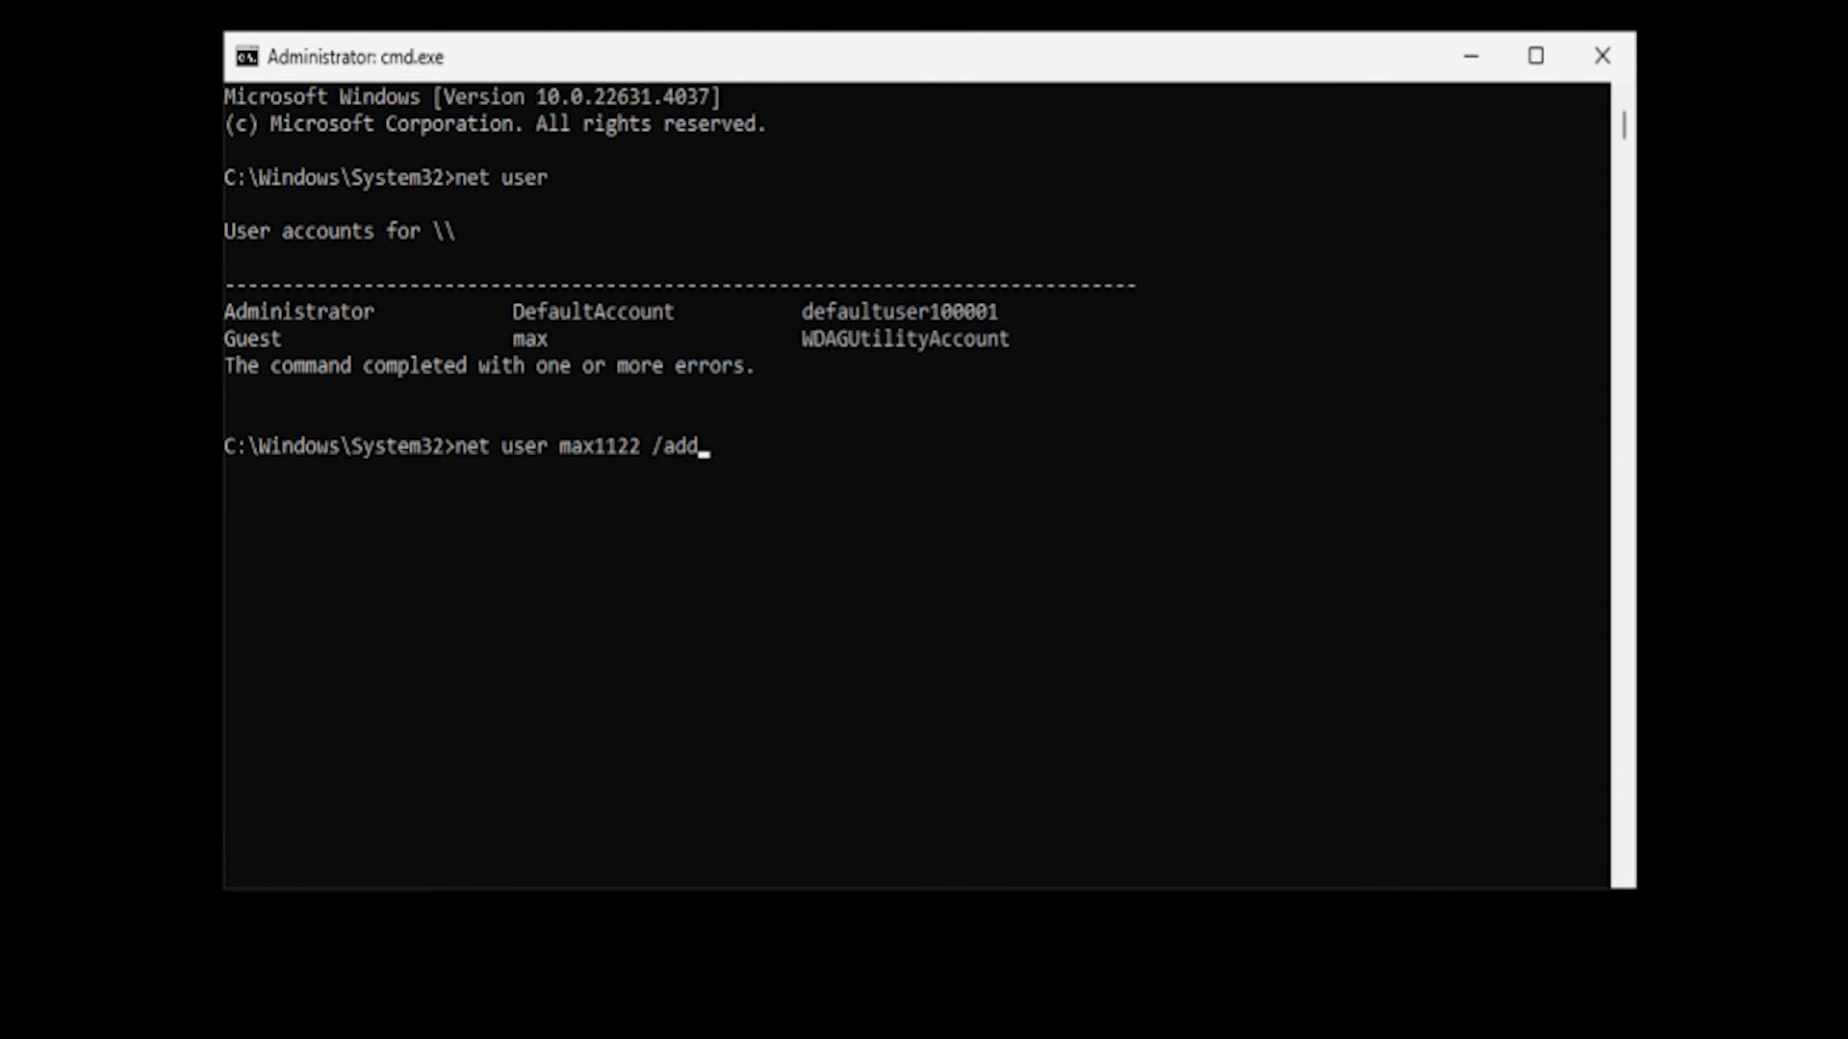
key(Return)
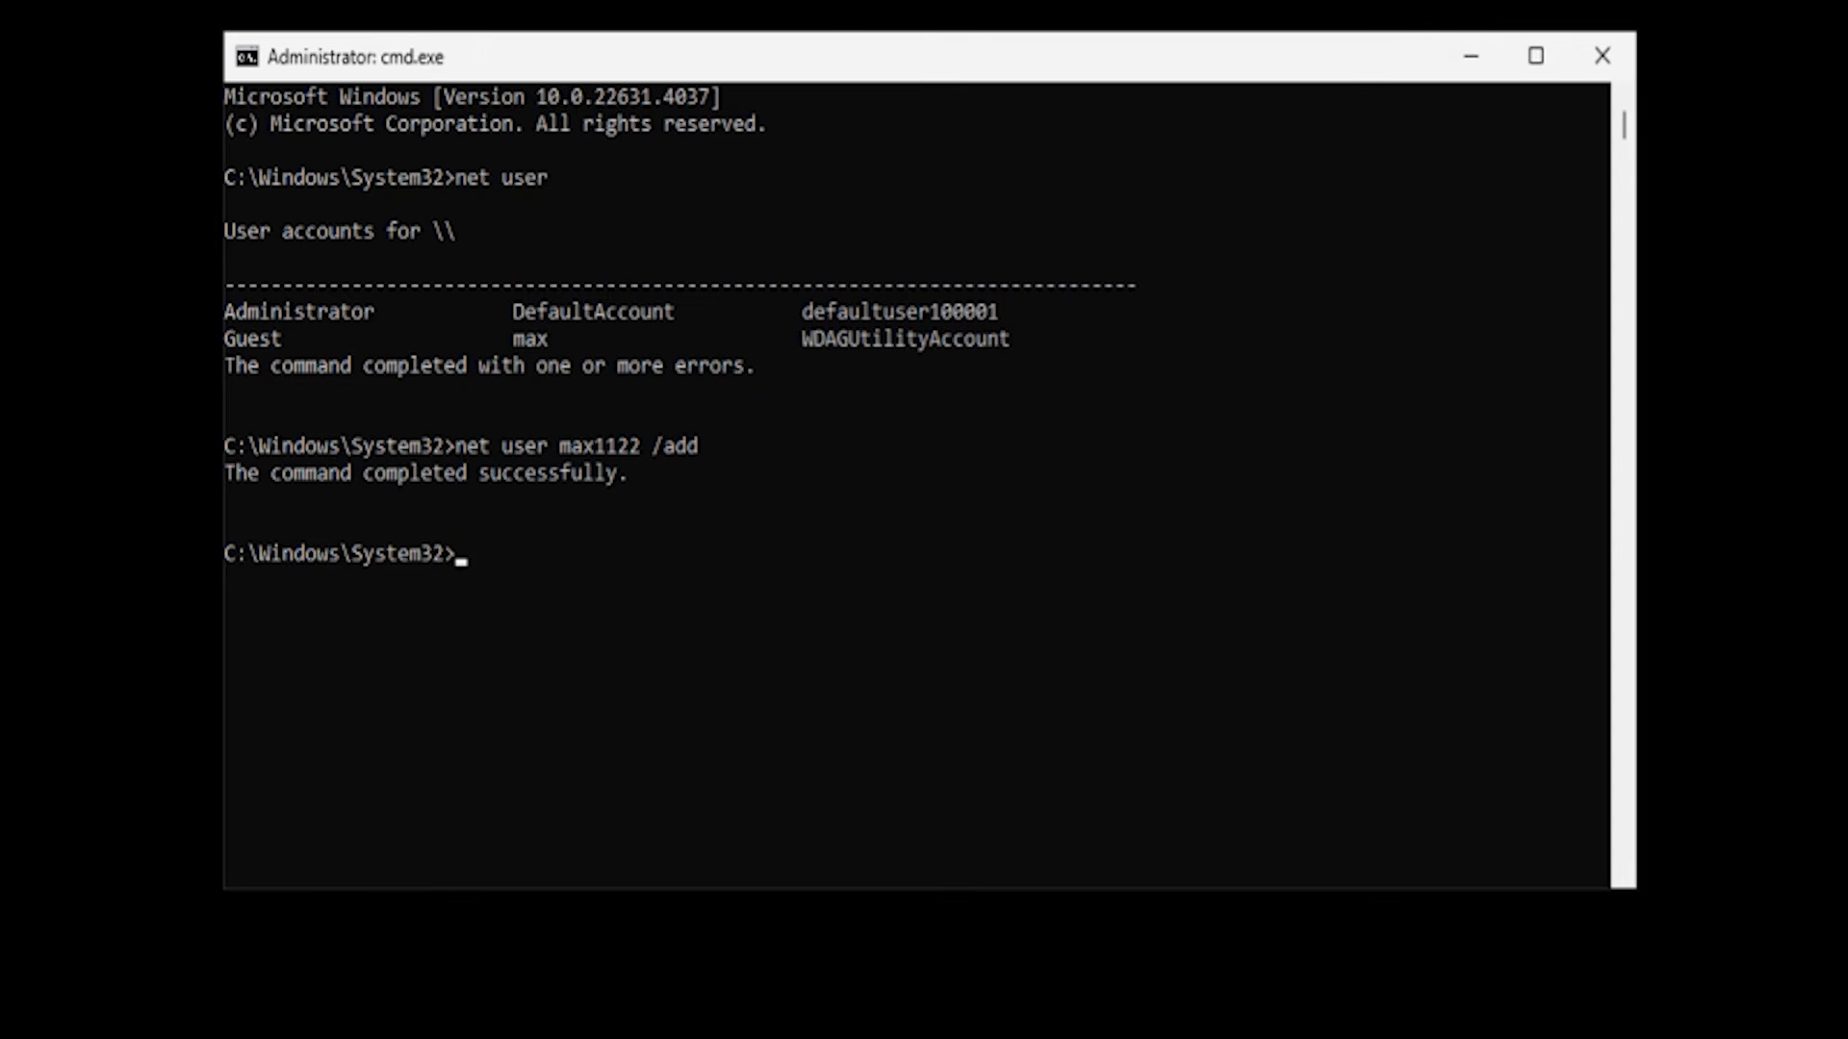
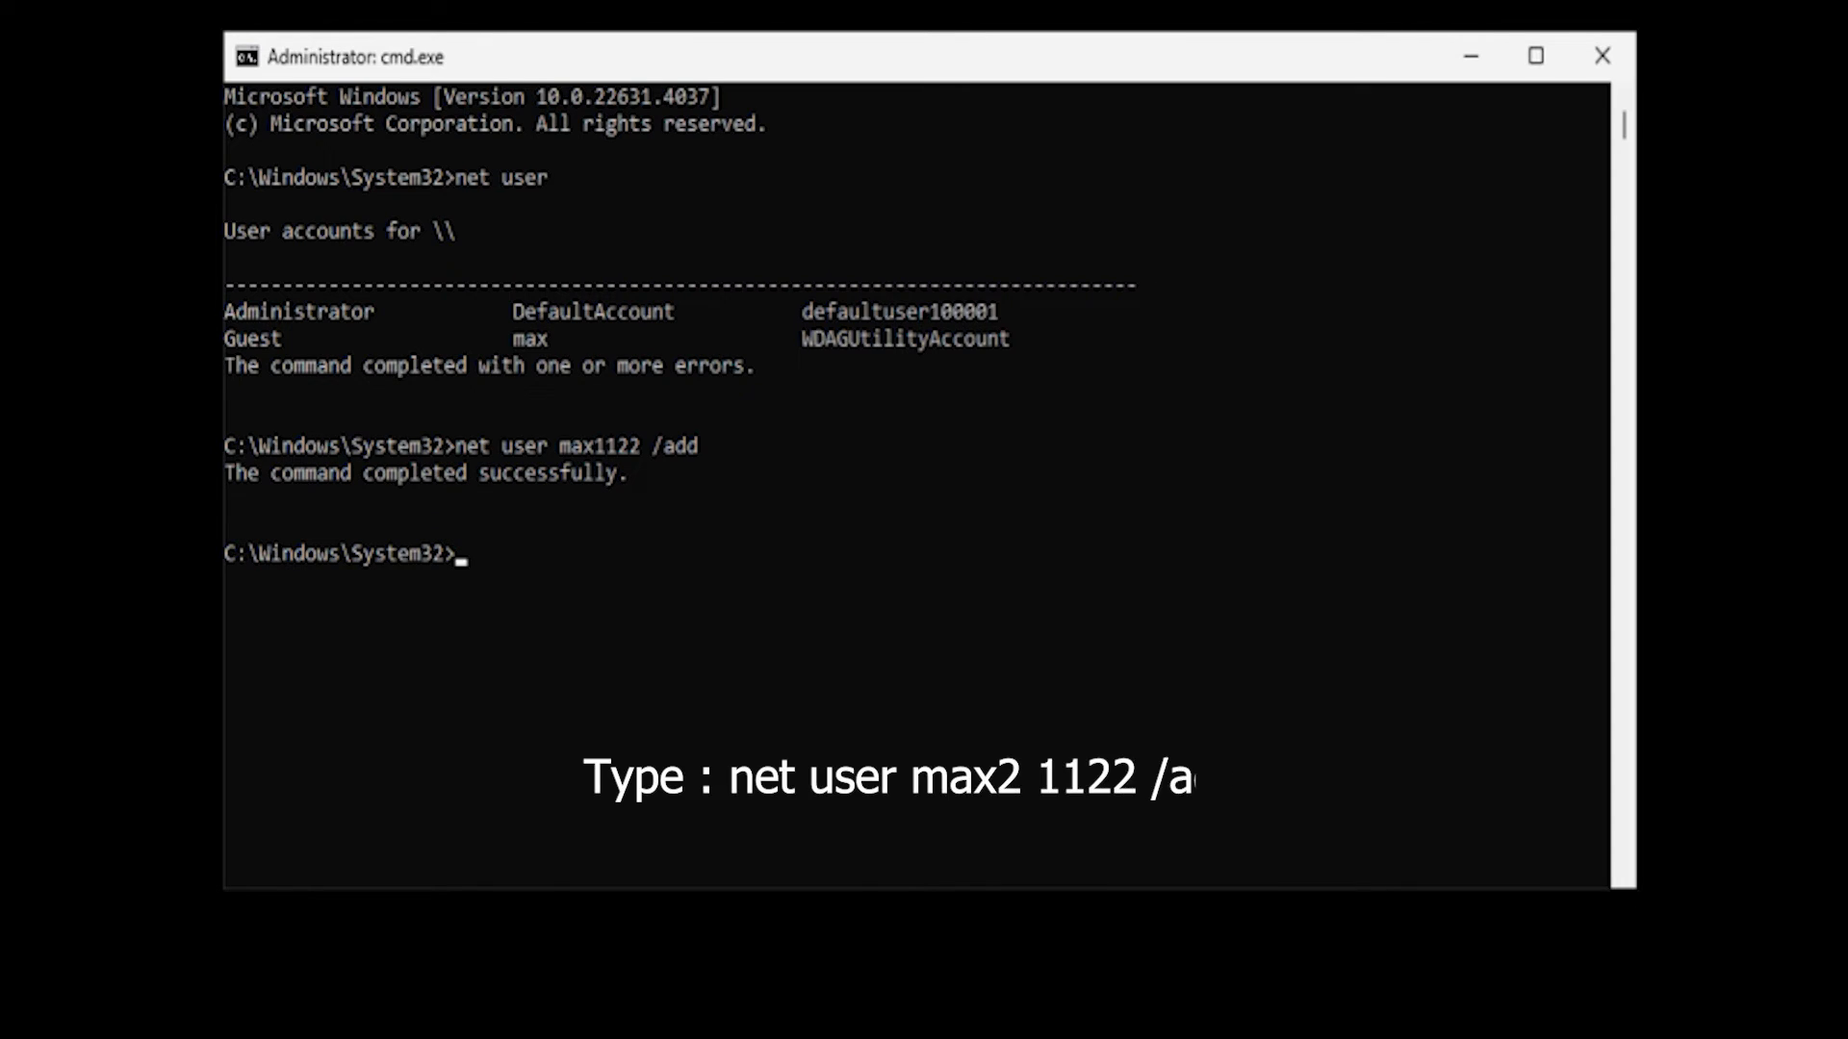
Enter the net user command for new account max2 with its password and /add, not yet run.
text(net user )
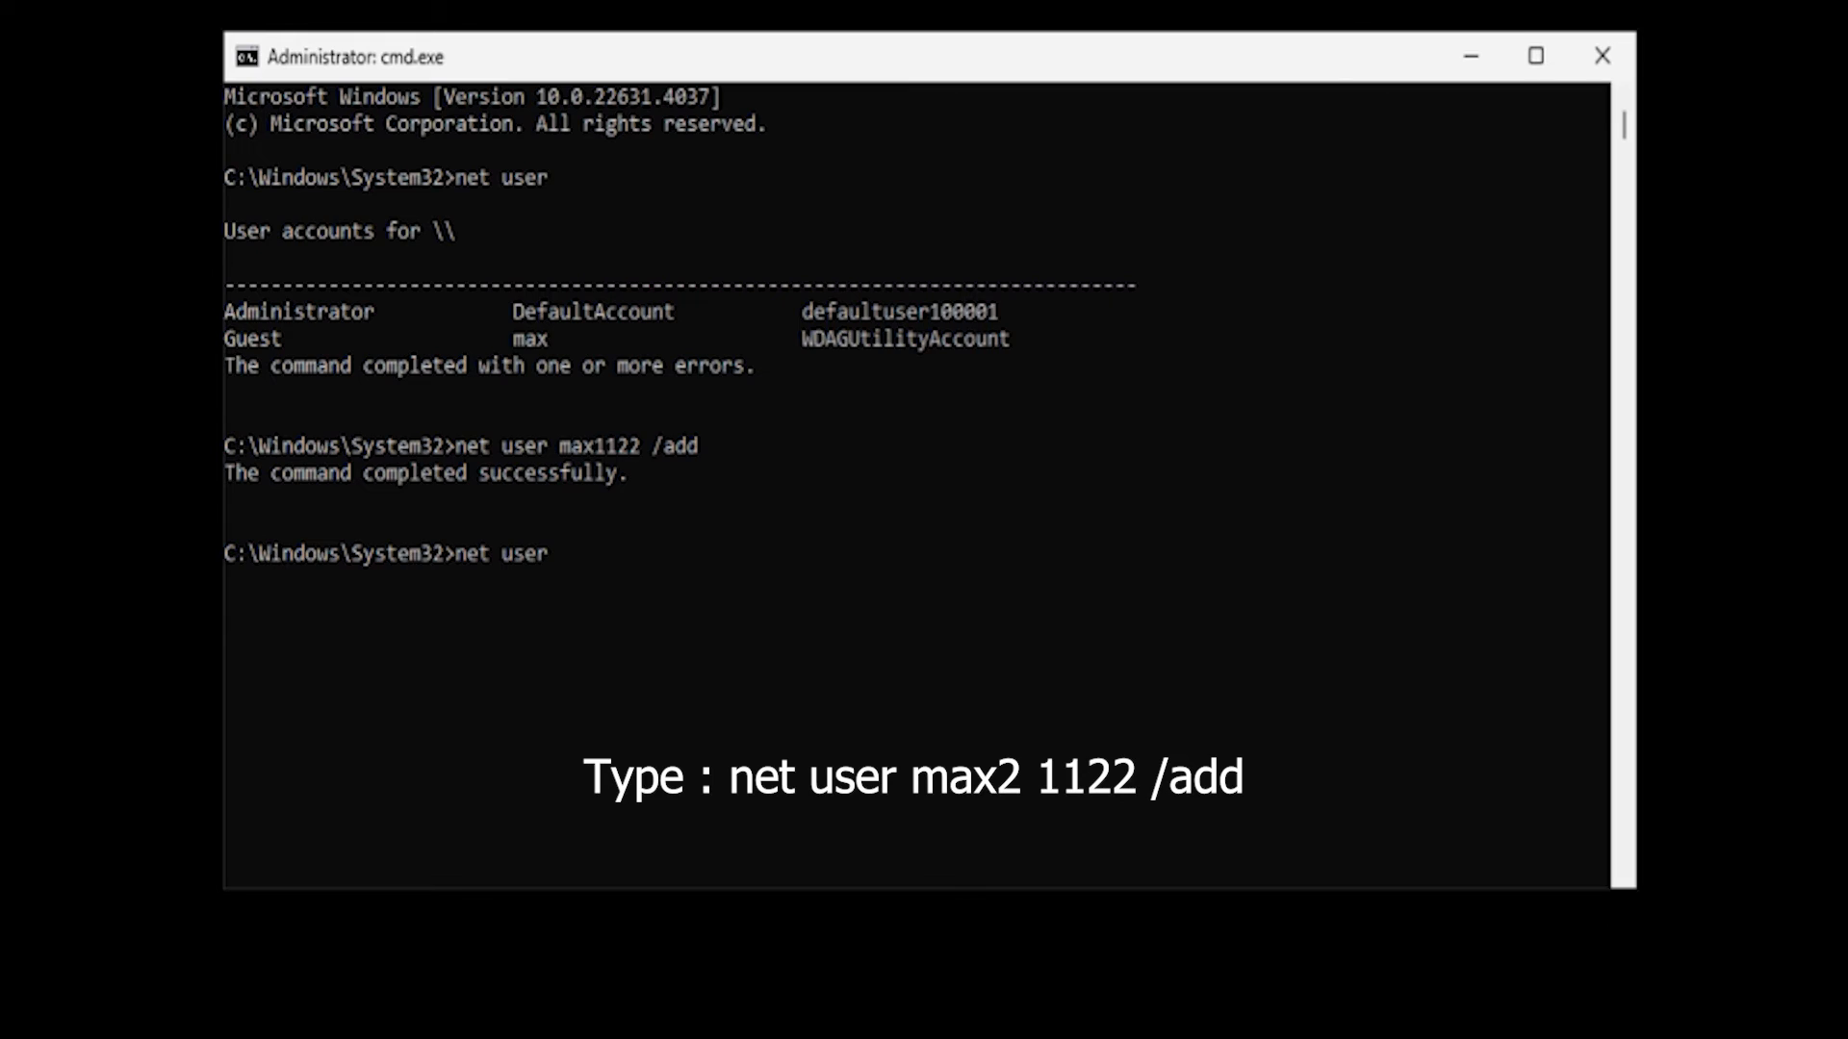
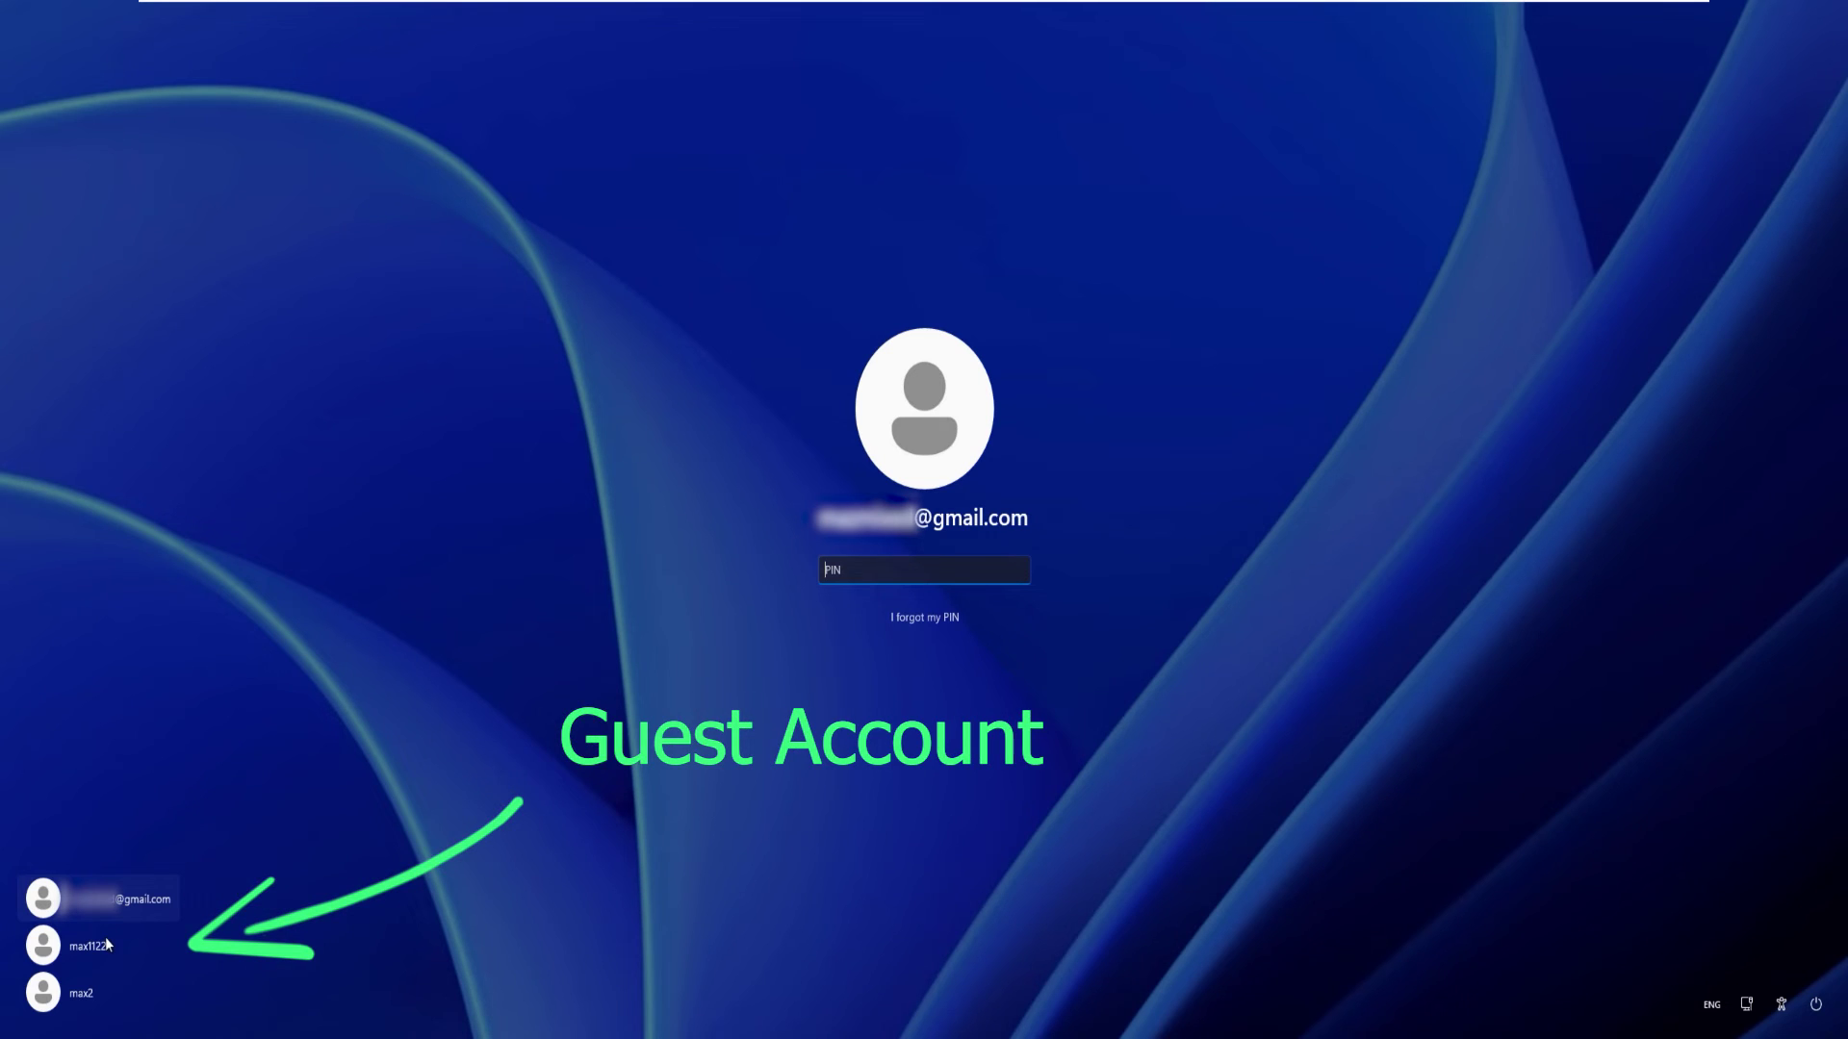
Sign in to the second local account, revealing the typed password to check it first.
click(52, 997)
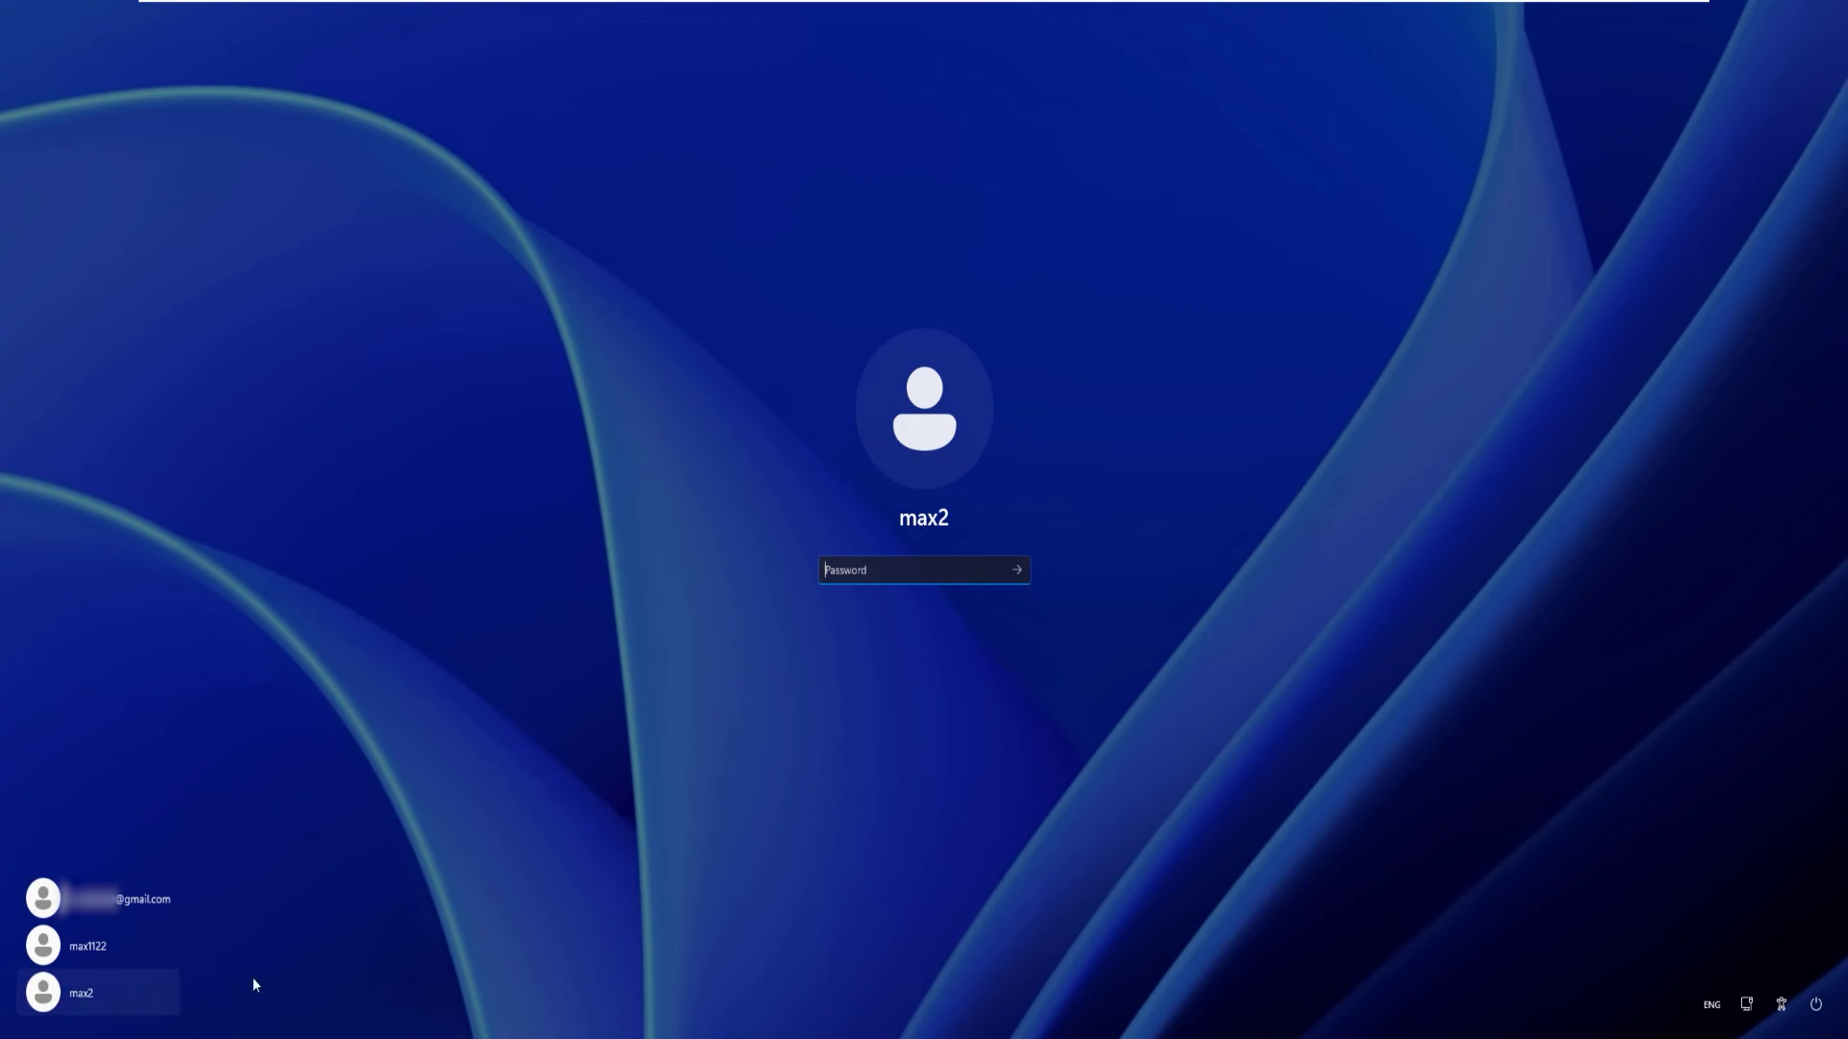
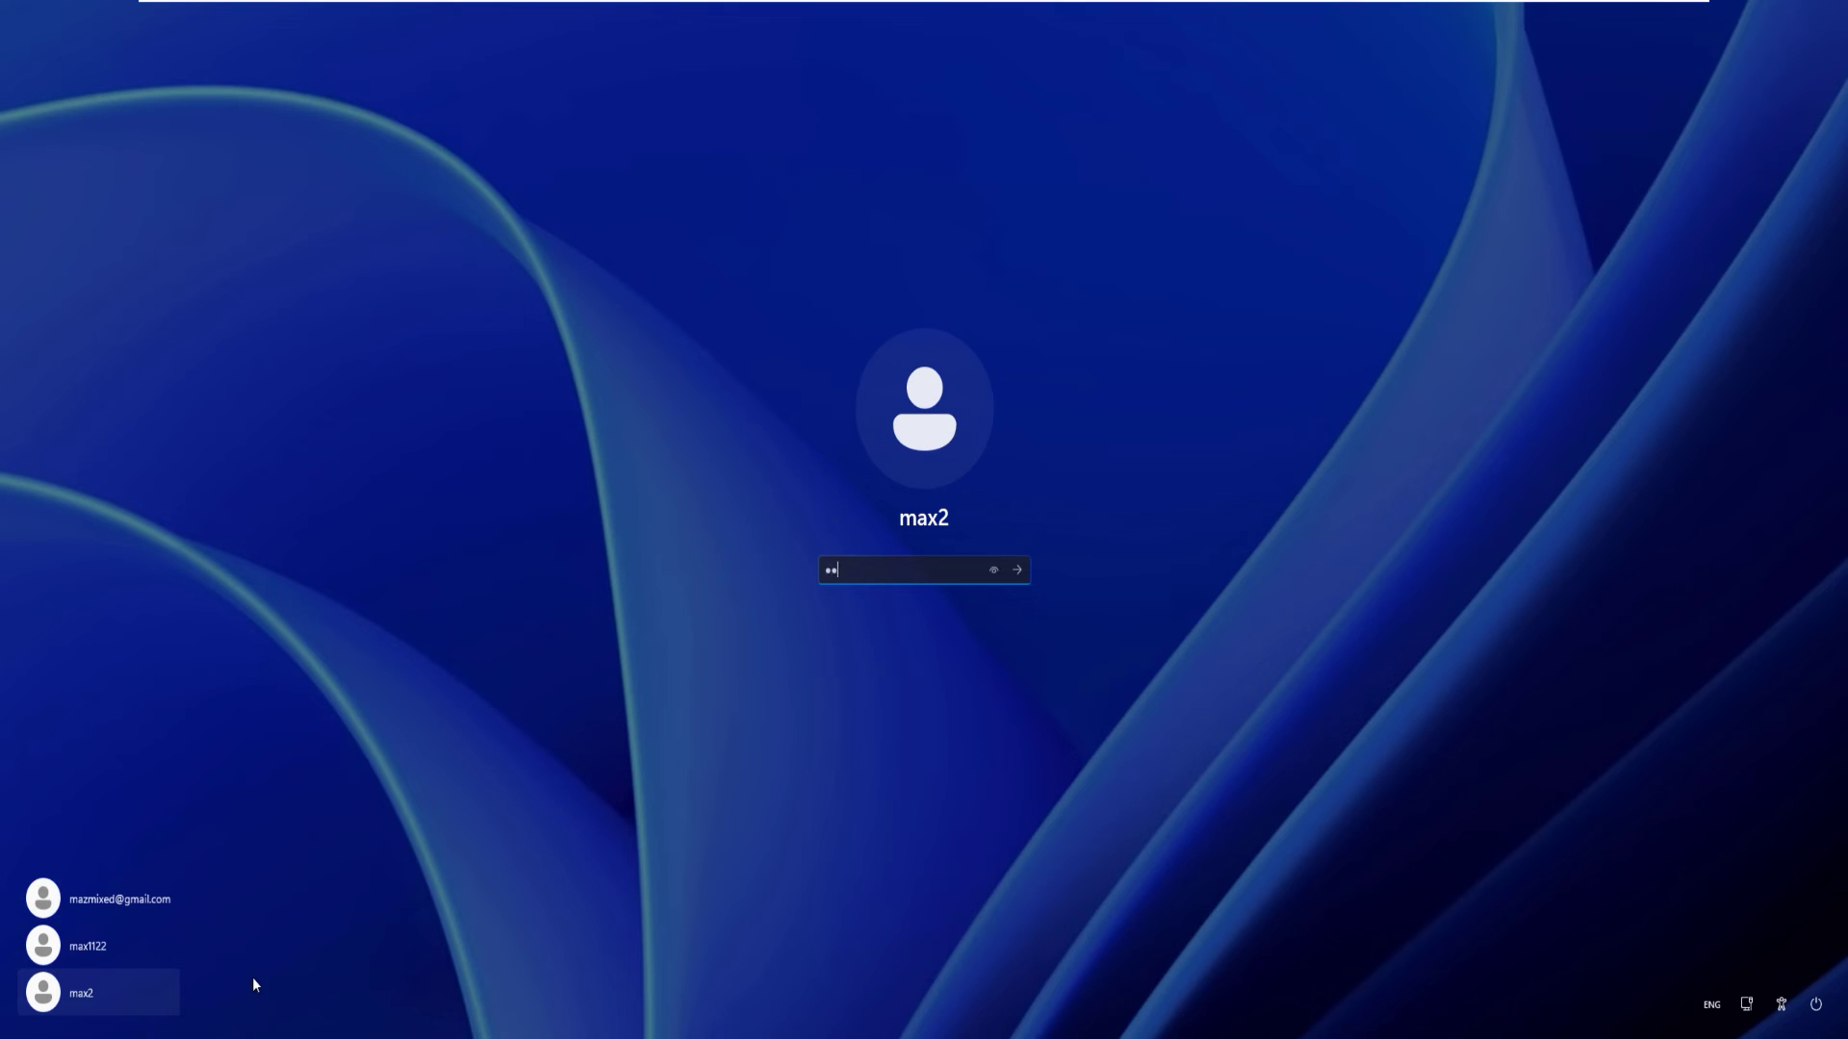
click(994, 570)
click(1018, 573)
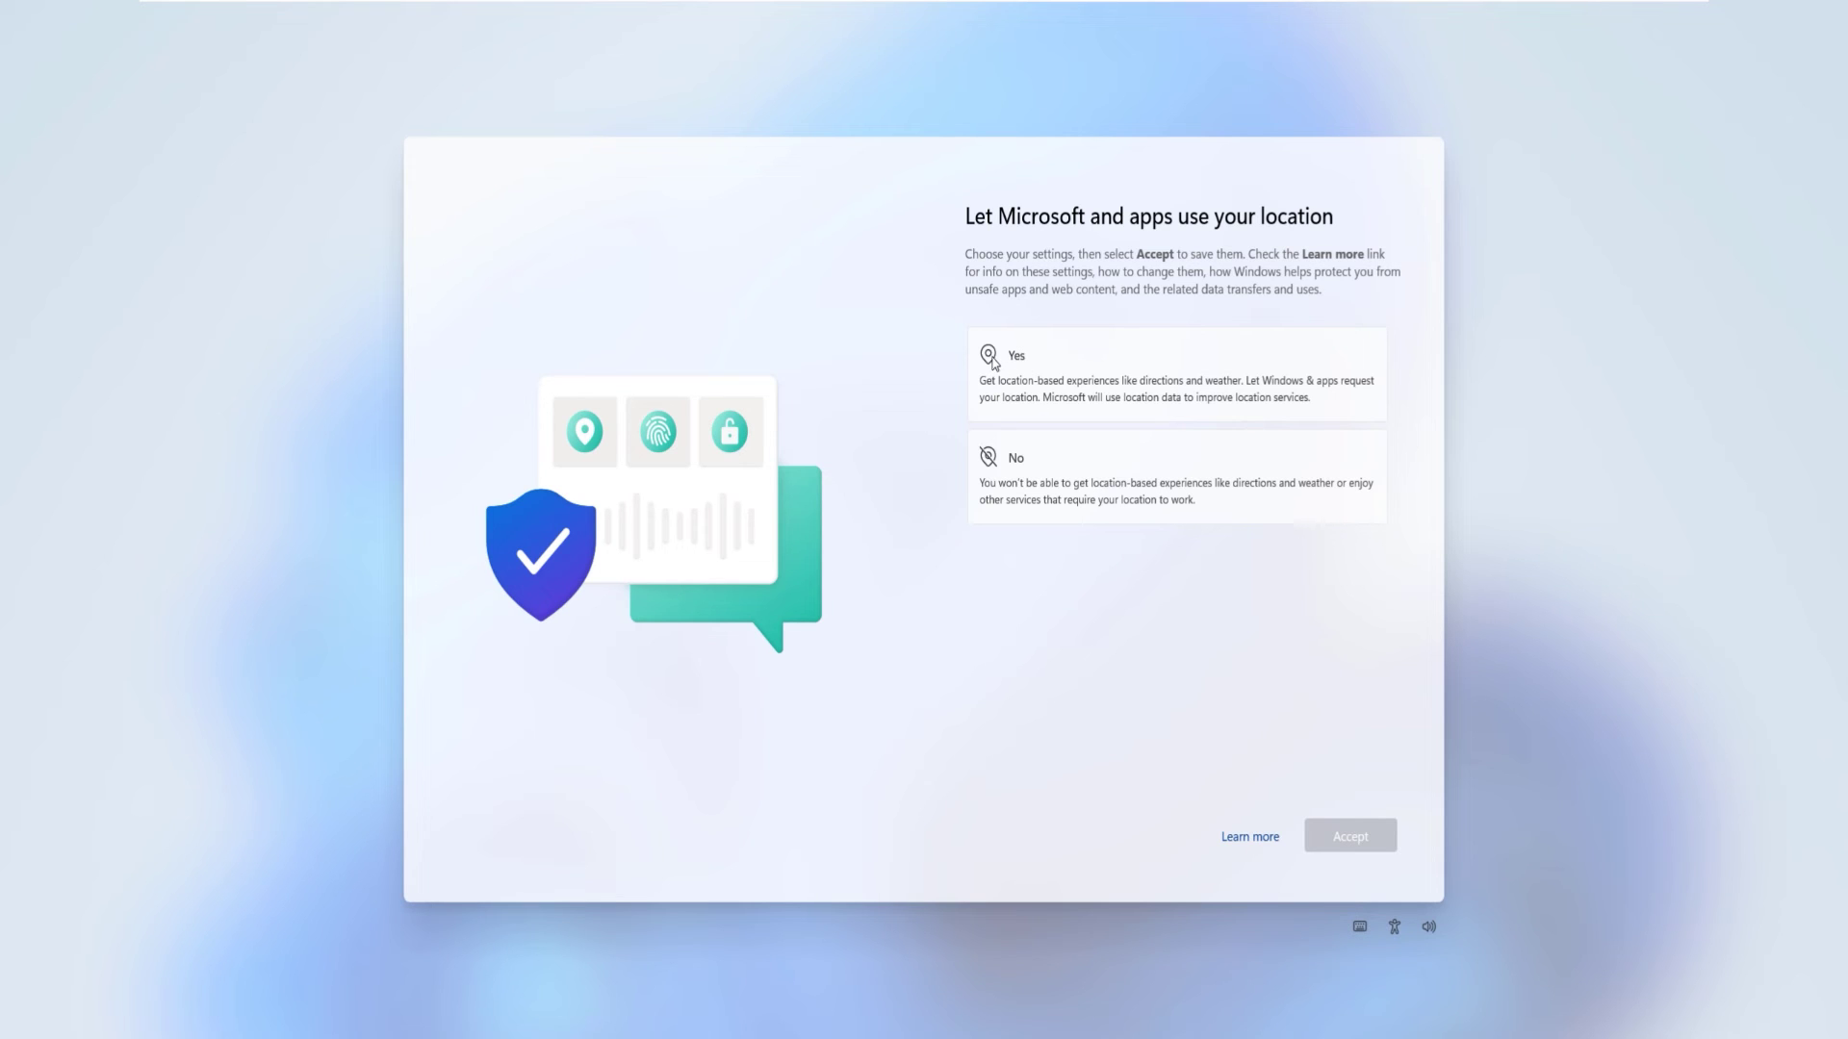
Answer No to location, Find my device, inking and tailored experiences, with Required-only diagnostics.
click(1023, 458)
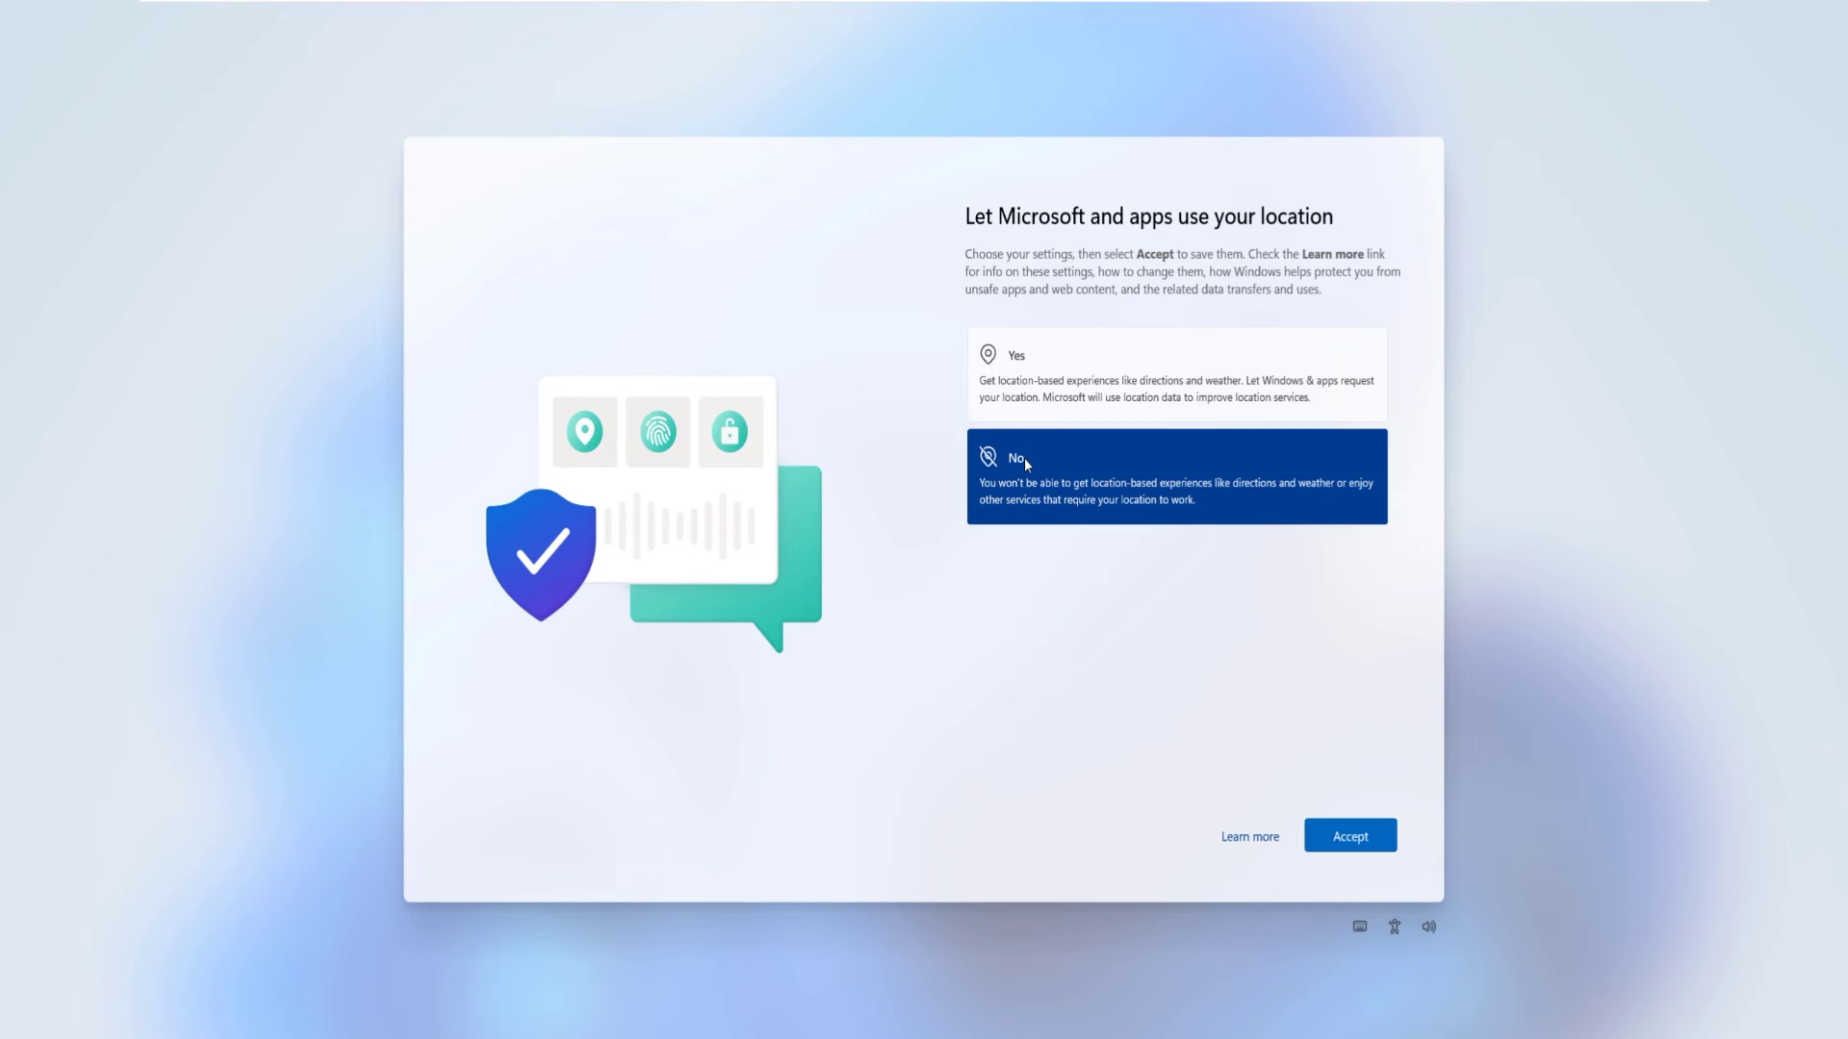
click(1358, 845)
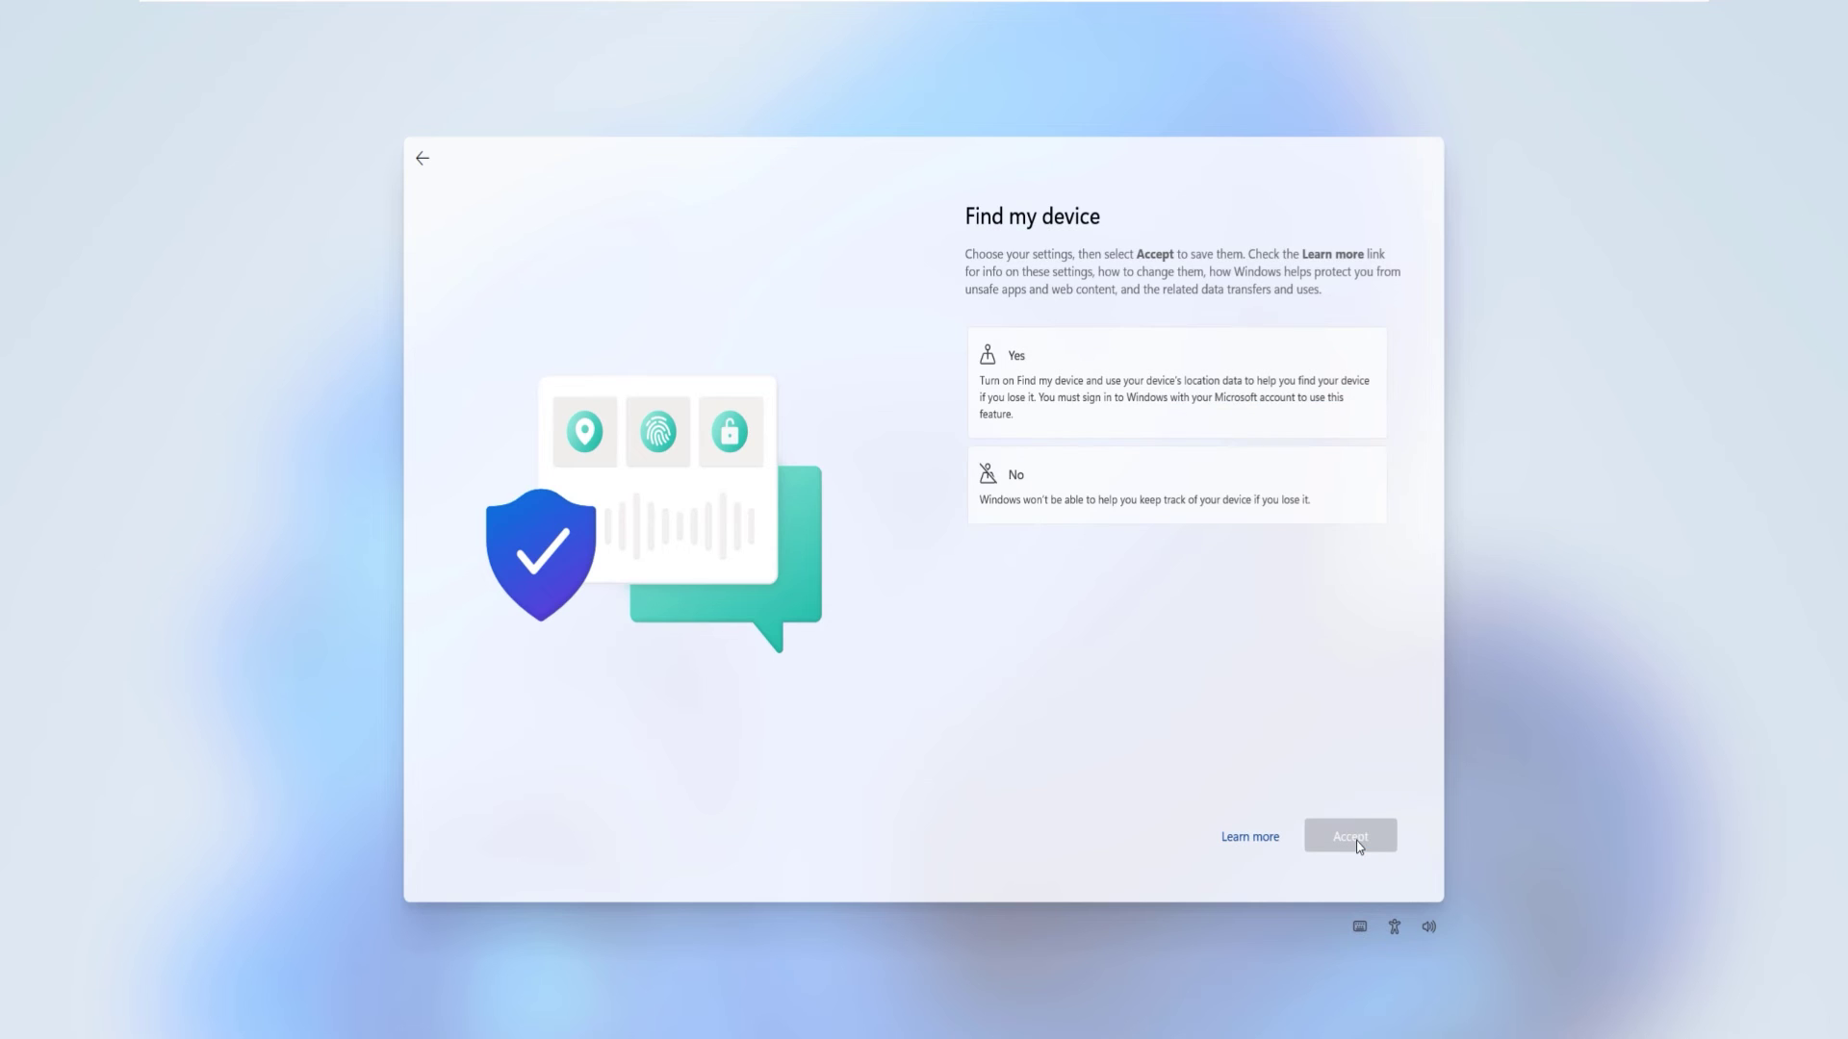
click(1019, 491)
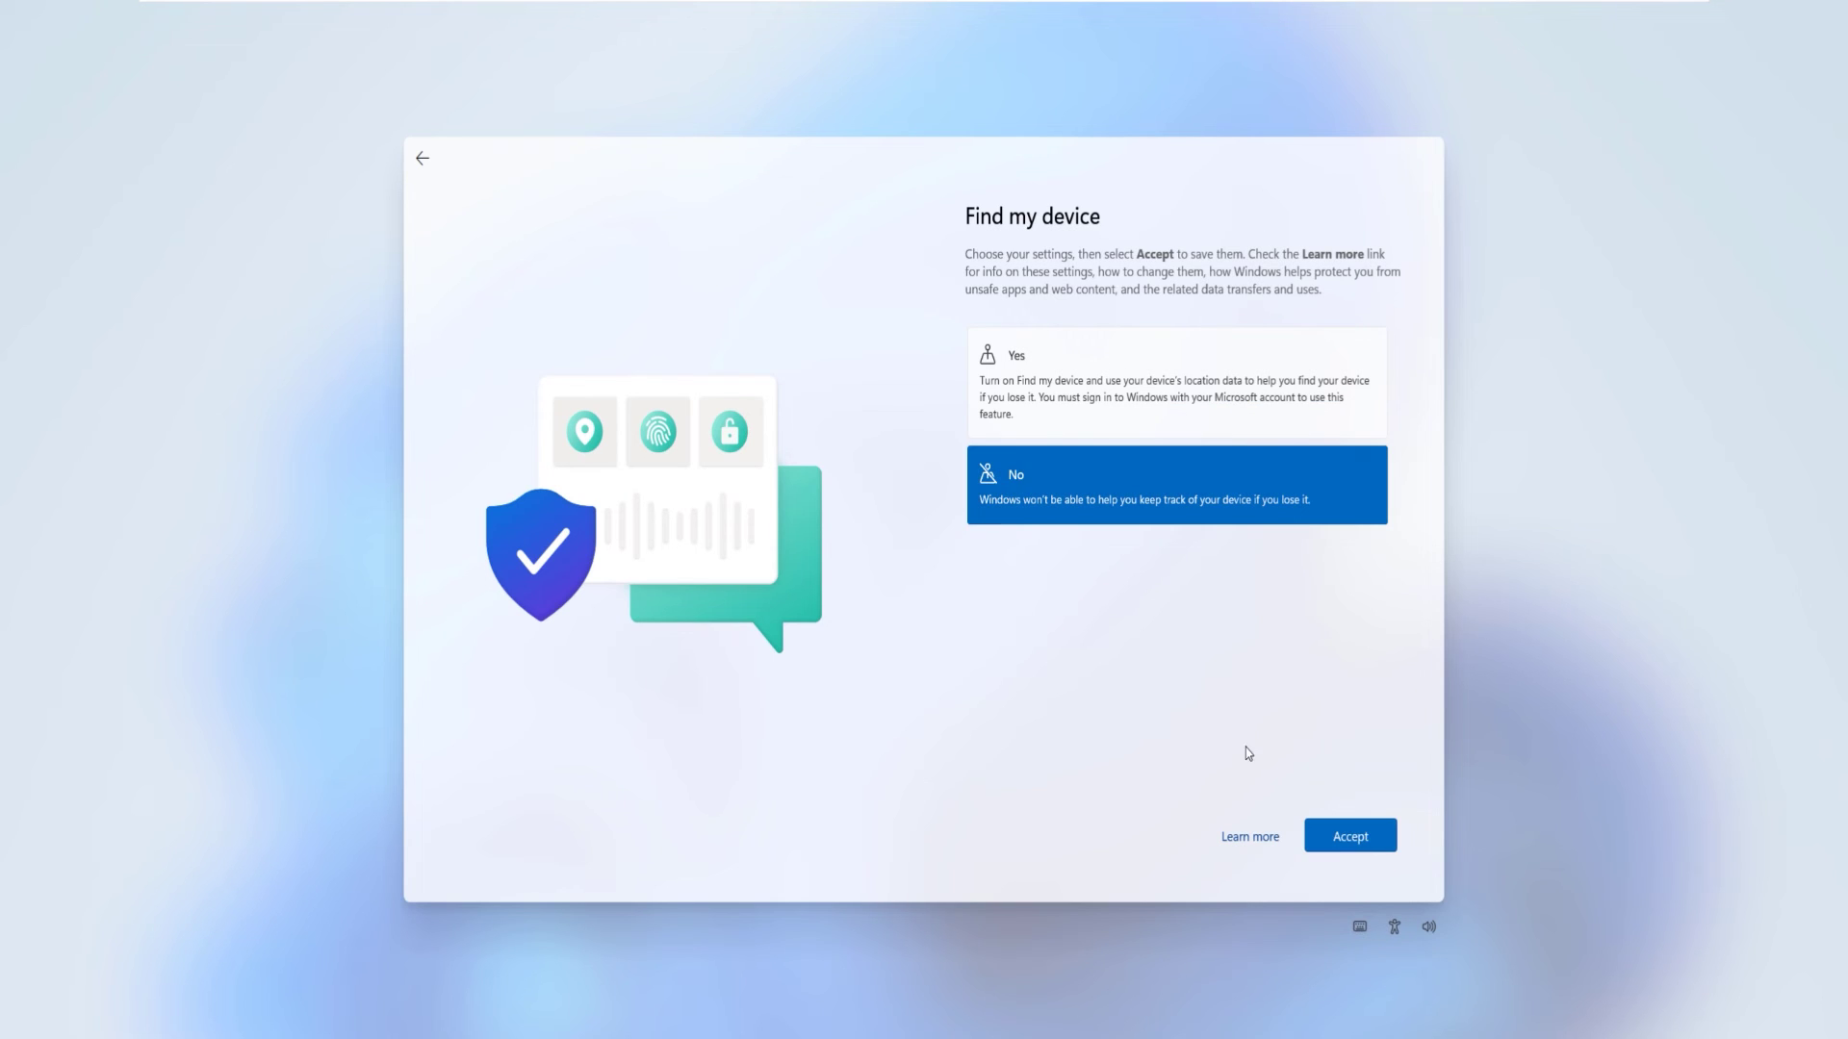
click(1348, 833)
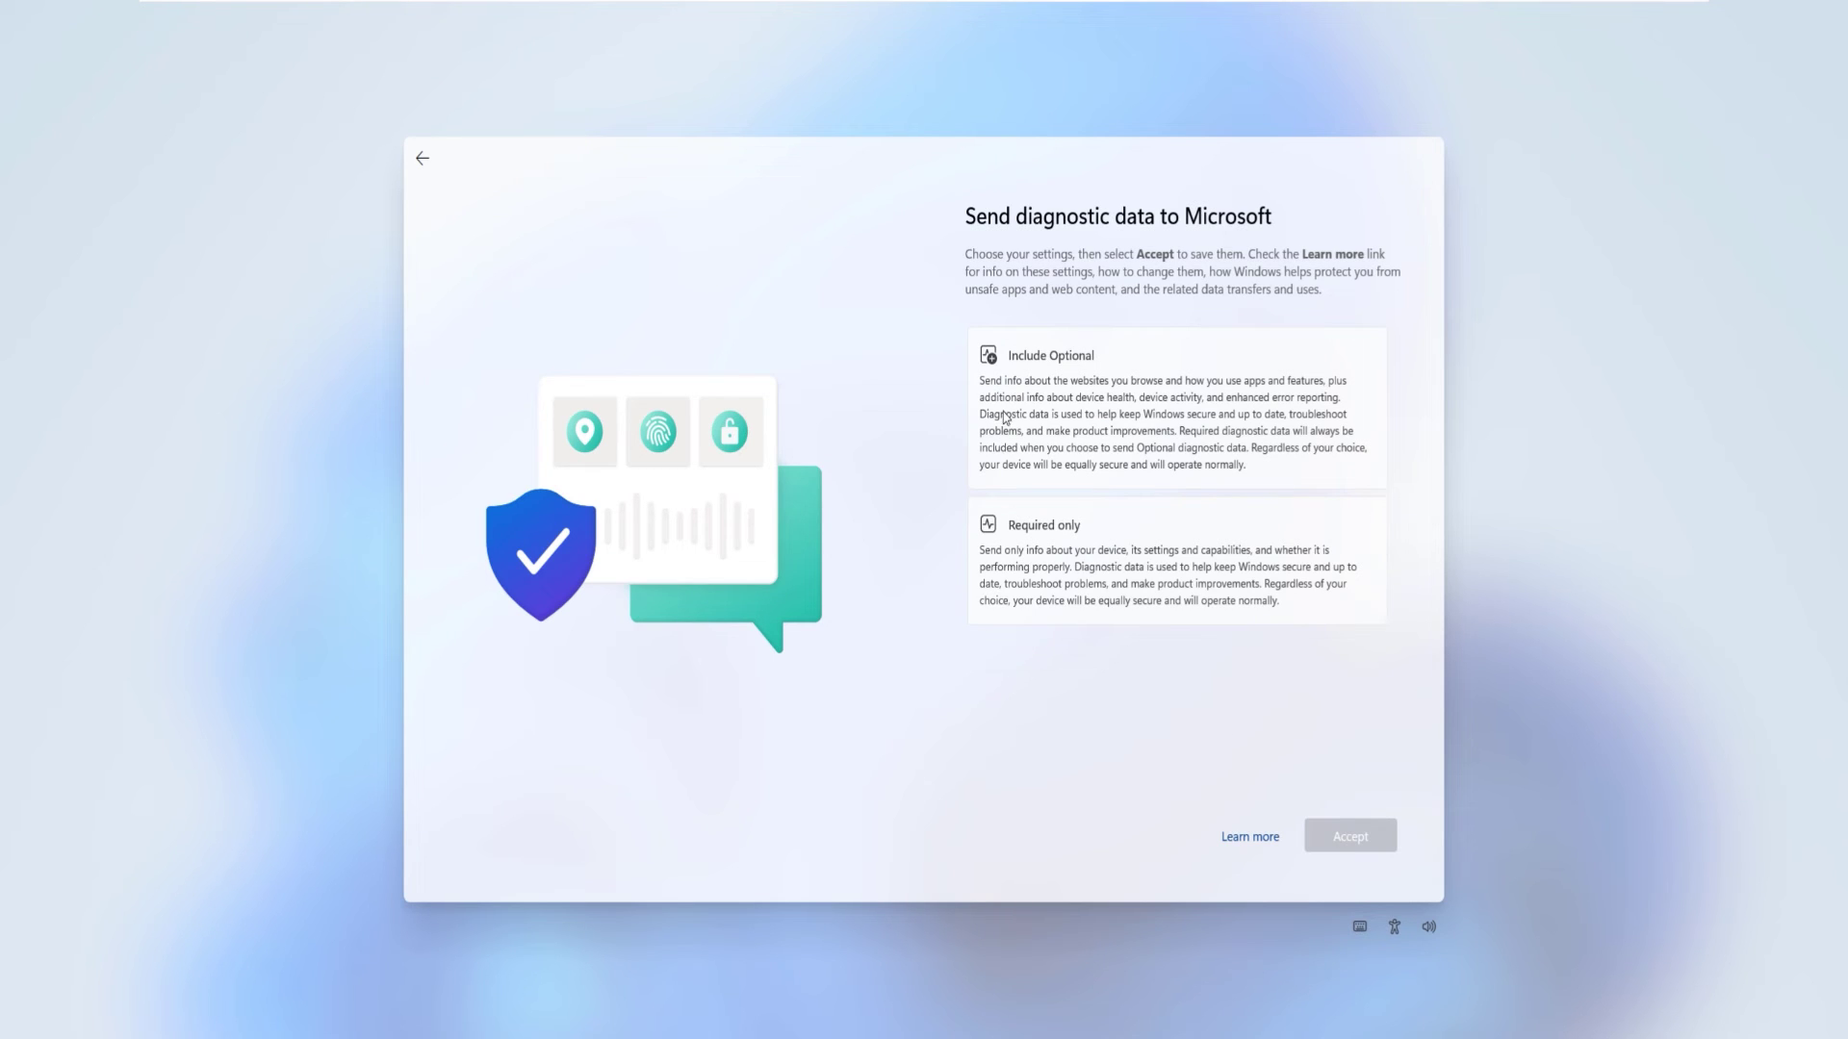
click(1050, 546)
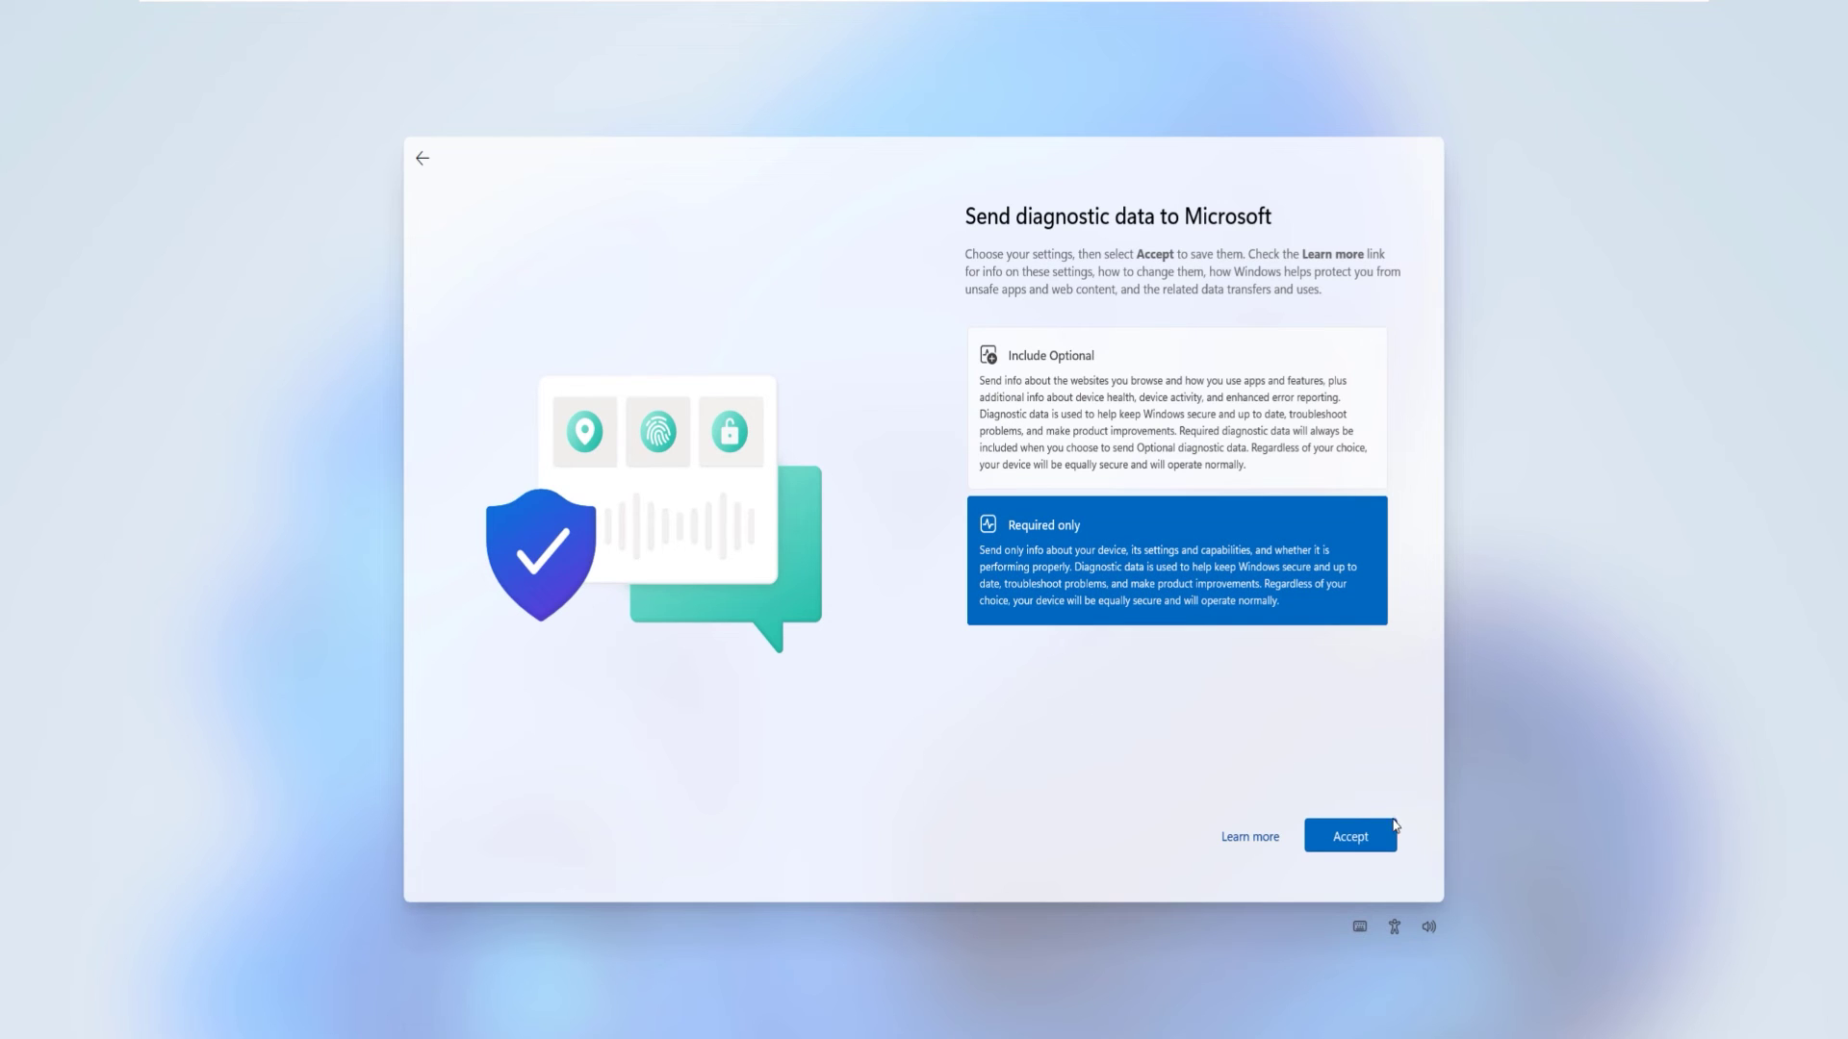
click(1353, 836)
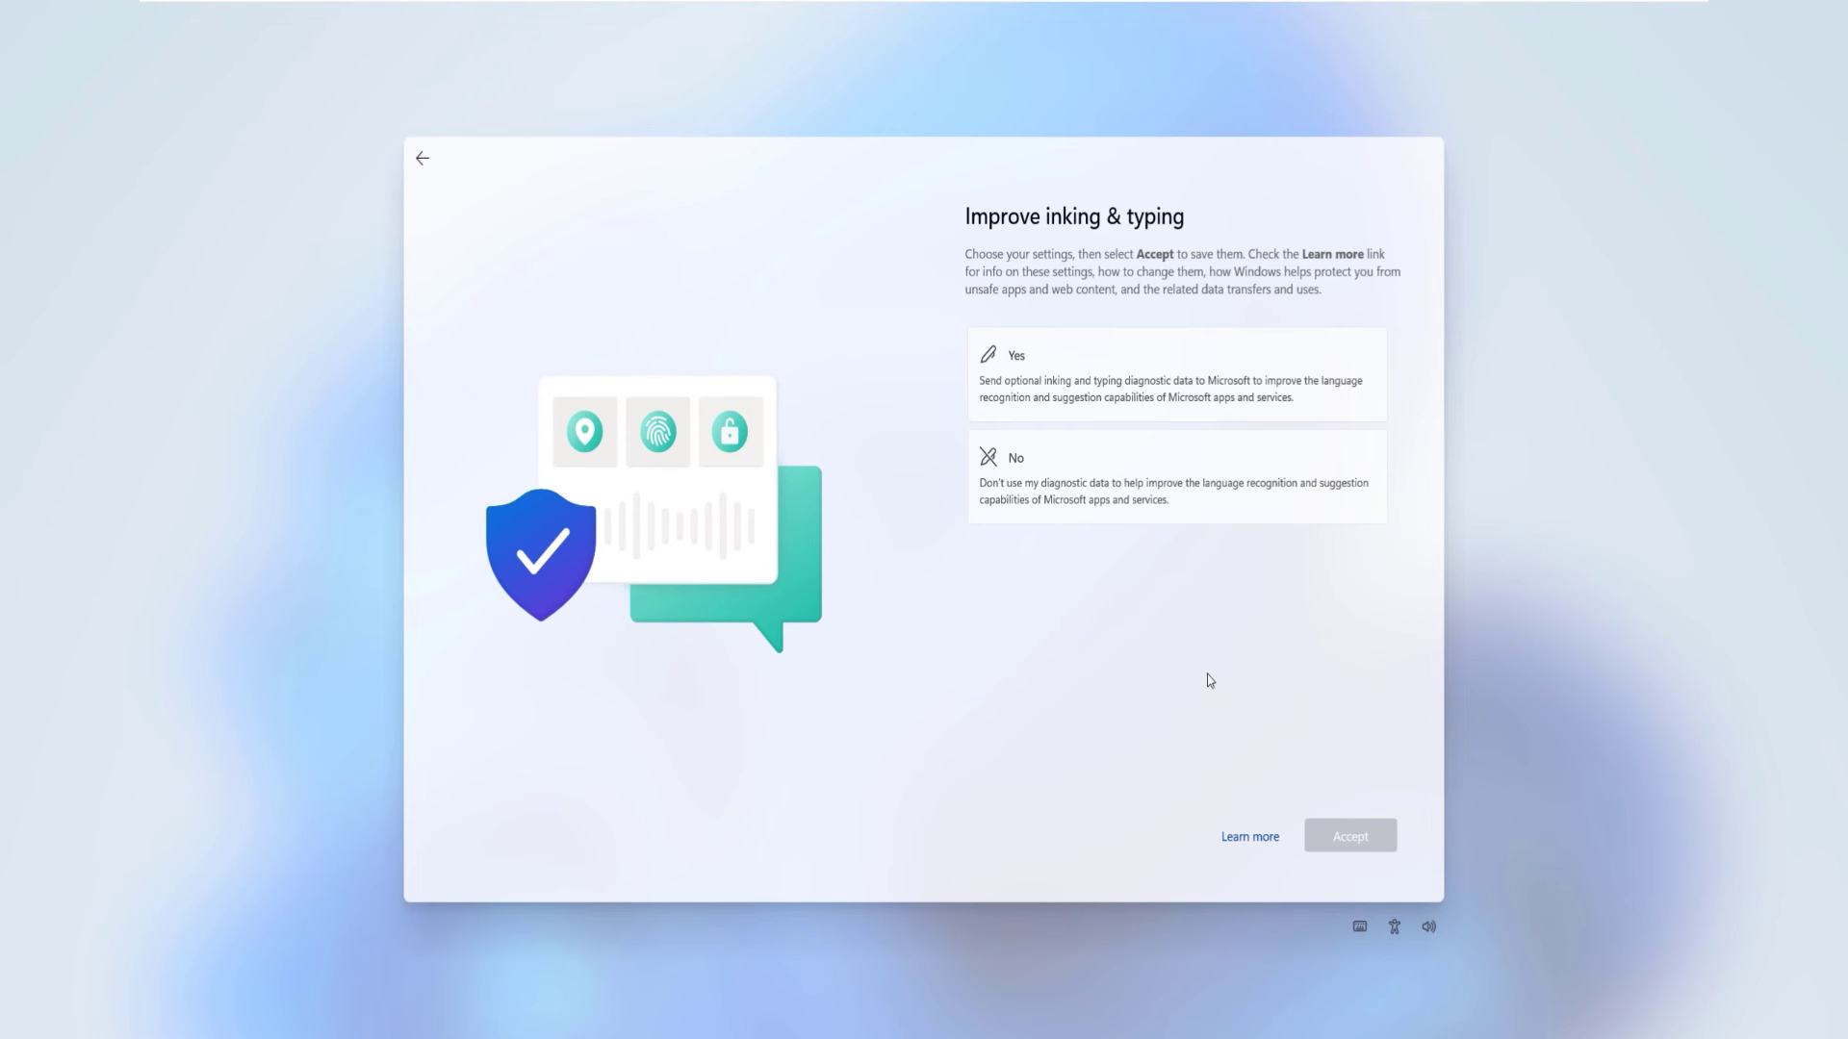
click(1054, 482)
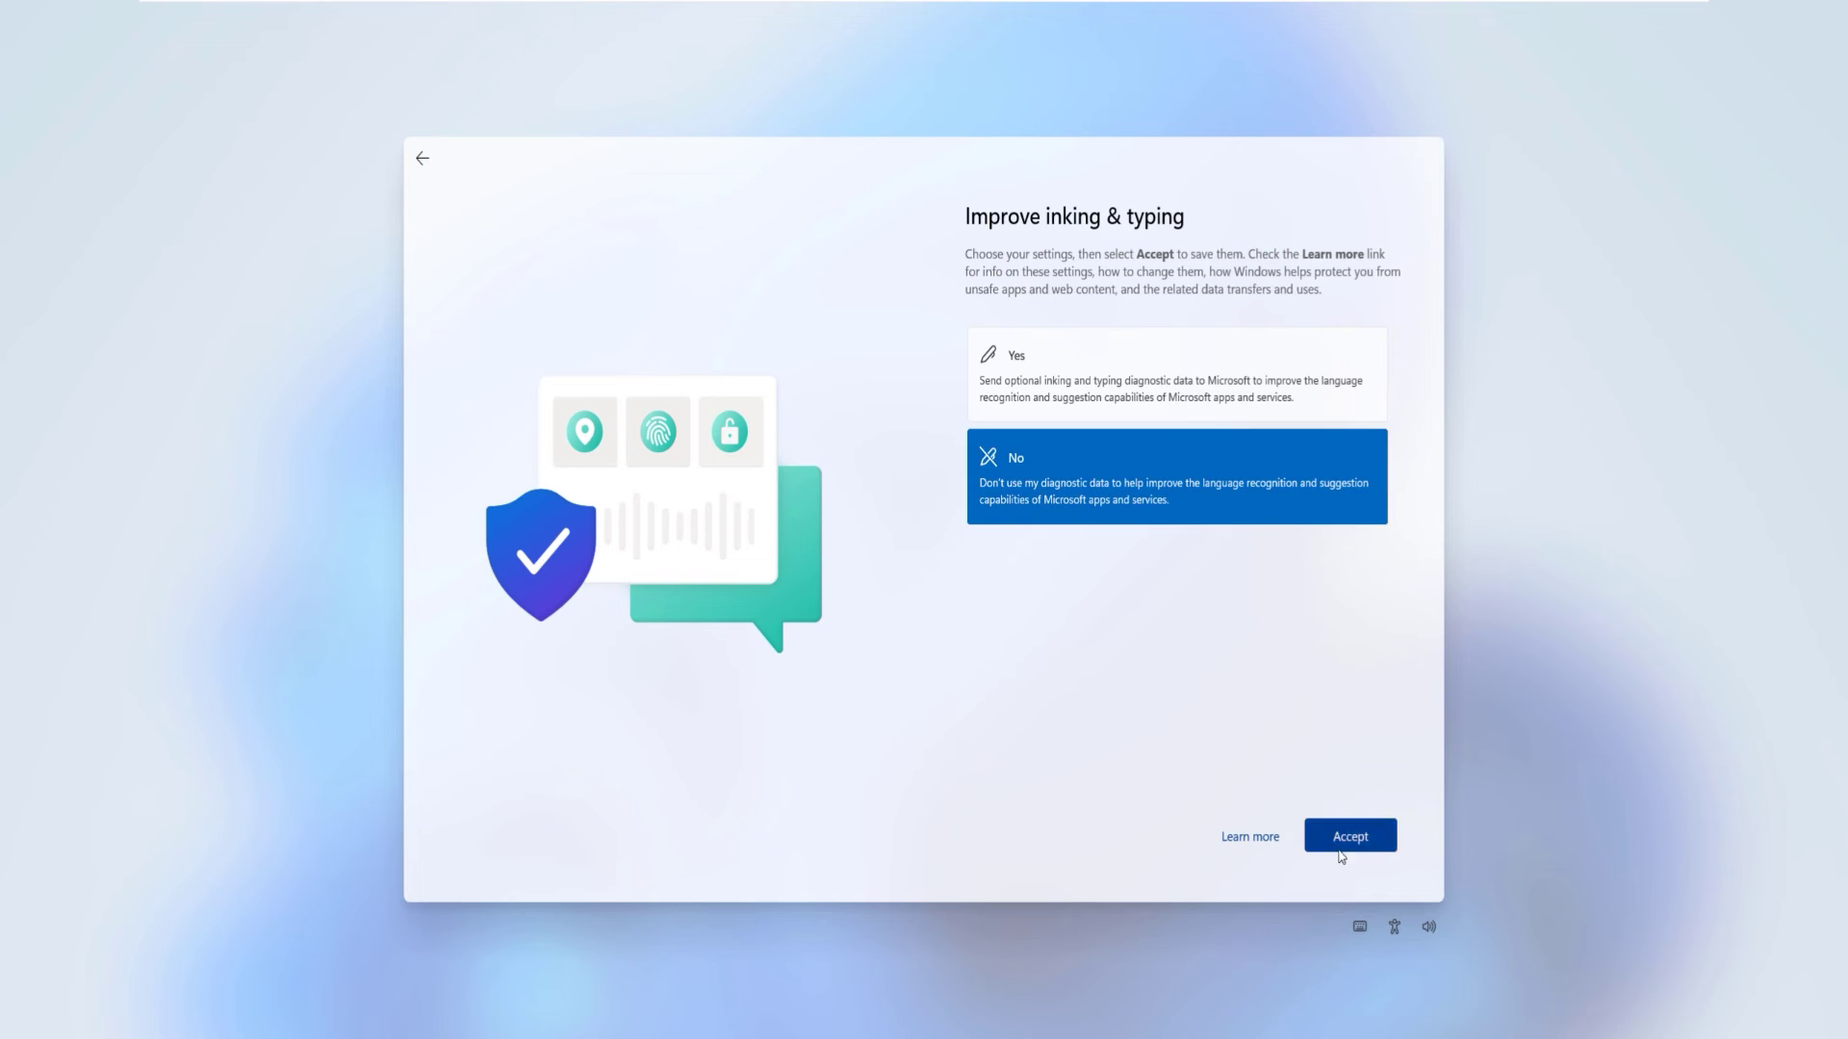
click(1346, 844)
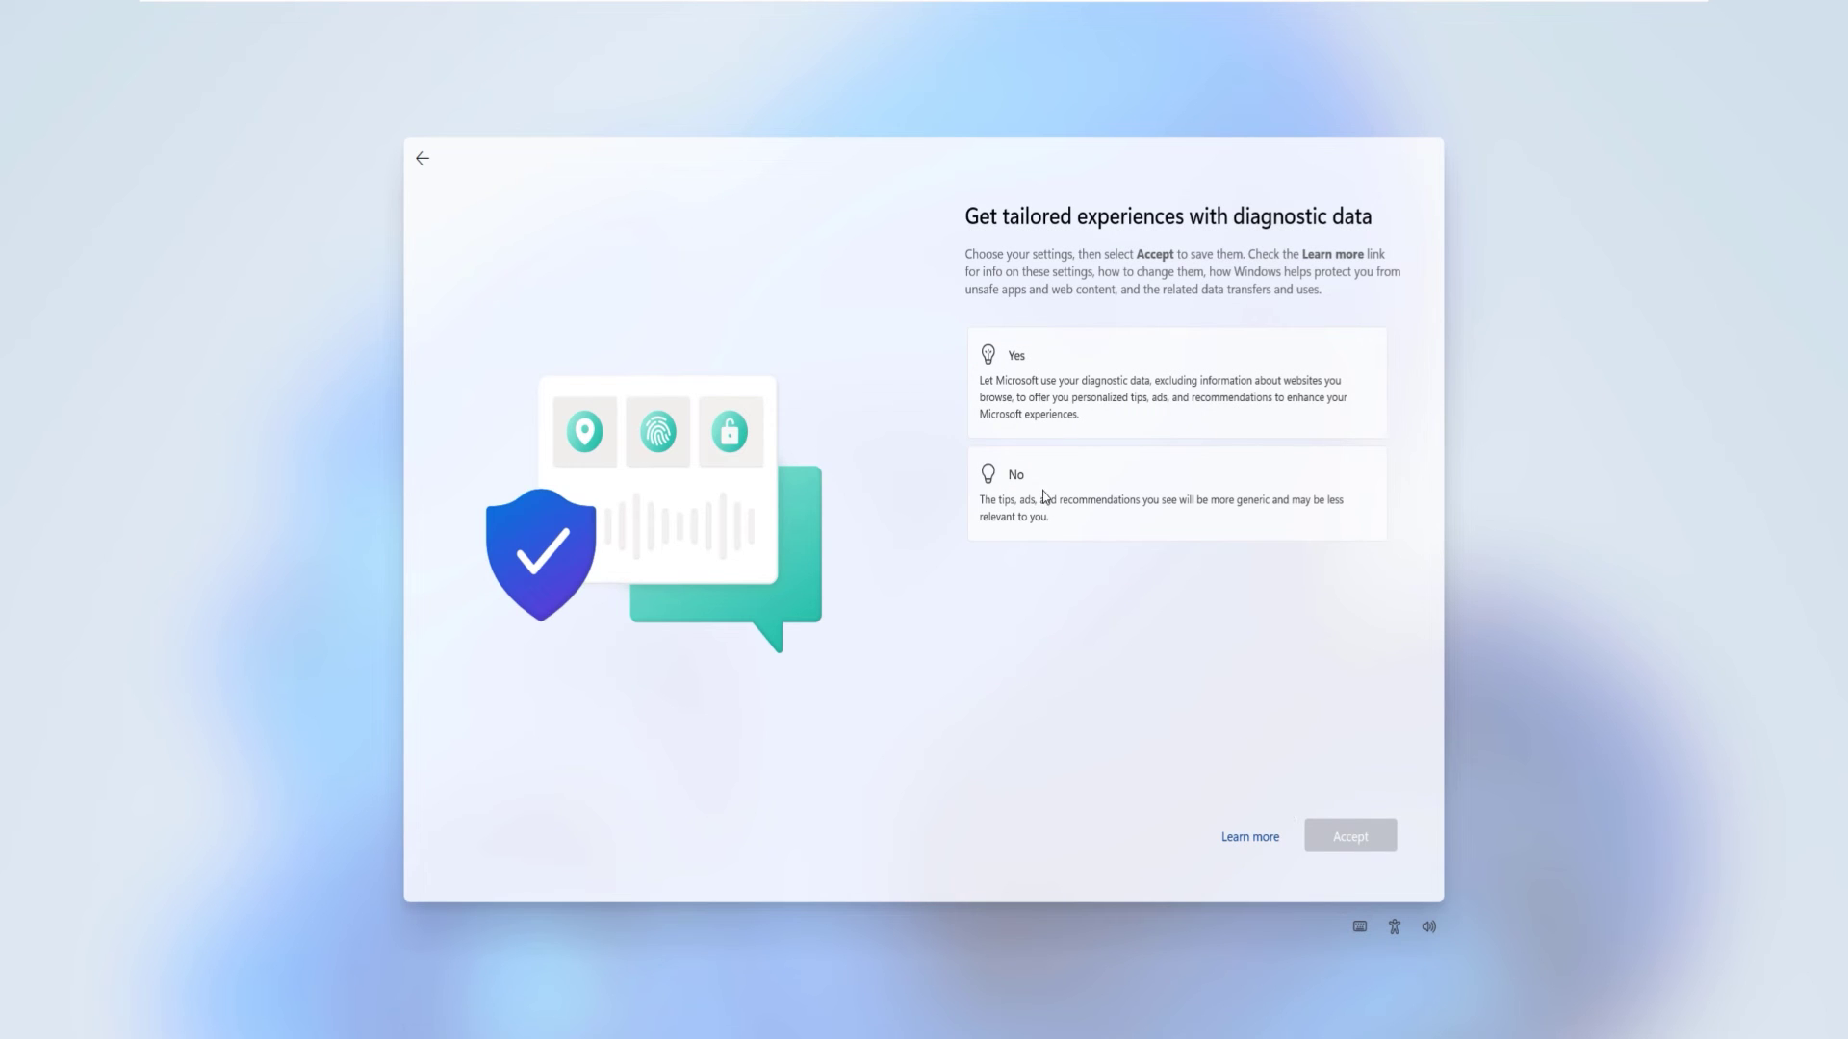
click(1046, 491)
click(1355, 837)
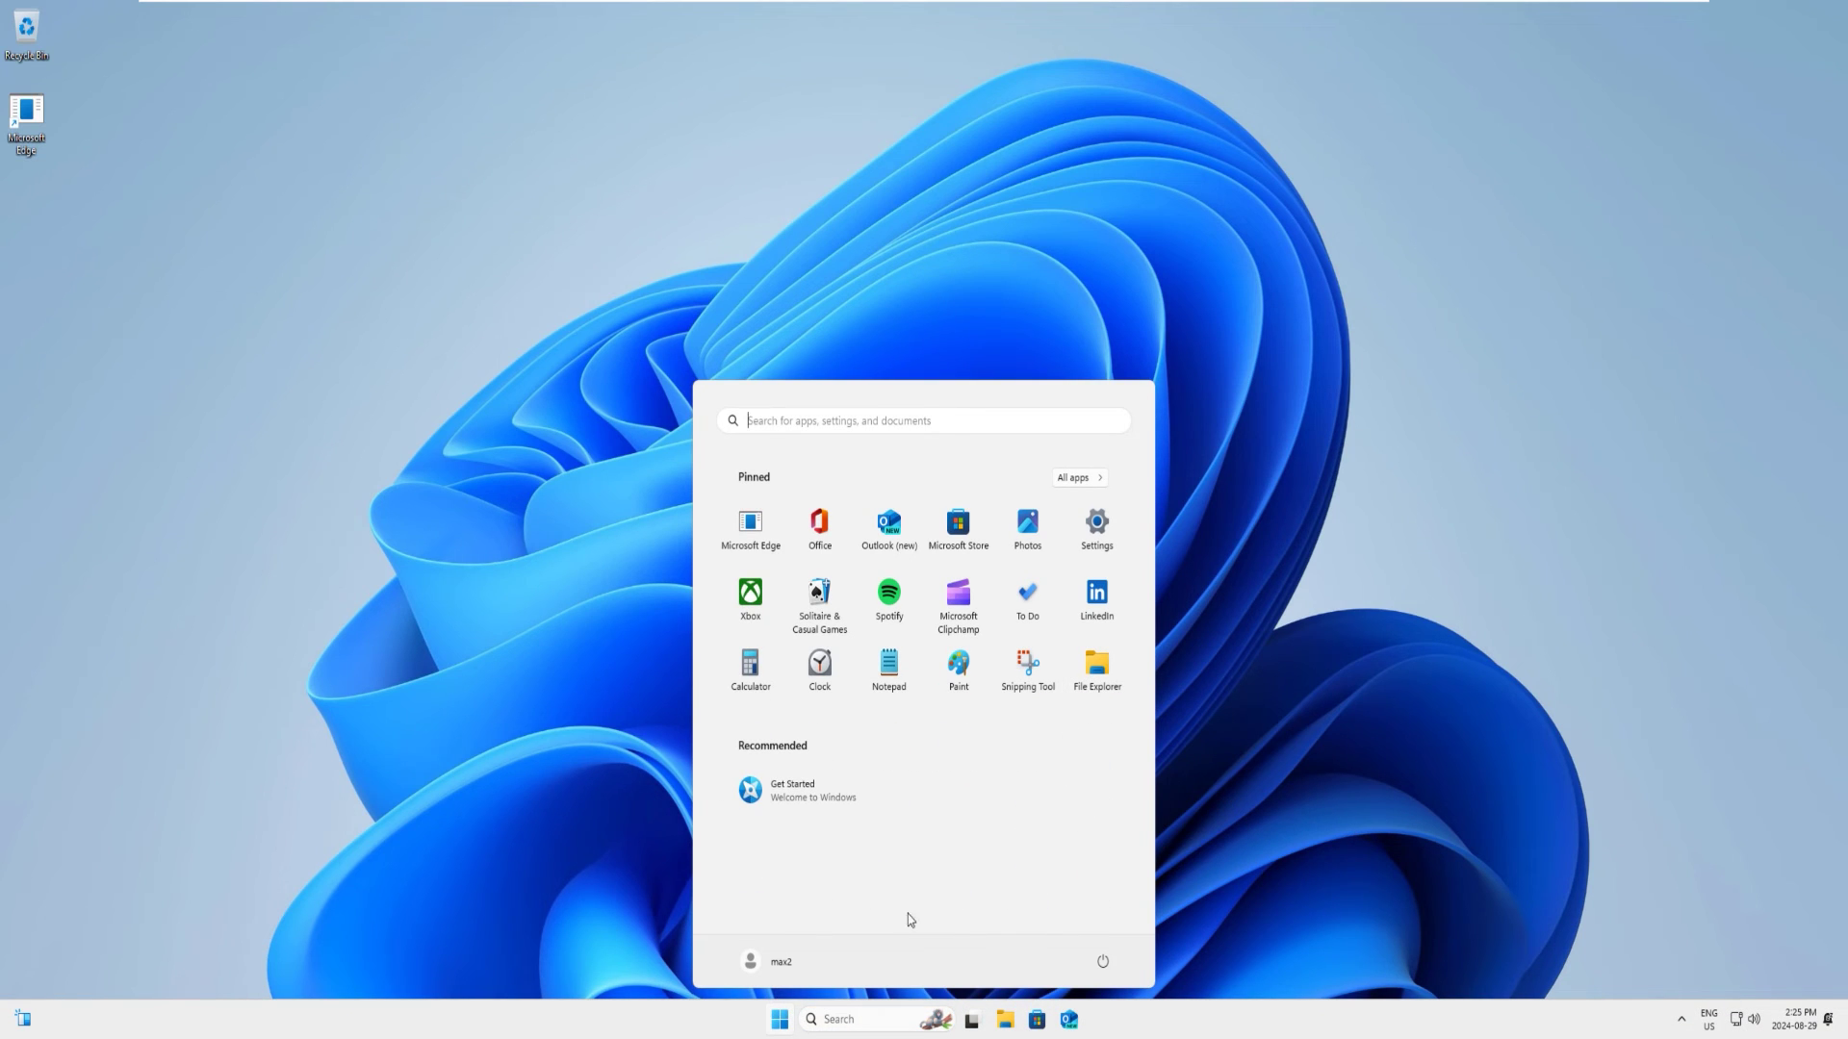
Look over the signed-in account's details and sign-out options in the Start menu.
click(779, 962)
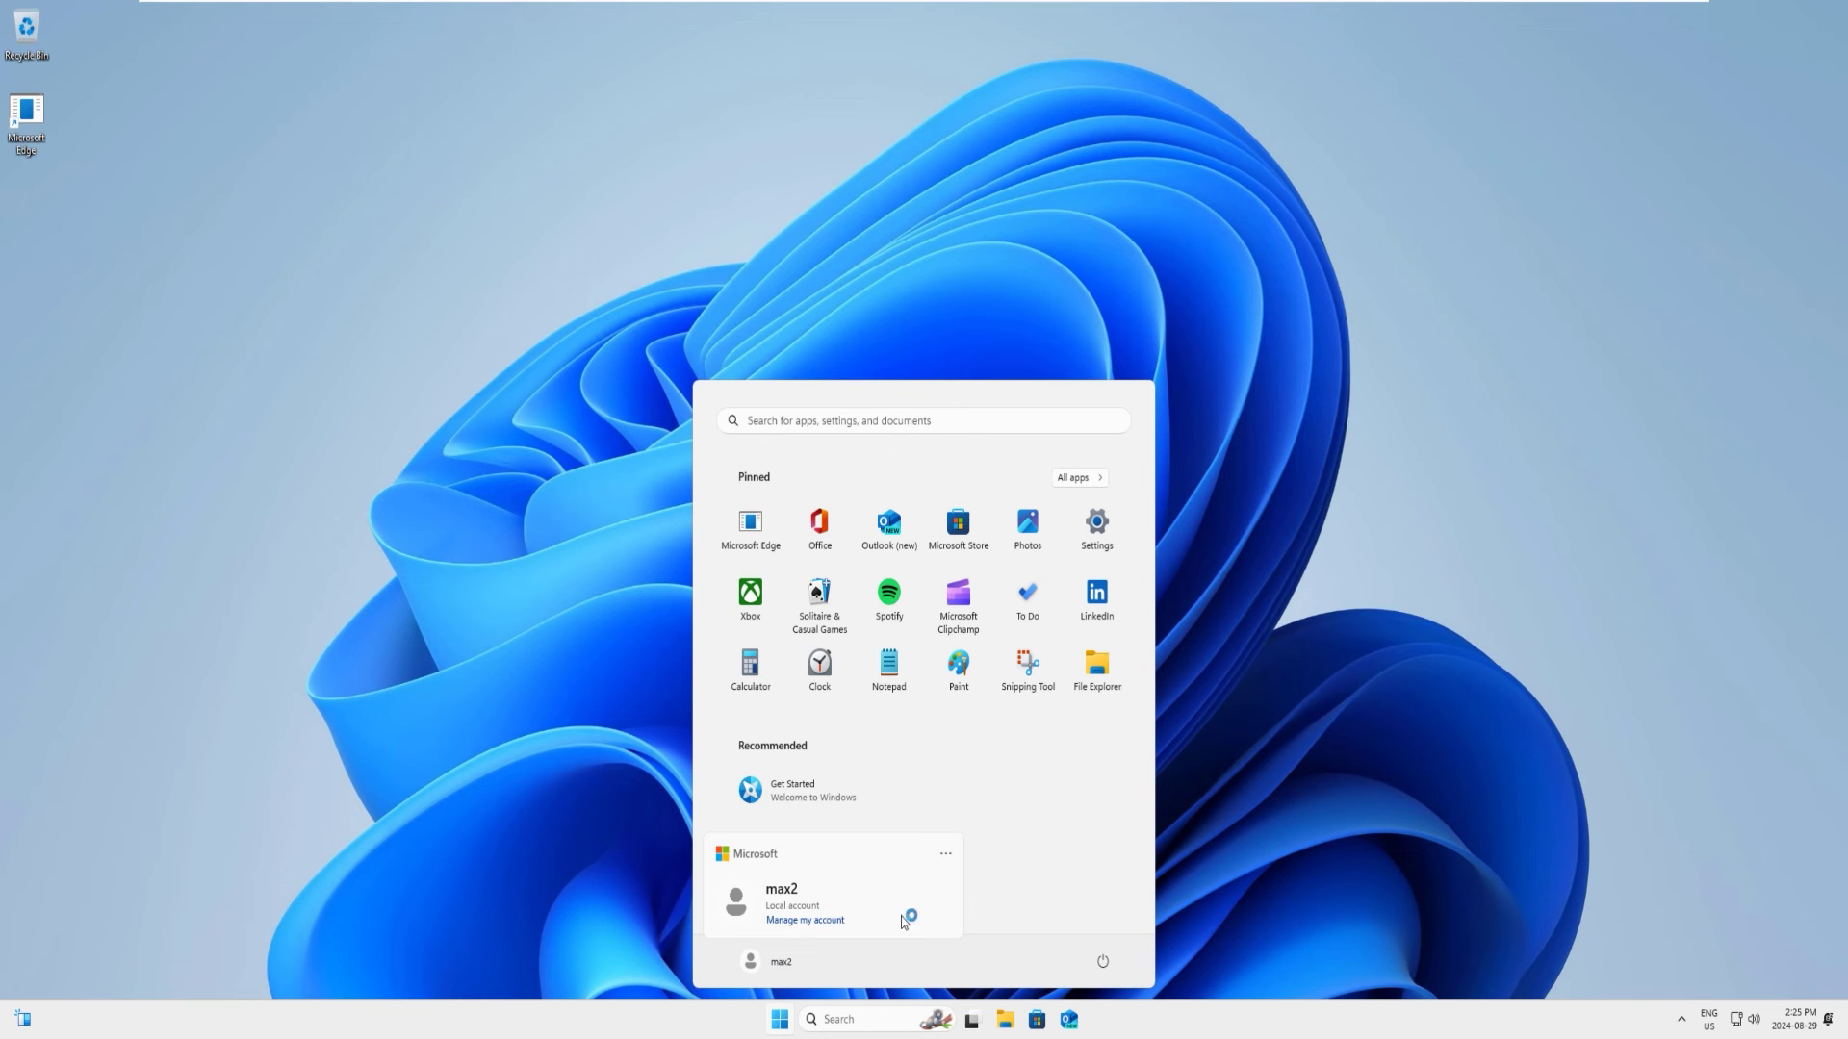
click(945, 854)
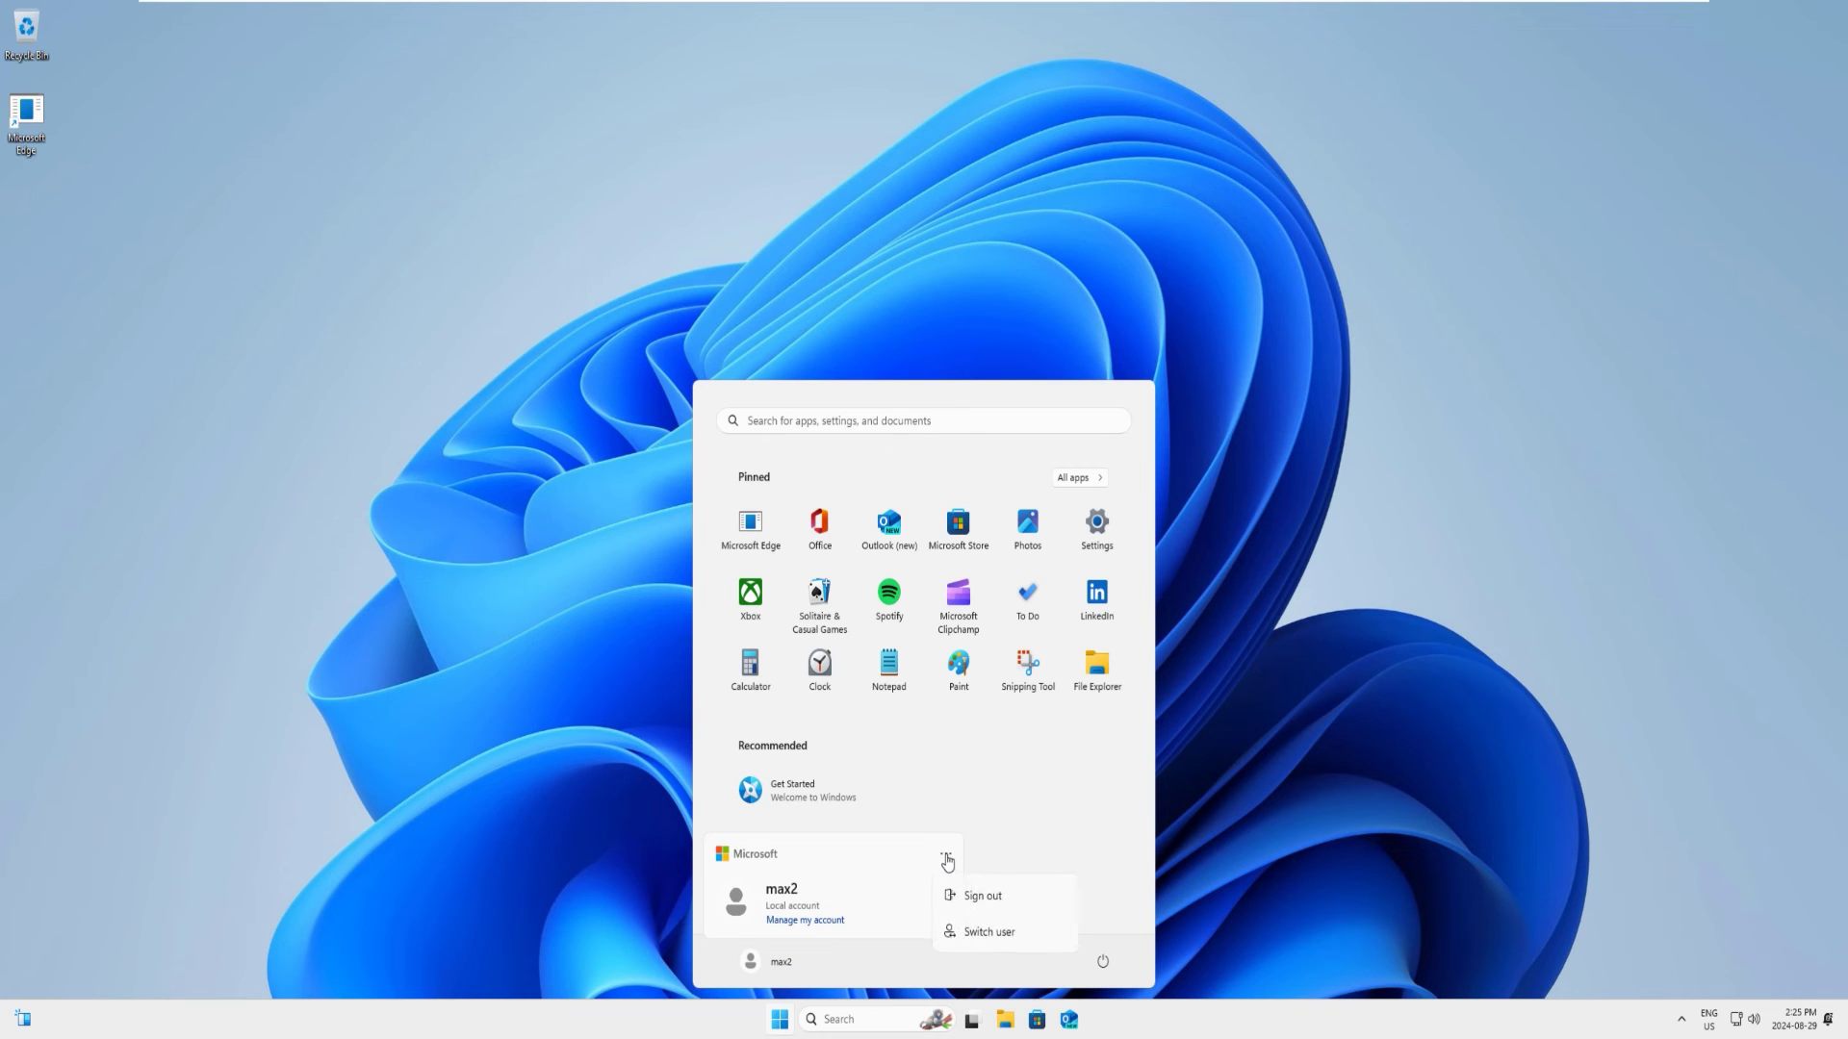
click(1023, 840)
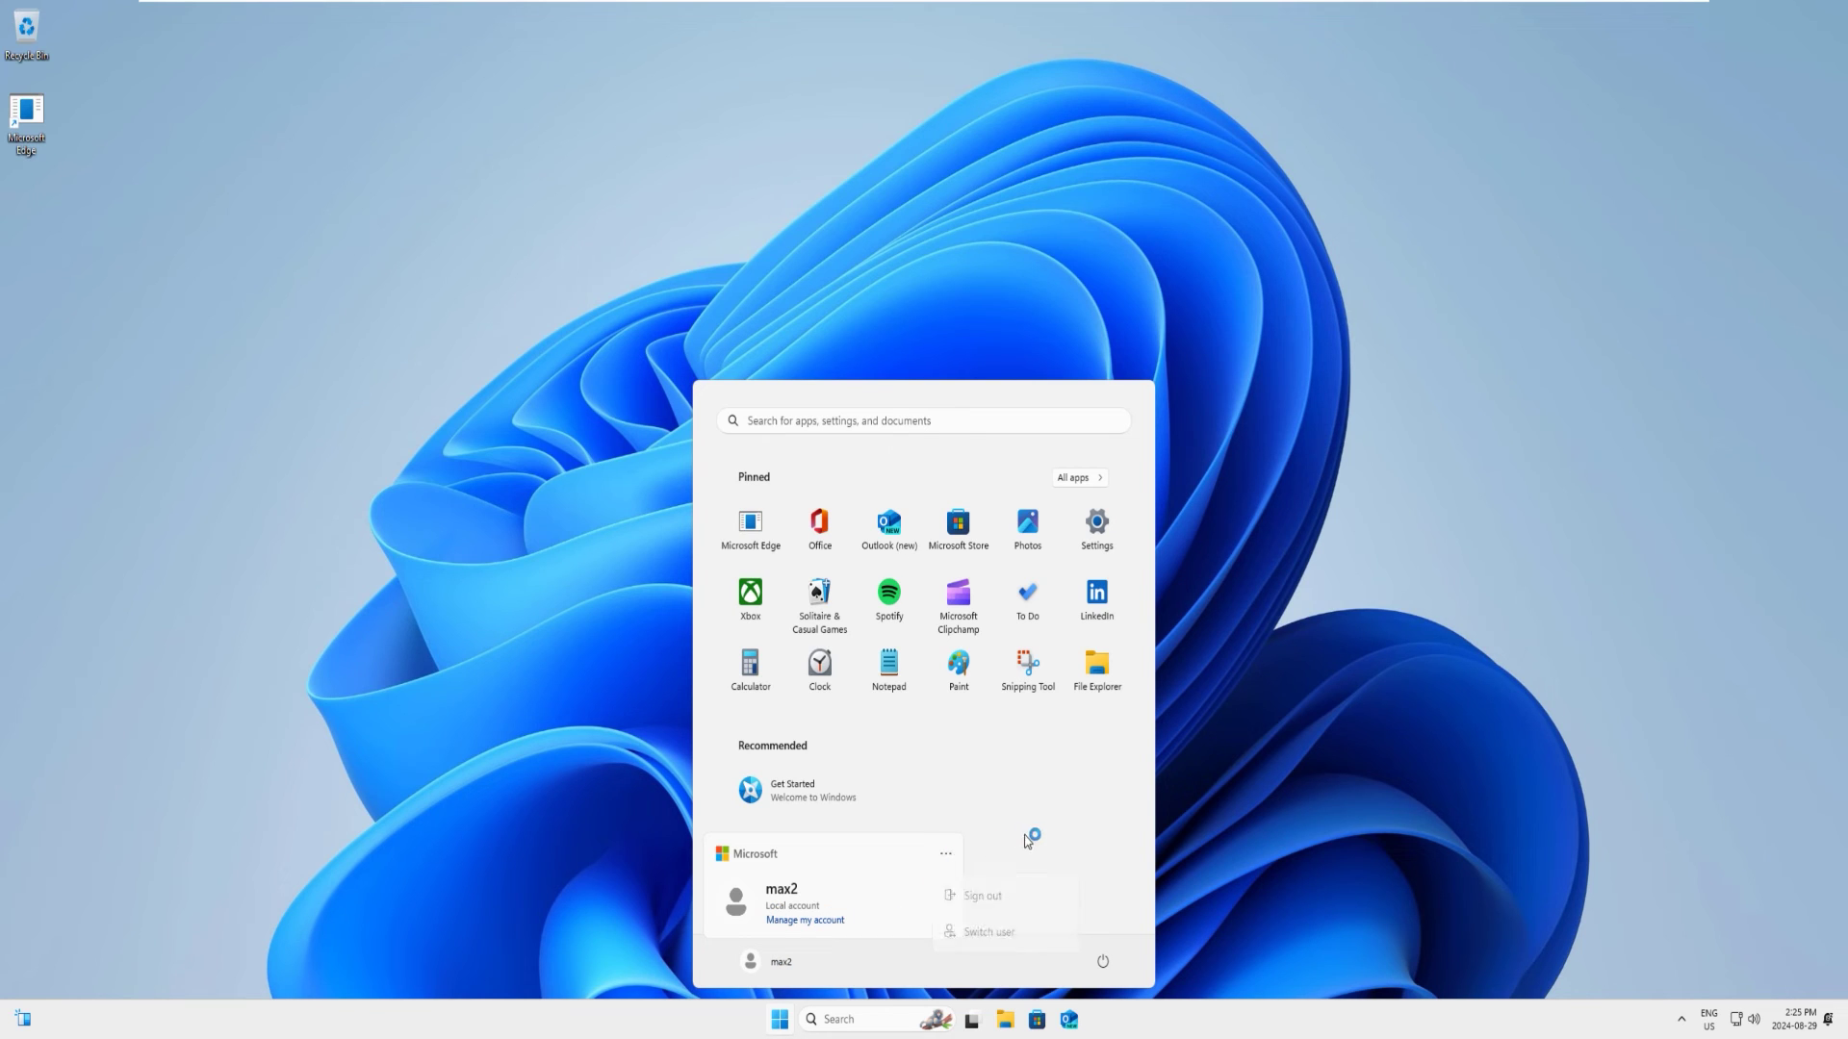
click(982, 961)
click(780, 1022)
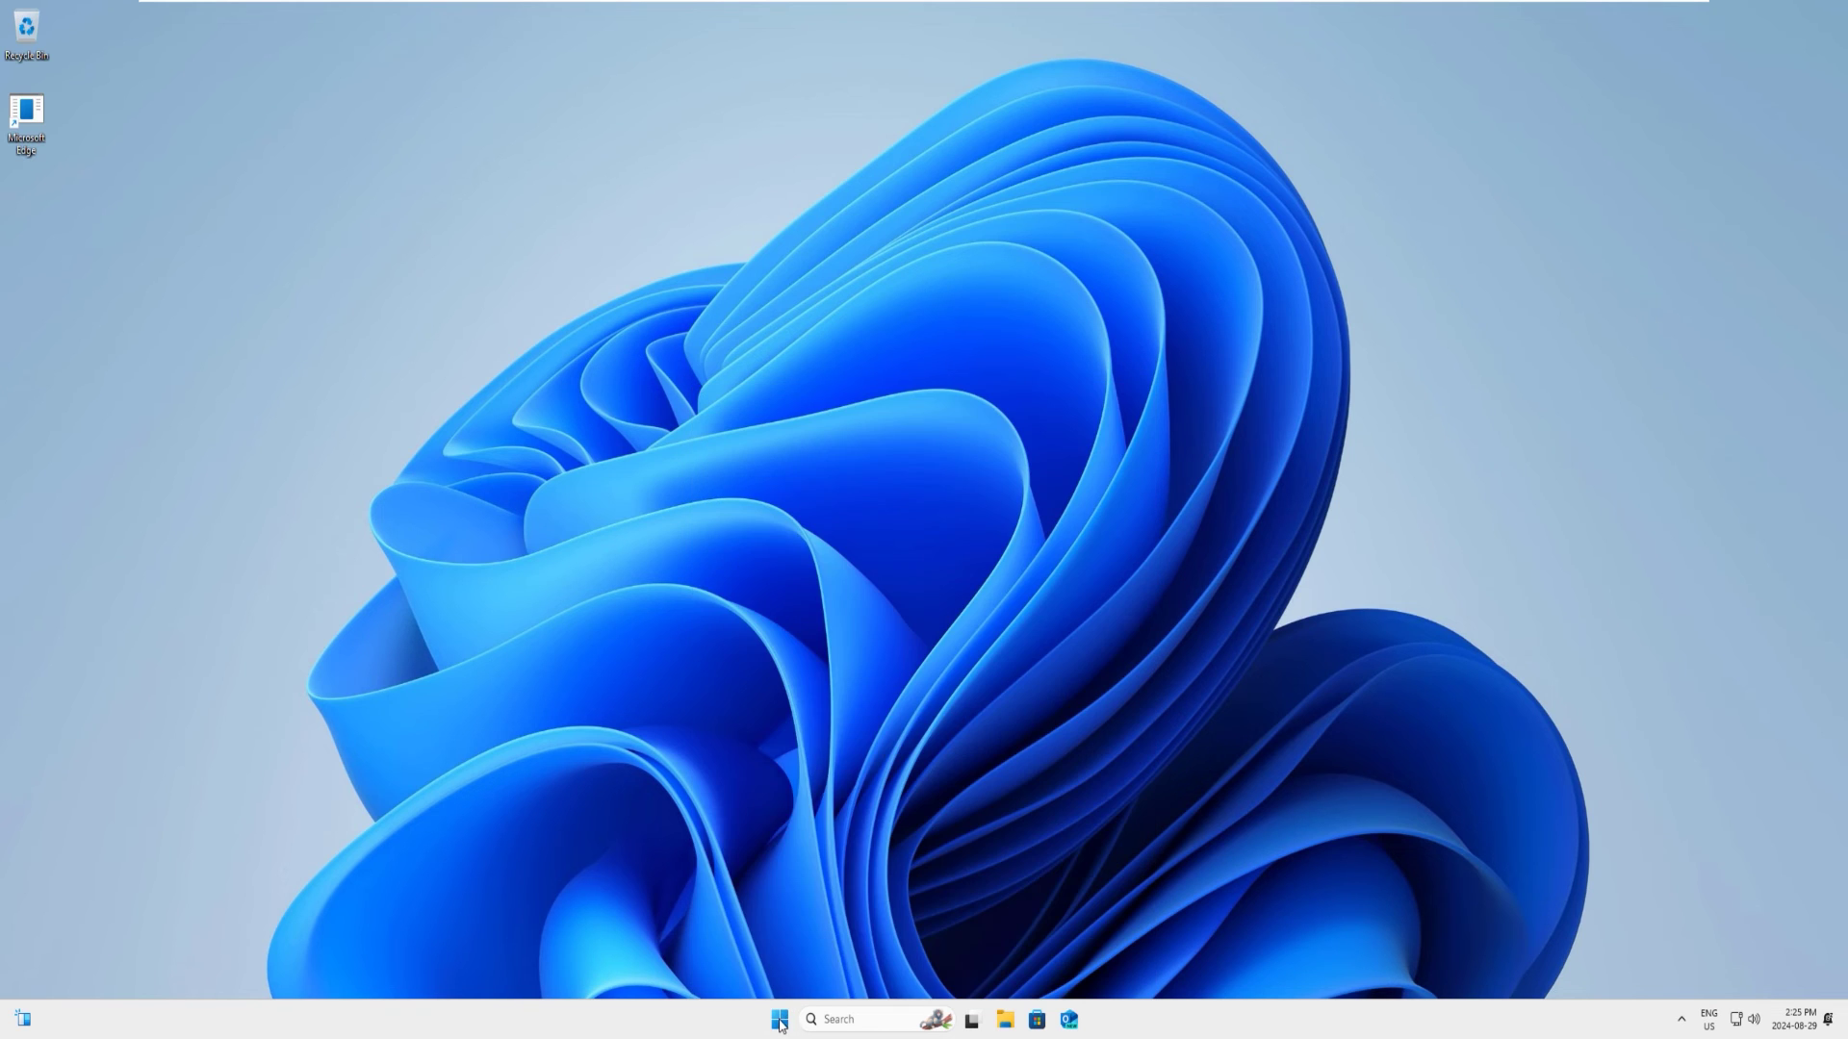
Check on Settings' Accounts page that the account is a local Administrator, then close Settings.
right_click(781, 1024)
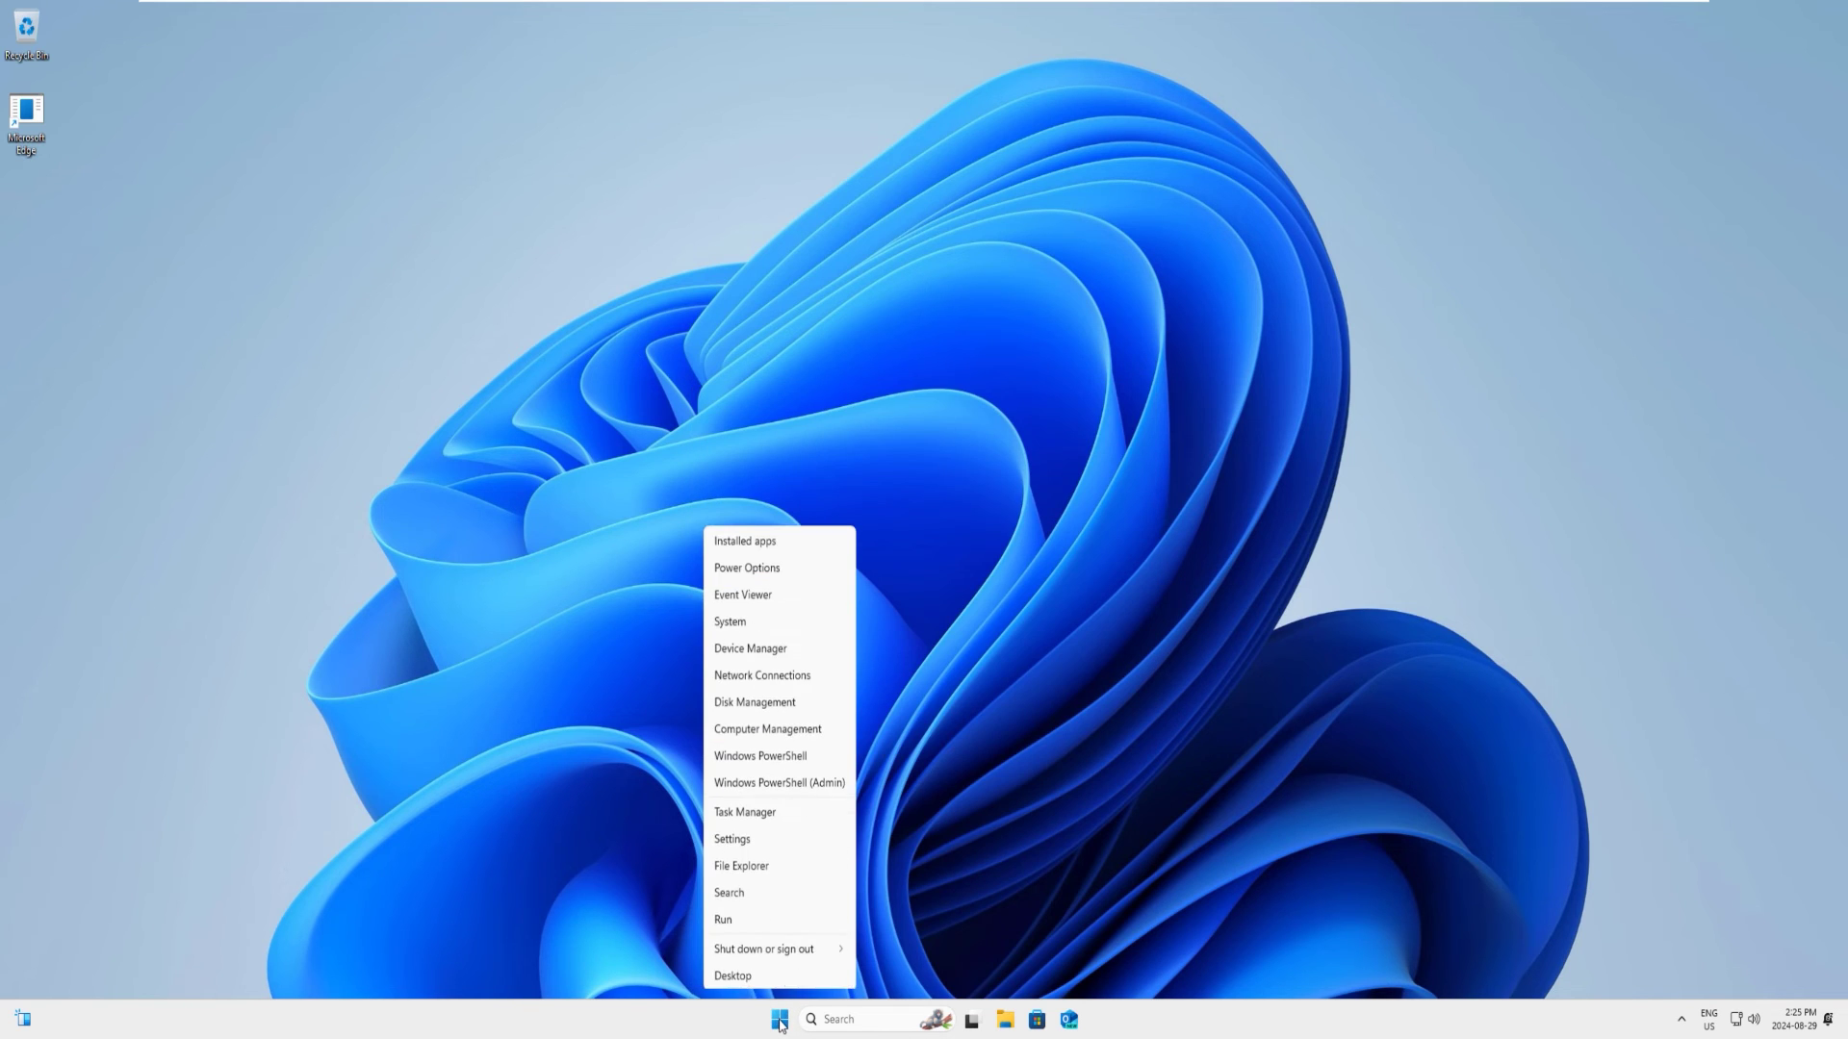
click(728, 840)
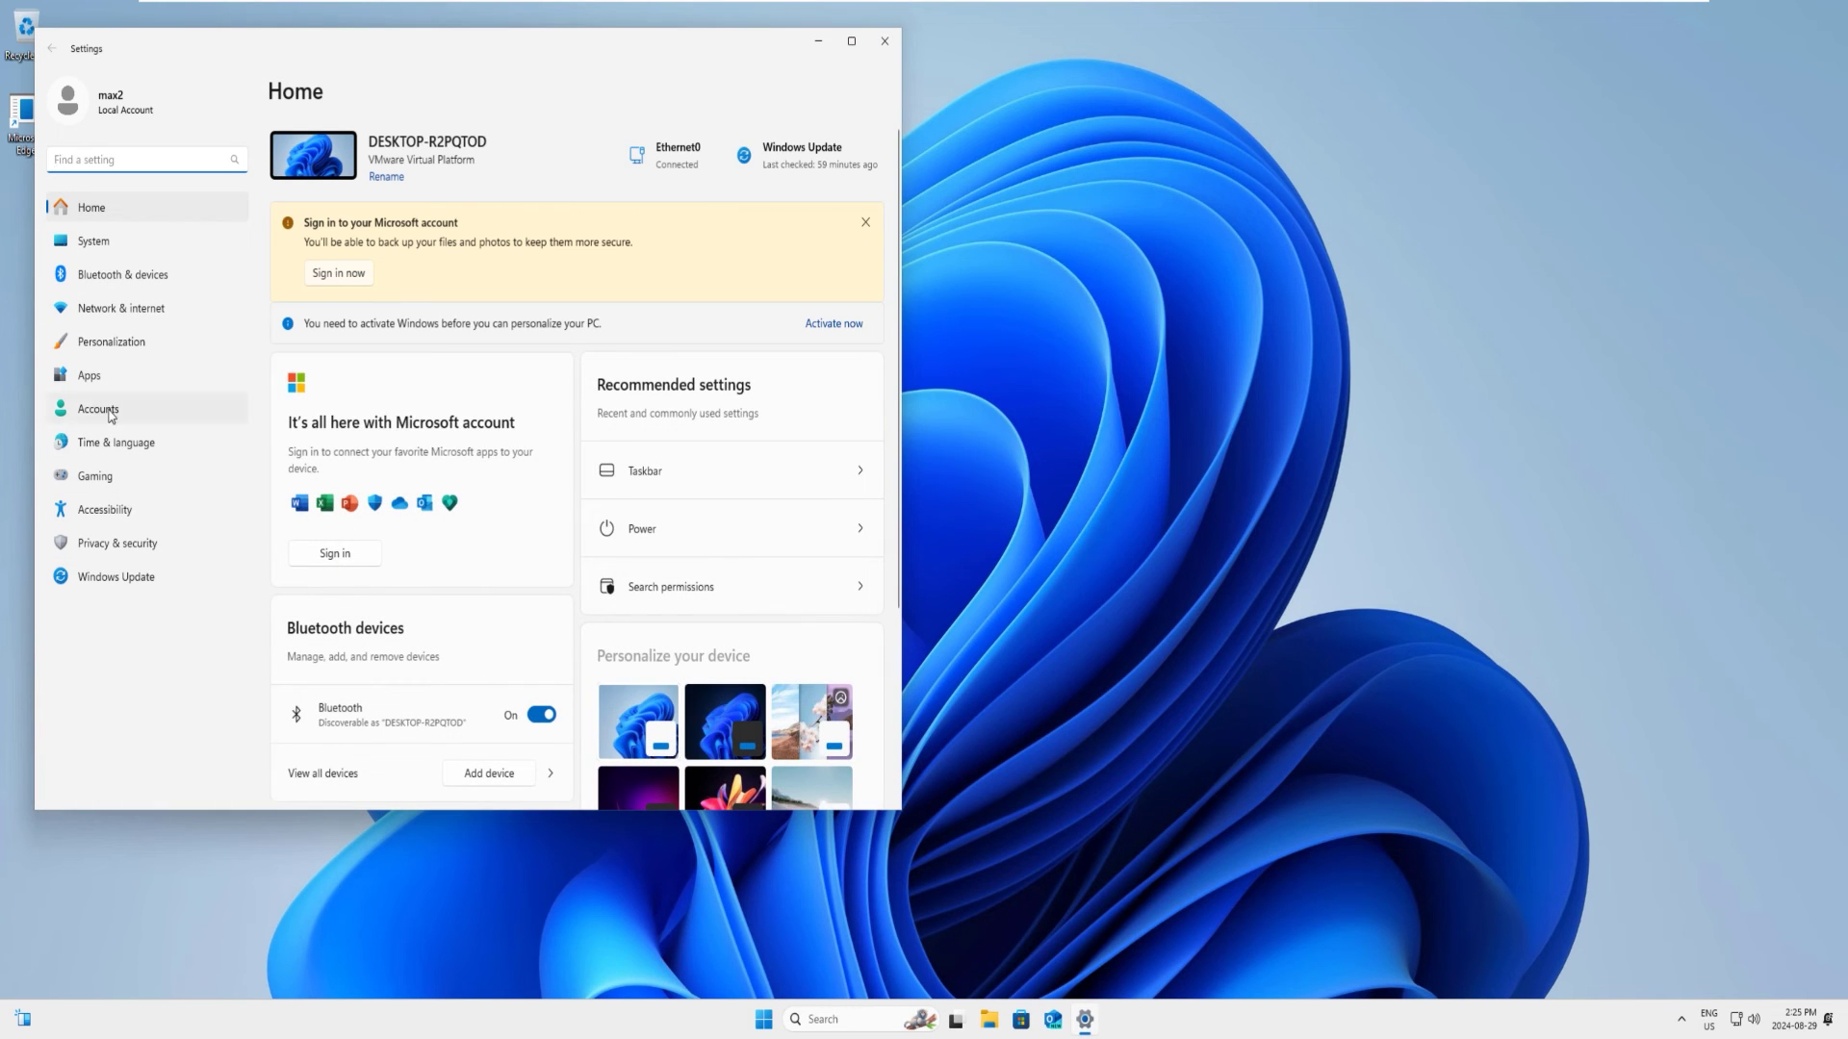
click(109, 412)
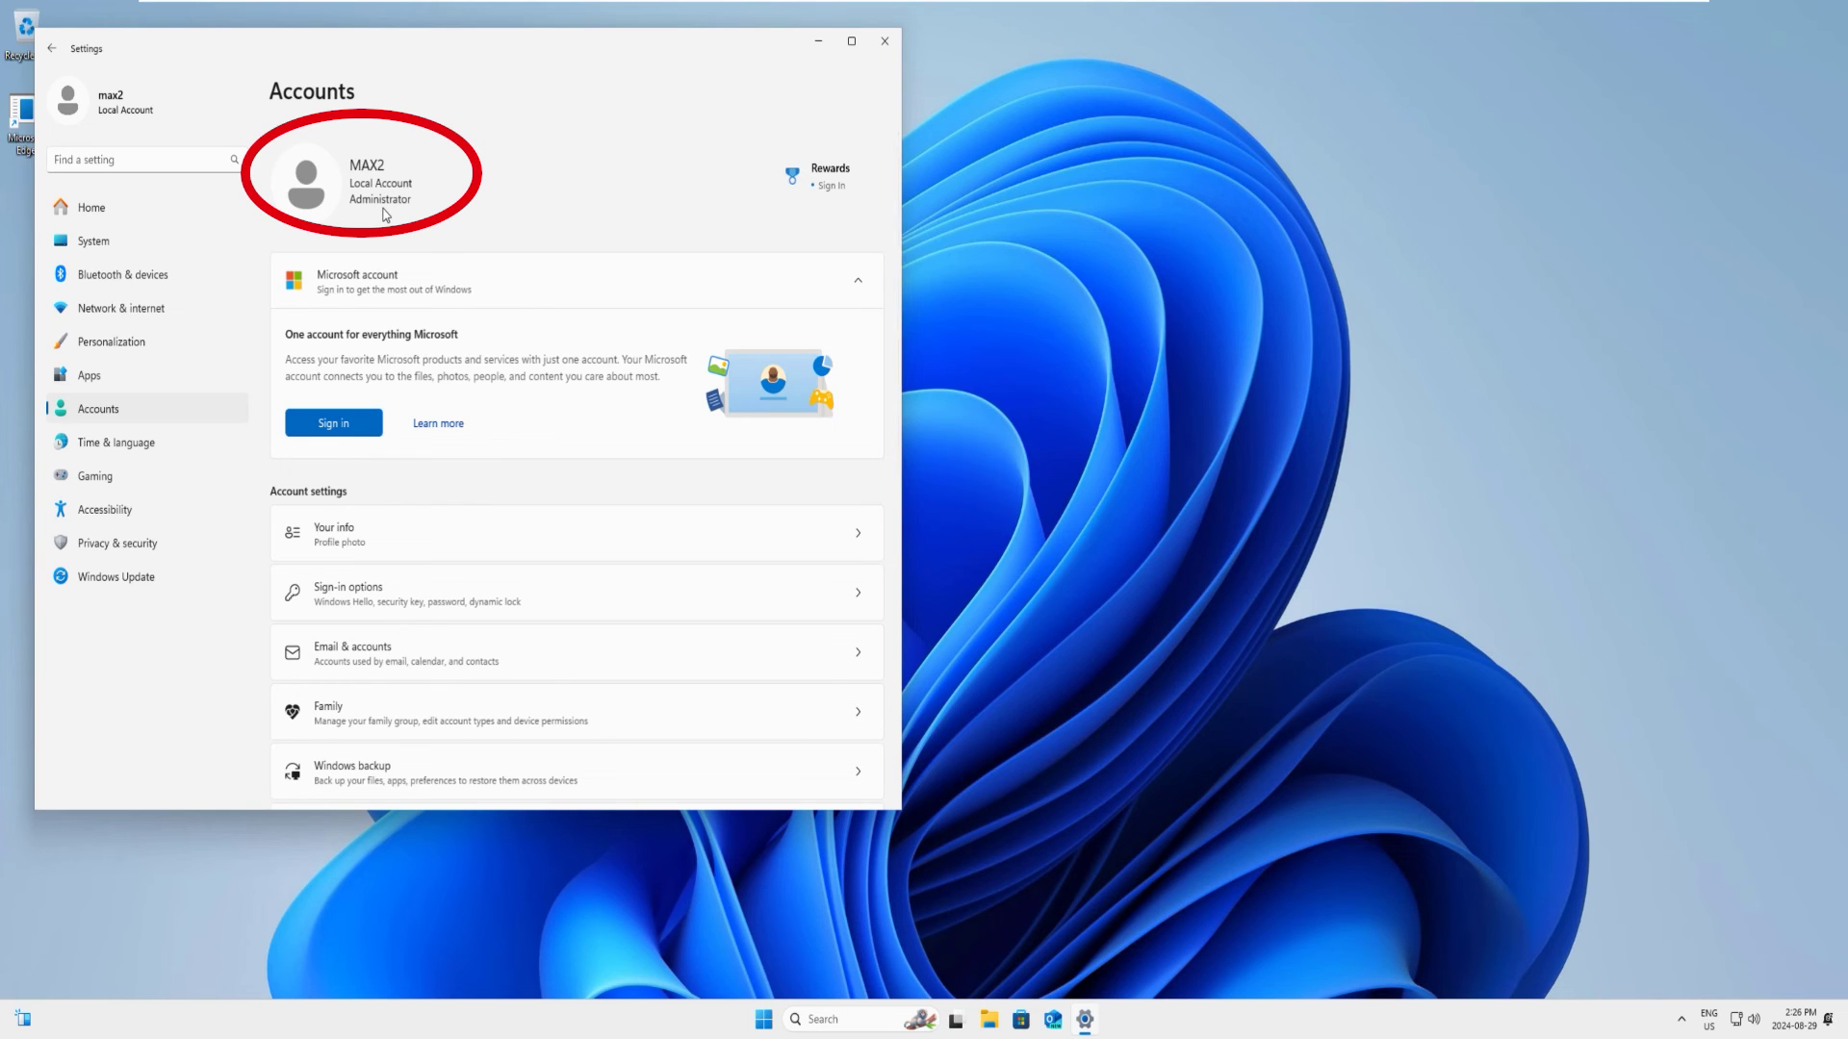
click(886, 52)
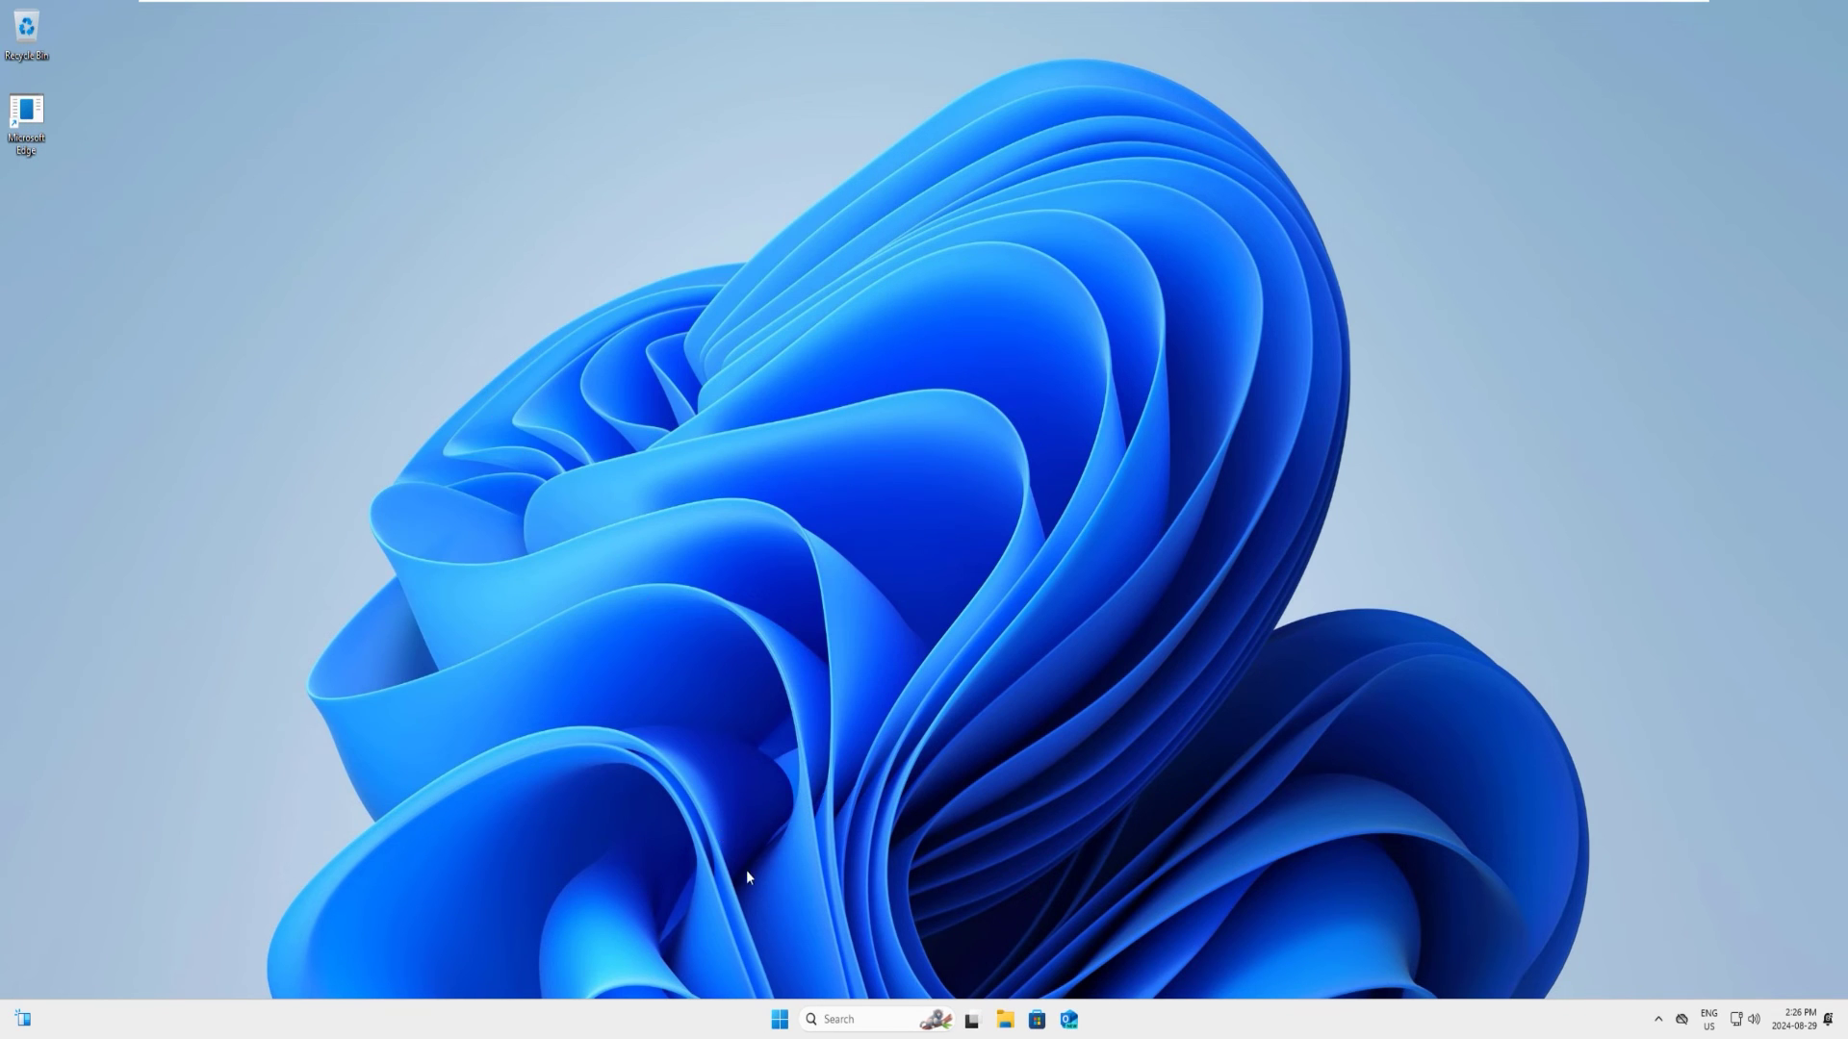
Open C:\Users\max in File Explorer, choosing Continue to gain permanent access.
click(1006, 1022)
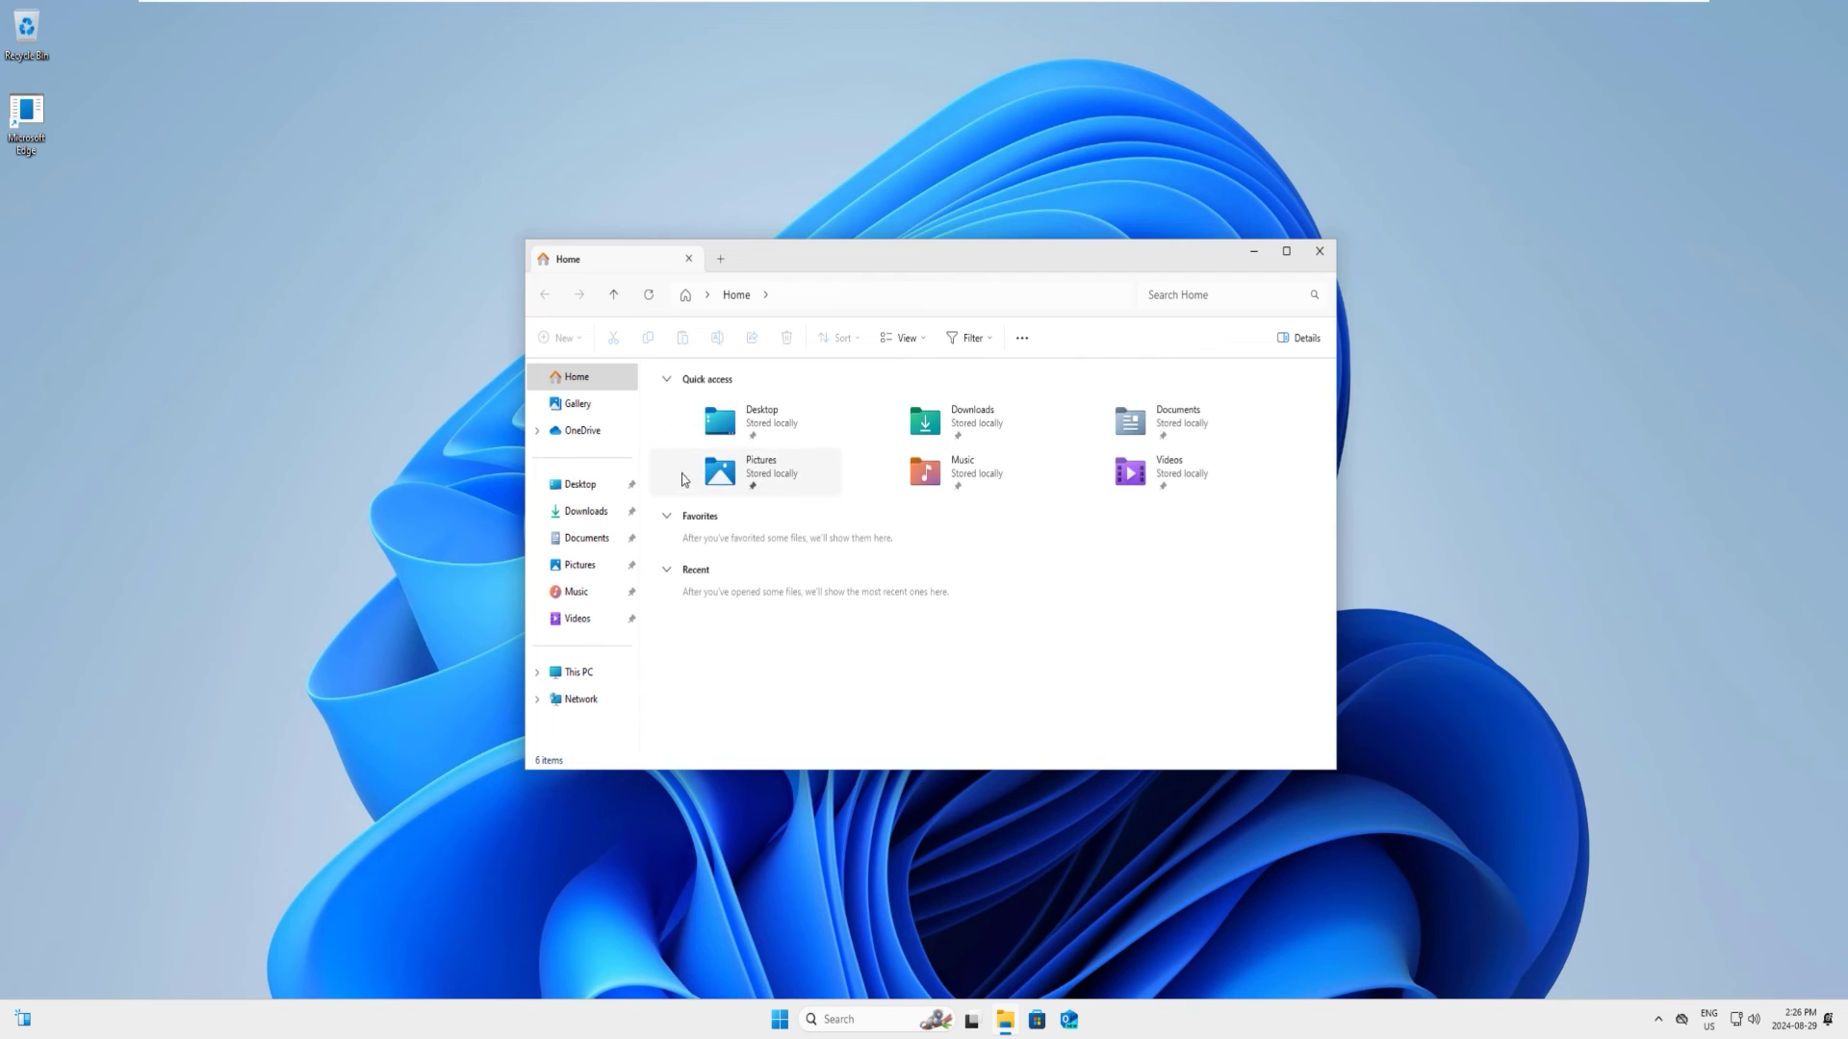
click(588, 678)
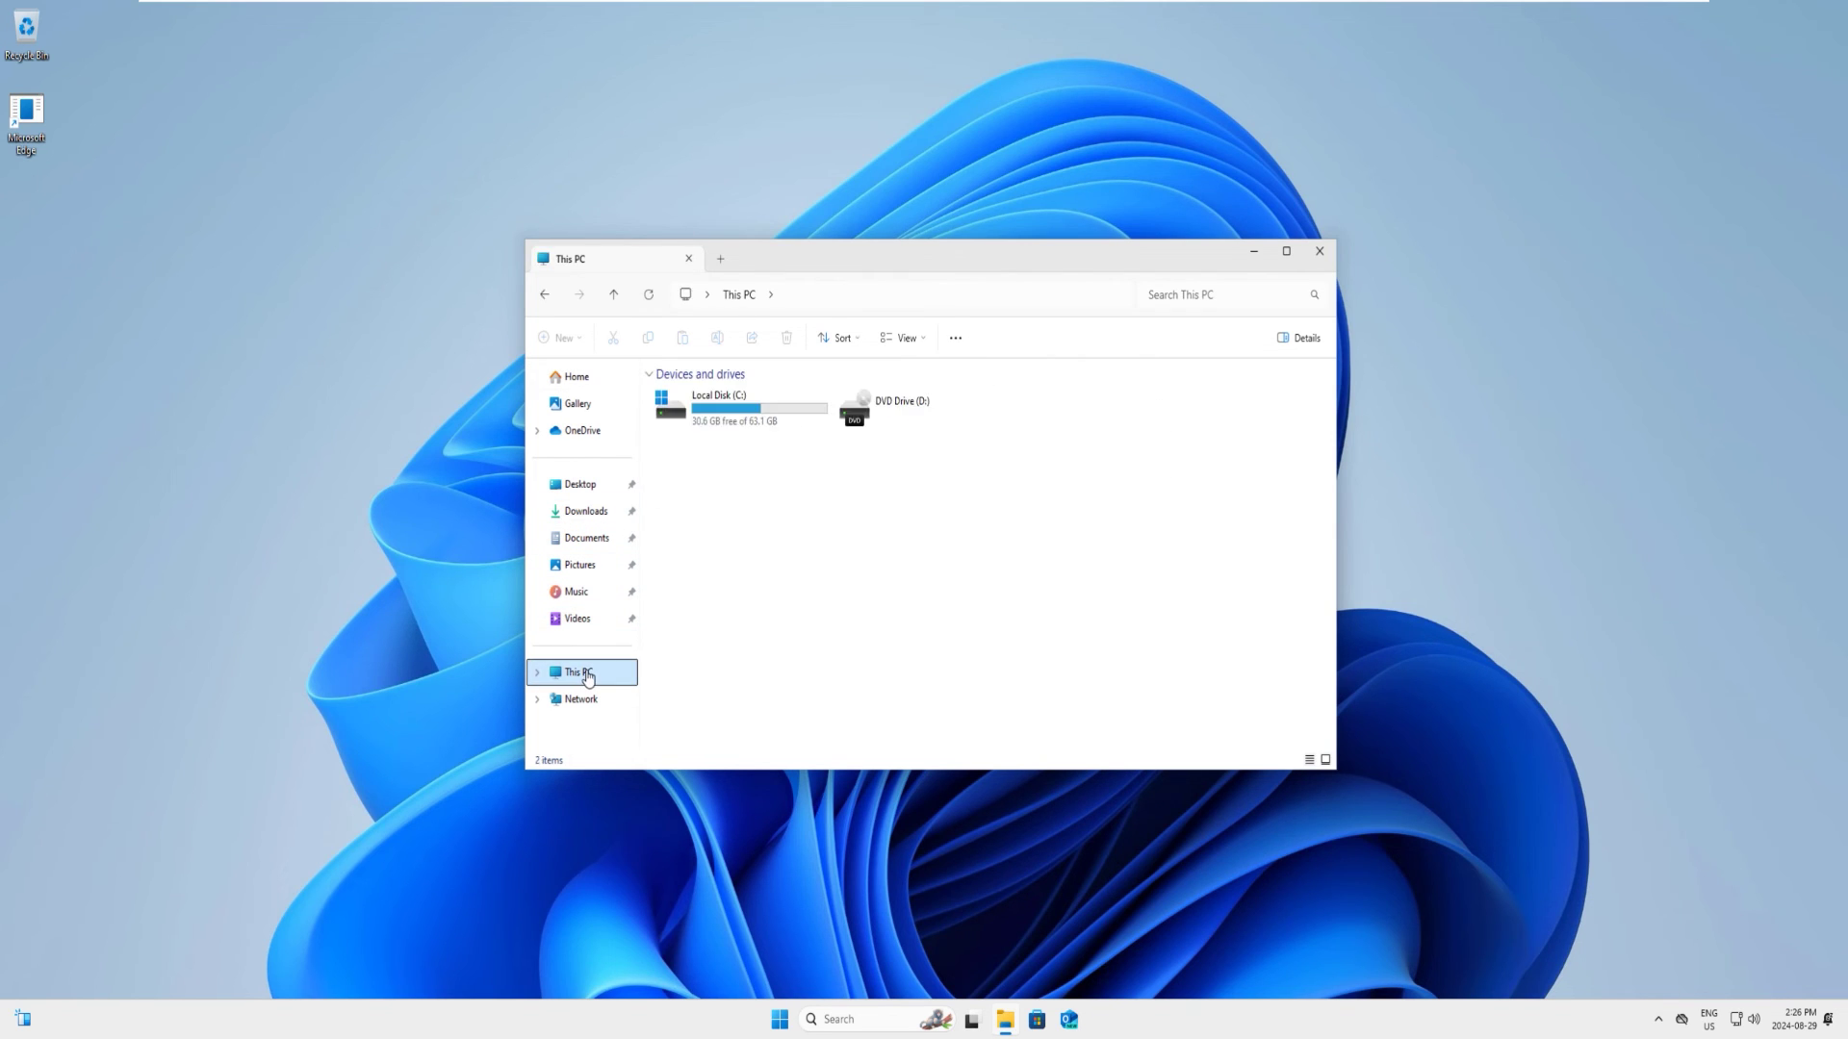
double_click(689, 408)
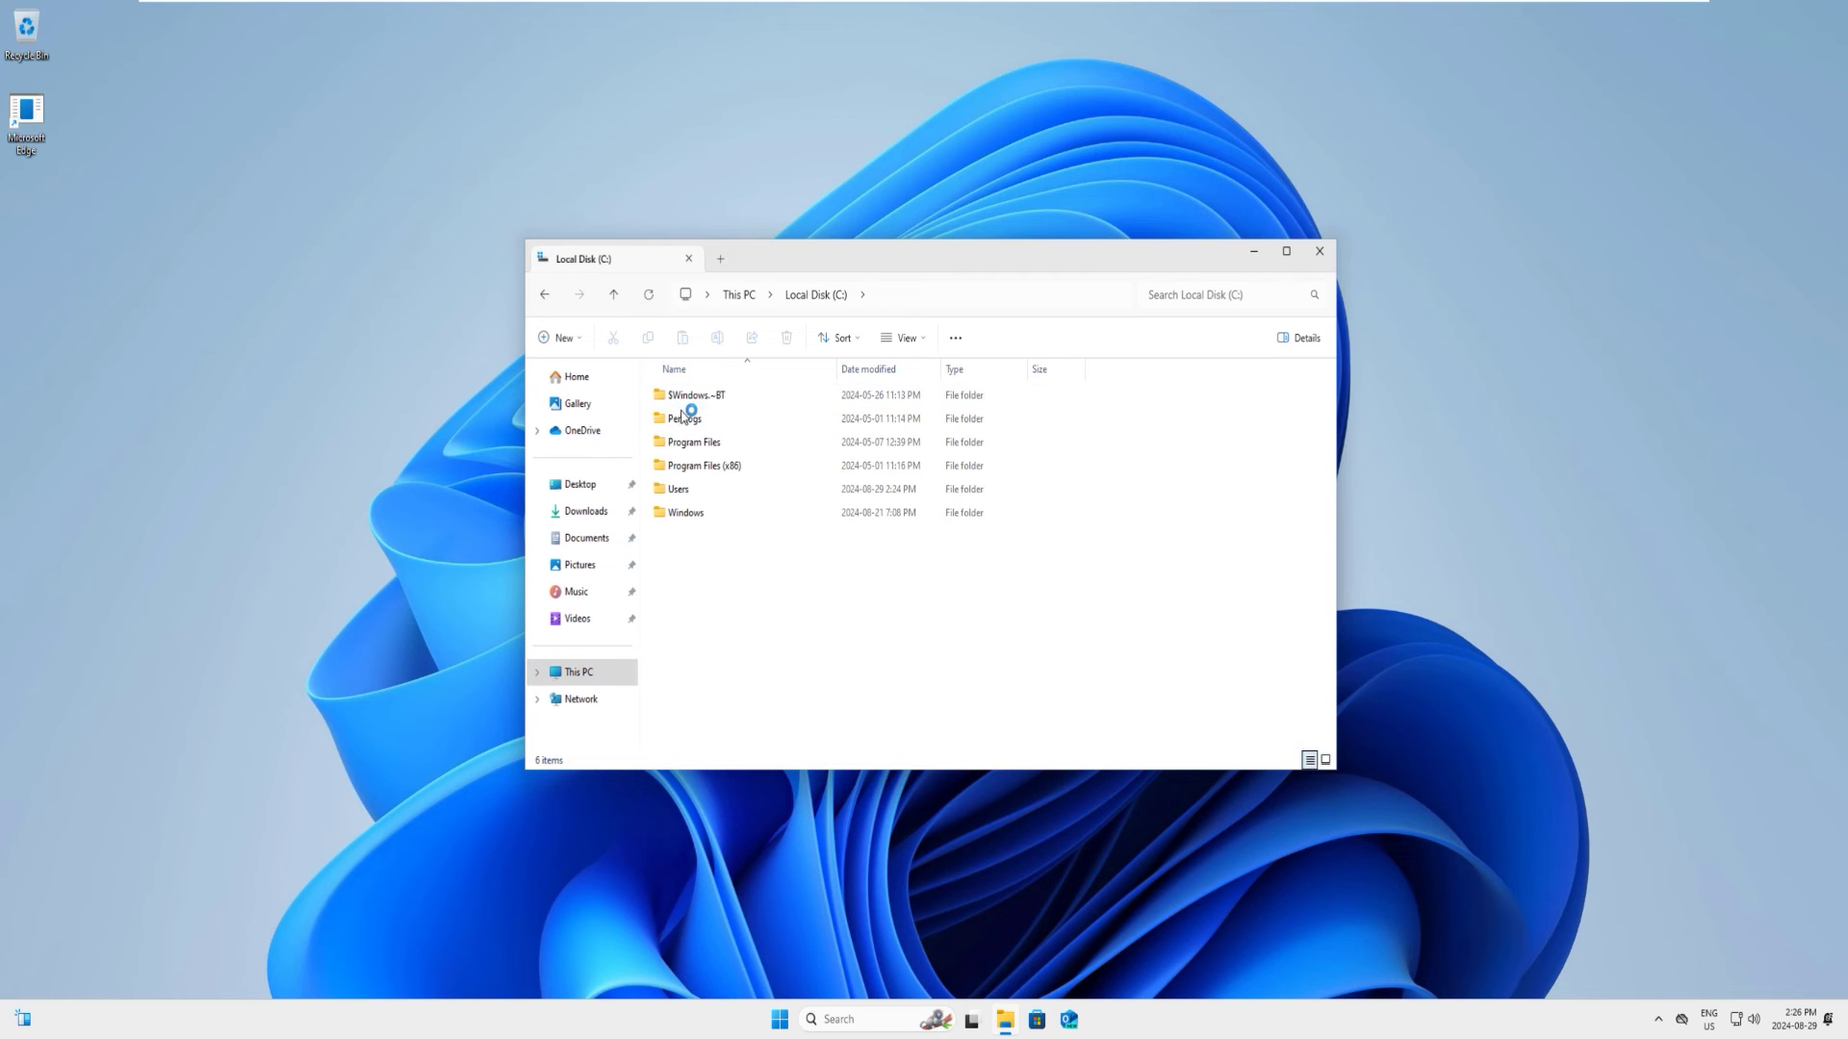
double_click(672, 491)
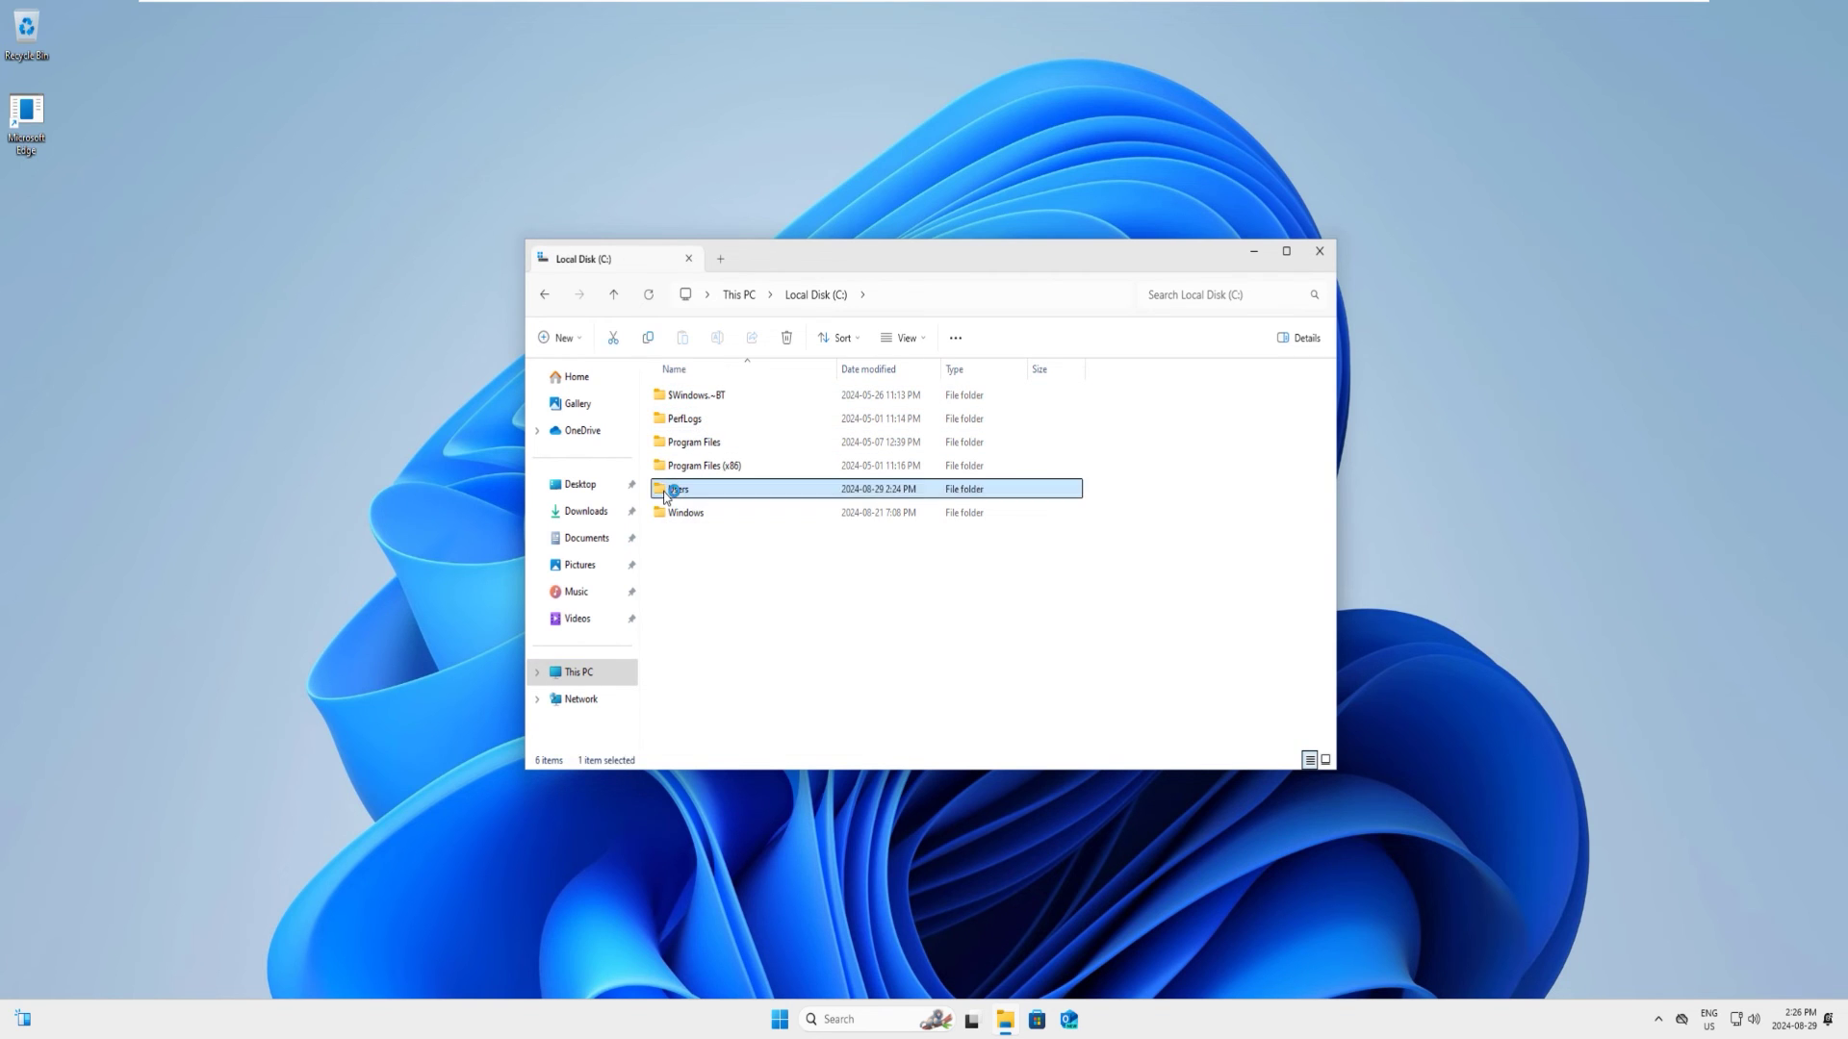
click(664, 395)
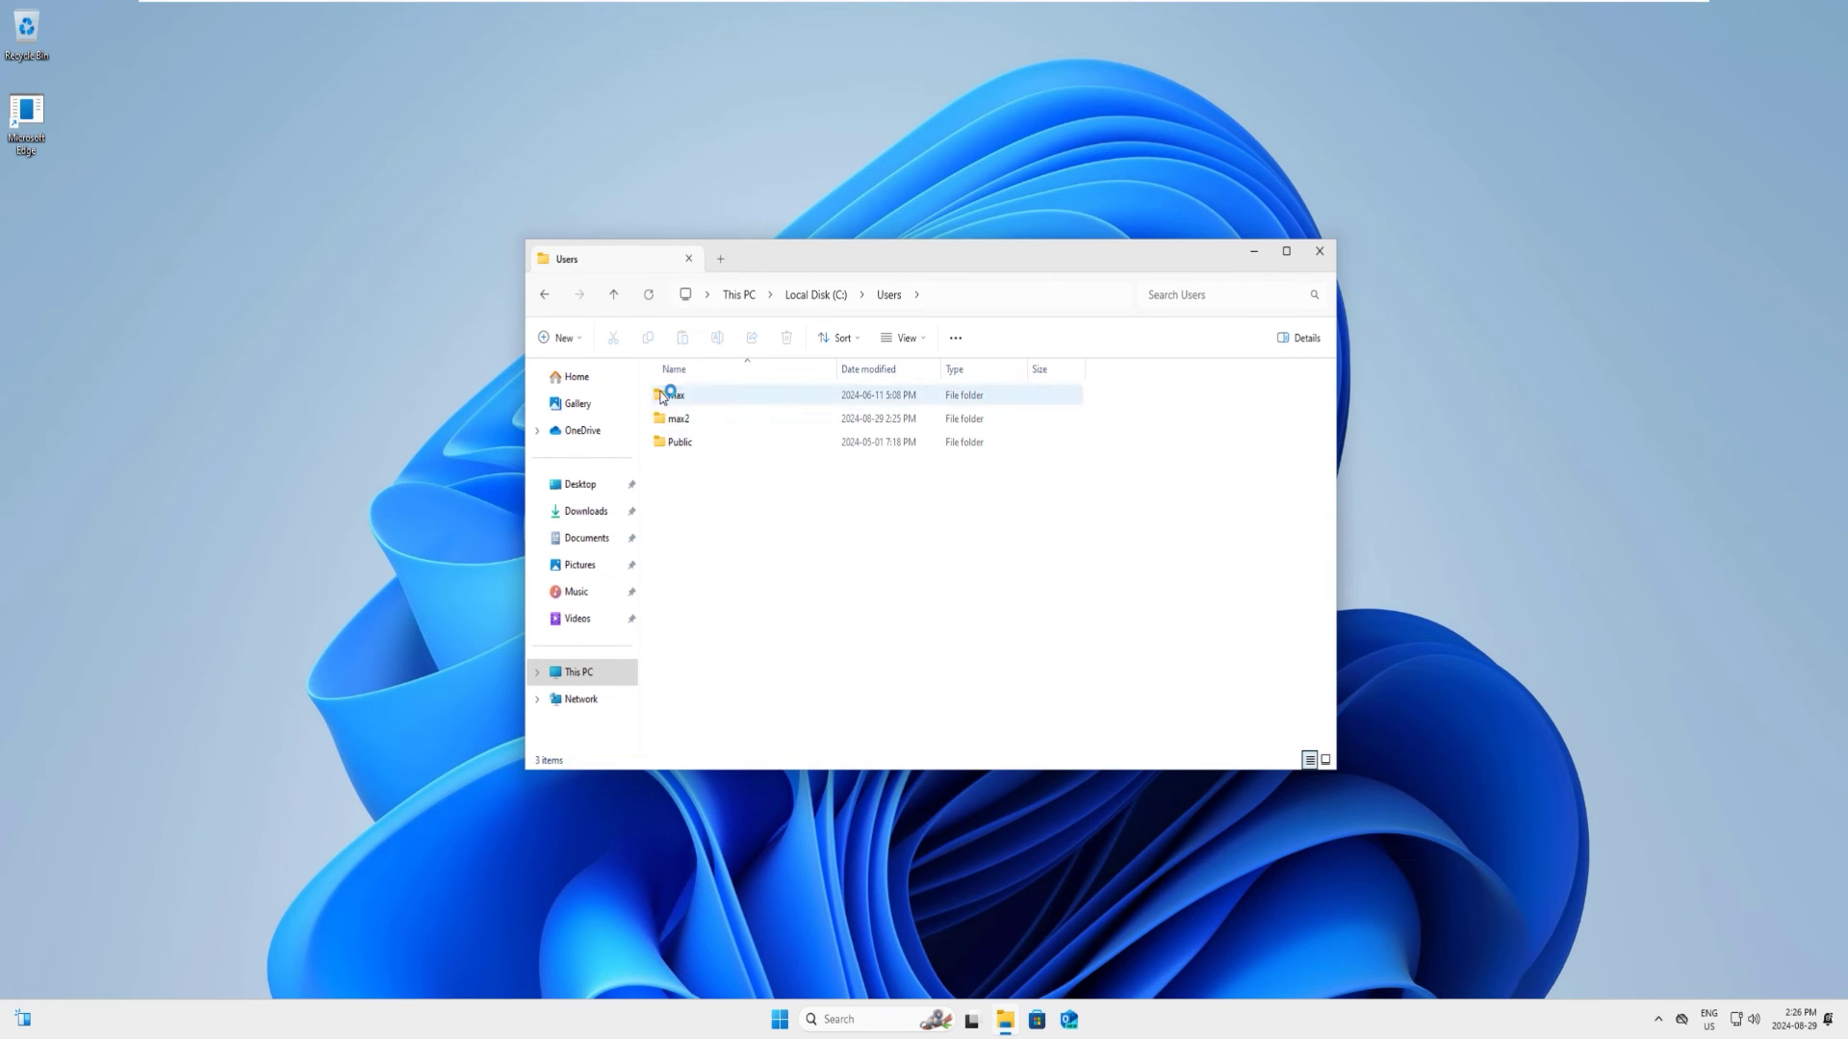
double_click(664, 396)
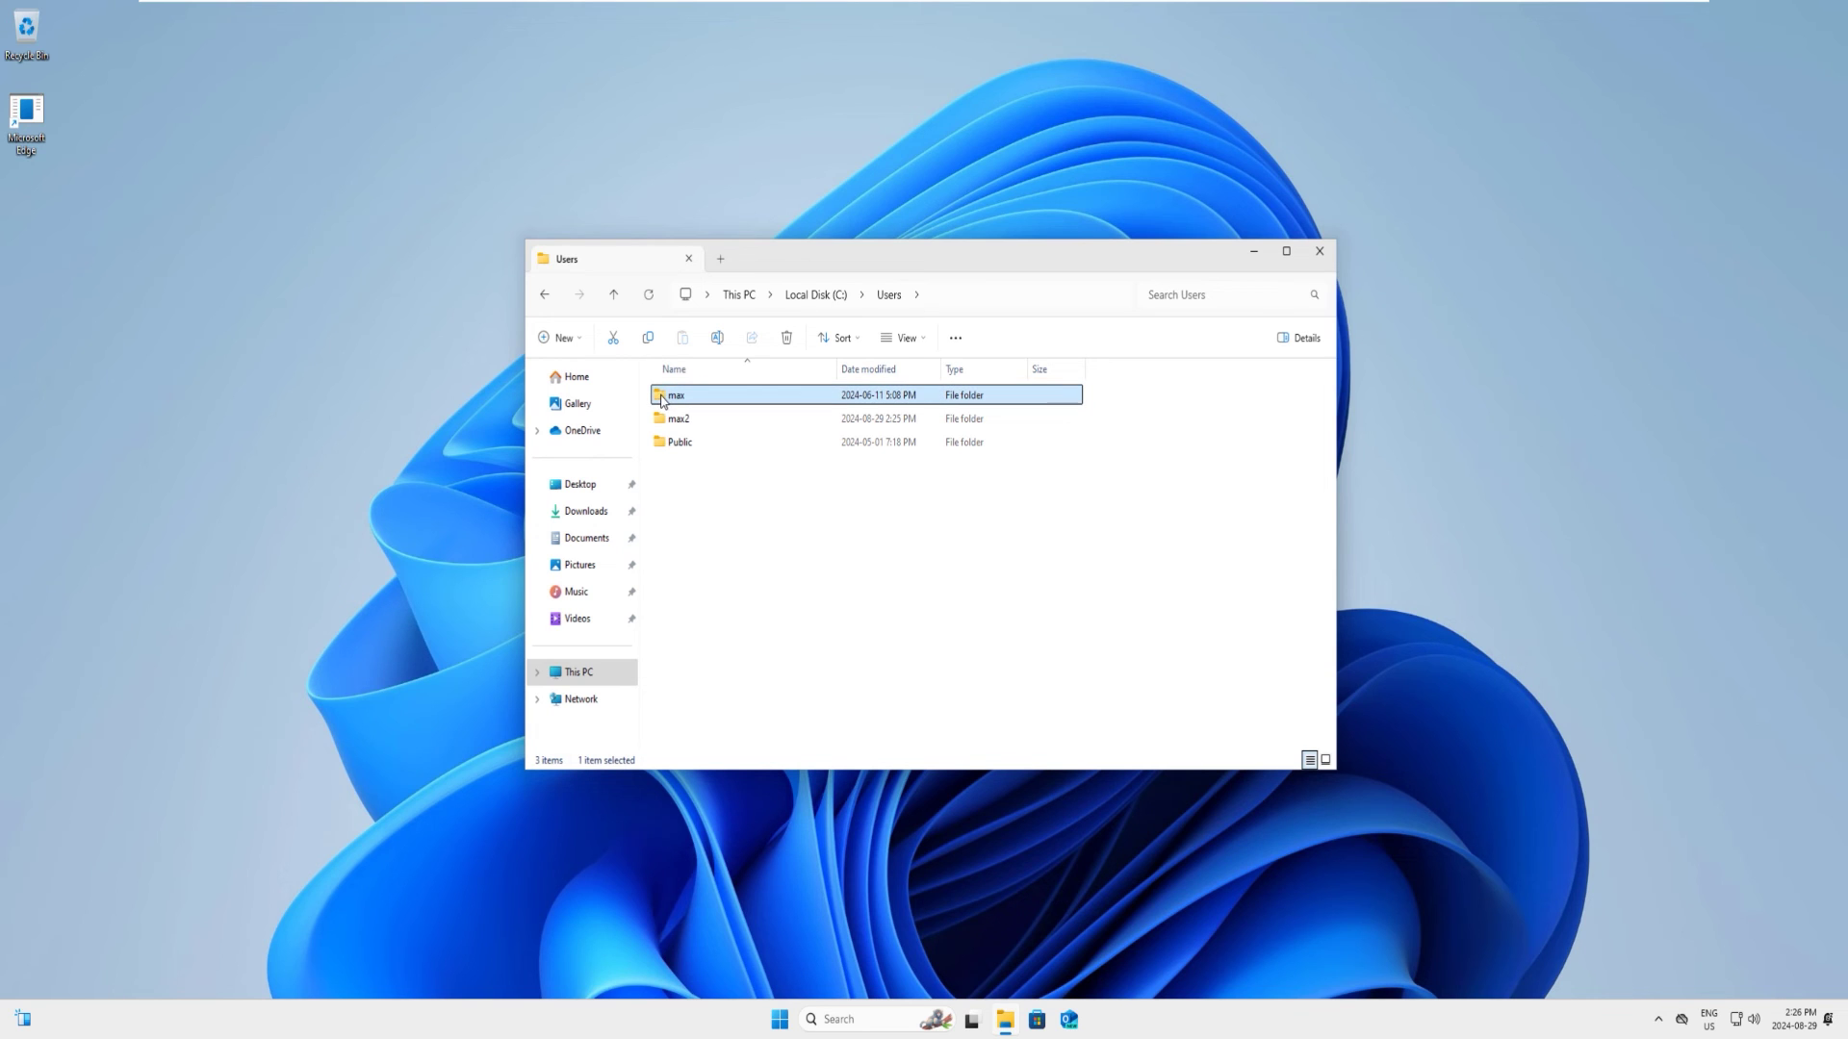
click(949, 535)
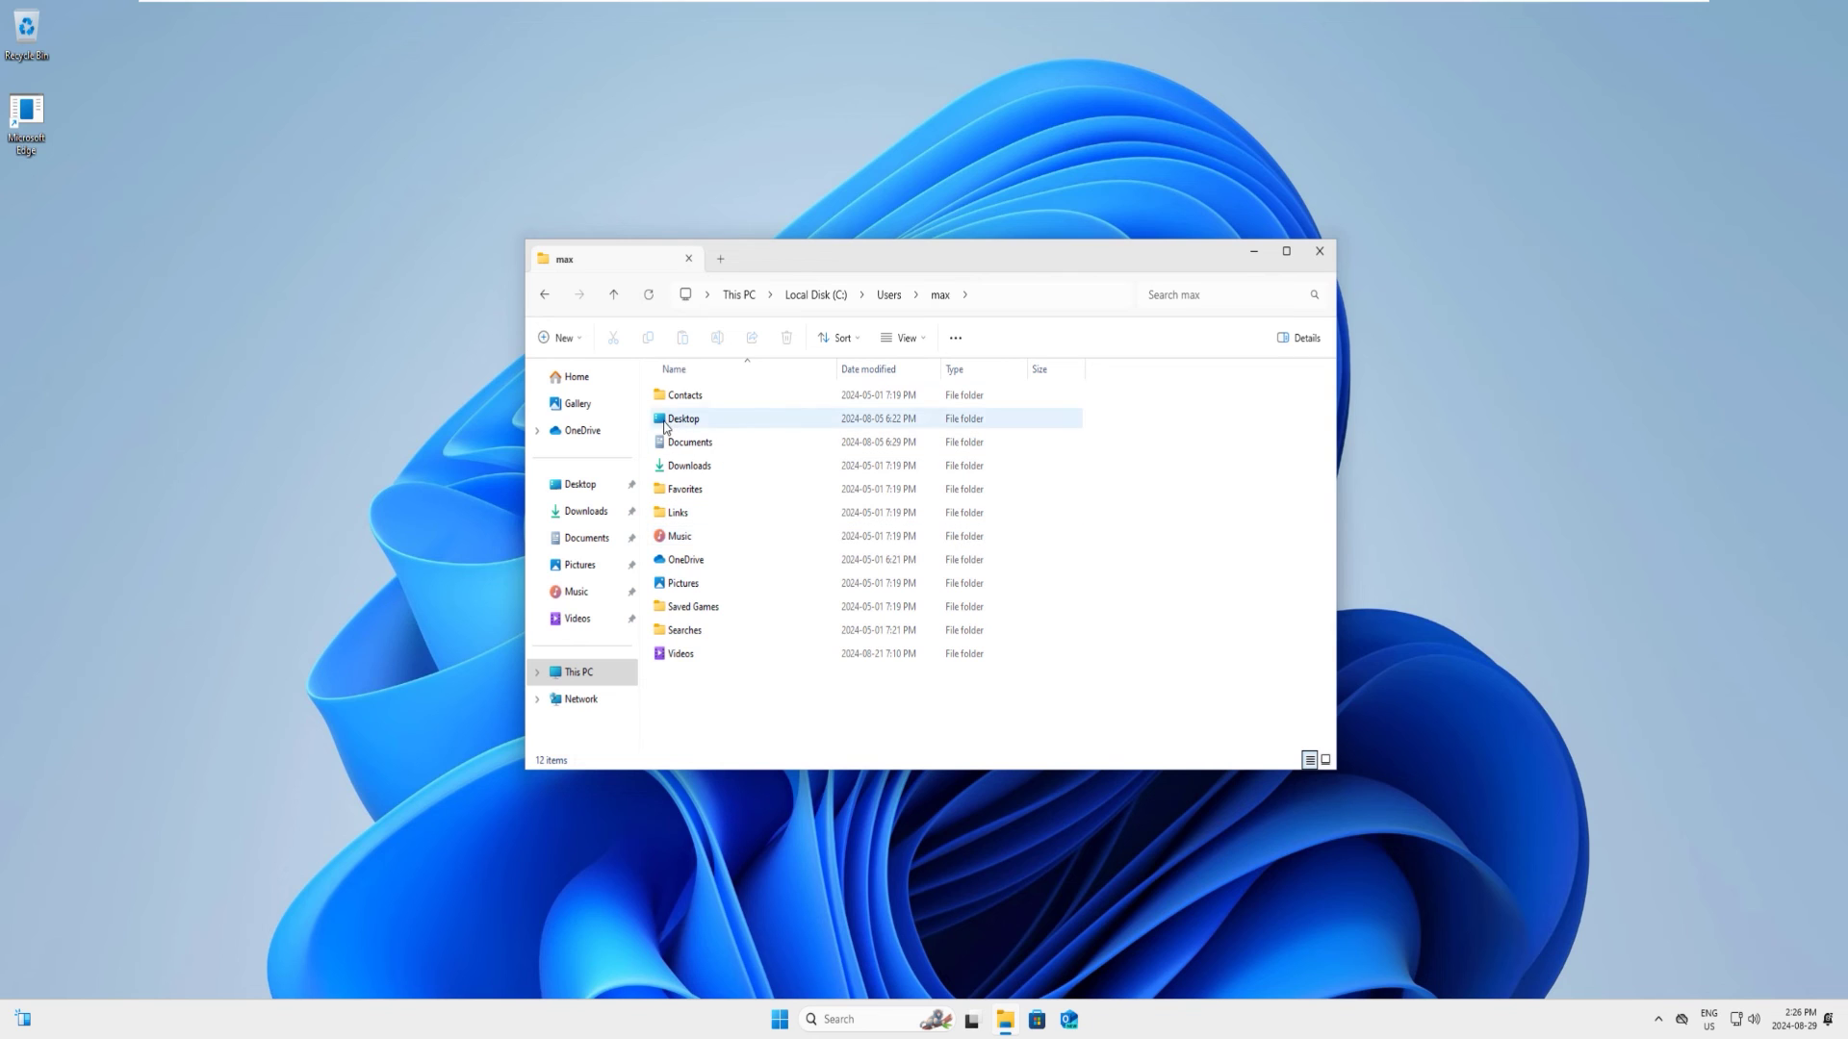
Browse max's subfolders, opening Videos and Captures, then return up to the max folder.
mouse_move(662, 445)
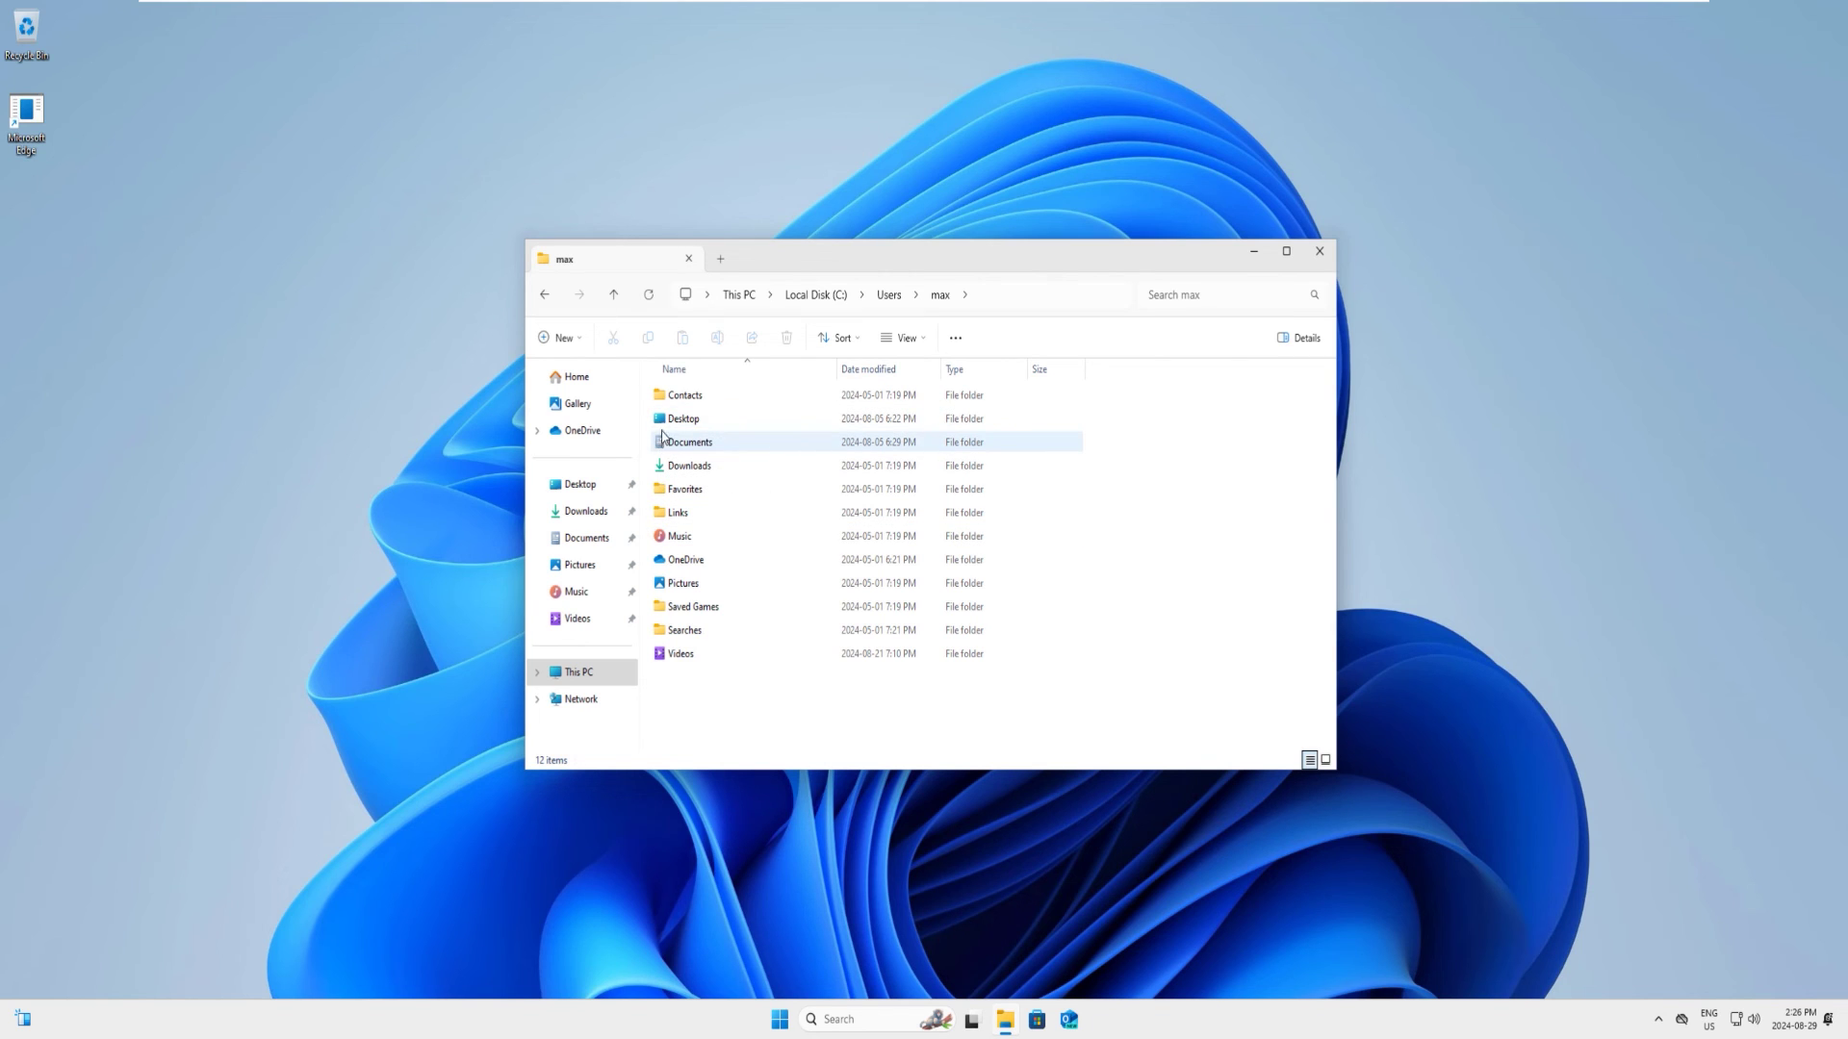
click(662, 429)
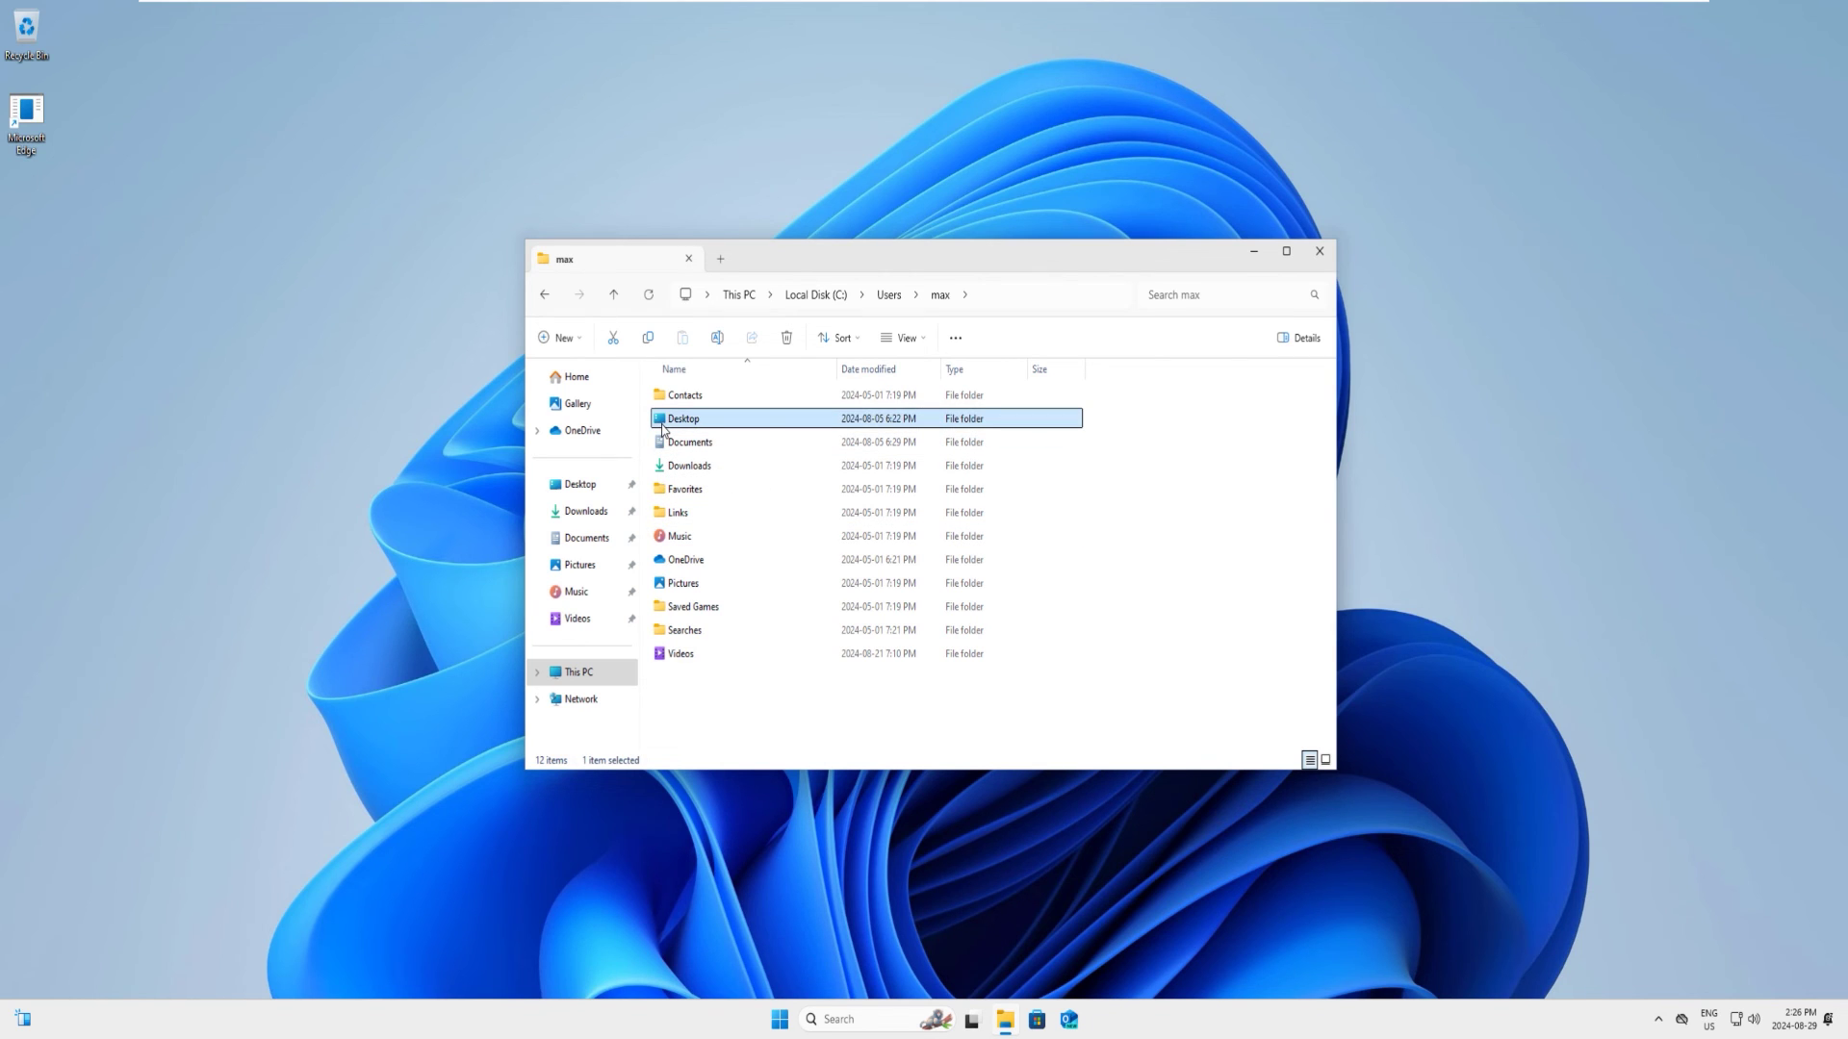
click(665, 446)
click(670, 471)
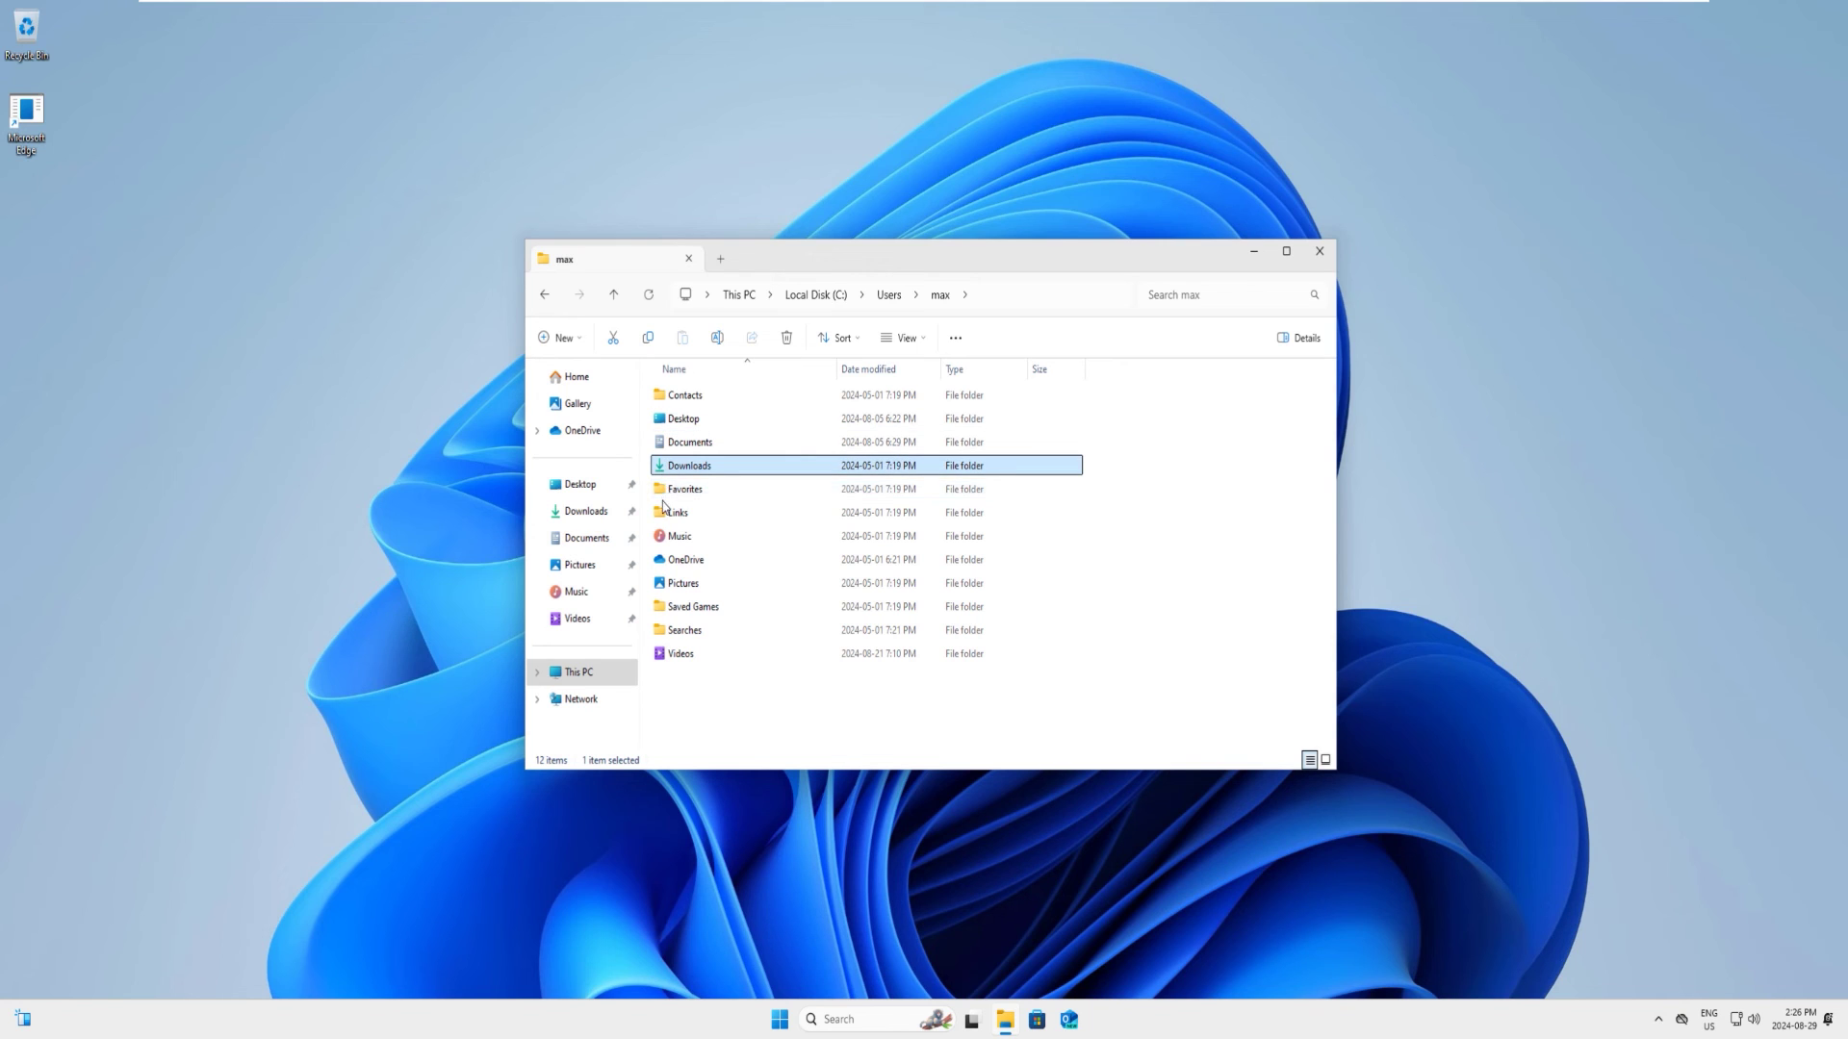
click(660, 589)
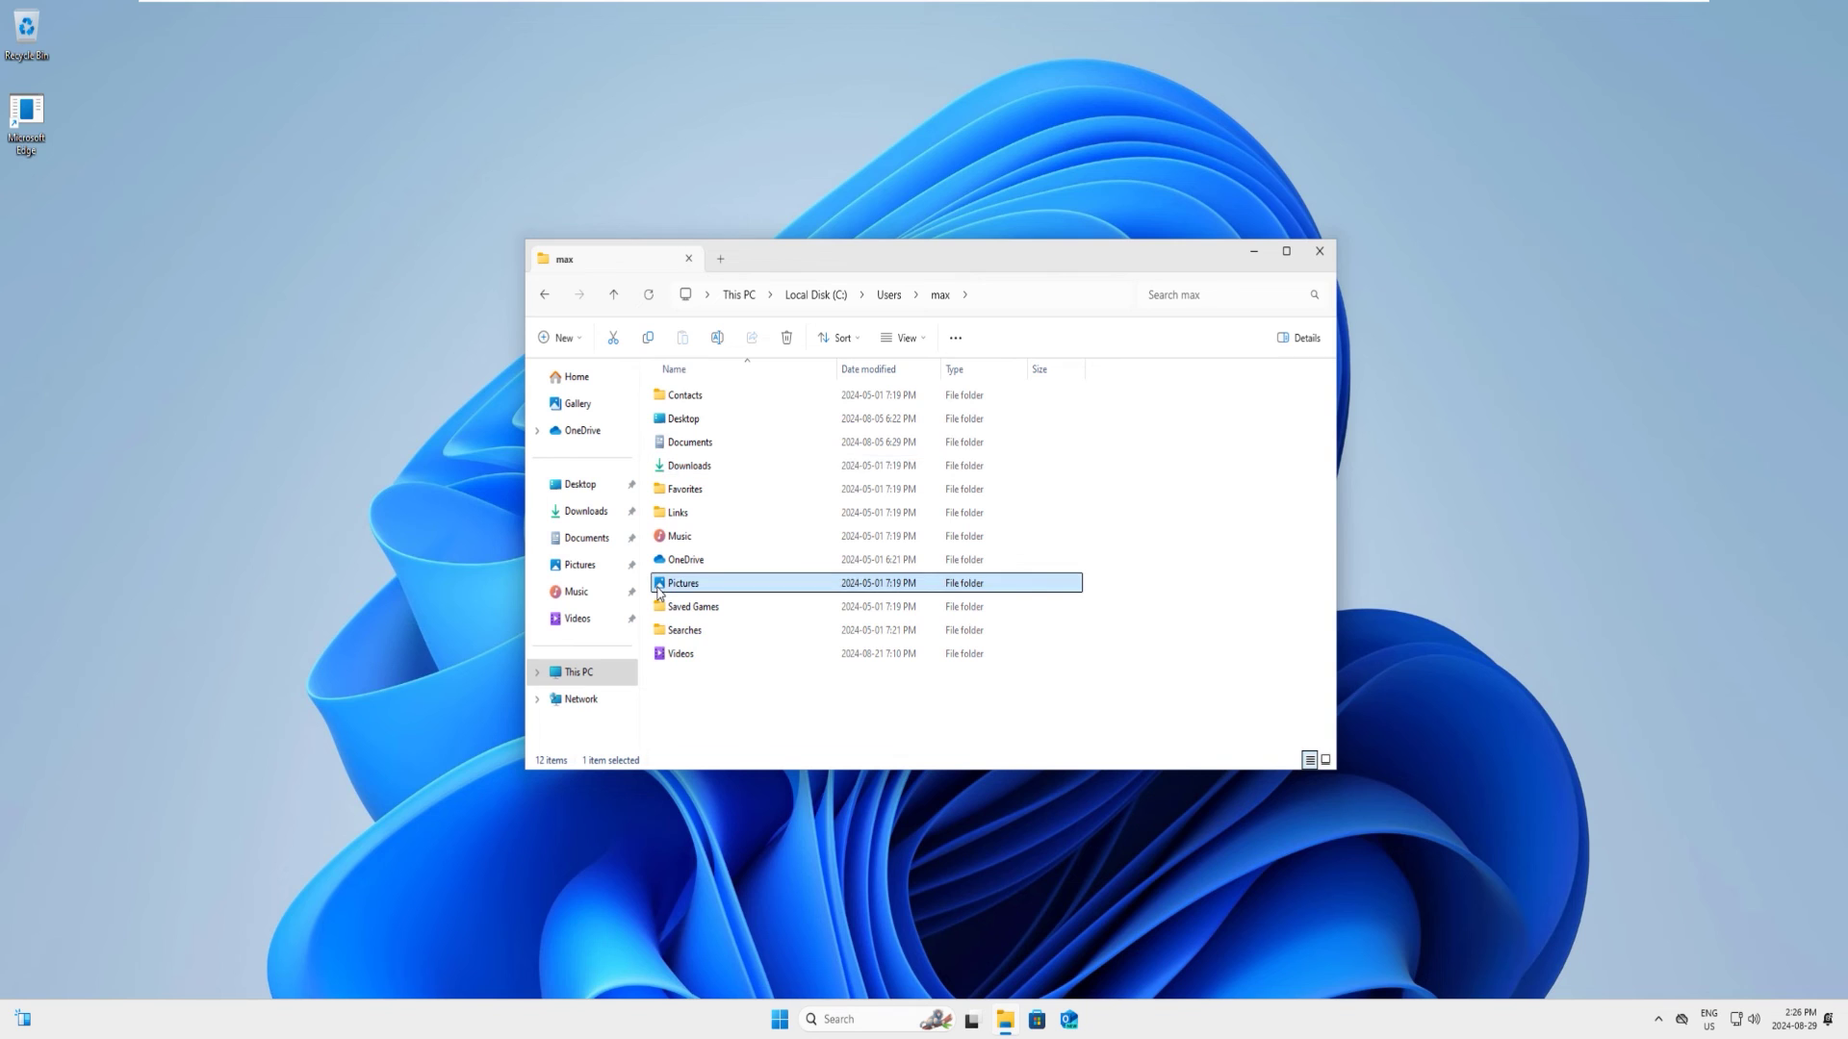
double_click(676, 649)
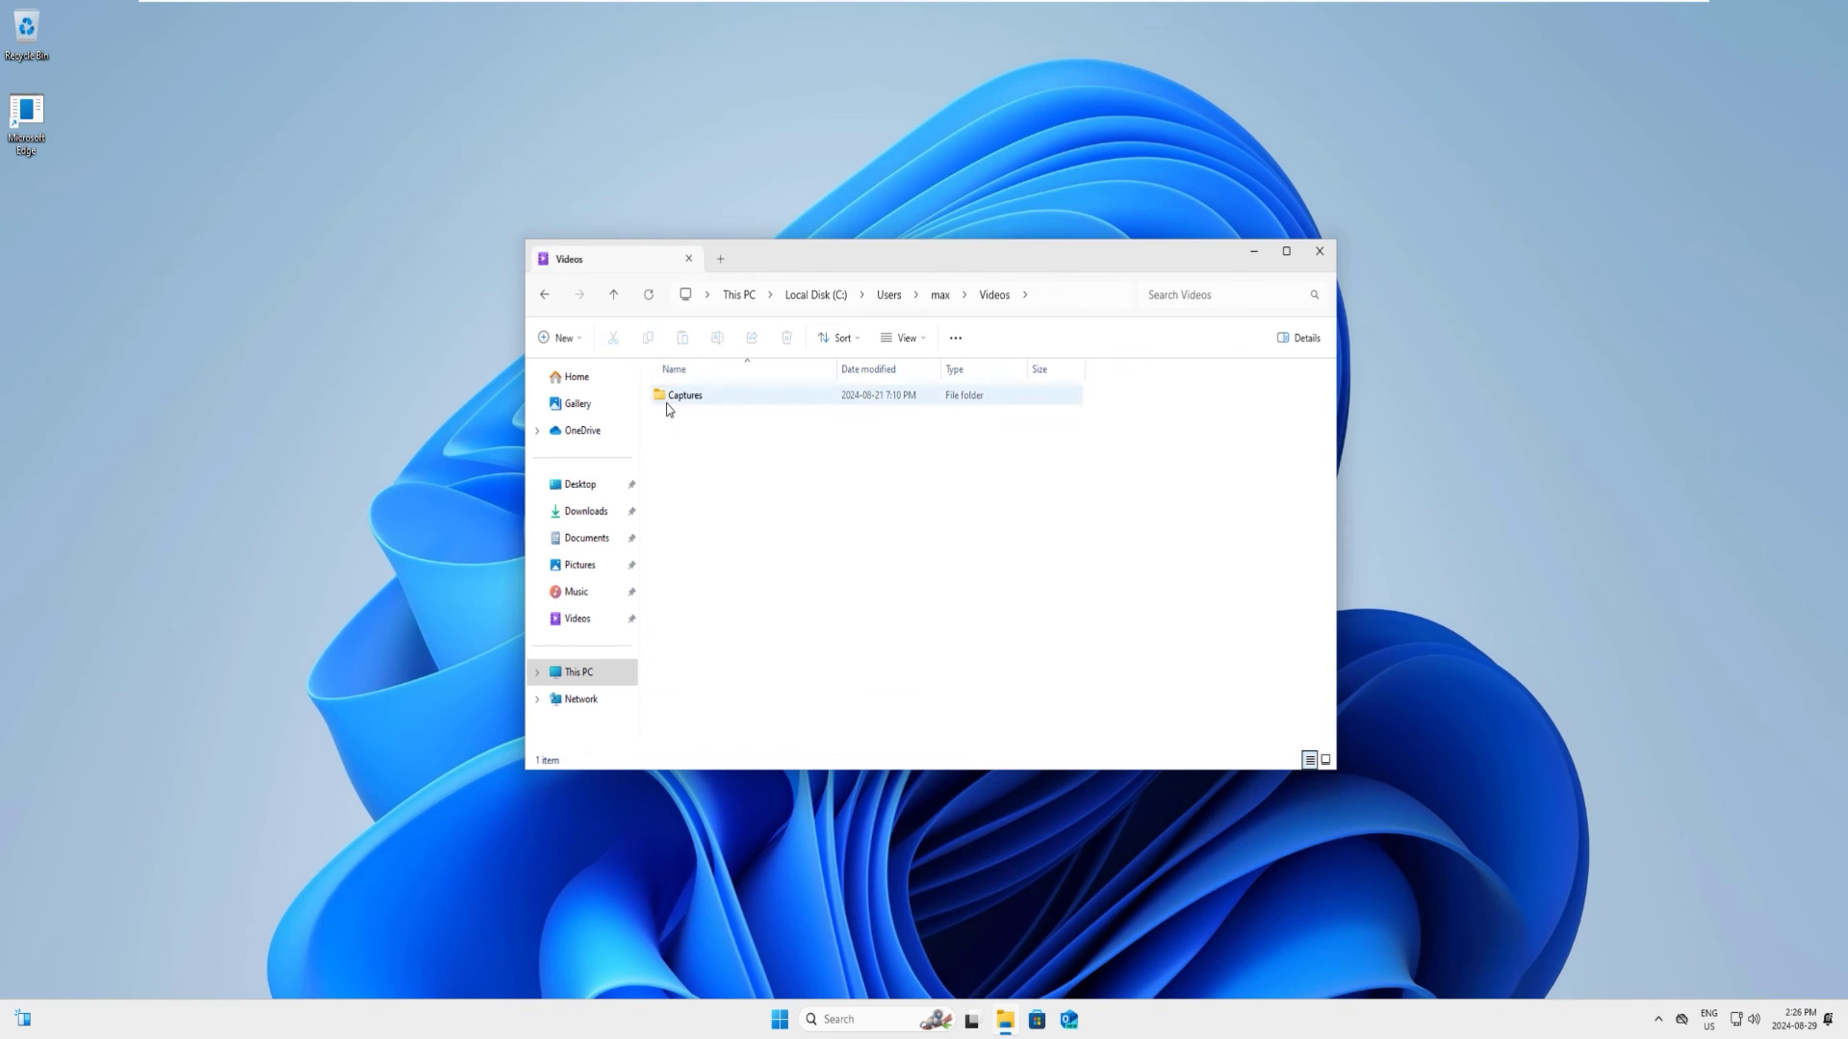
double_click(662, 398)
click(614, 295)
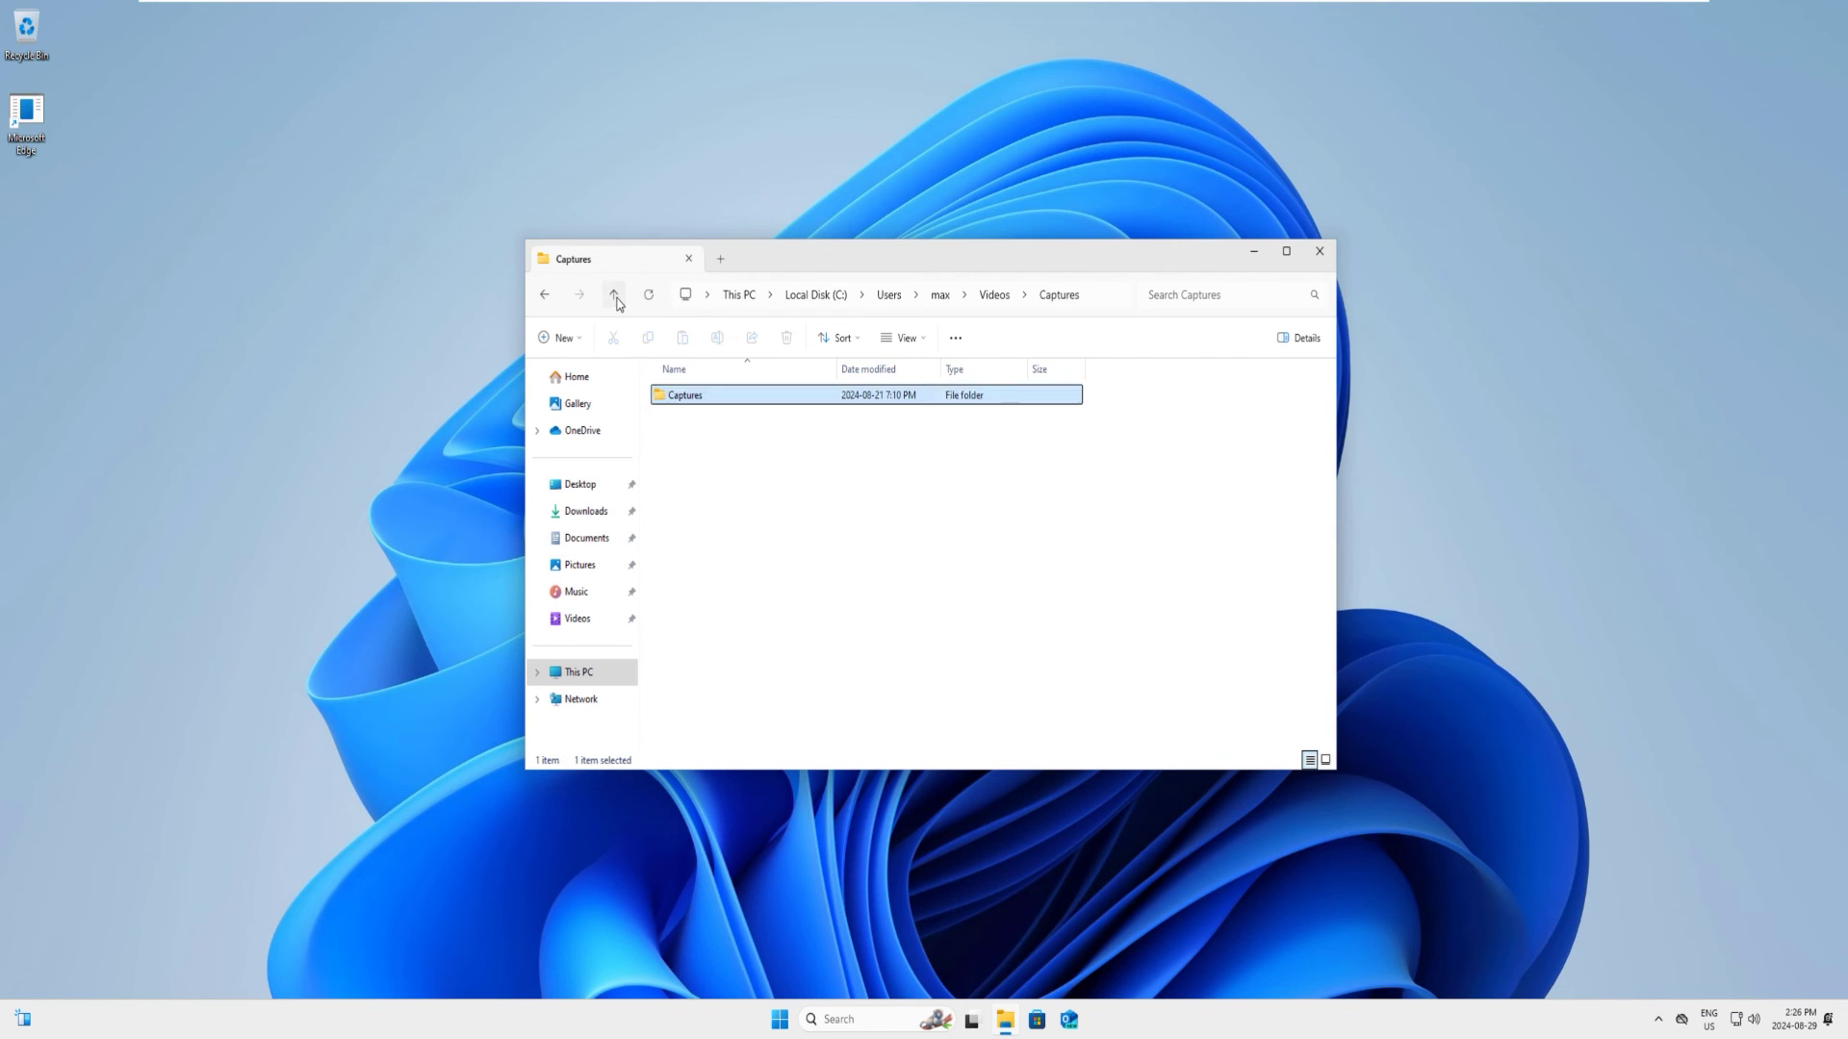
click(614, 295)
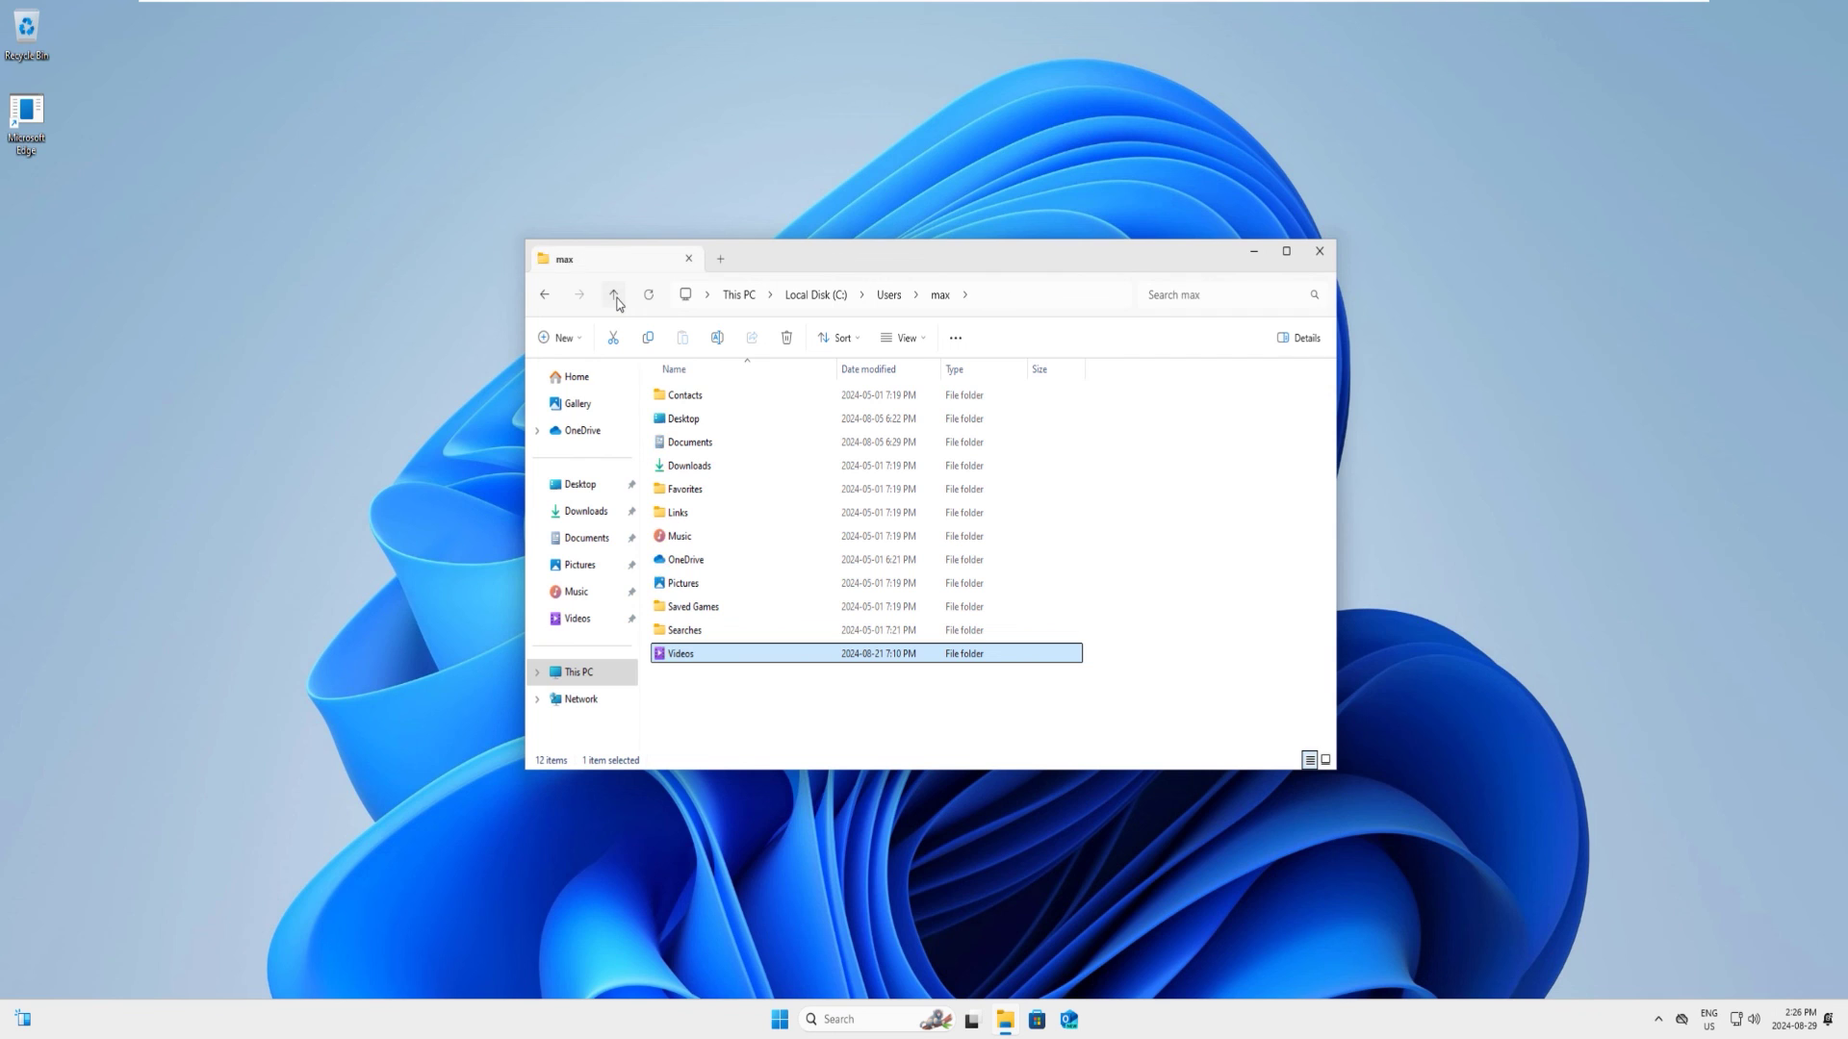
click(666, 422)
click(663, 448)
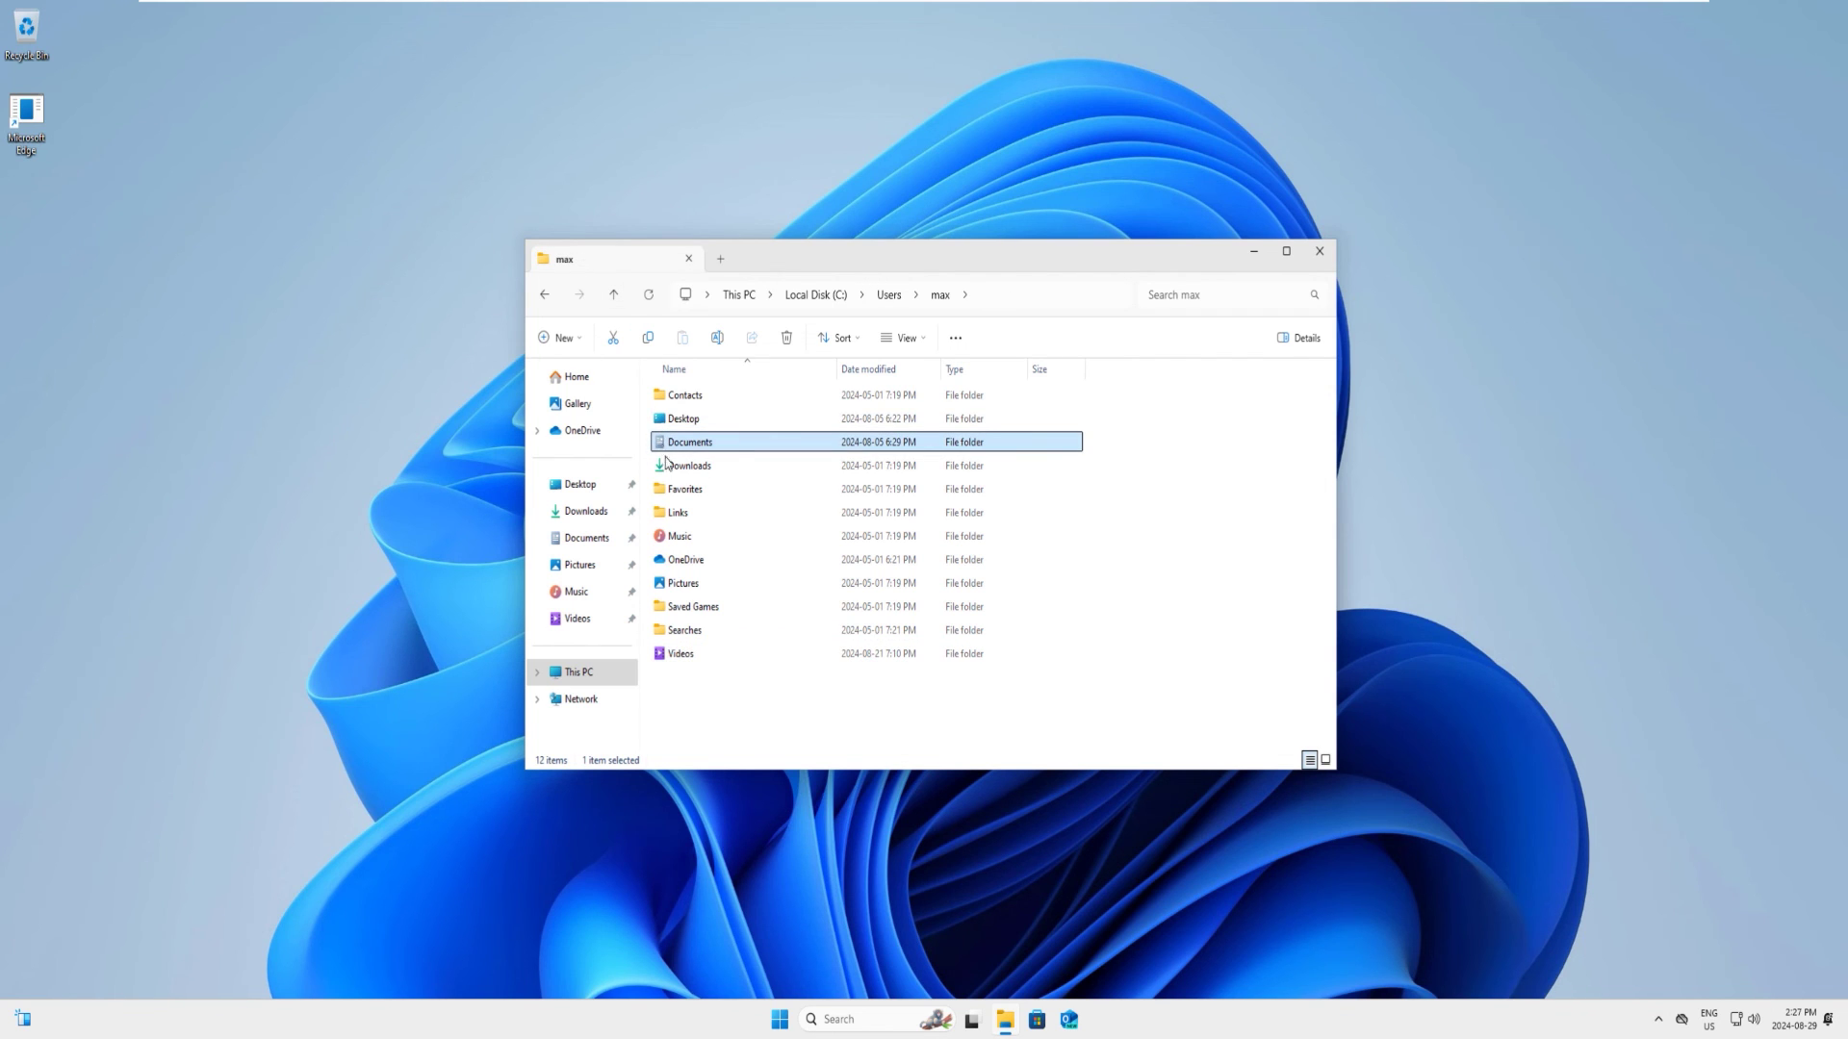
click(664, 472)
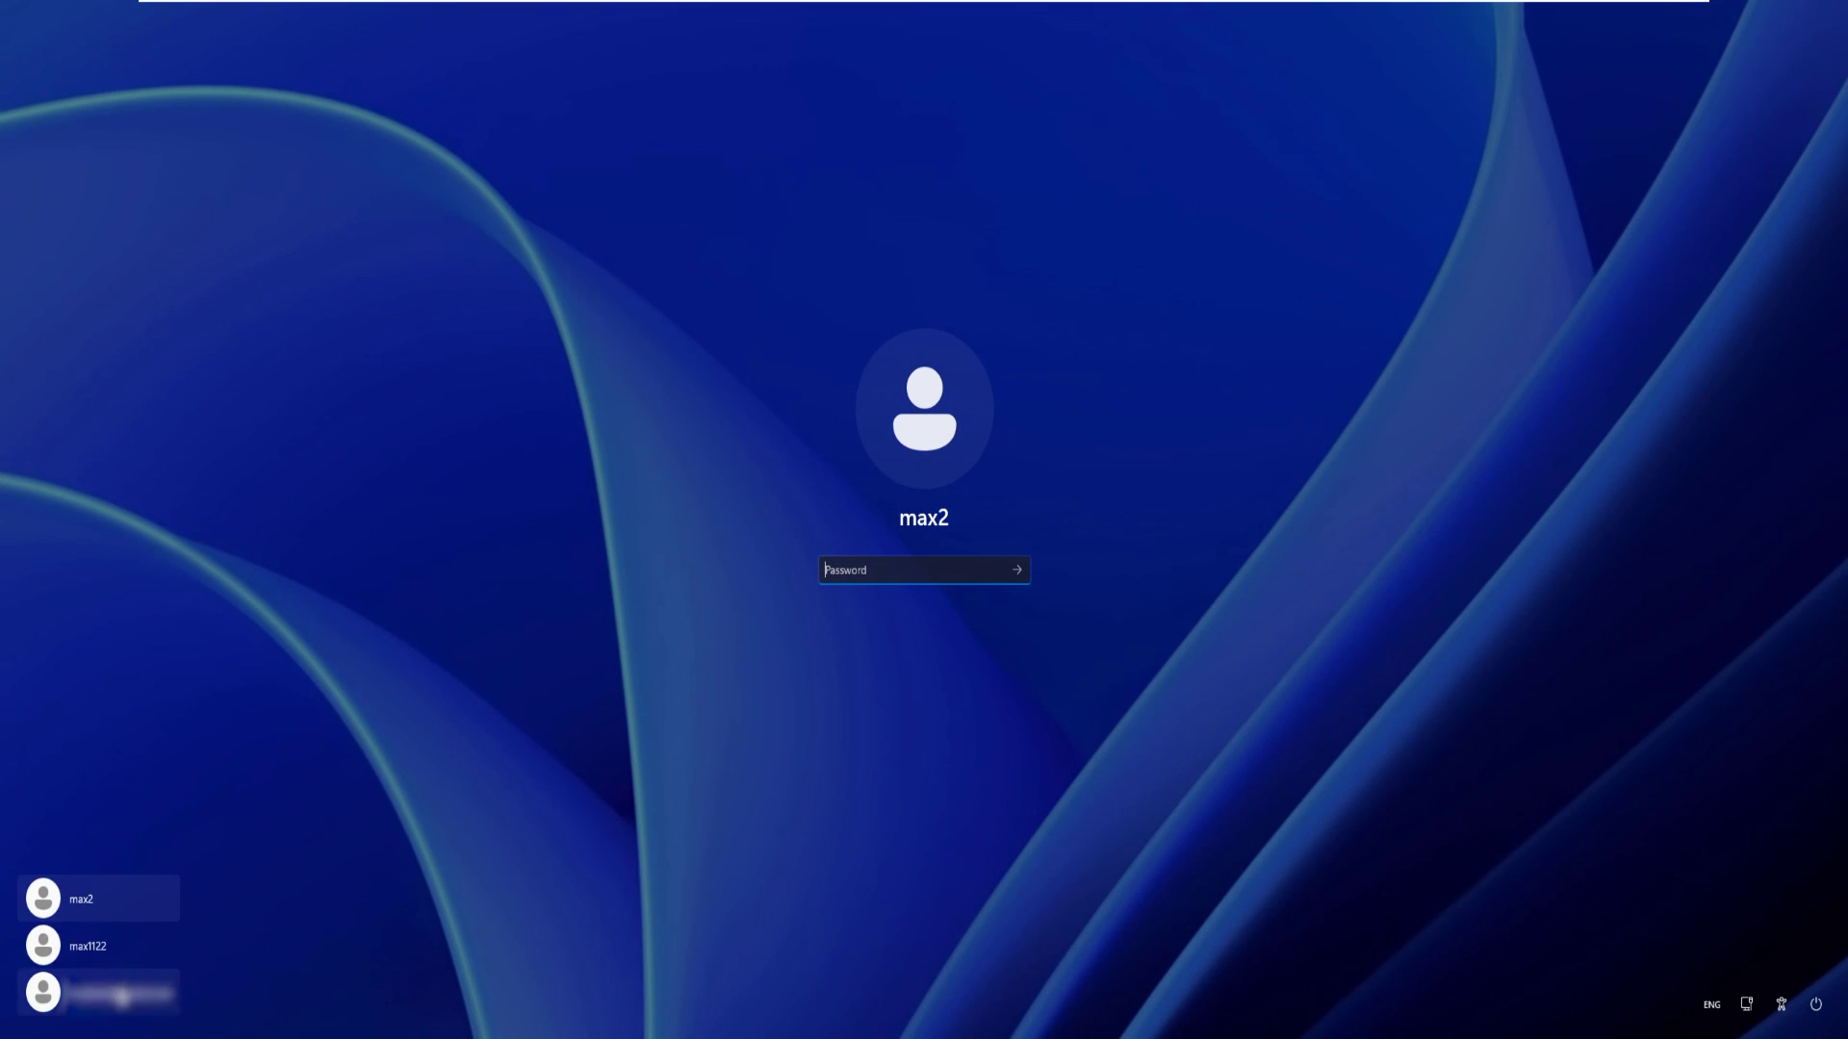
Pick the other new local account from the sign-in screen's account list to log in.
click(118, 992)
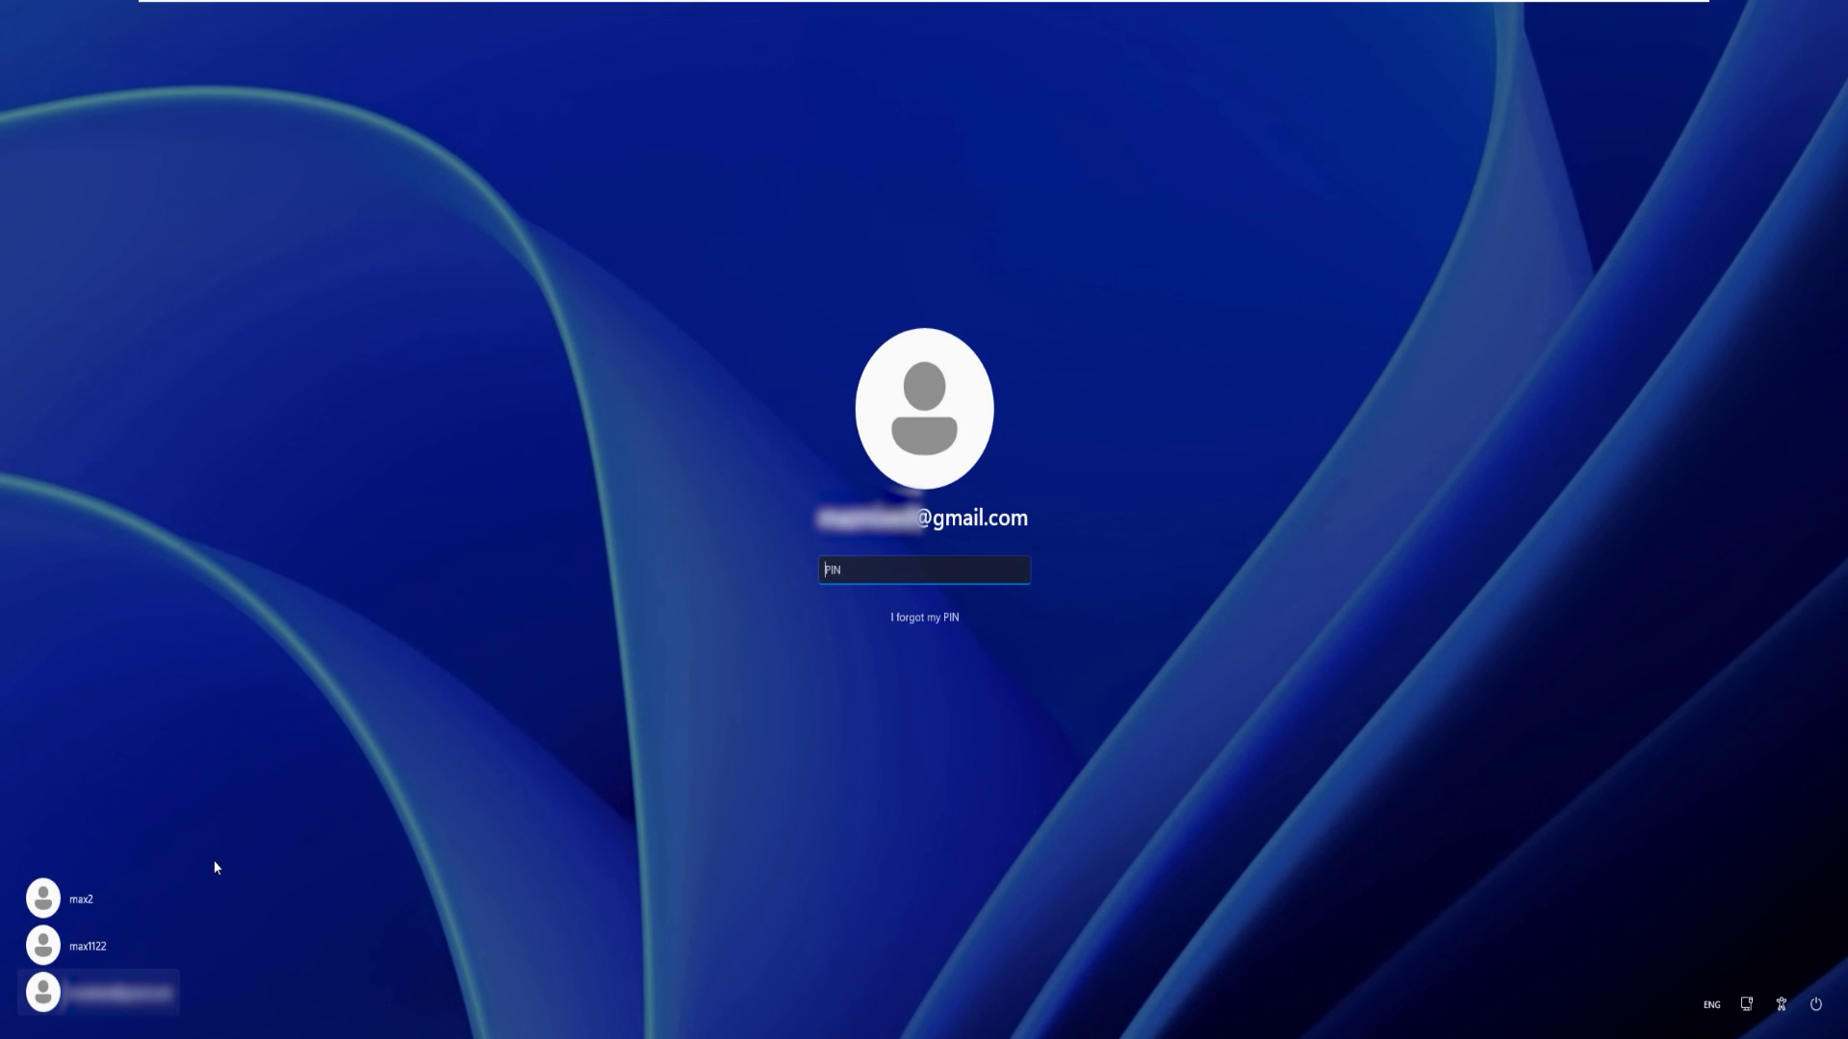
click(73, 943)
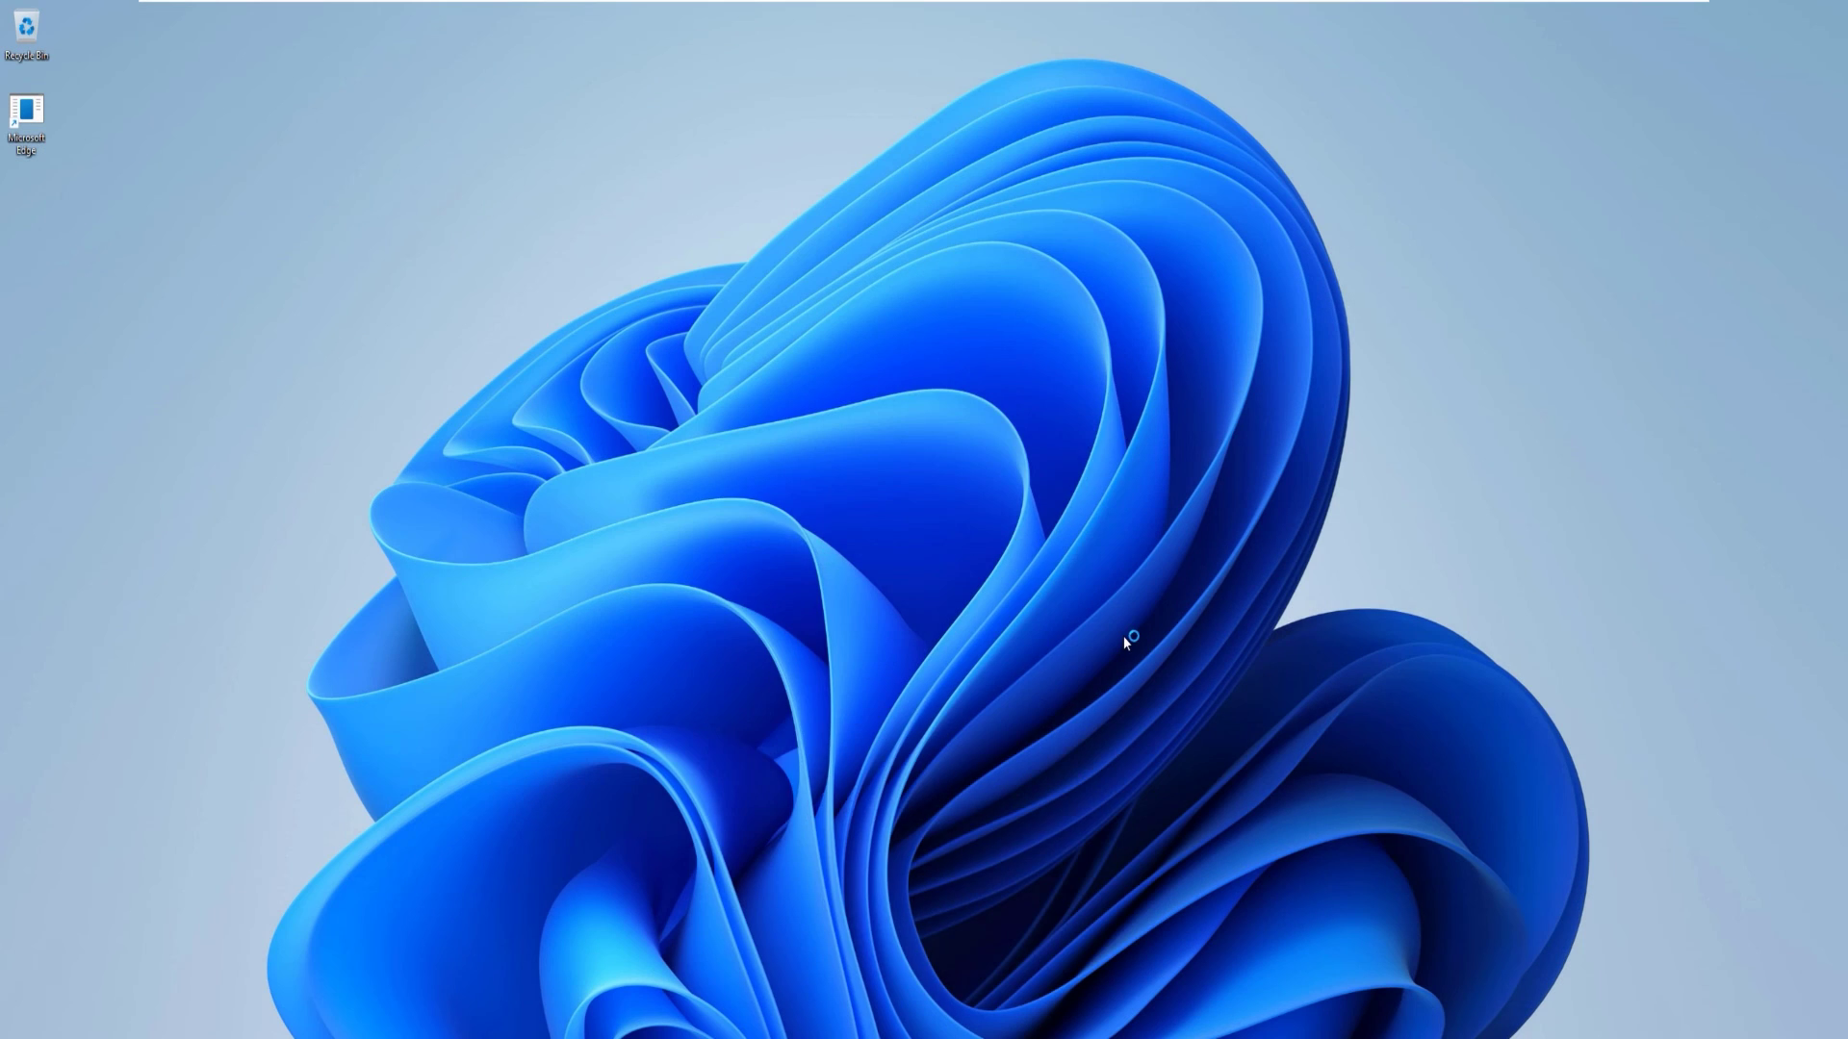
Open Settings from the Start button's right-click menu and go to the Accounts page.
click(784, 1009)
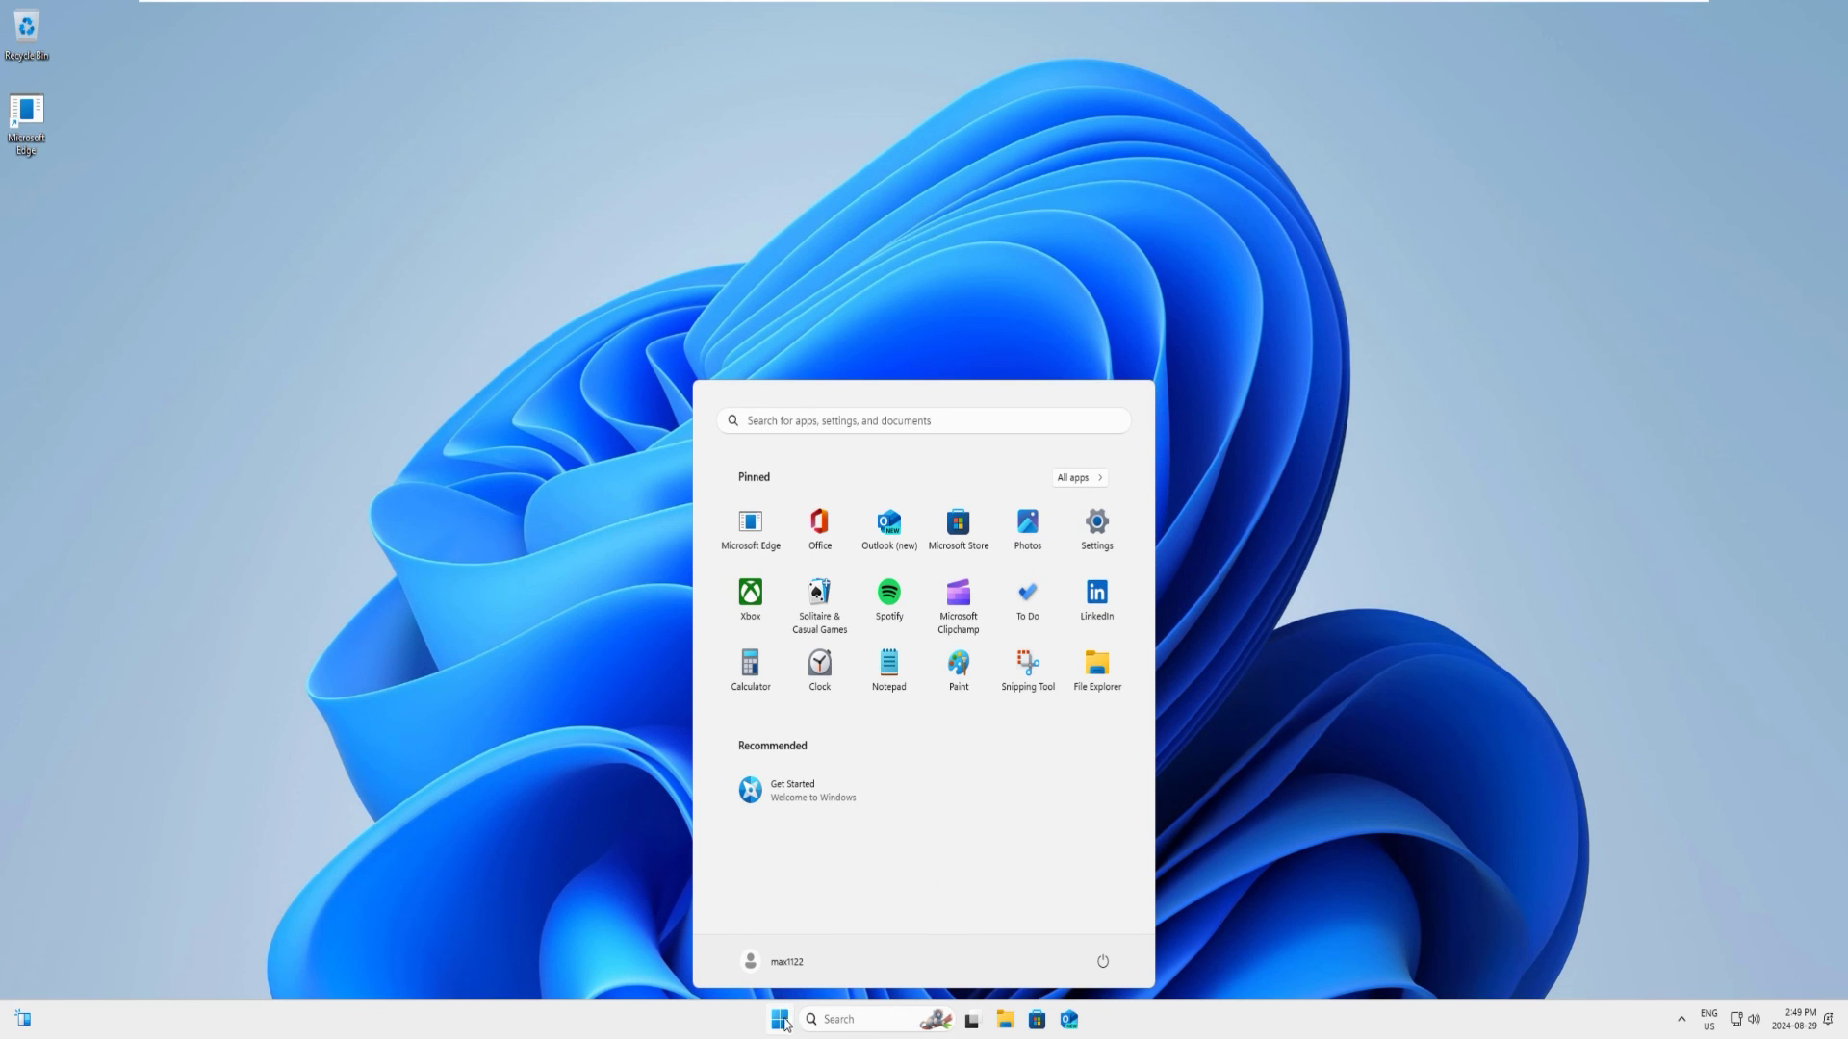
click(781, 1023)
right_click(782, 1023)
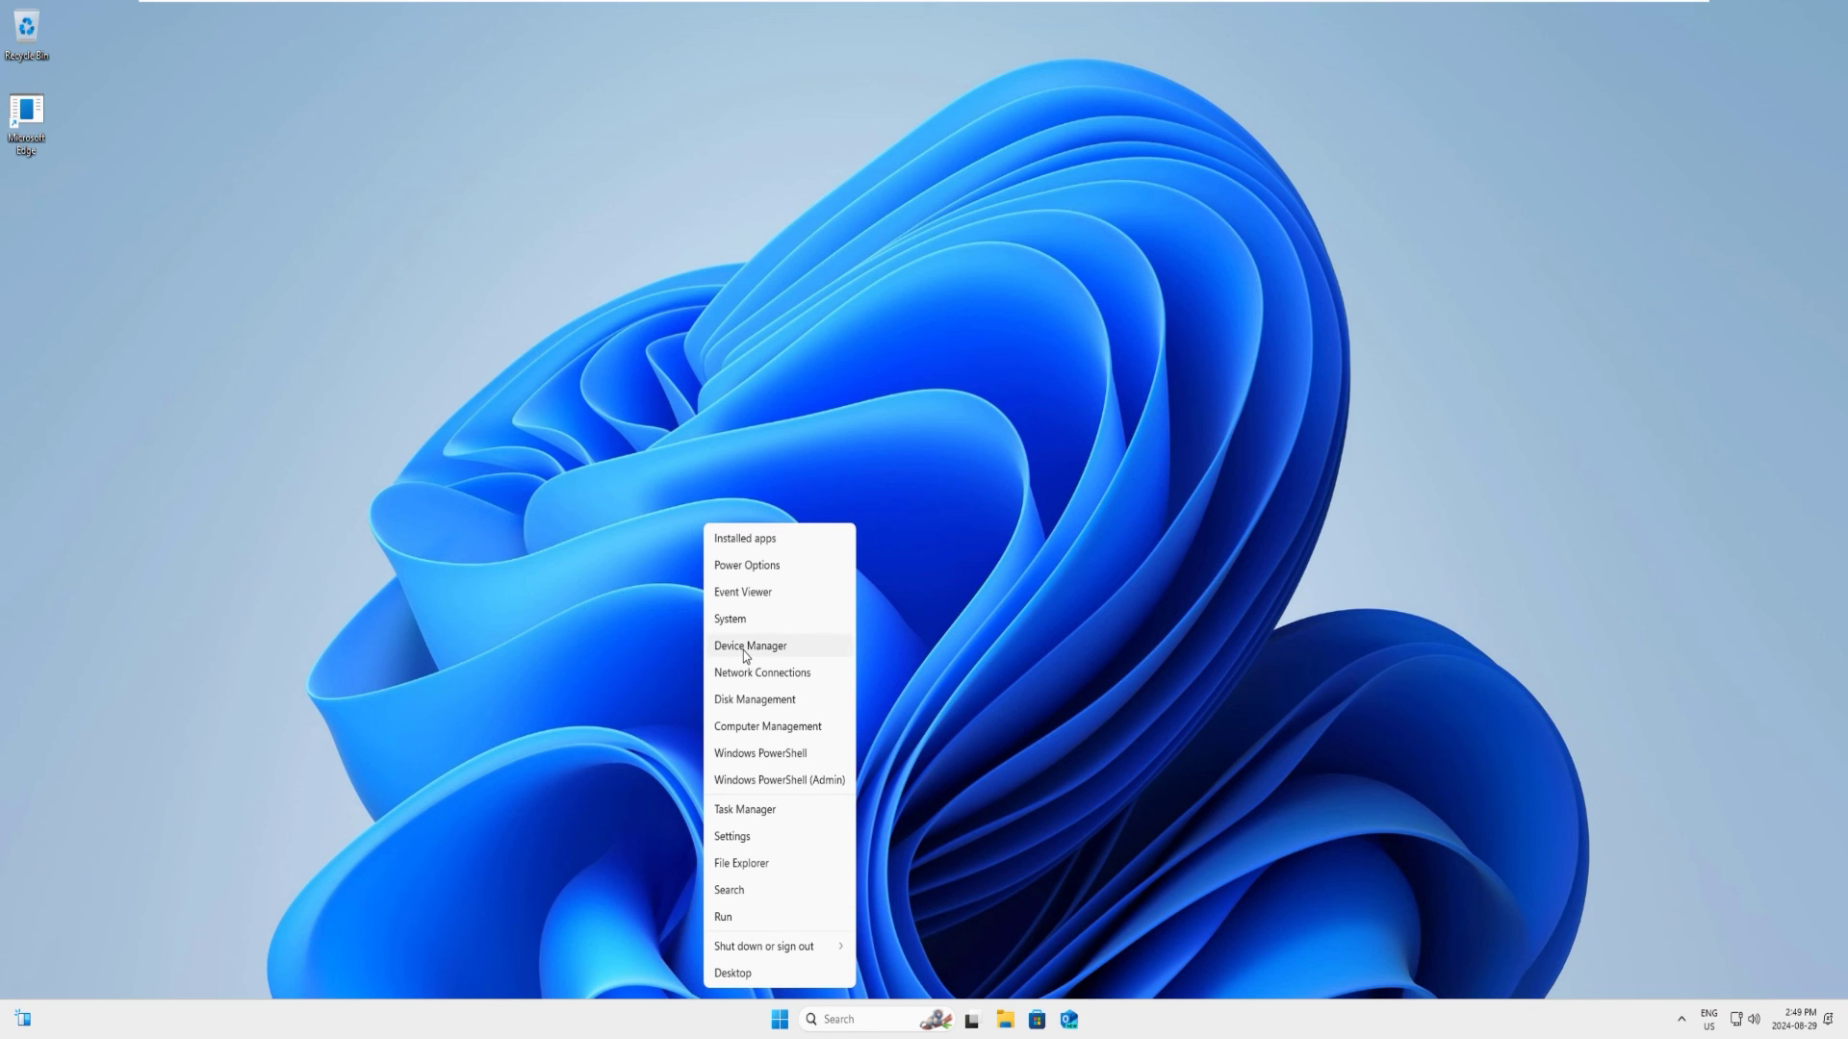
click(737, 836)
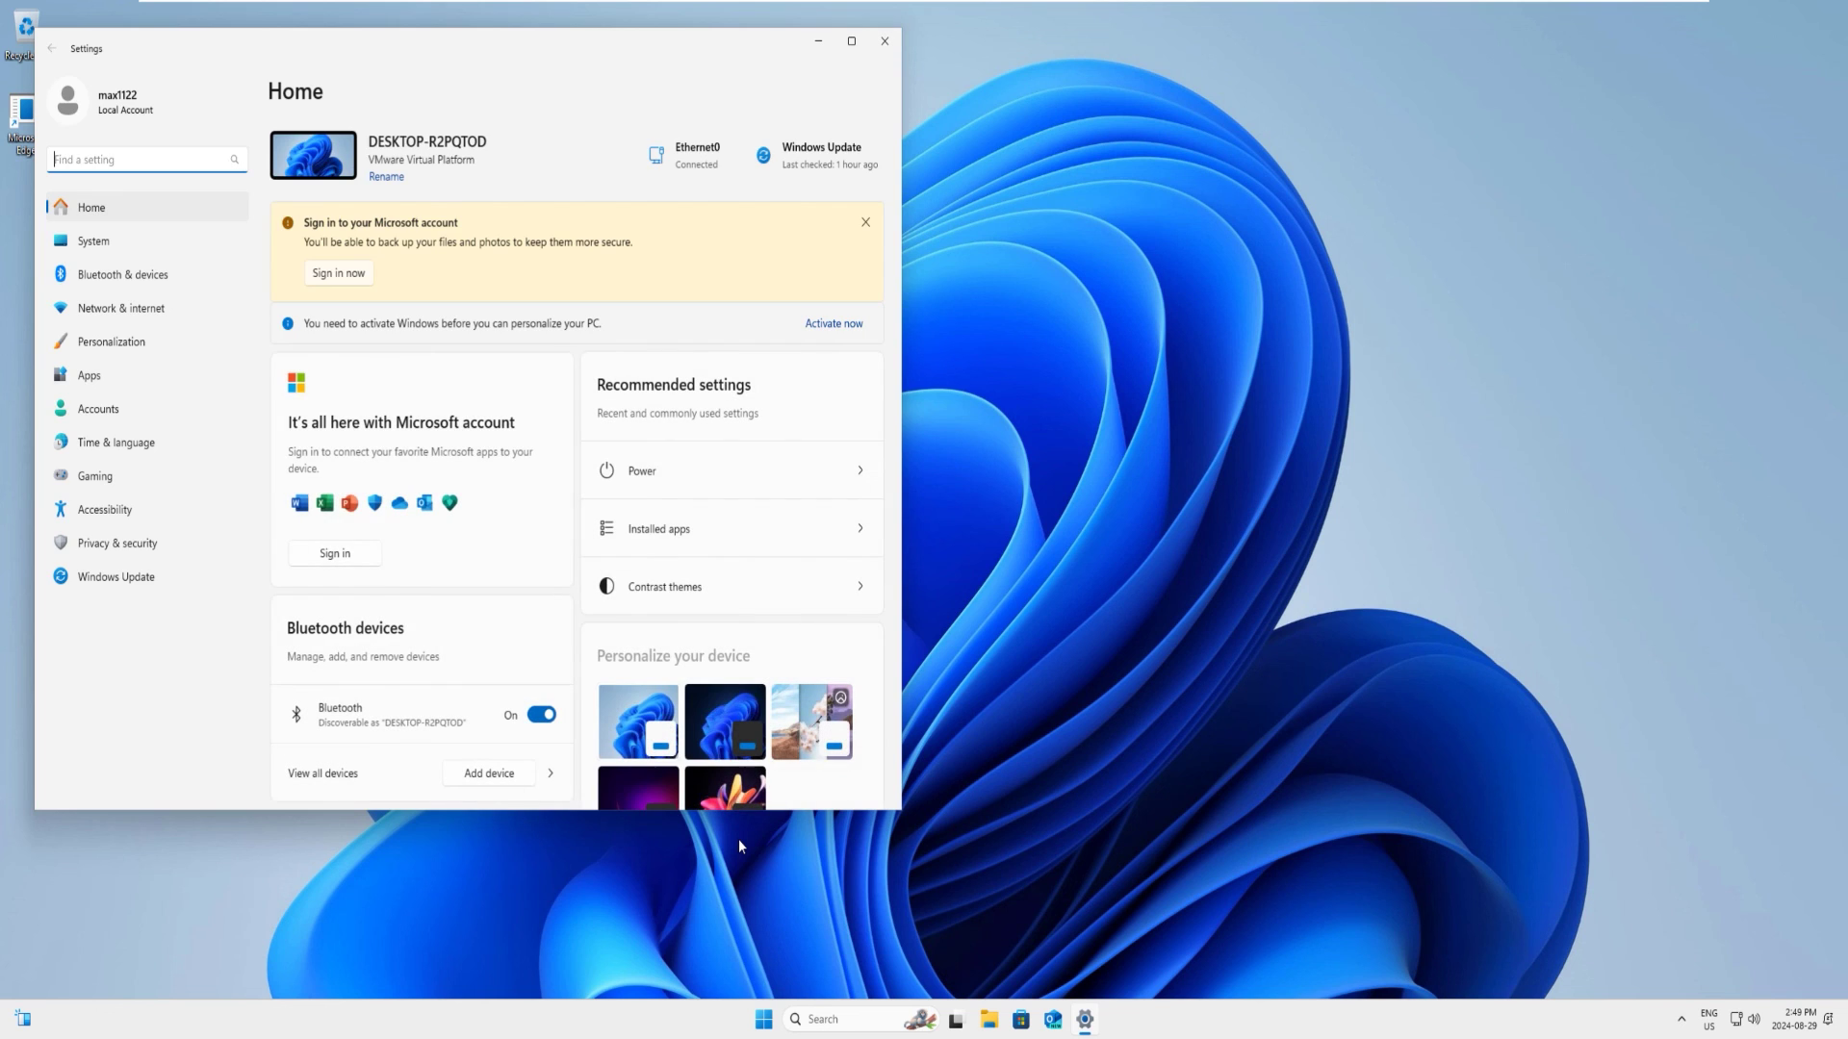
click(97, 410)
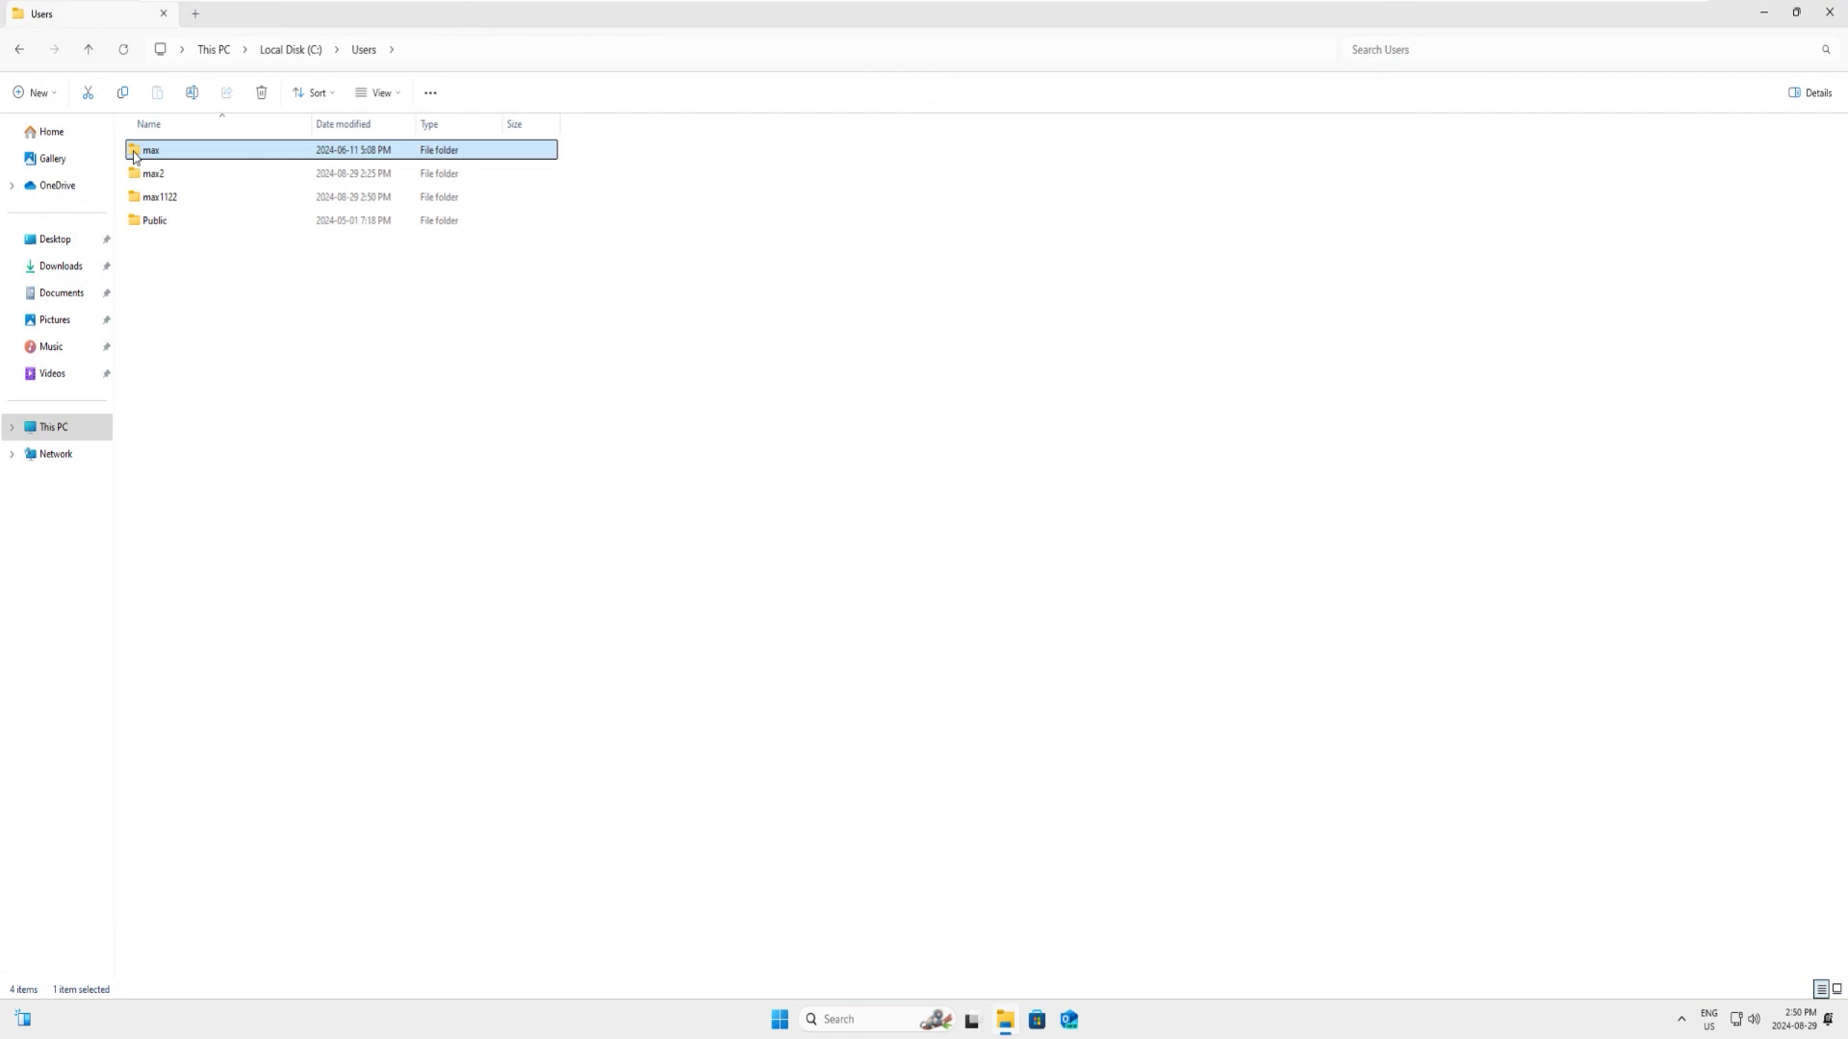
Open the max folder in C:\Users and choose Continue to request permanent access.
double_click(135, 157)
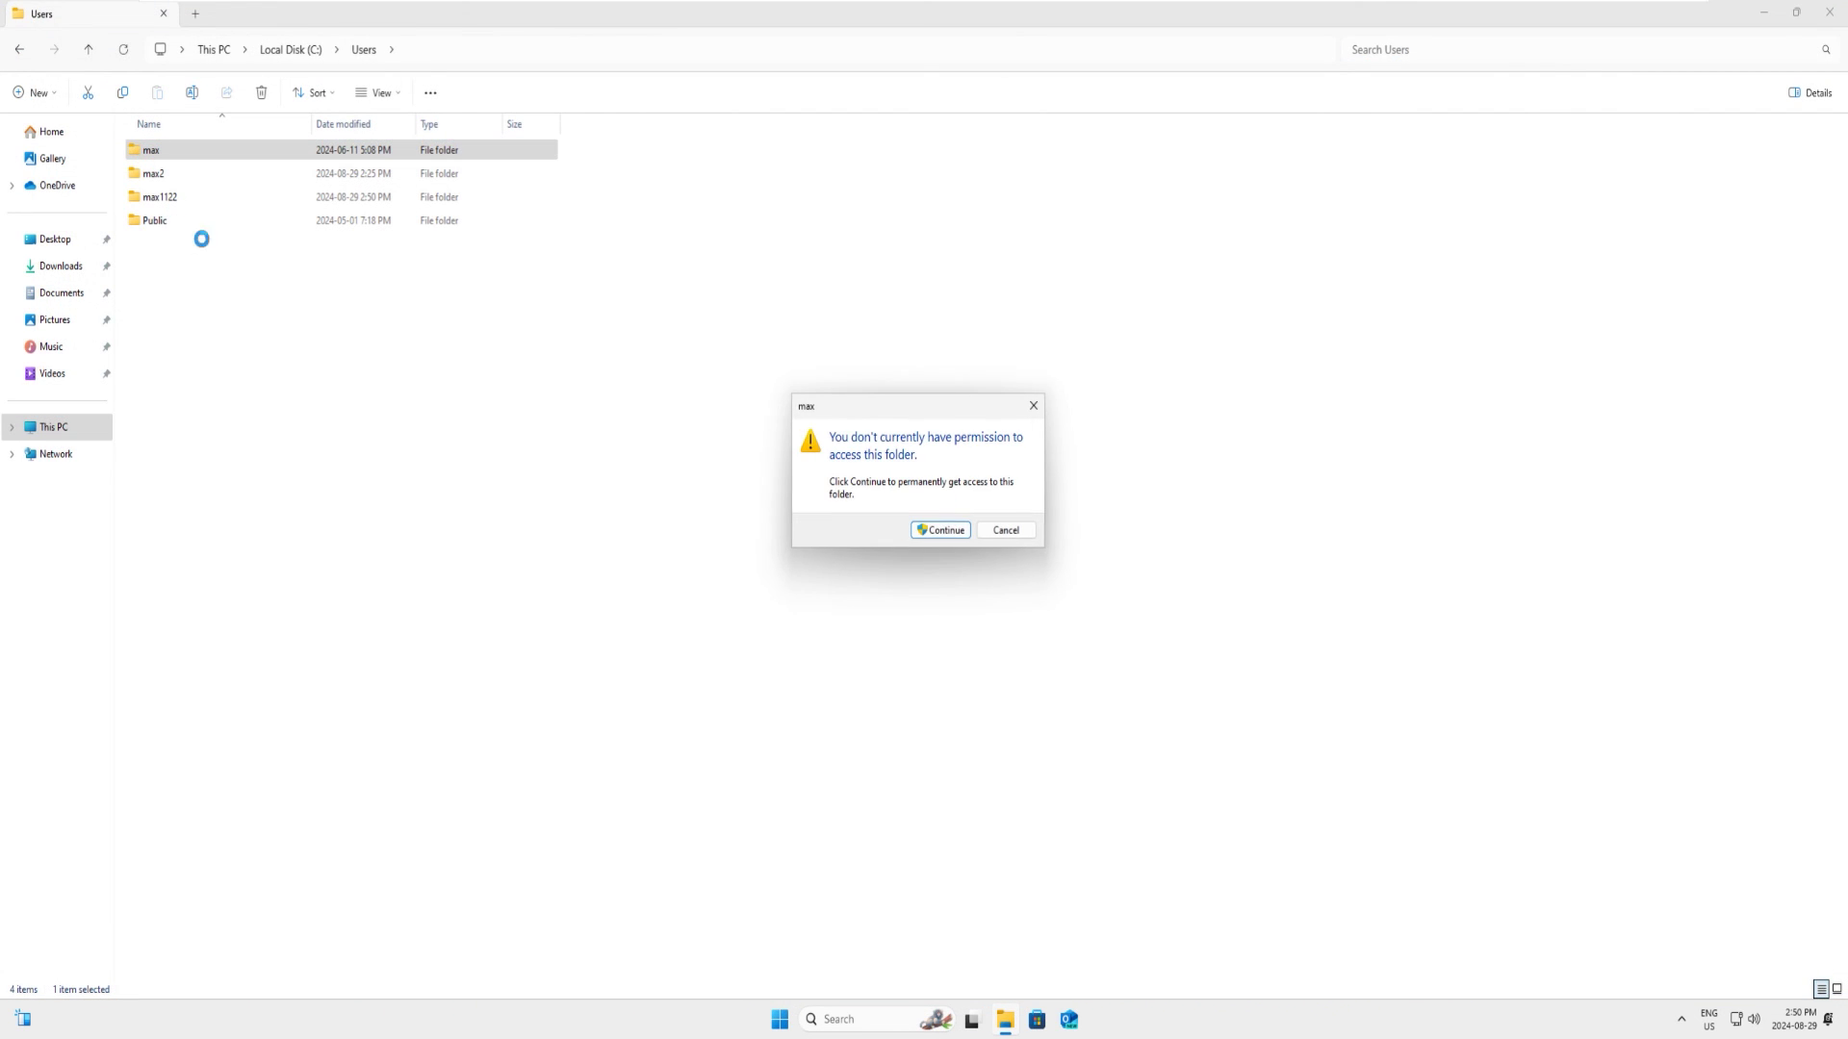
click(943, 529)
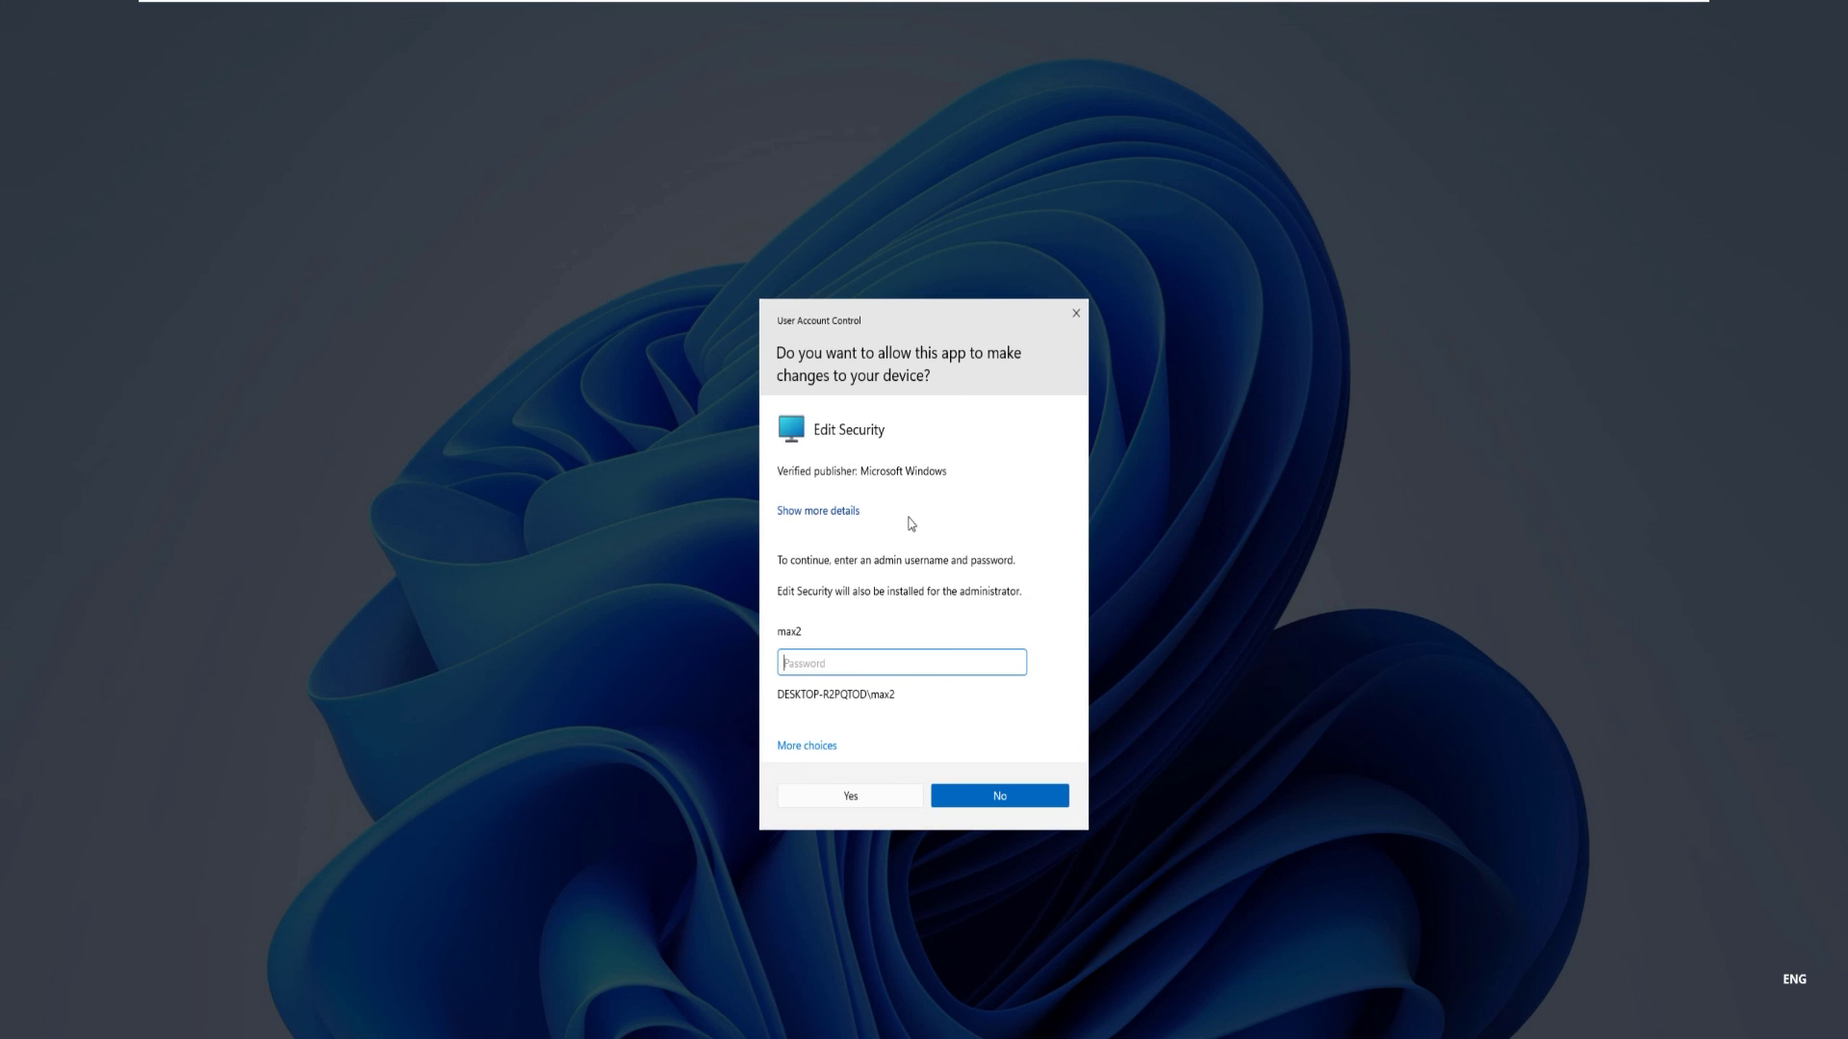